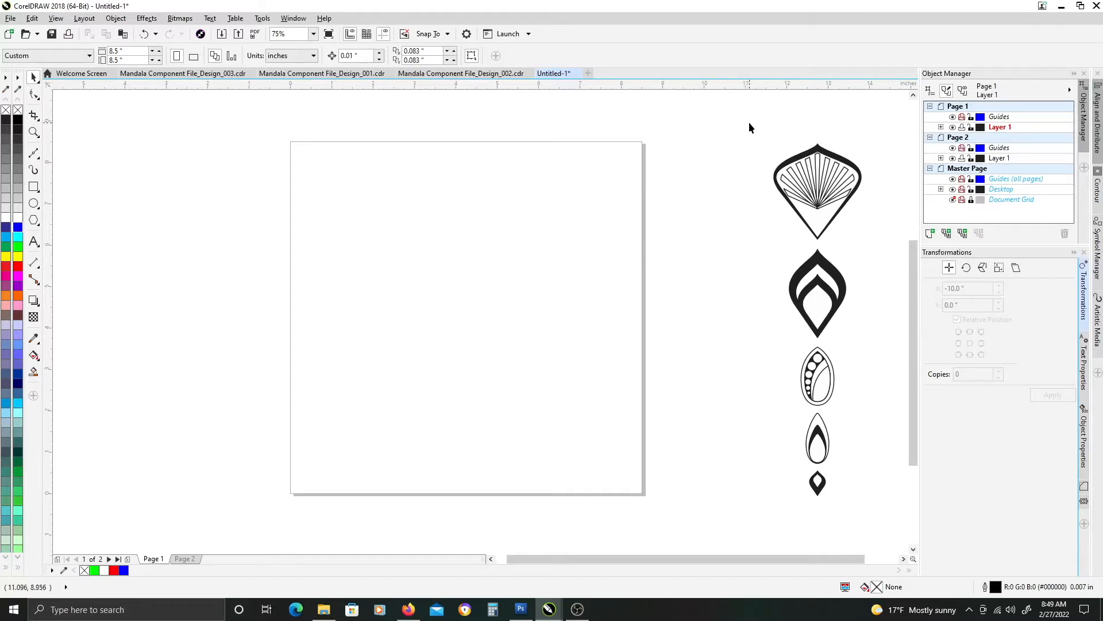
left_click_drag(746, 130, 887, 521)
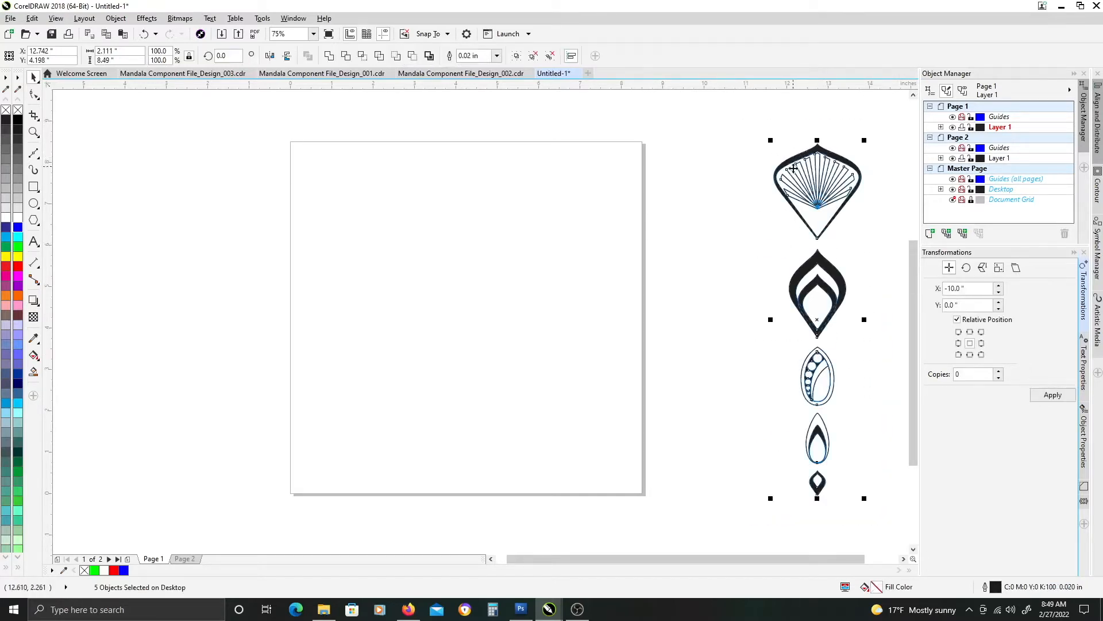
left_click(748, 287)
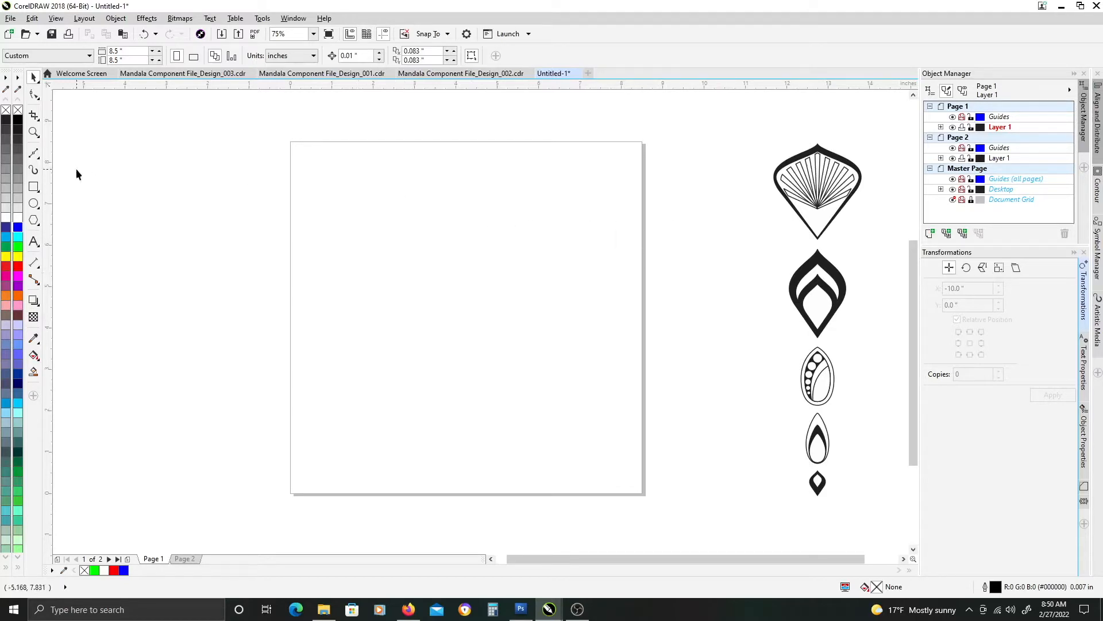
Draw a vertical line about 7.14 inches long with the Bézier tool and center it on the page.
left_click(34, 154)
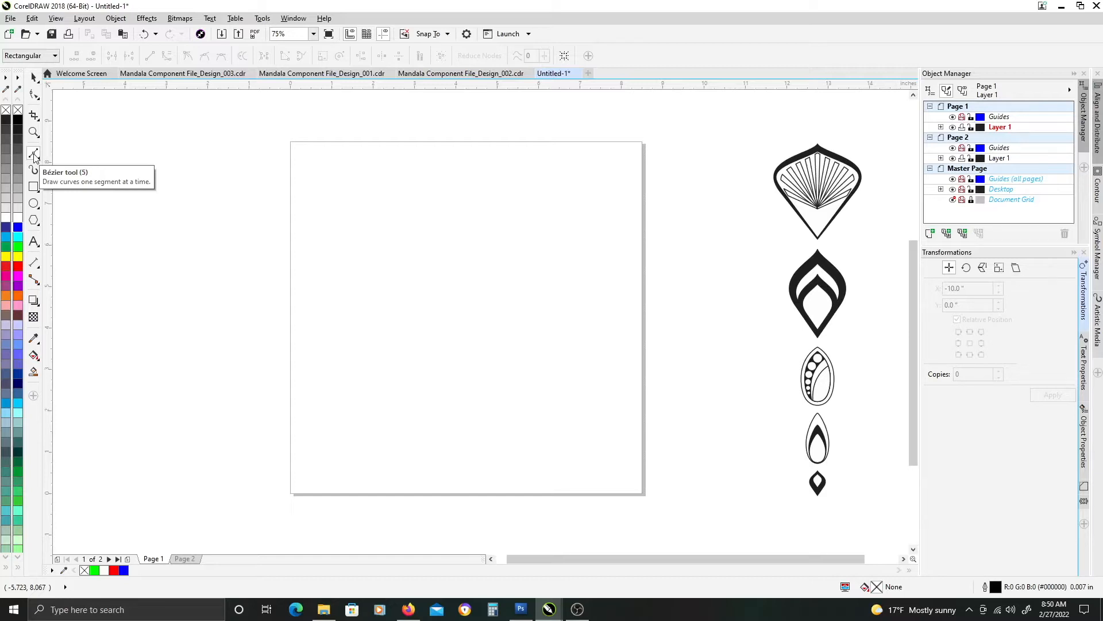
left_click(457, 160)
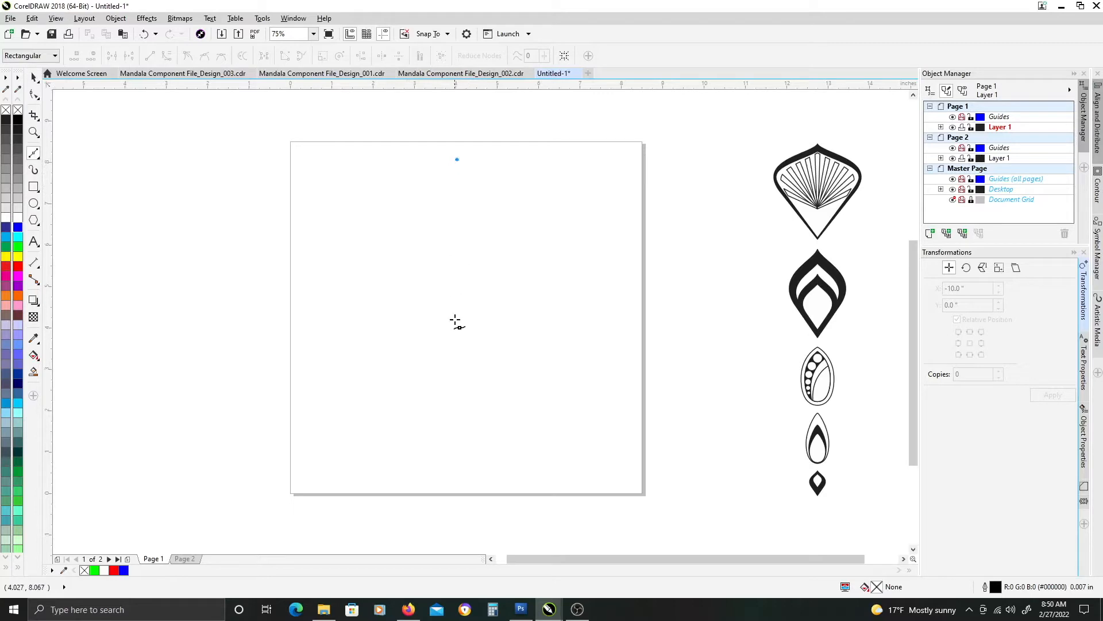
left_click(458, 458)
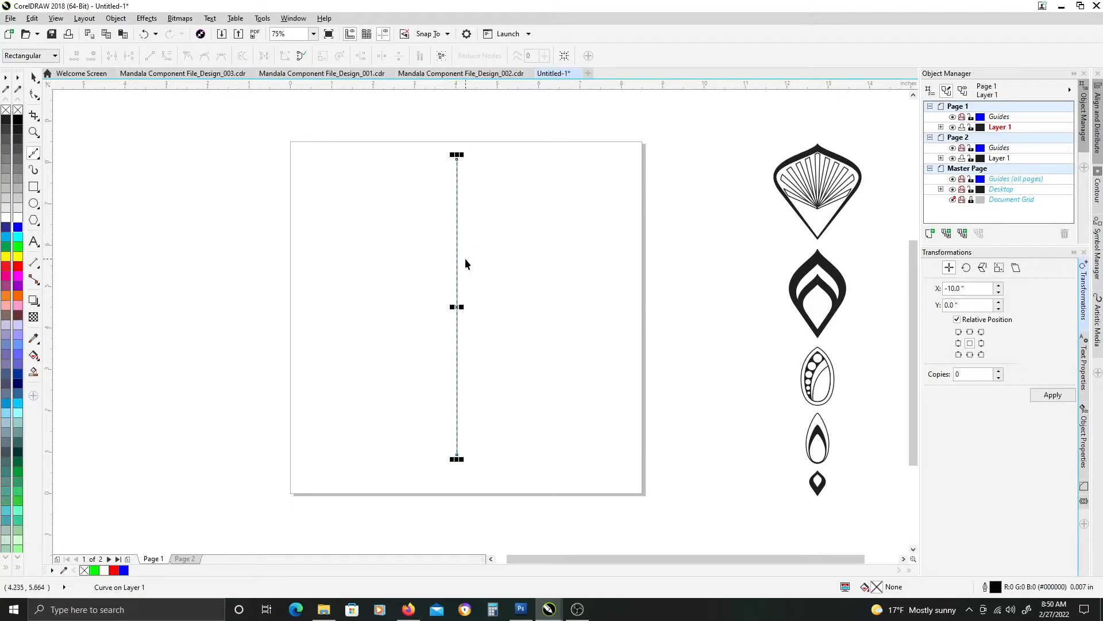
key("space")
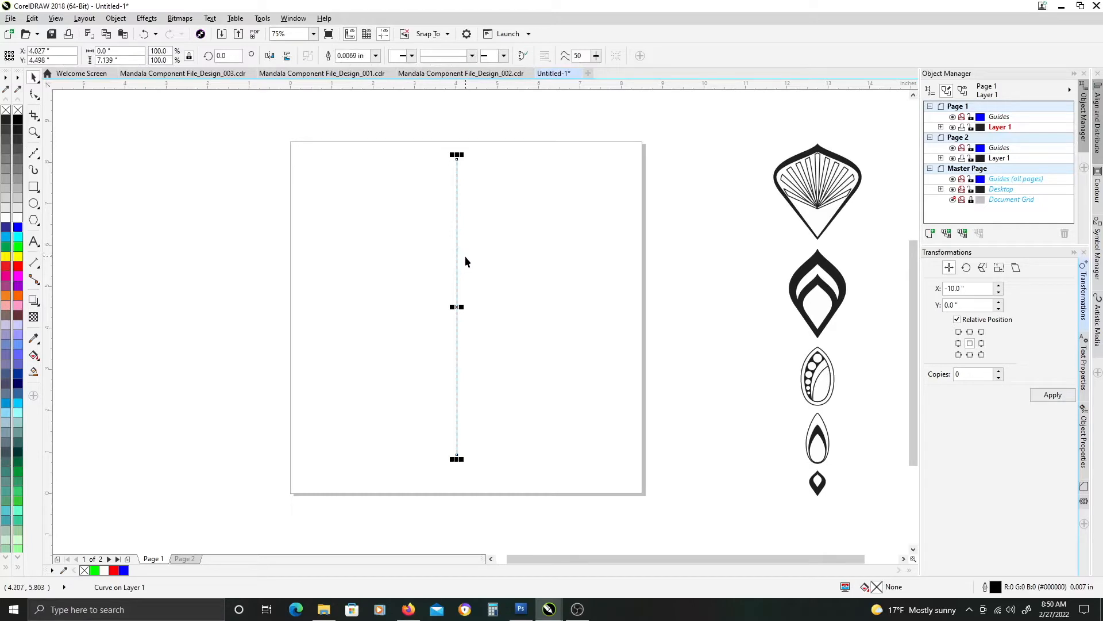
key("p")
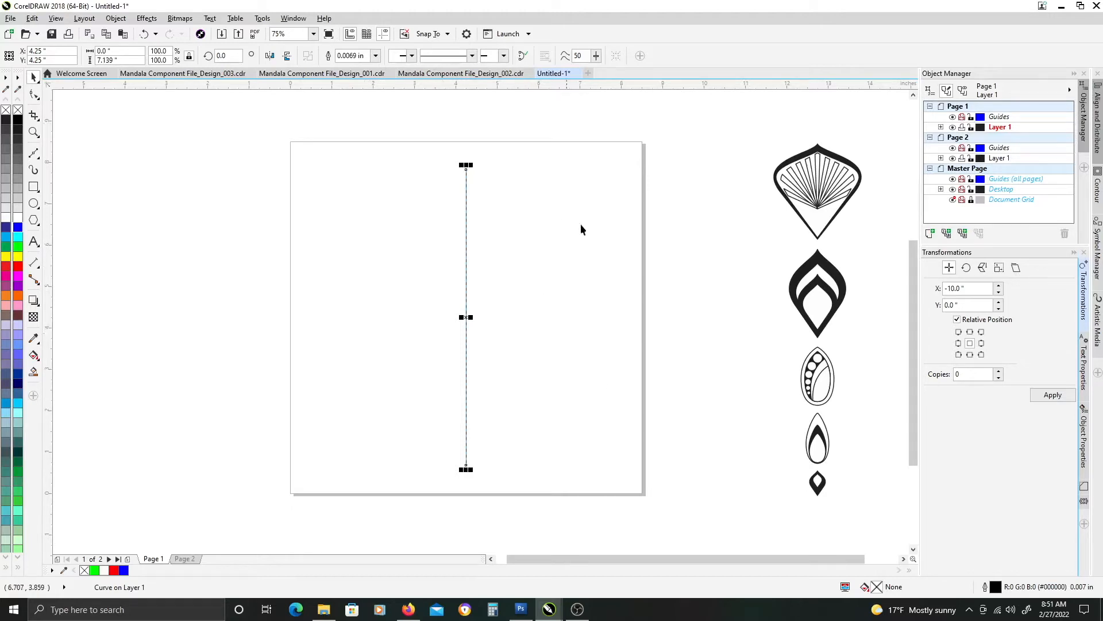
Rotate the centered line by 30 degrees with 5 copies to form a radial set of guide lines.
left_click(966, 269)
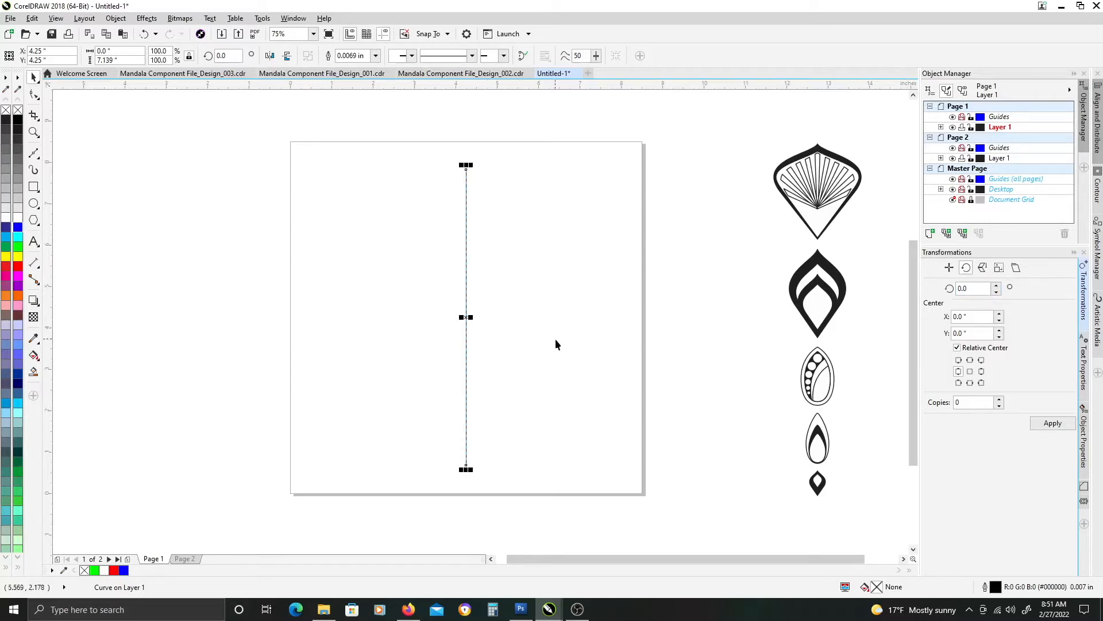
double_click(975, 288)
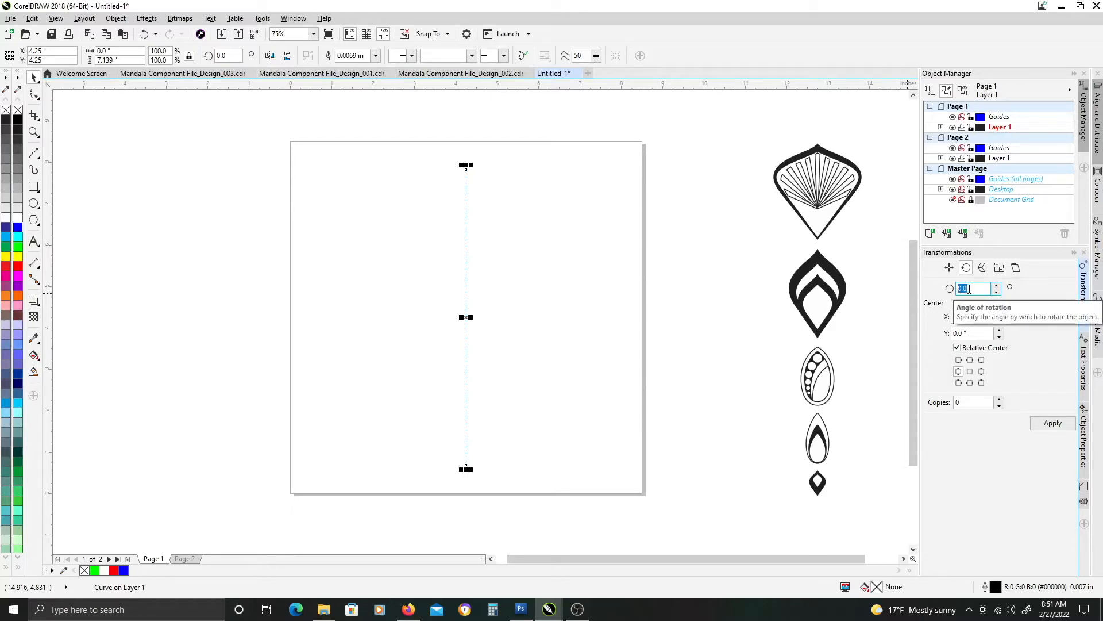
type("30")
left_click(968, 403)
left_click(968, 403)
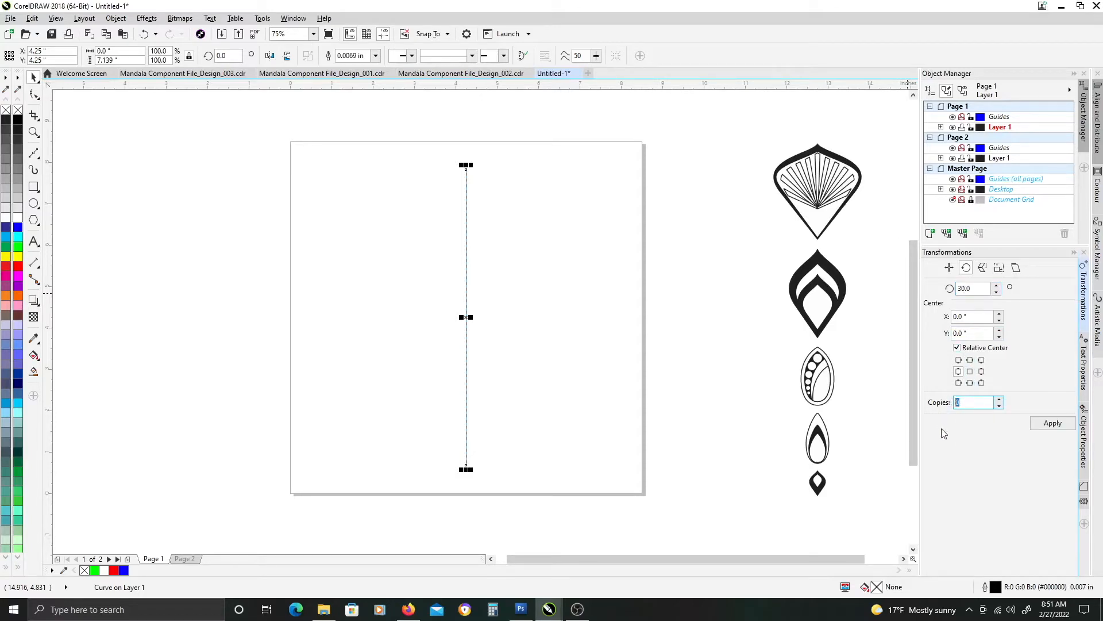
type("5")
left_click(1054, 425)
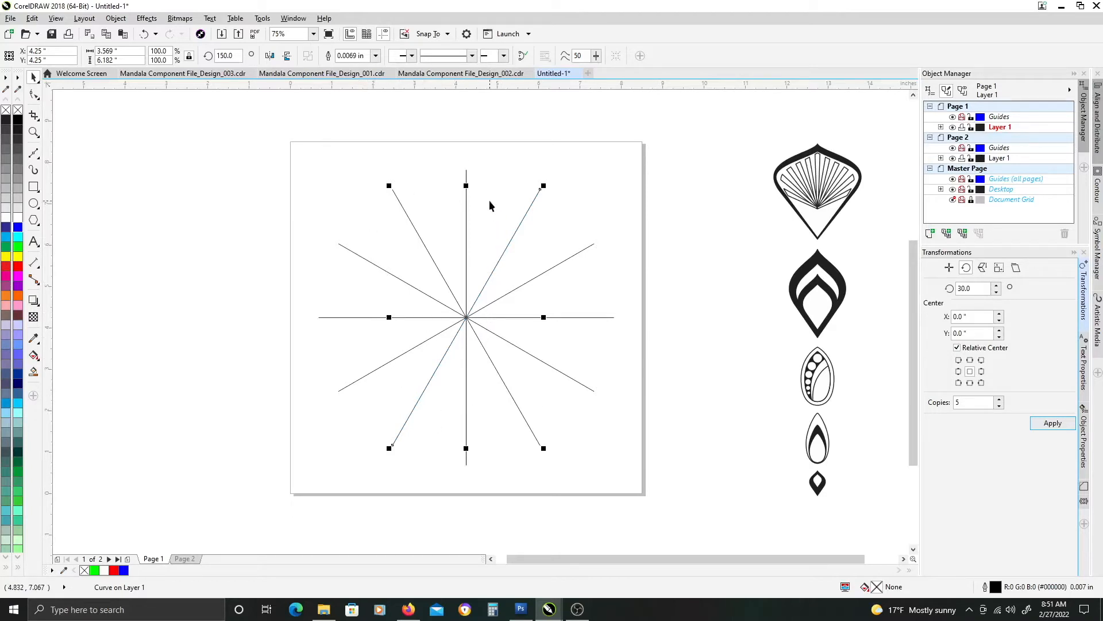
Group the six radial lines and make a duplicate of the group rotated 15 degrees.
left_click(320, 153)
left_click_drag(282, 127, 677, 502)
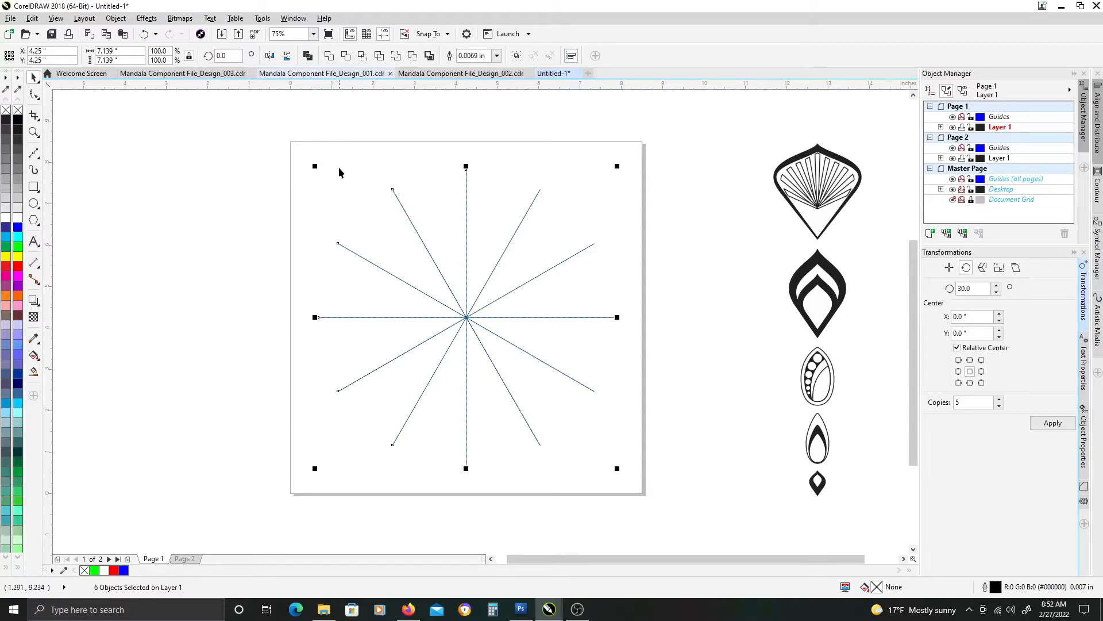
key("ctrl+g")
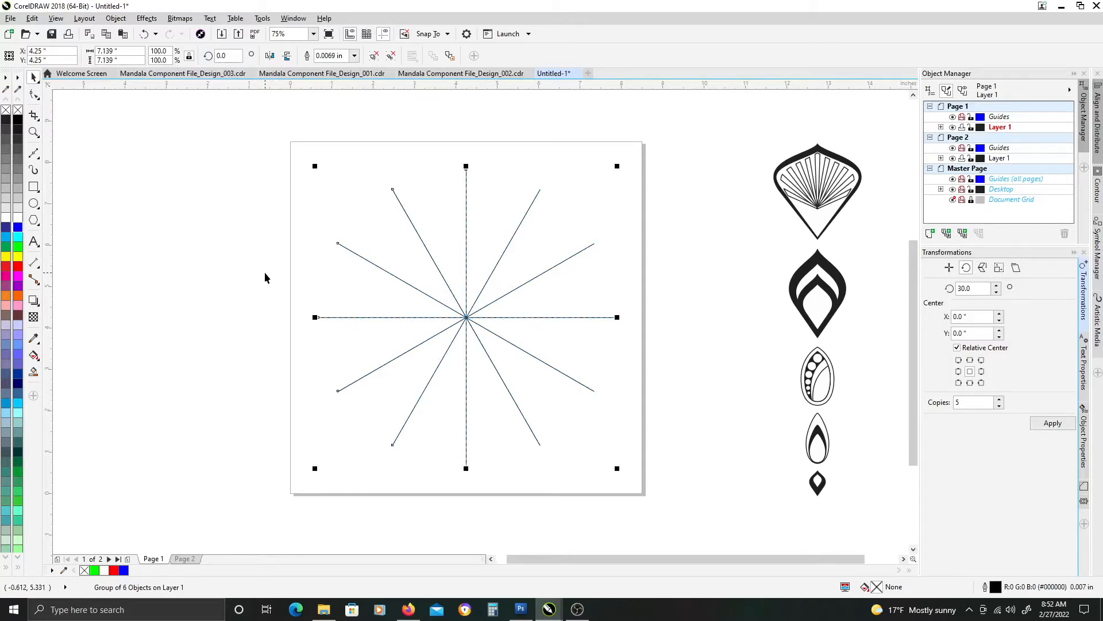
left_click(225, 56)
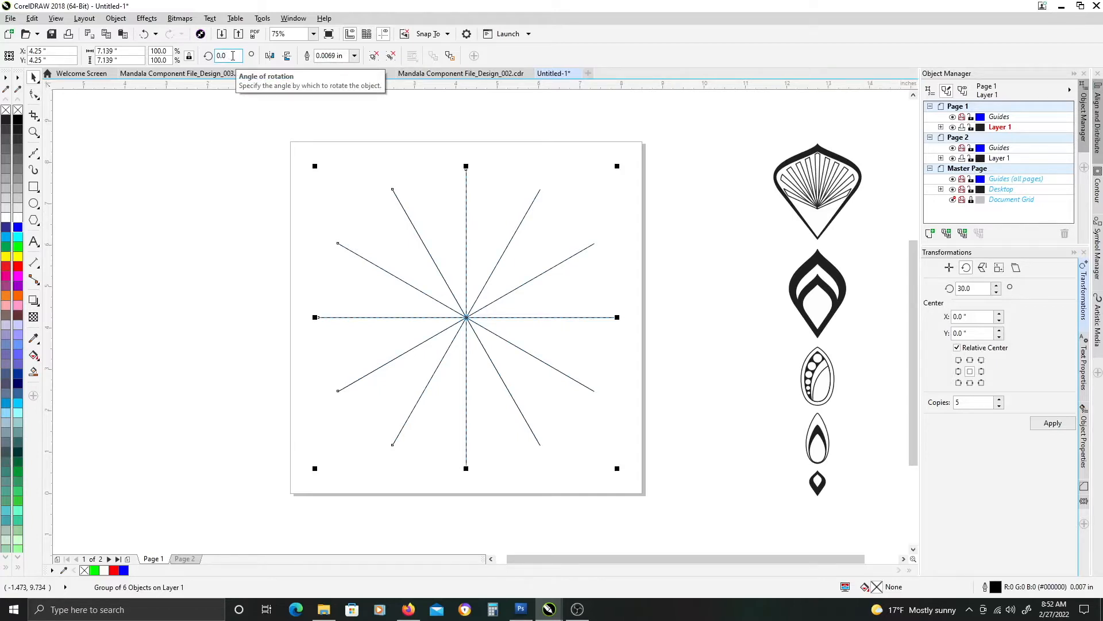
left_click_drag(232, 55, 200, 57)
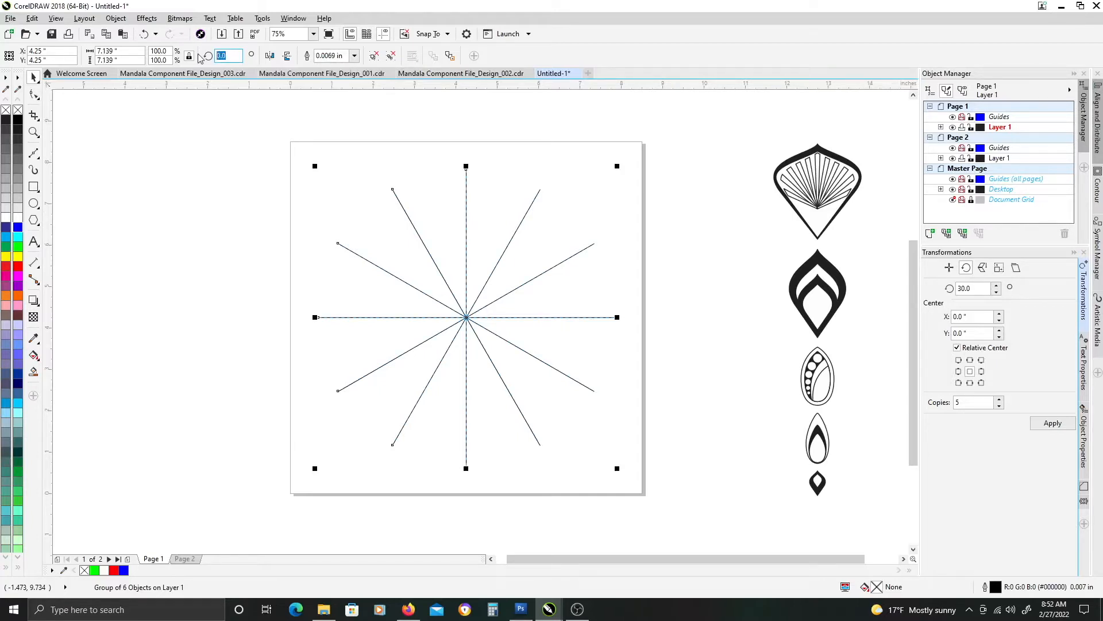
type("15")
key("Return")
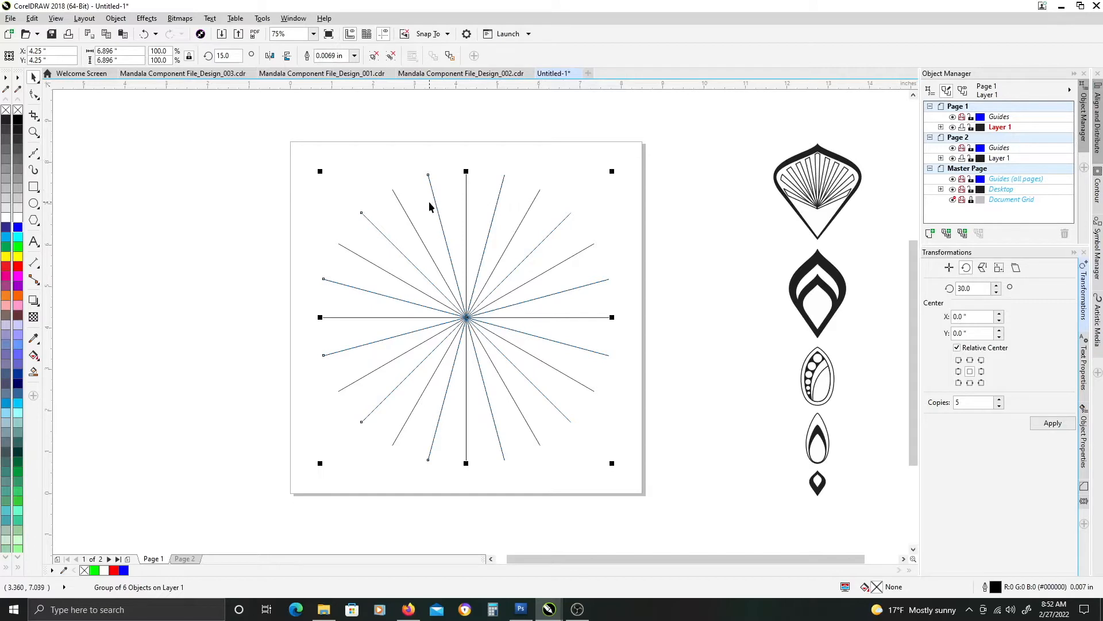
Ungroup both sets of radial lines completely and combine all the lines into a single curve.
left_click(466, 200)
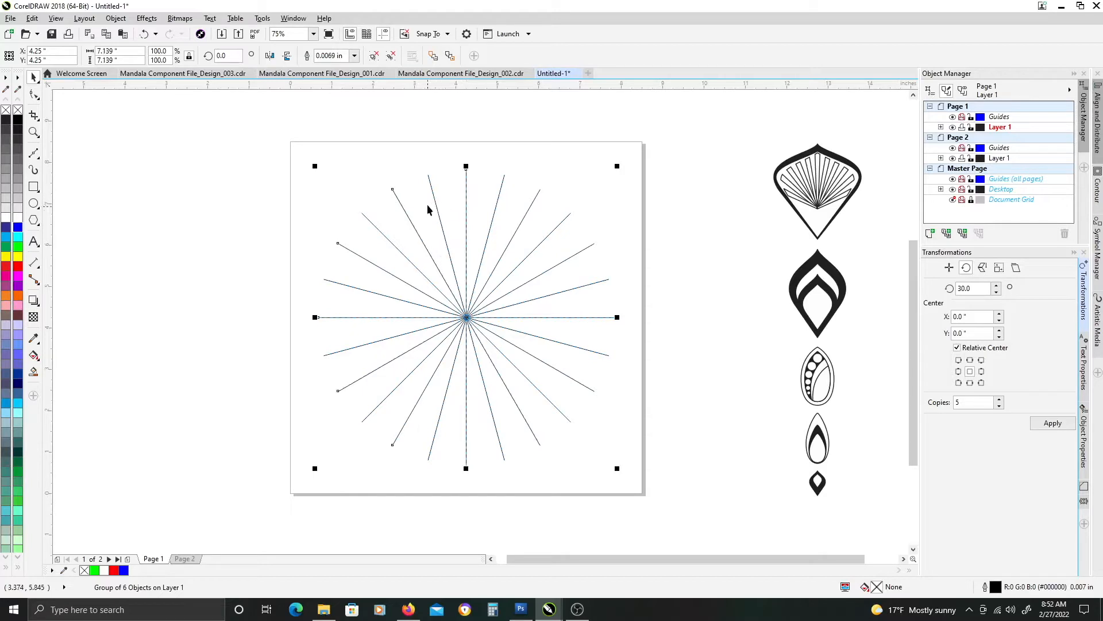
left_click(425, 154)
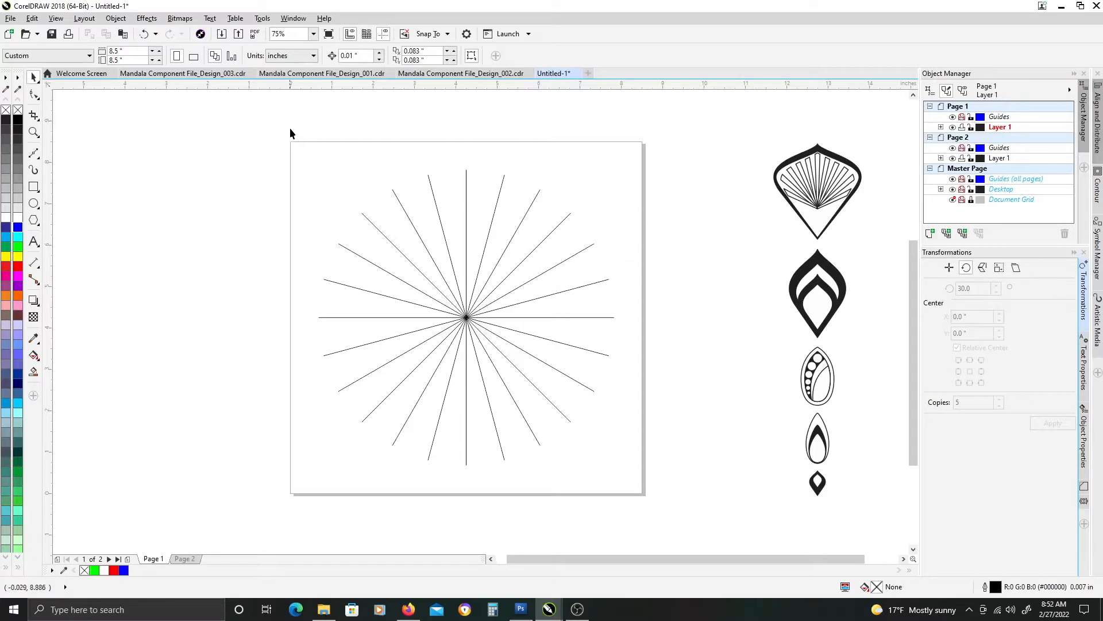
left_click_drag(291, 135, 628, 465)
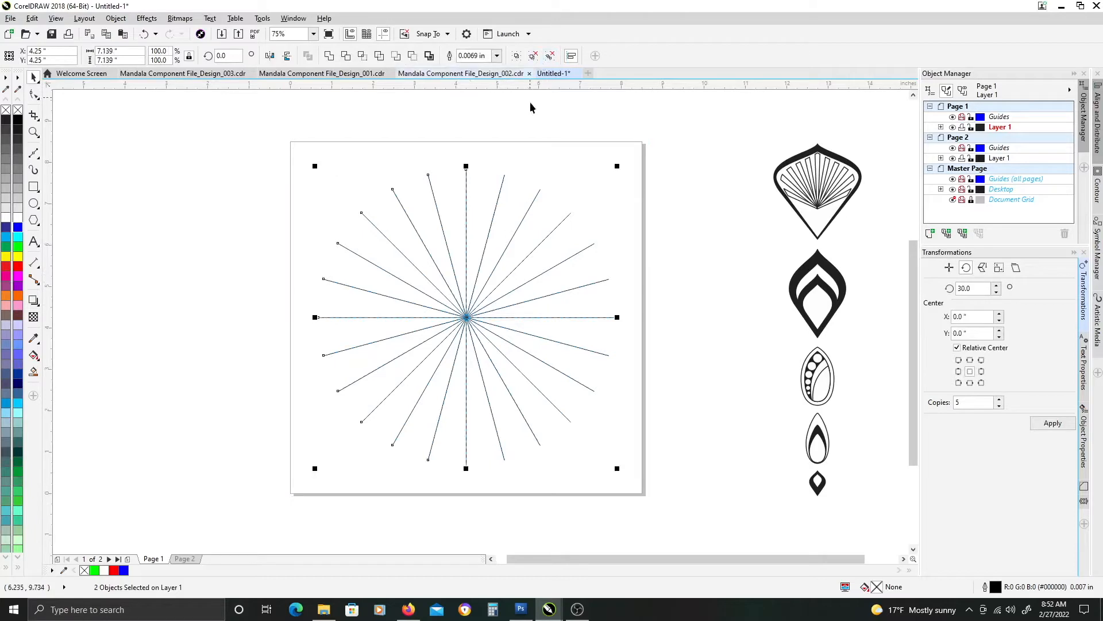
left_click(550, 56)
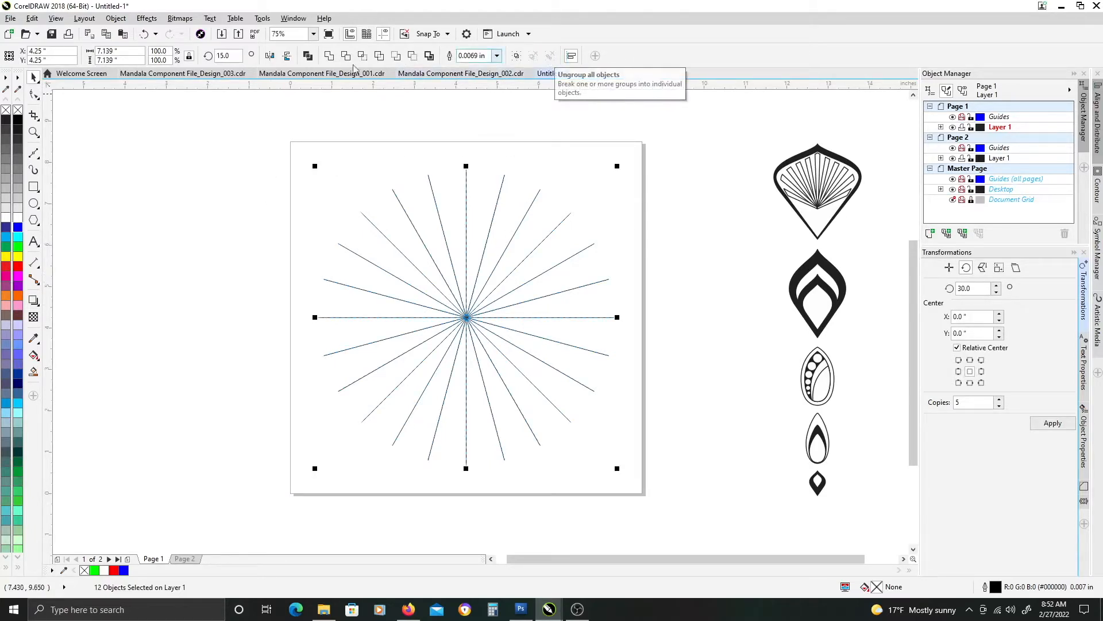
left_click(308, 56)
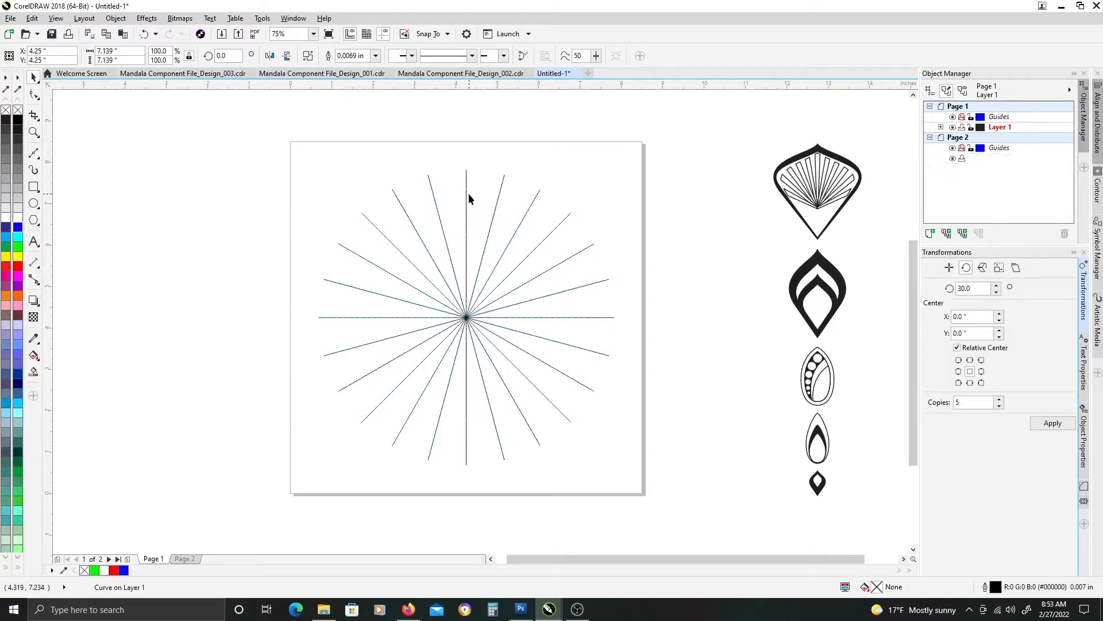
Make a duplicate of the combined curve rotated 7.5 degrees and scale it from its center to about 89.7%.
left_click(224, 56)
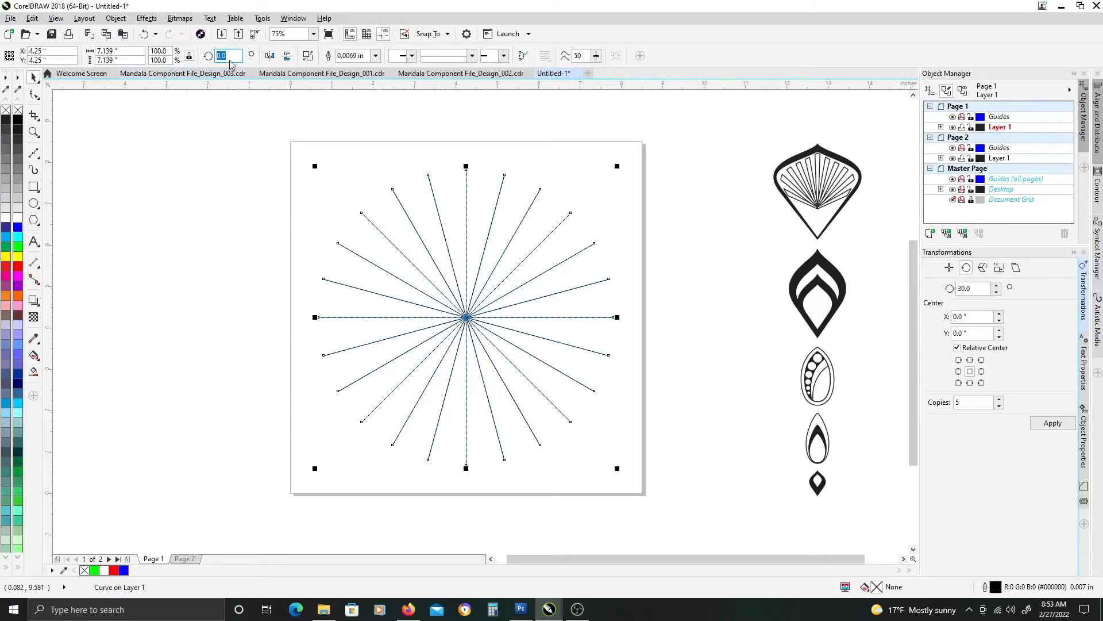
type("7.5")
key("Return")
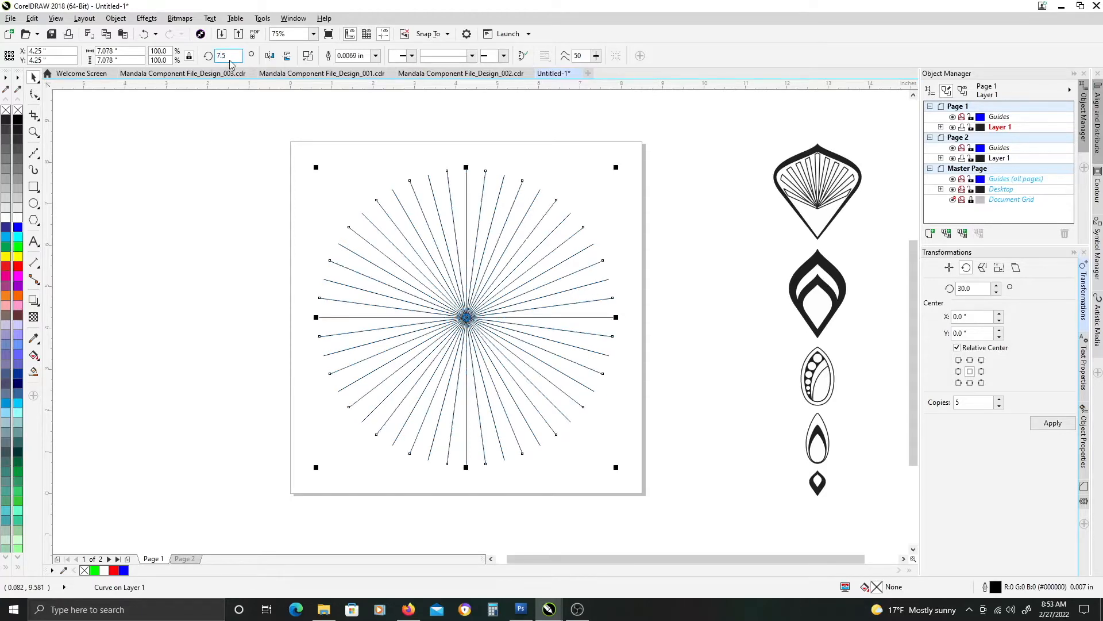
scroll(471, 235, "up", 3)
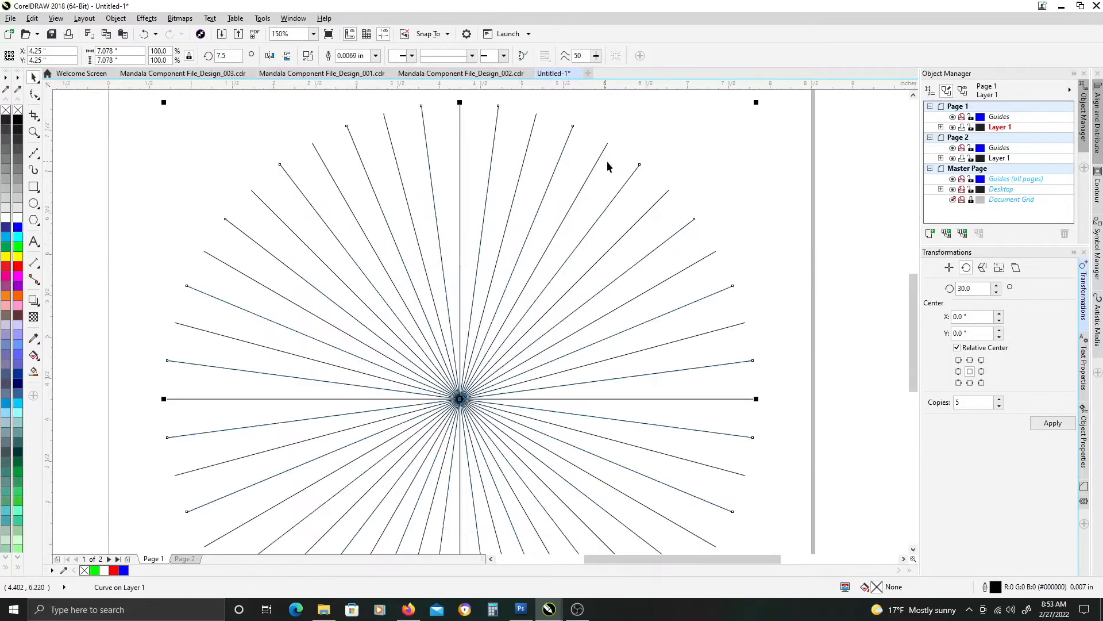
left_click_drag(693, 183, 661, 214)
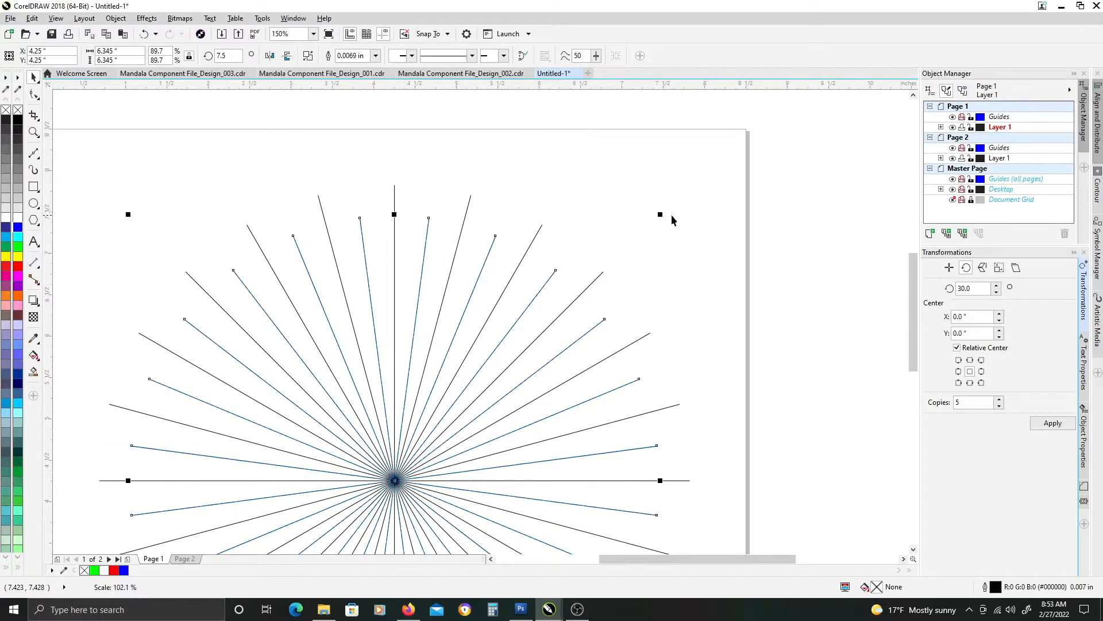
Color the outline of the shorter radial lines red and the outline of the longer ones blue.
right_click(18, 267)
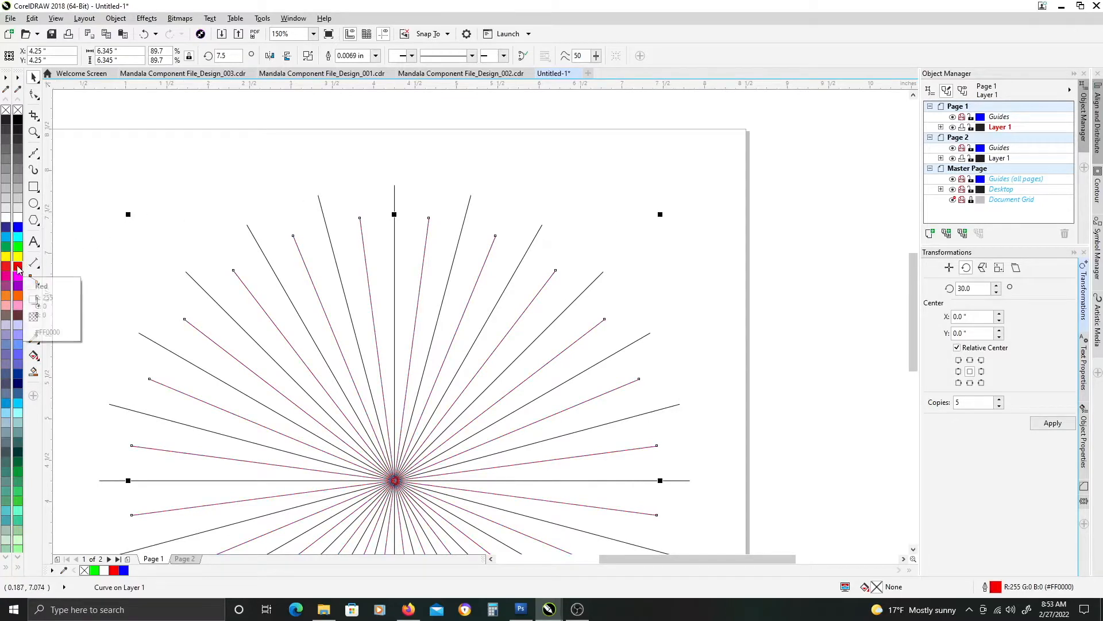
left_click(323, 211)
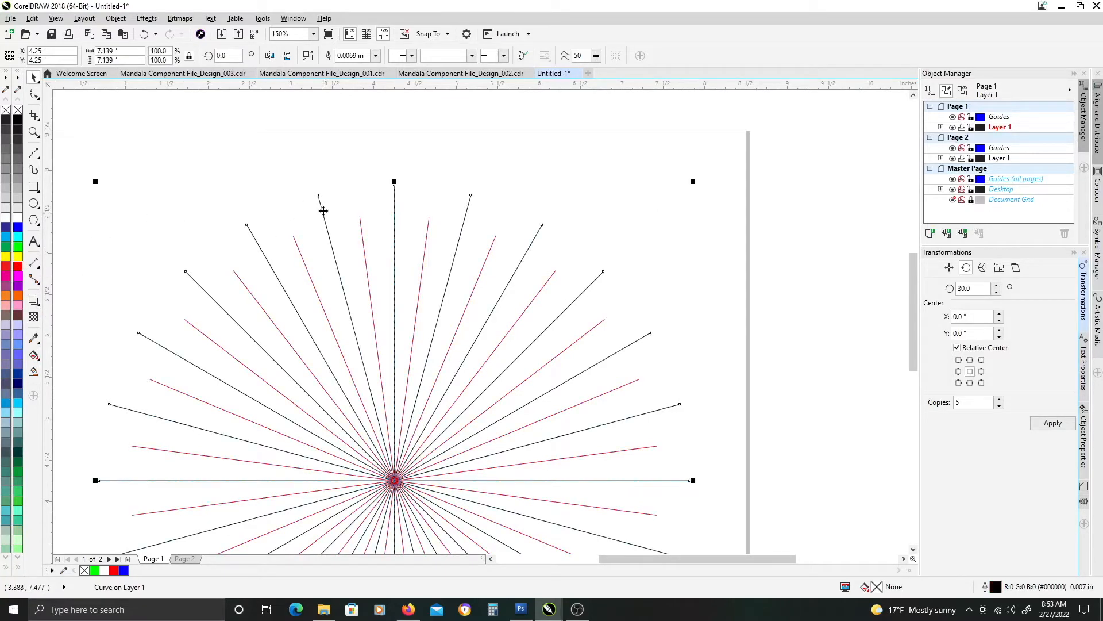
right_click(16, 229)
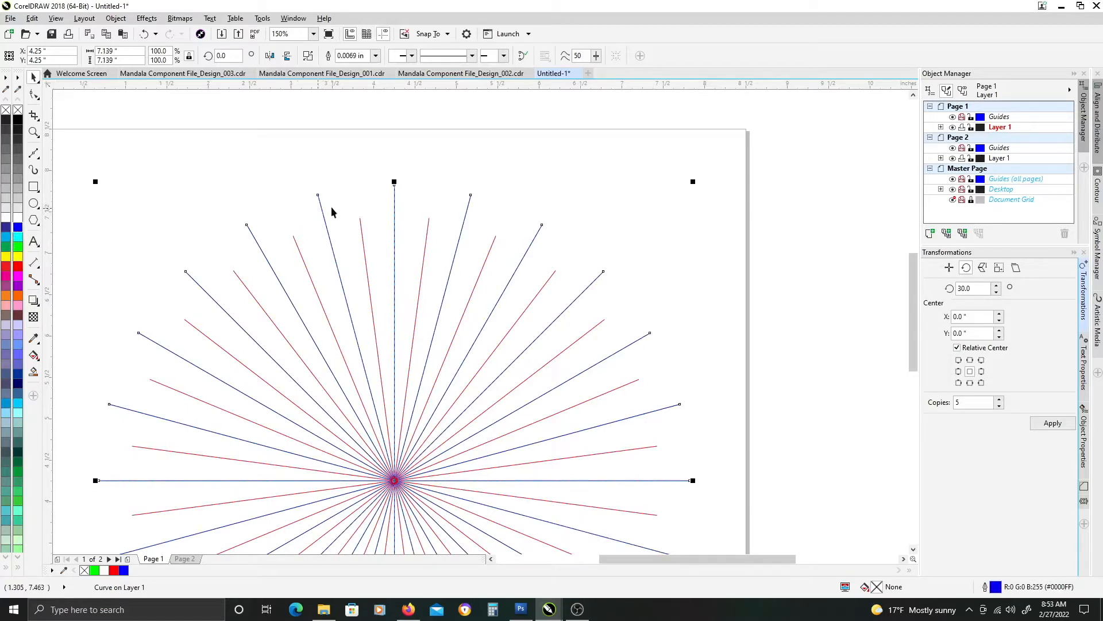
Examine the spacing and alternation of the red and blue guide lines around the page center.
left_click(362, 233, "shift")
scroll(468, 226, "down", 1)
left_click_drag(505, 228, 494, 255)
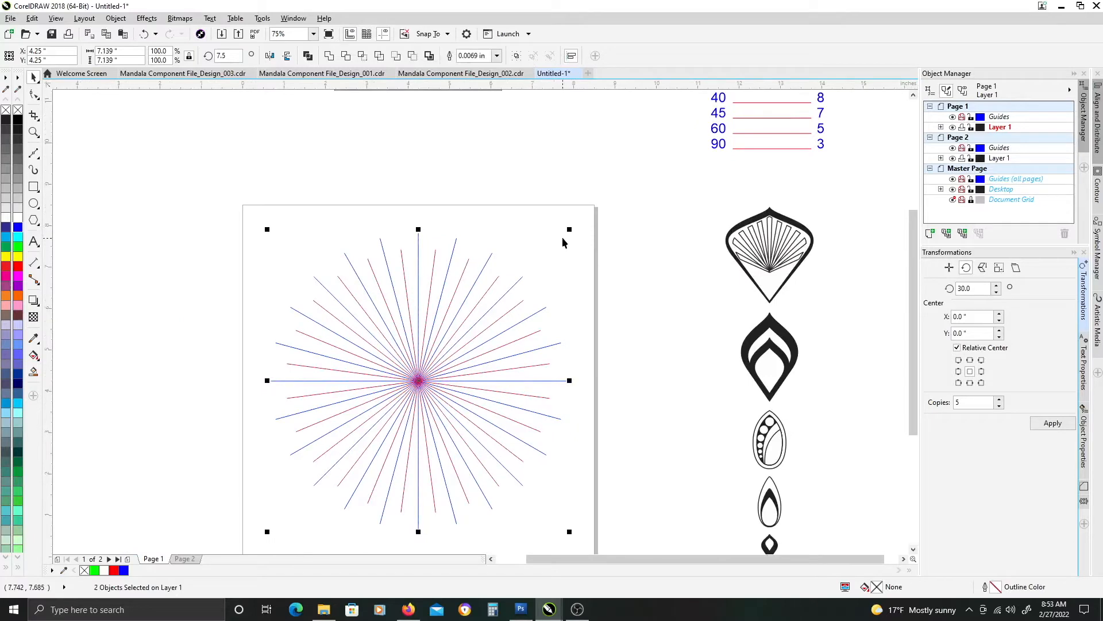
left_click(504, 220)
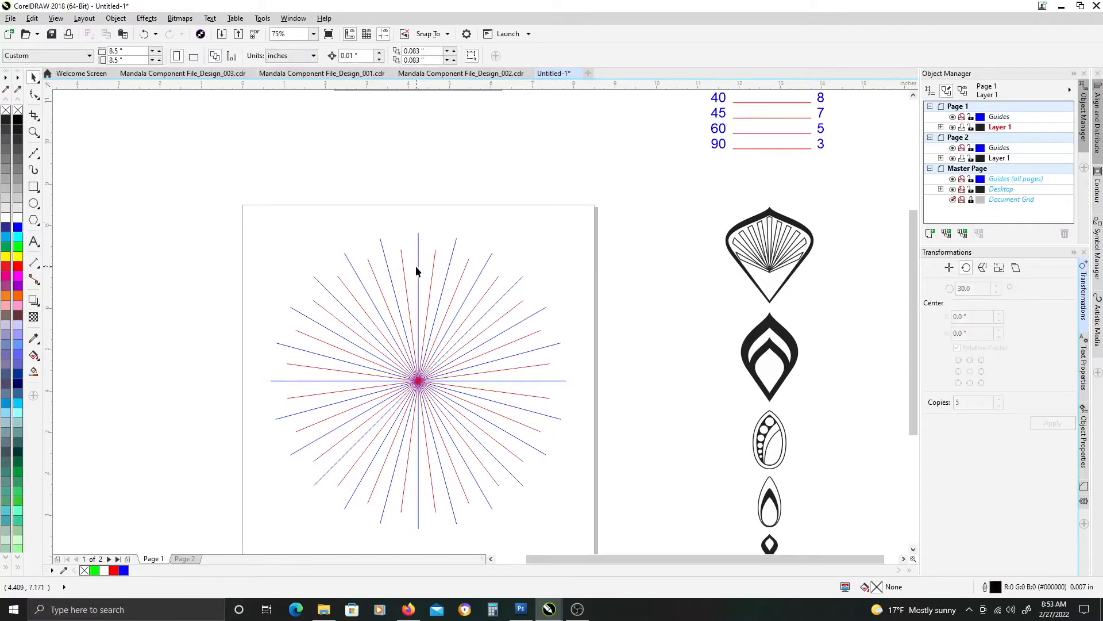
scroll(416, 266, "up", 1)
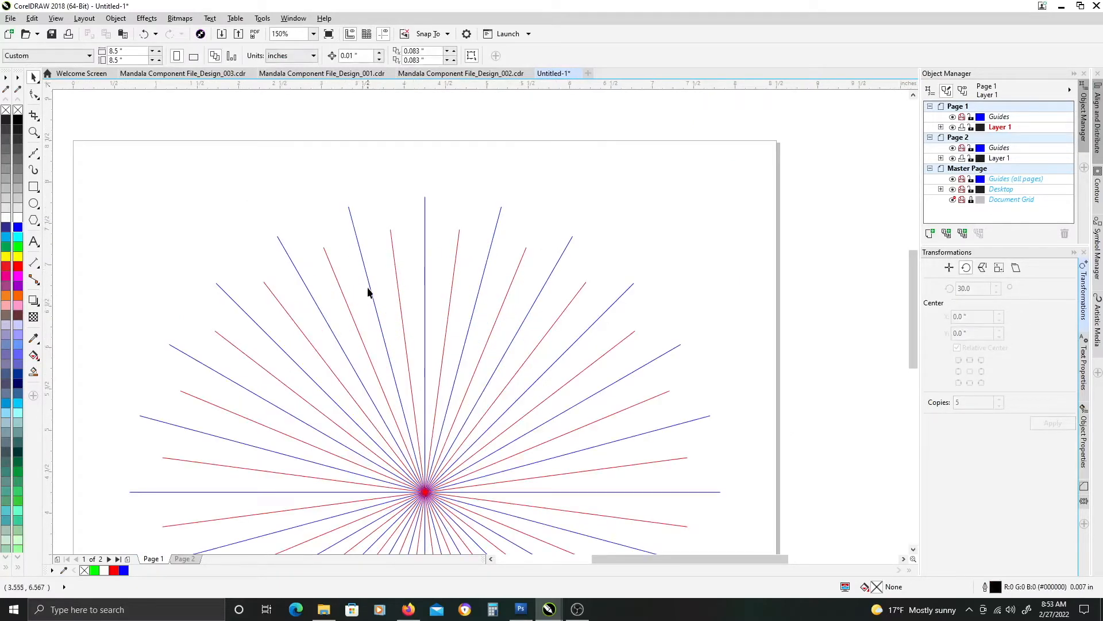
left_click_drag(405, 327, 453, 263)
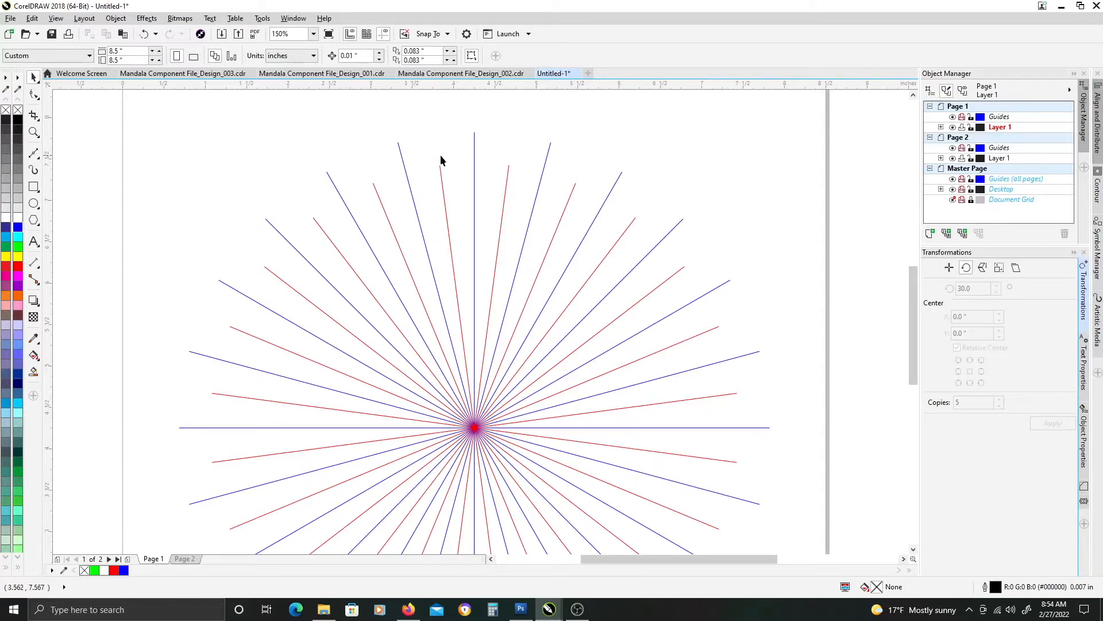
scroll(510, 230, "down", 1)
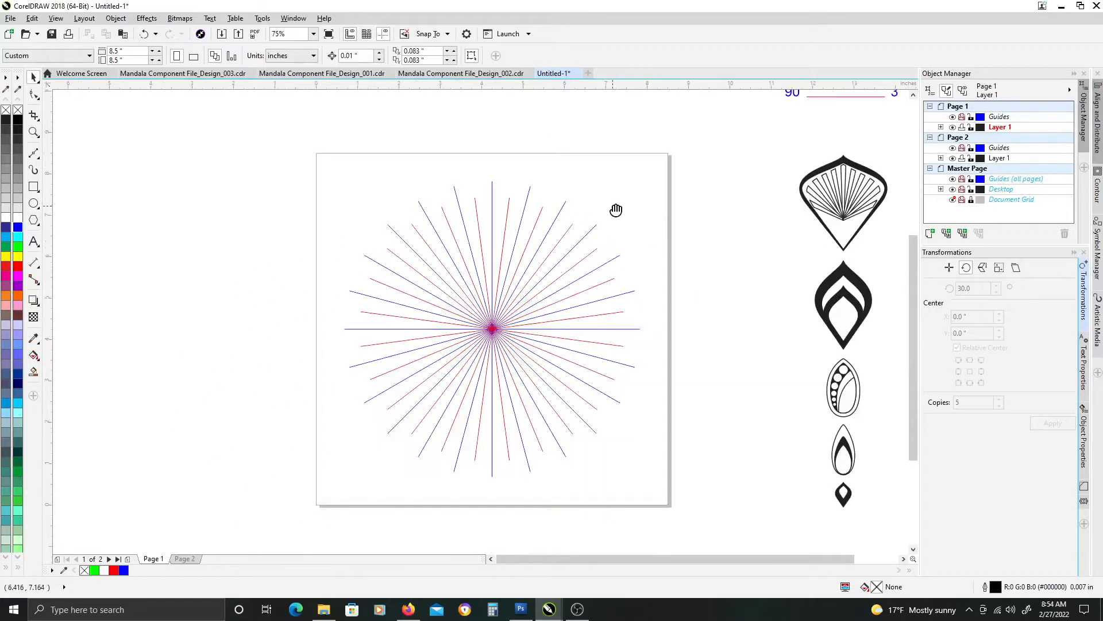
left_click_drag(613, 205, 561, 183)
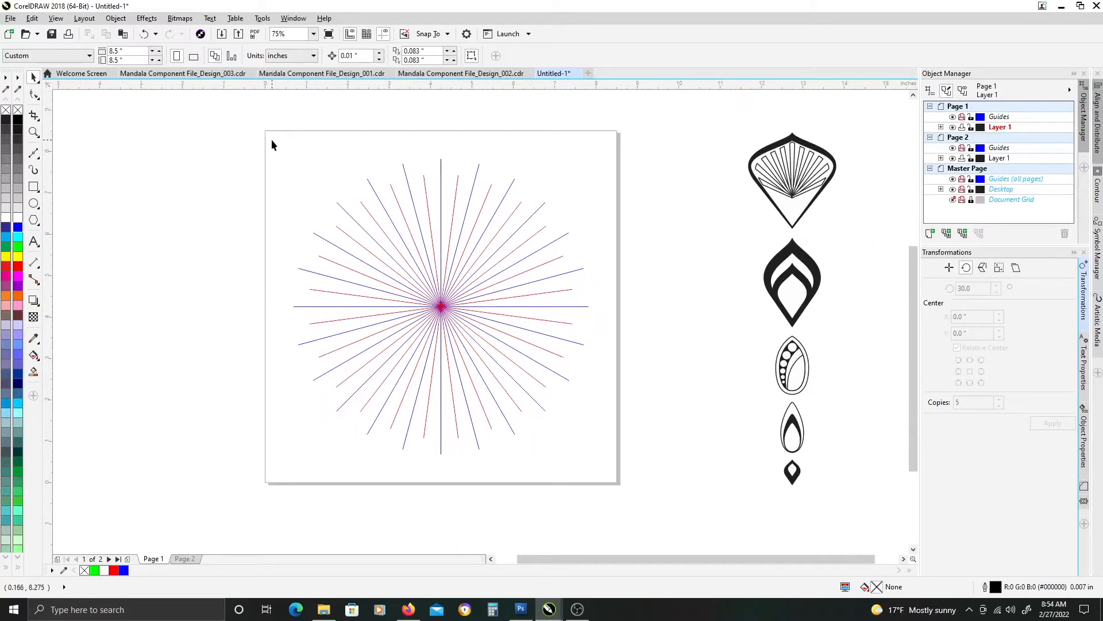
Group the red and blue radial lines together and enlarge the group from its center to about 138%.
left_click_drag(265, 129, 493, 358)
left_click_drag(649, 485, 649, 485)
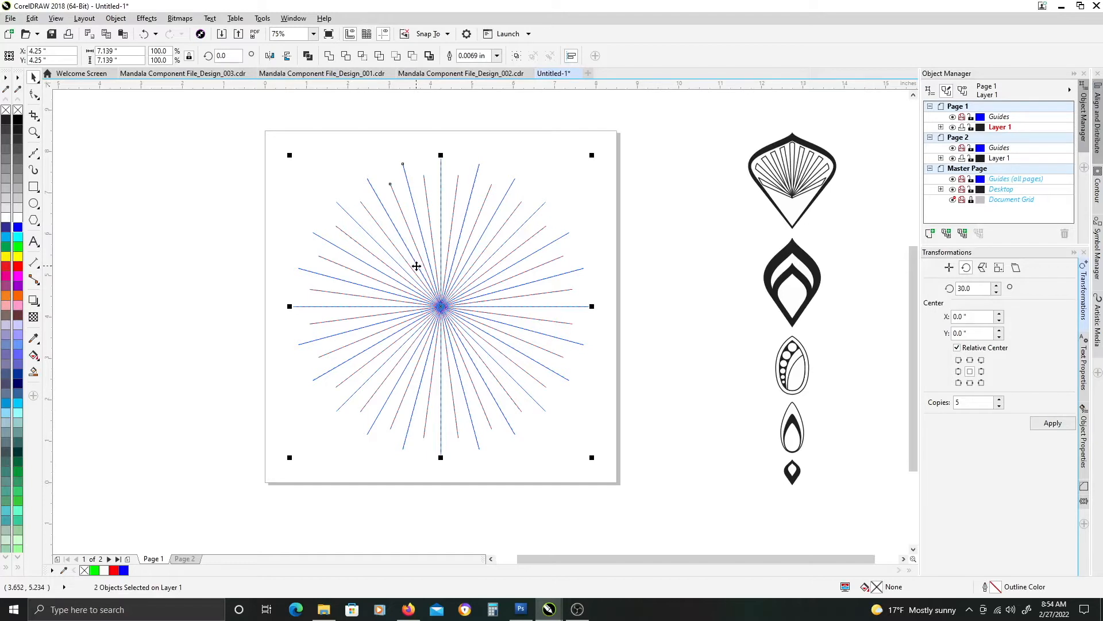
key("ctrl+g")
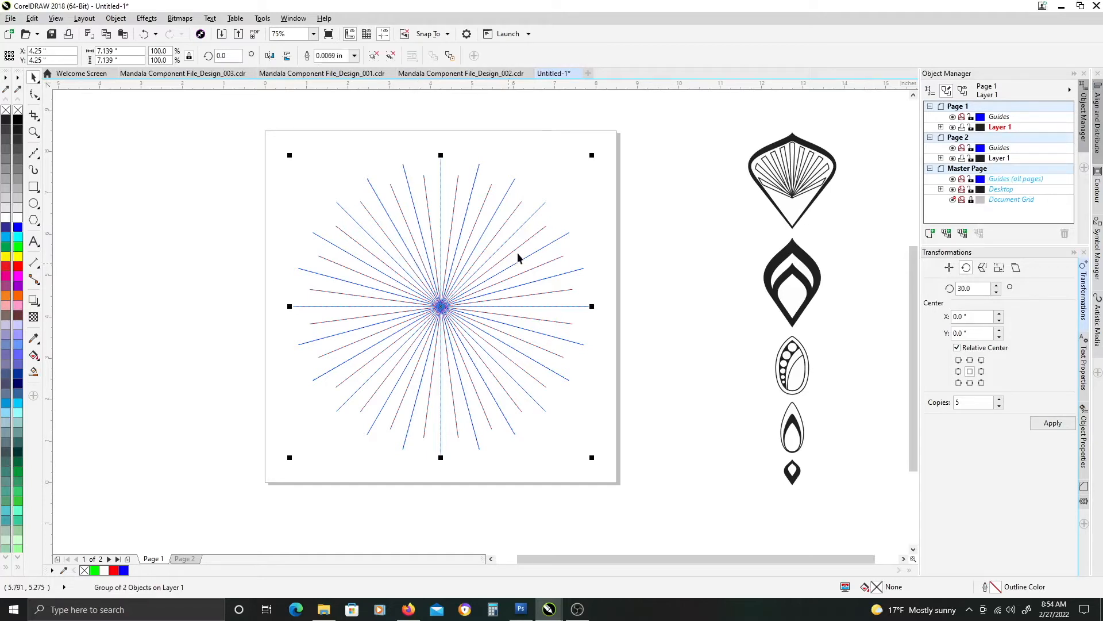
left_click_drag(591, 155, 675, 99)
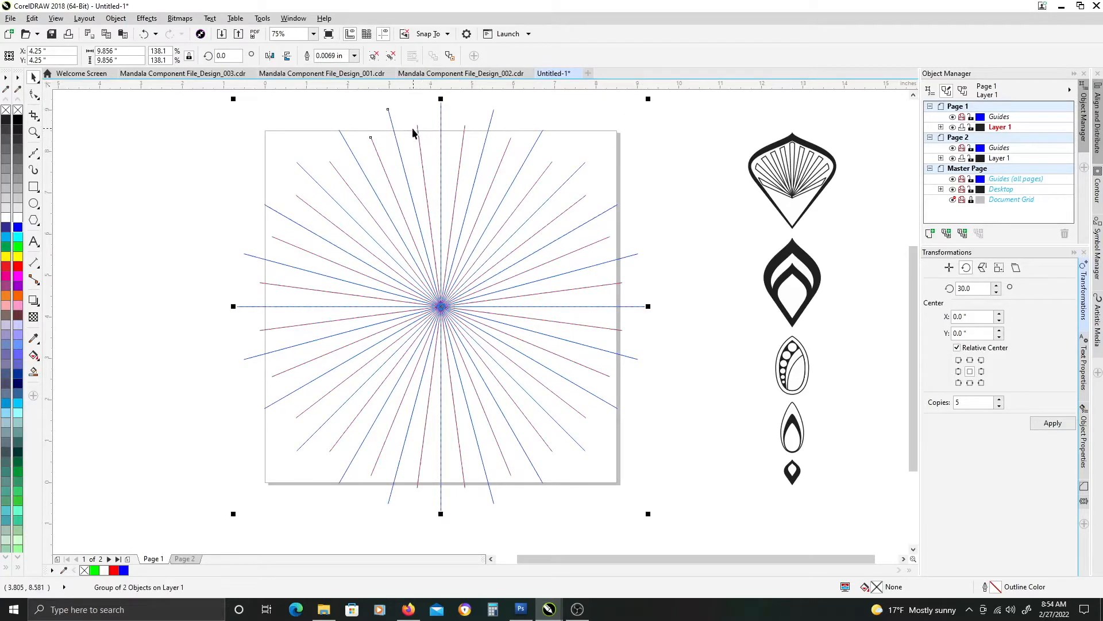
scroll(431, 140, "up", 1)
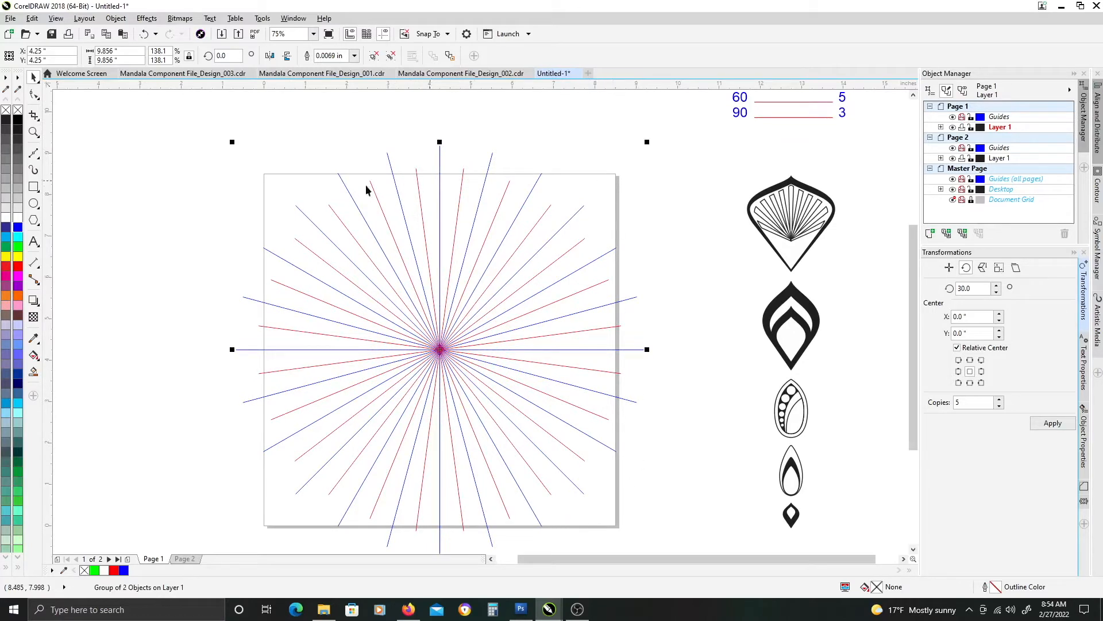
left_click(451, 134)
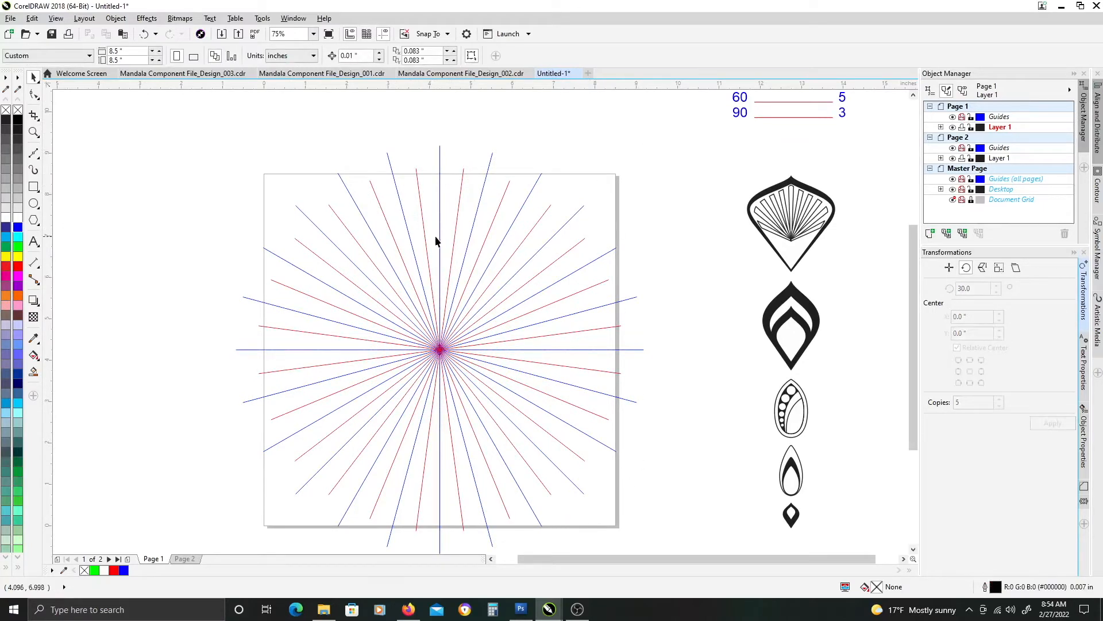
left_click_drag(427, 239, 440, 198)
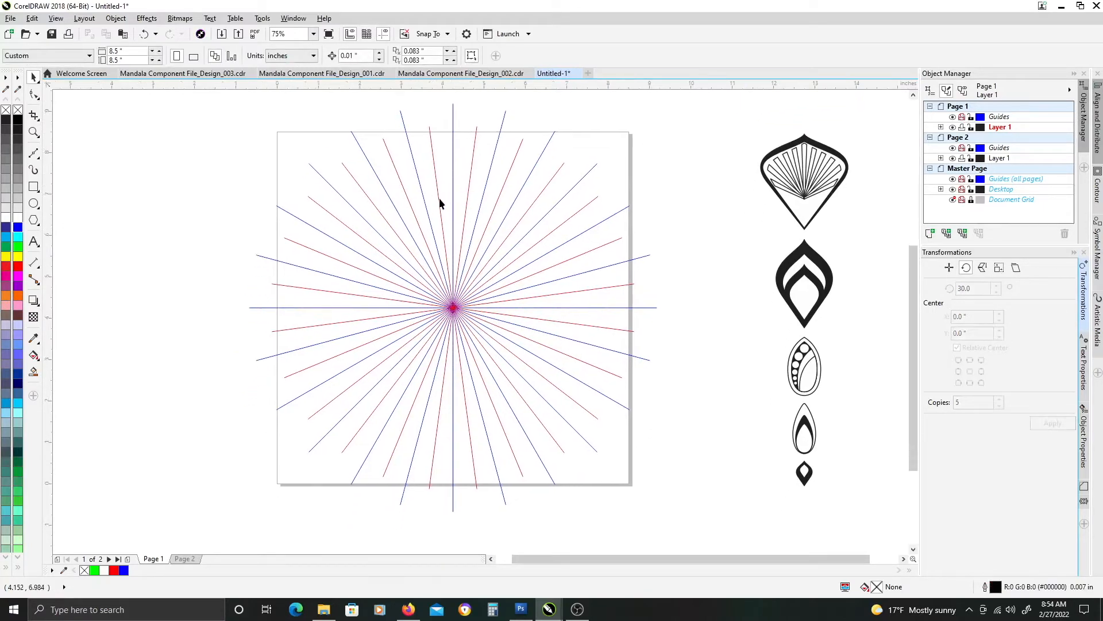
Draw a circle about 1.4 inches in diameter and center it on the page.
left_click(33, 205)
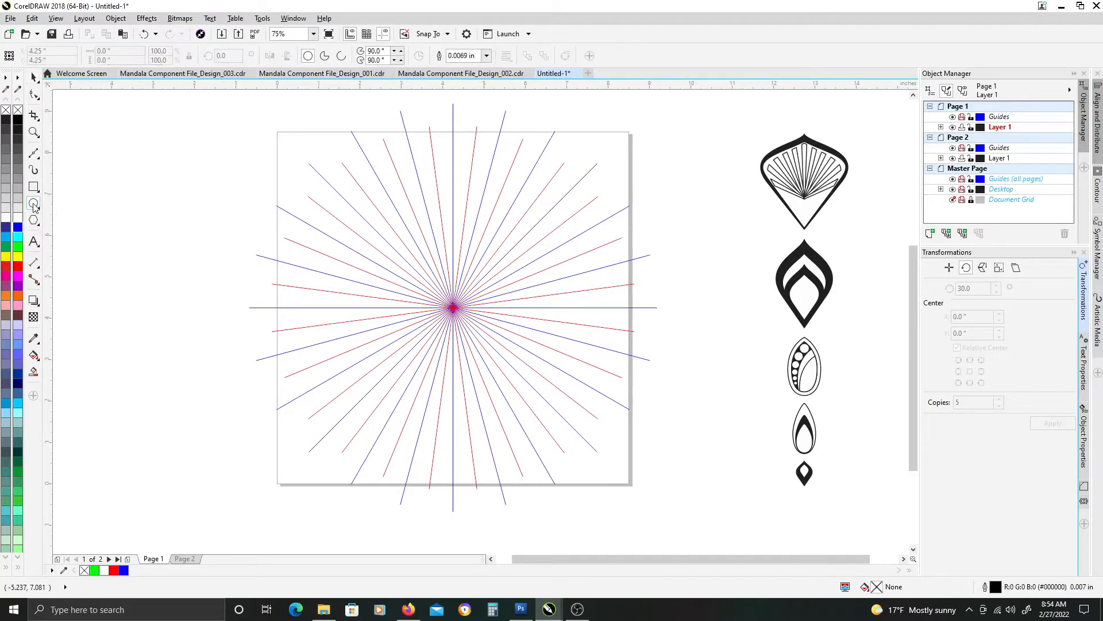
left_click_drag(368, 251, 428, 311)
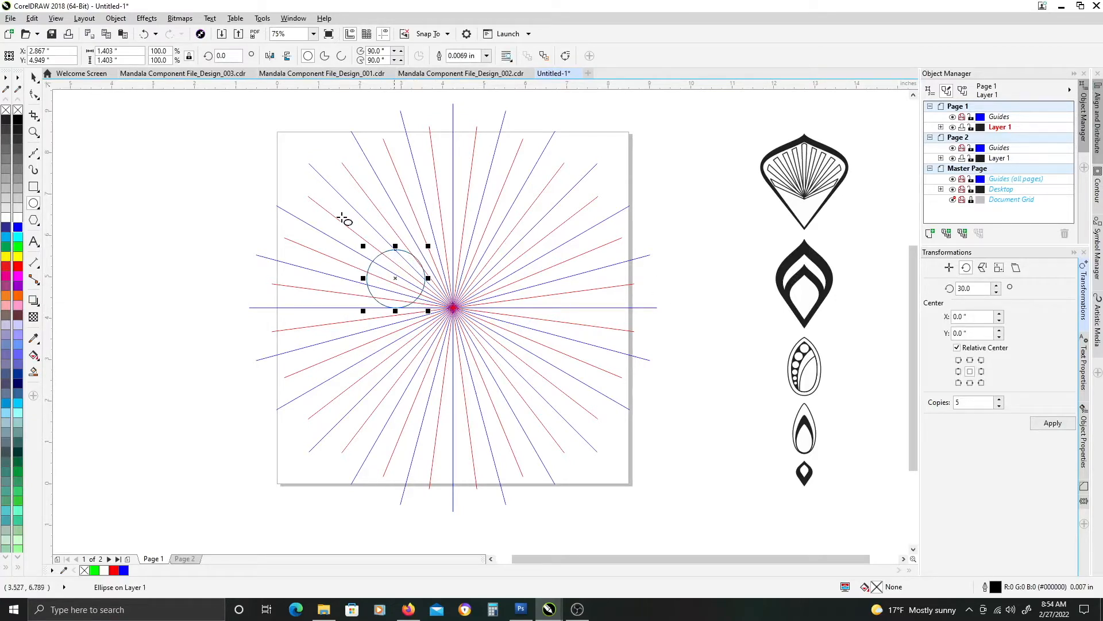
left_click(34, 77)
key("p")
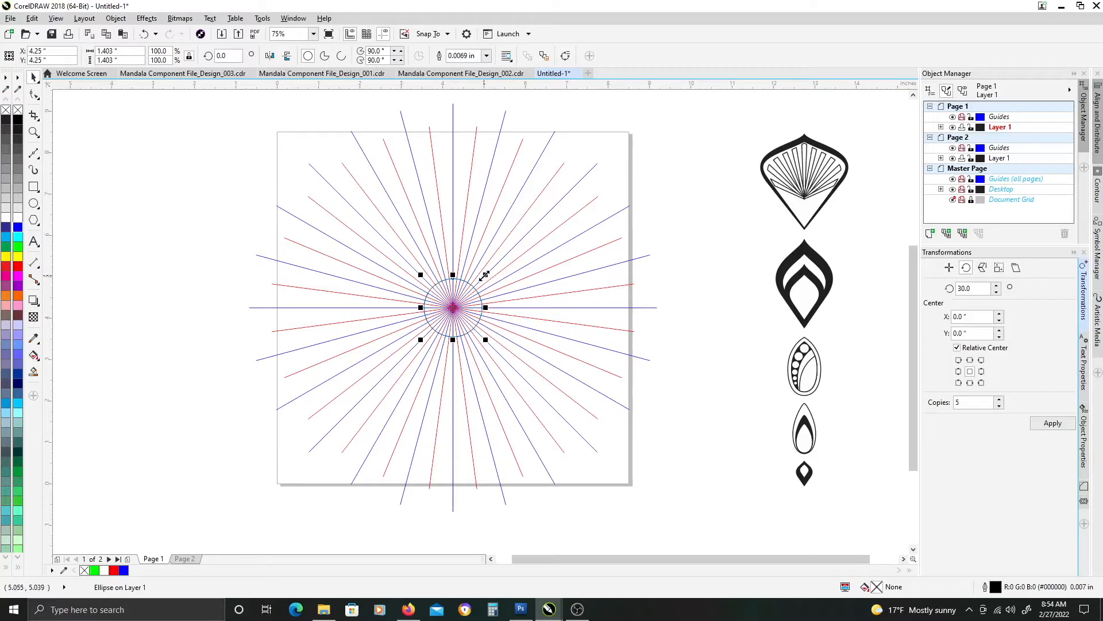
Enlarge the centered circle from its center to about 8.16 inches in diameter and color its outline cyan.
left_click_drag(486, 275, 642, 136)
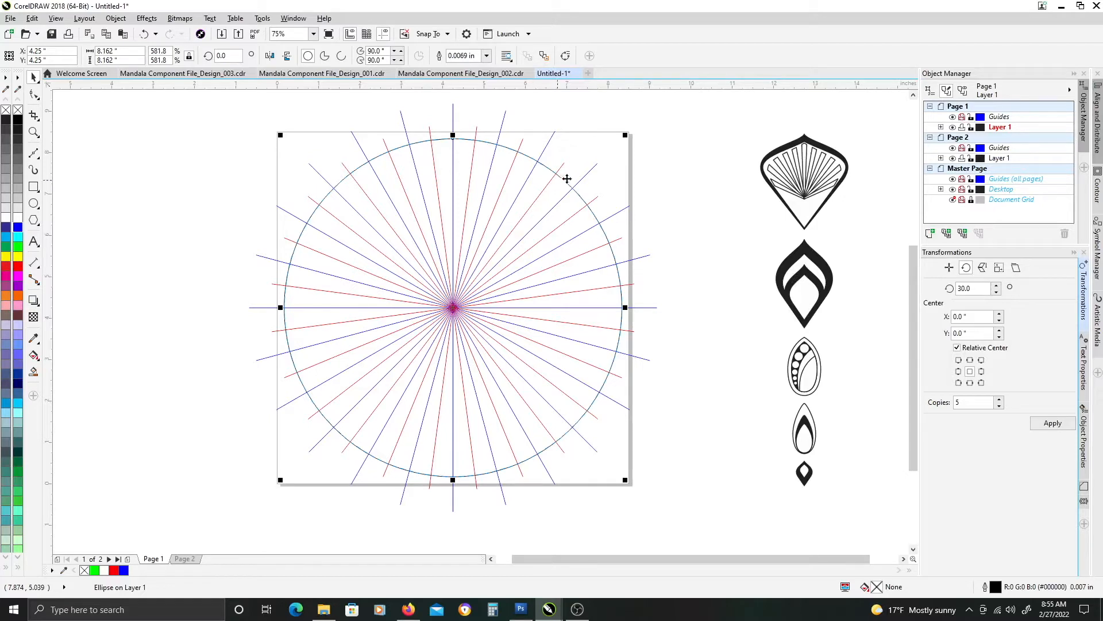
left_click_drag(580, 143, 575, 180)
left_click(579, 163)
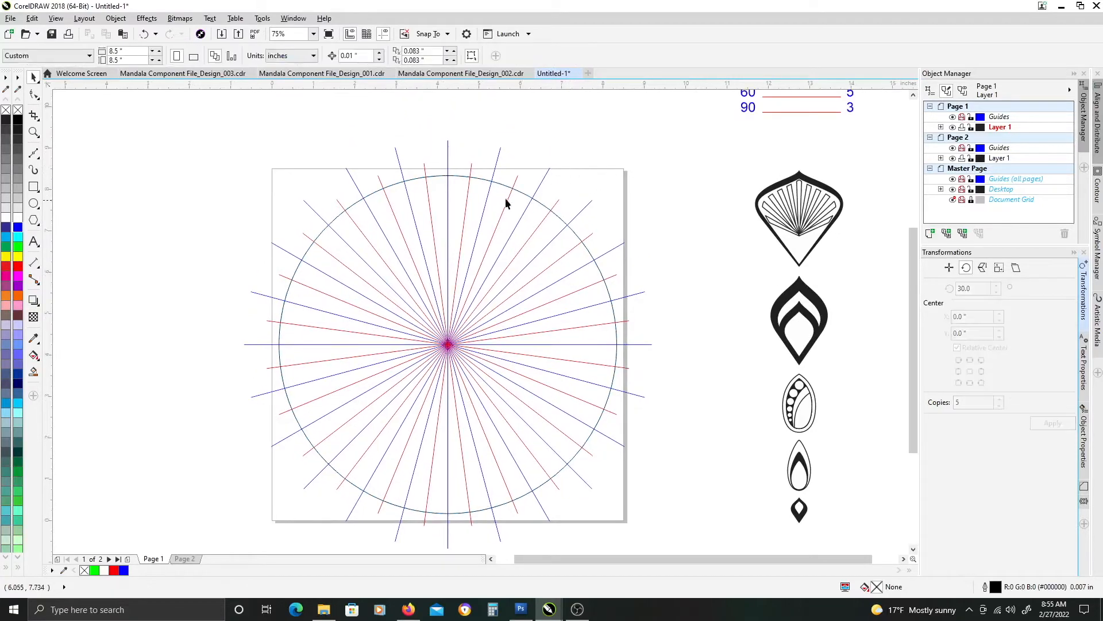
left_click(490, 182)
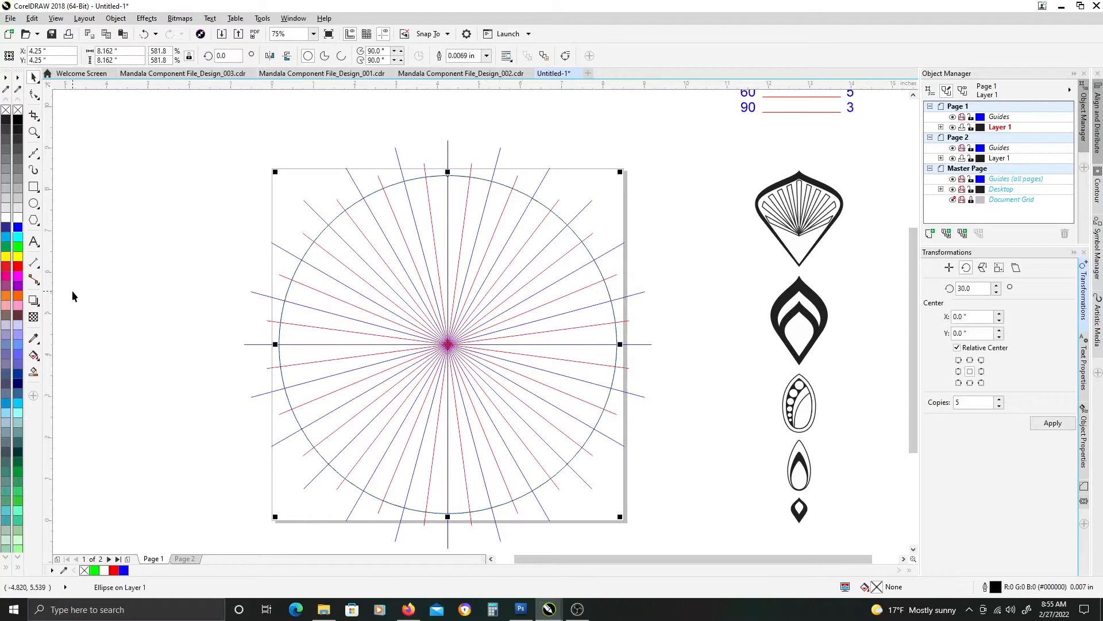
right_click(18, 237)
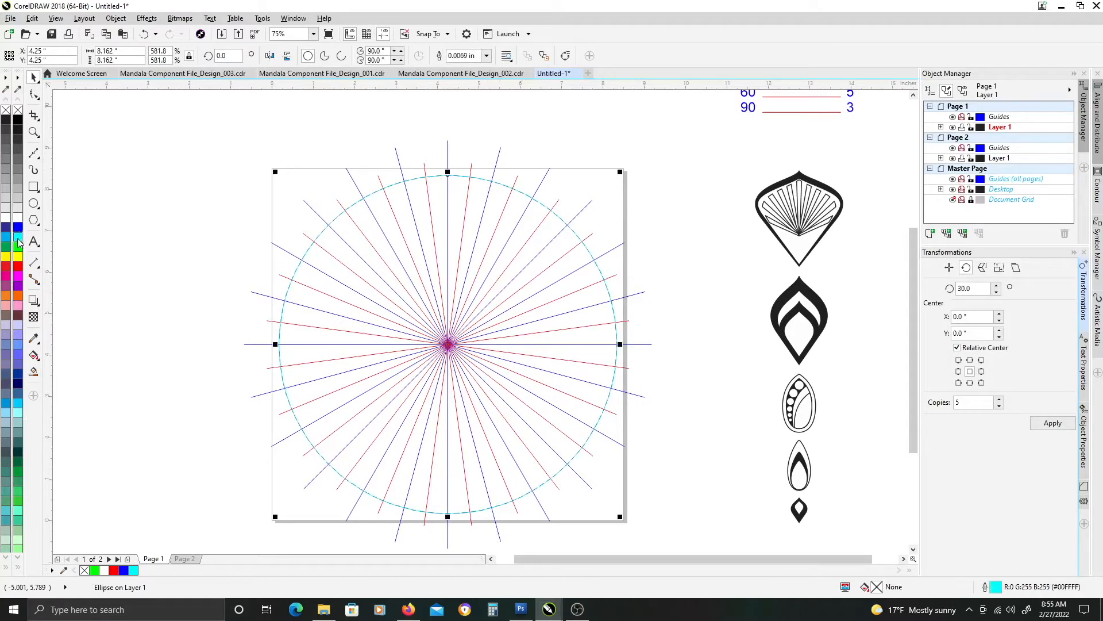
left_click(169, 225)
left_click_drag(420, 266, 364, 237)
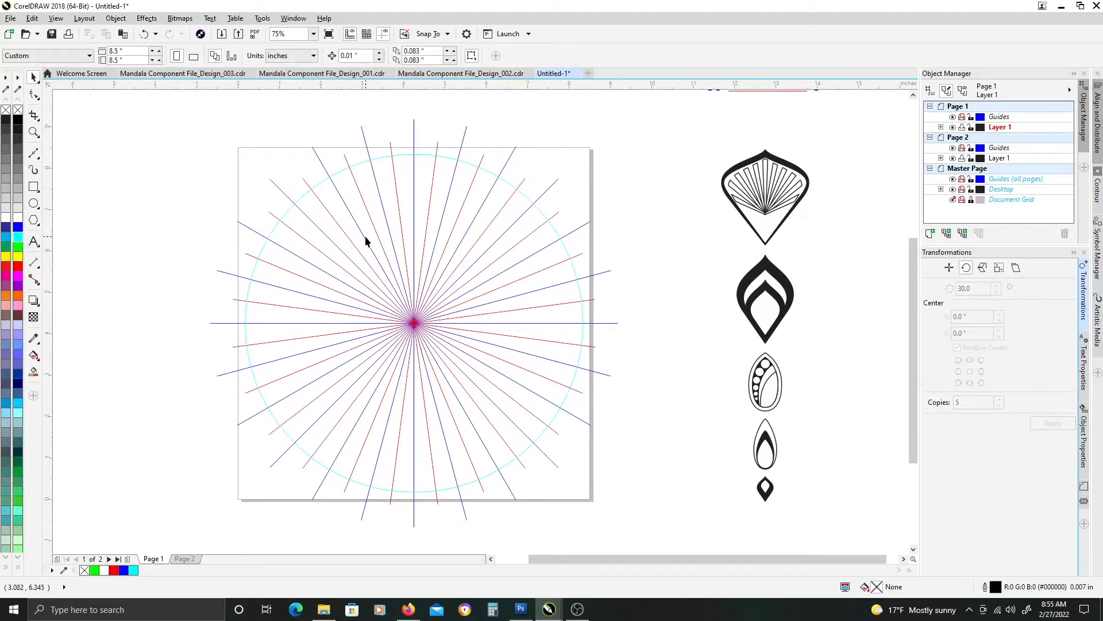
Try a single inside contour on the cyan circle with a 0.39-inch offset, and clear the contour.
left_click_drag(502, 172, 435, 236)
scroll(356, 179, "up", 1)
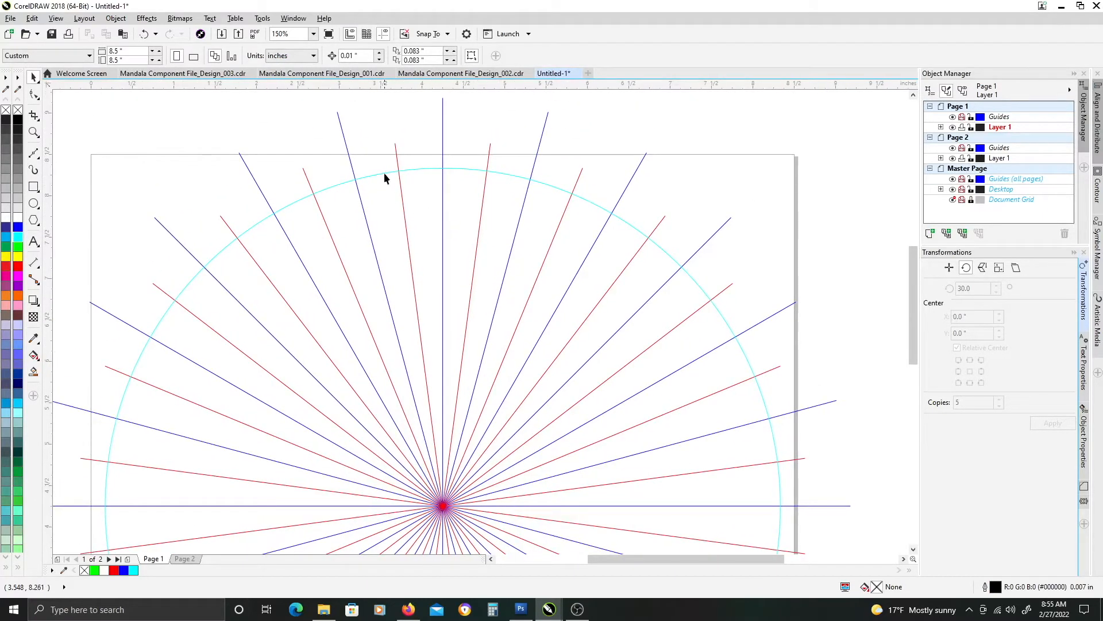
left_click(384, 174)
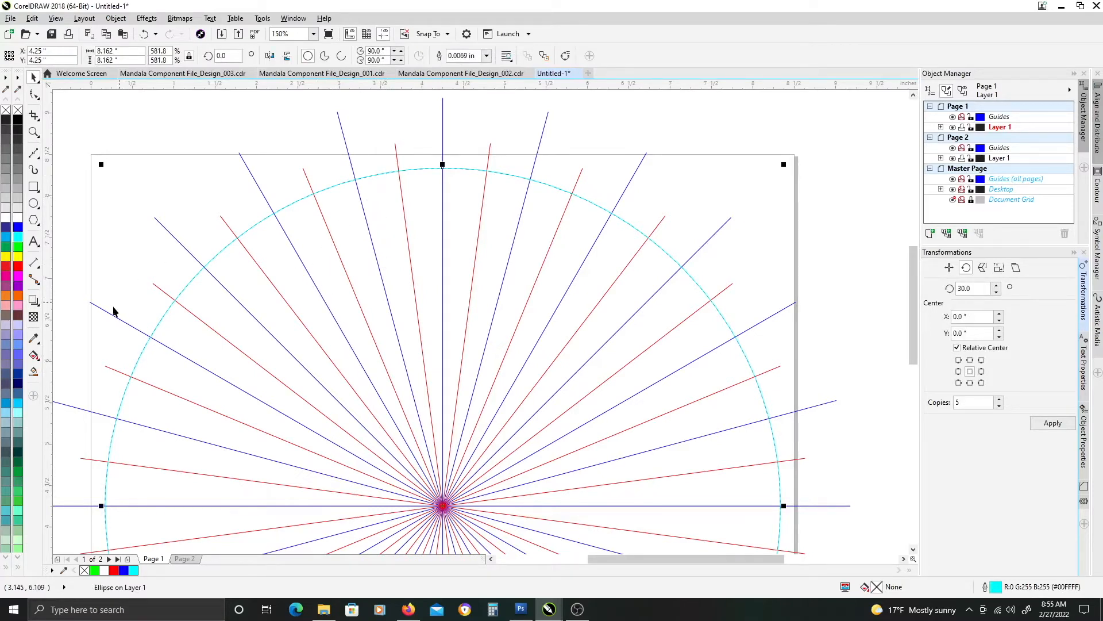
left_click(36, 303)
left_click(55, 316)
left_click(277, 60)
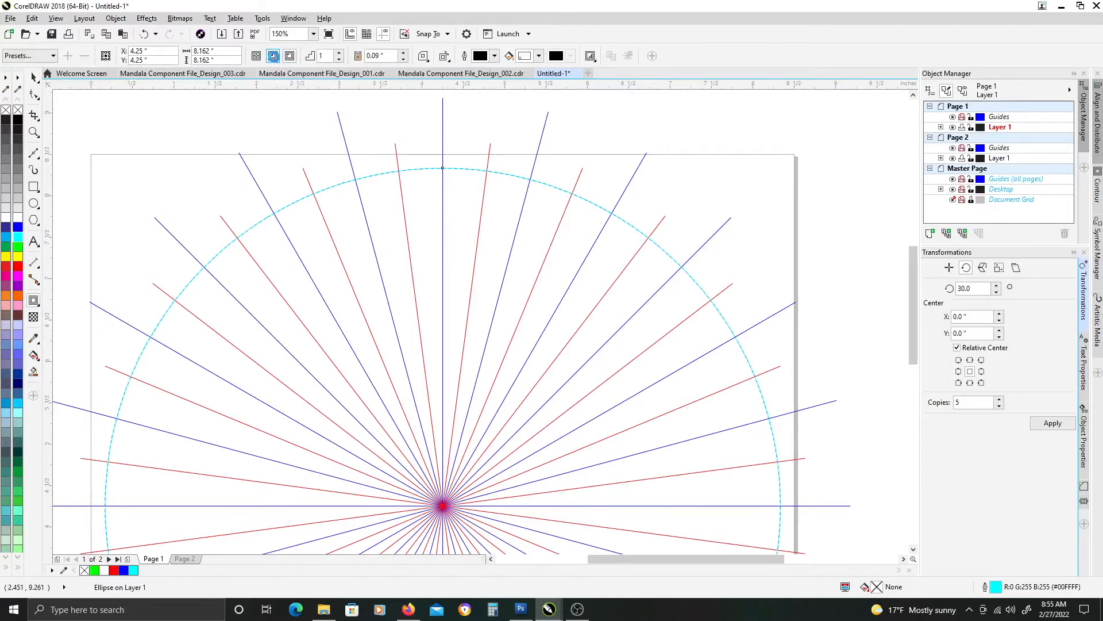
left_click(404, 53)
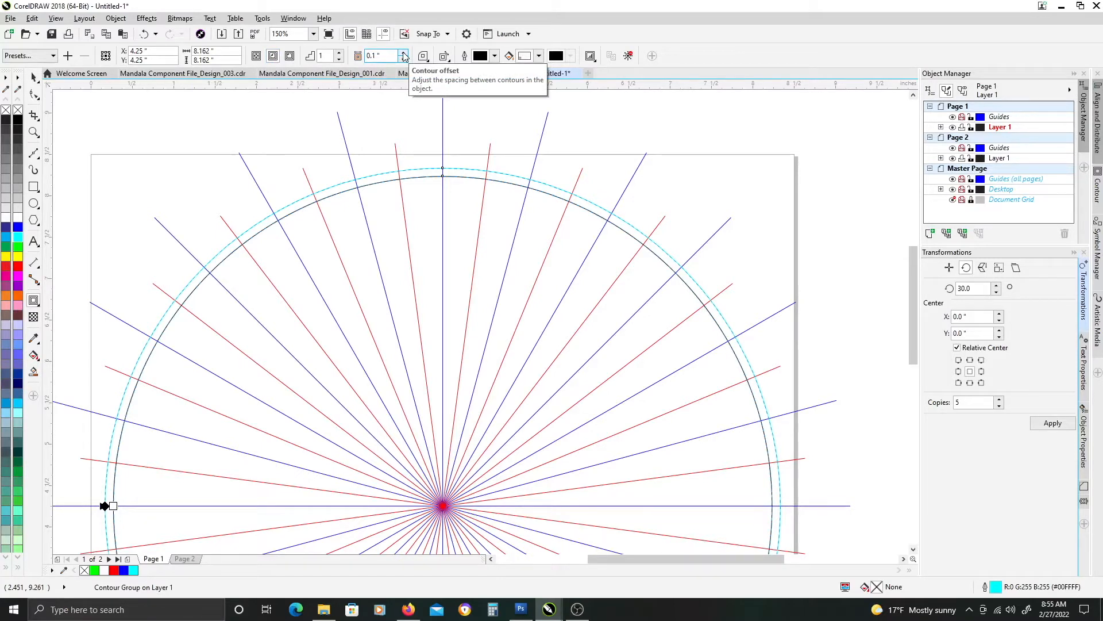
left_click(405, 53)
left_click(404, 53)
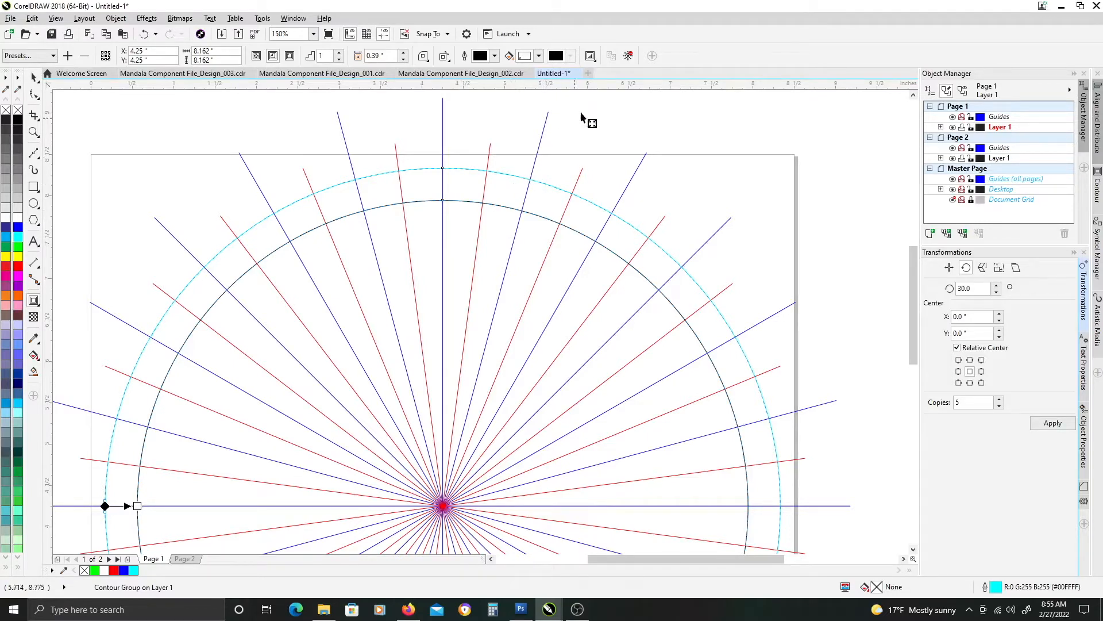
left_click(628, 56)
scroll(481, 230, "down", 2)
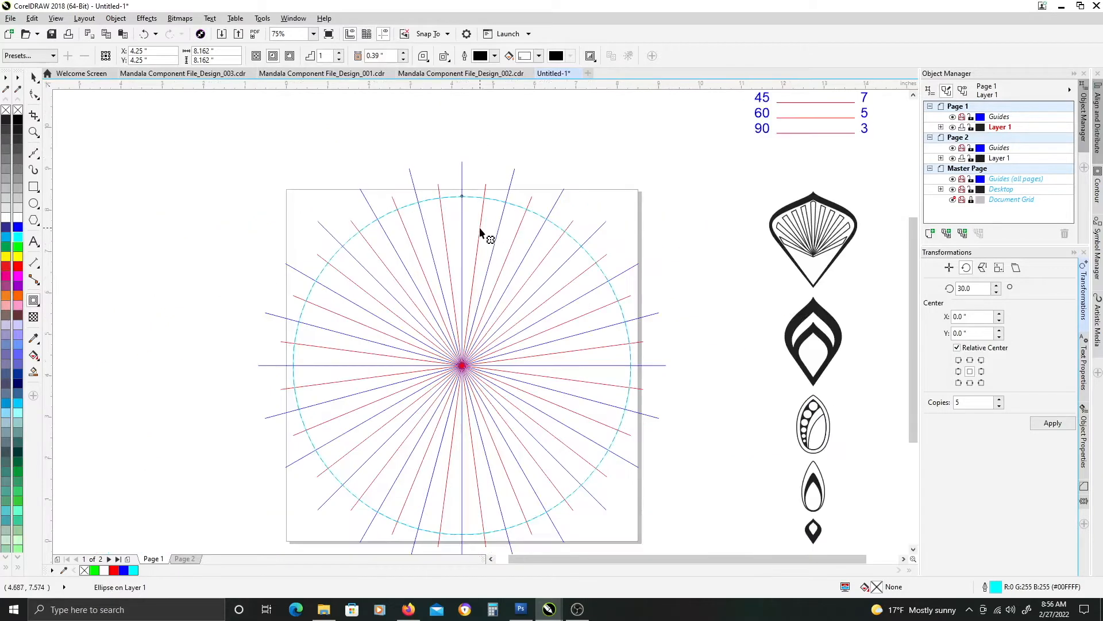
left_click_drag(496, 223, 470, 221)
key("space")
left_click(503, 153)
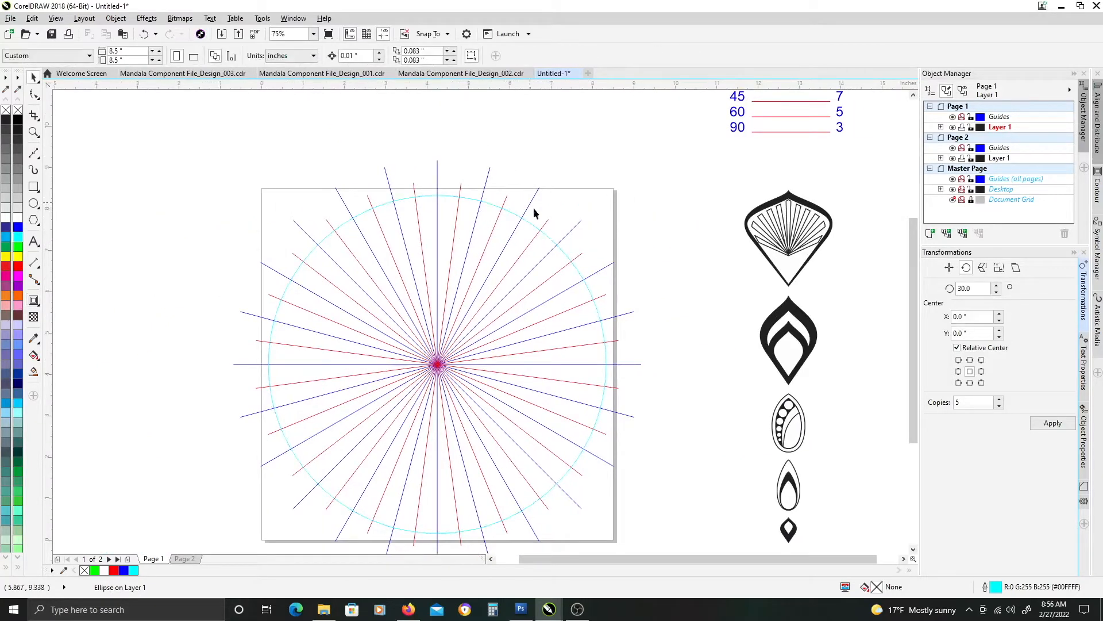
Group the cyan circle with the radial guide lines so they select as one object.
left_click_drag(536, 217, 532, 195)
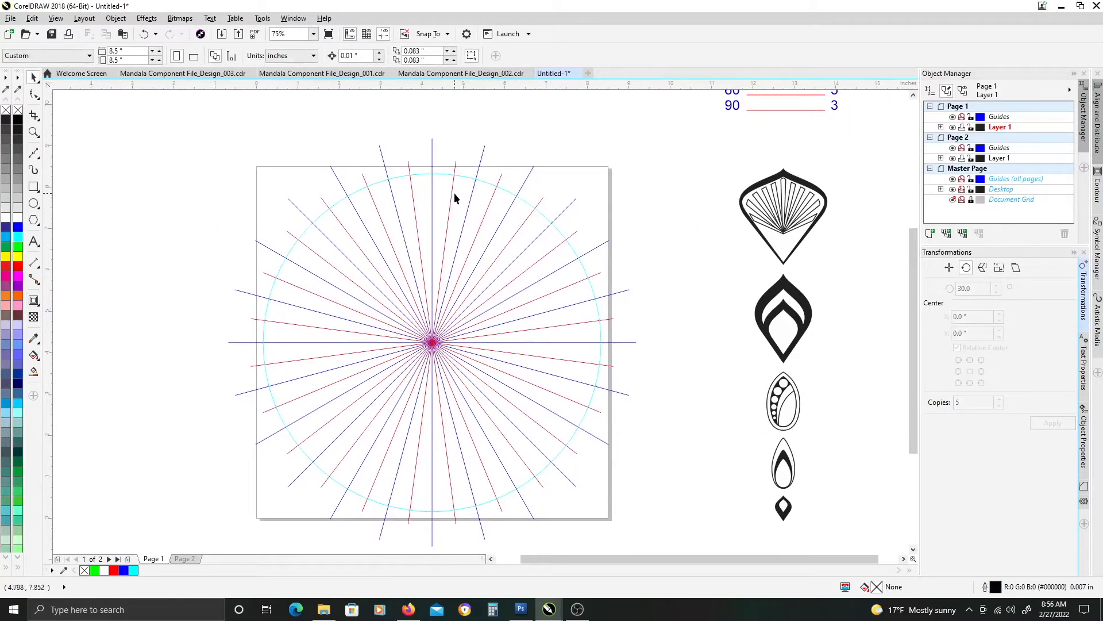
left_click_drag(596, 204, 570, 186)
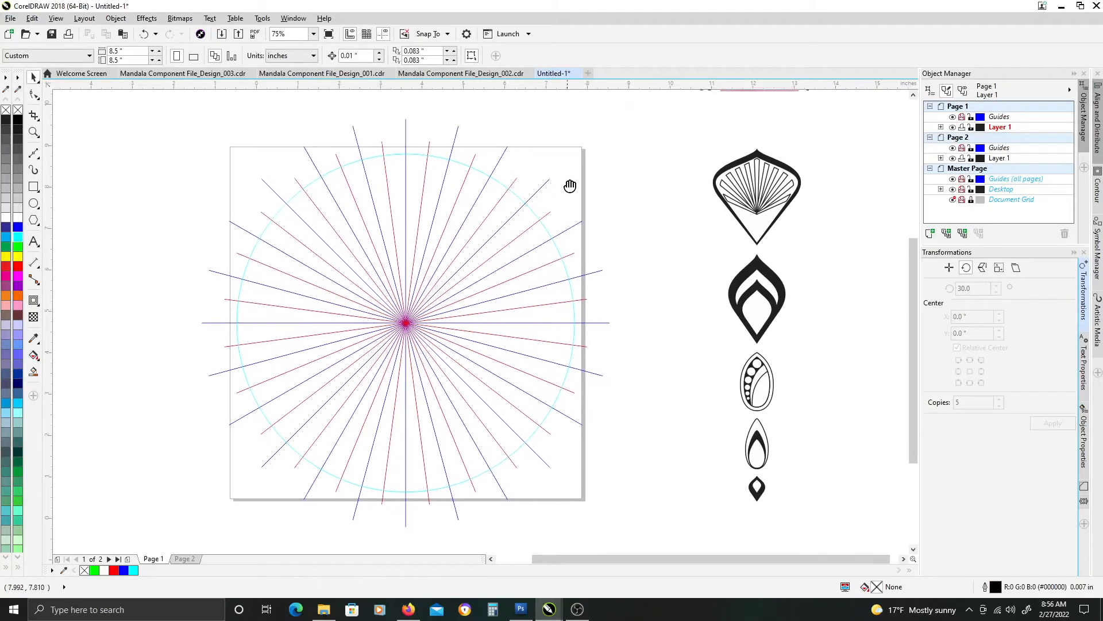
left_click(351, 162)
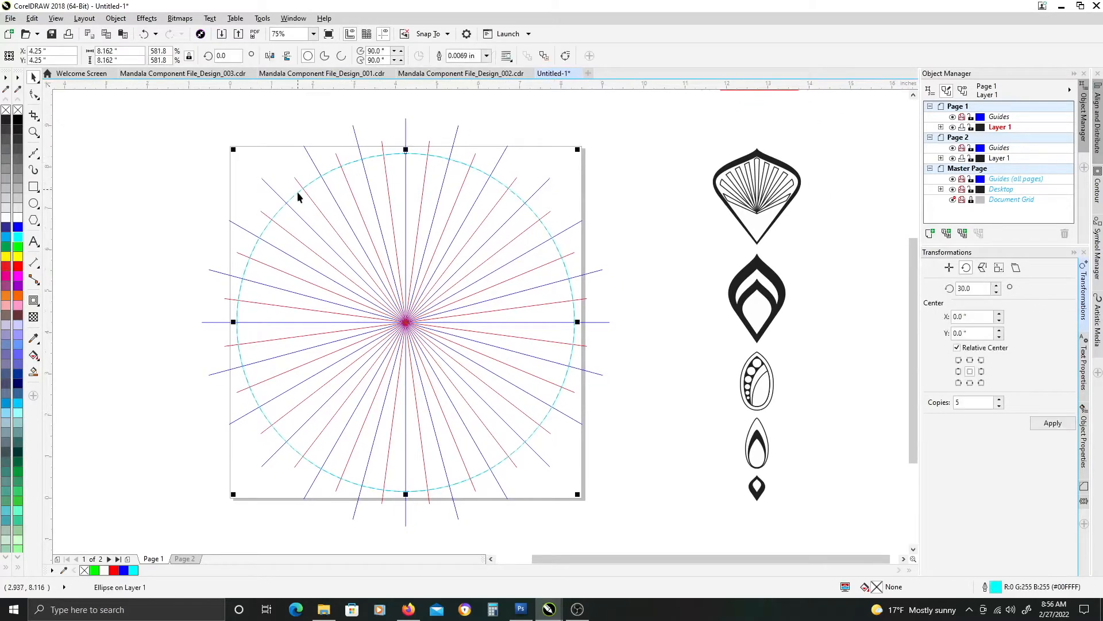
left_click_drag(168, 102, 560, 327)
left_click_drag(640, 536, 641, 538)
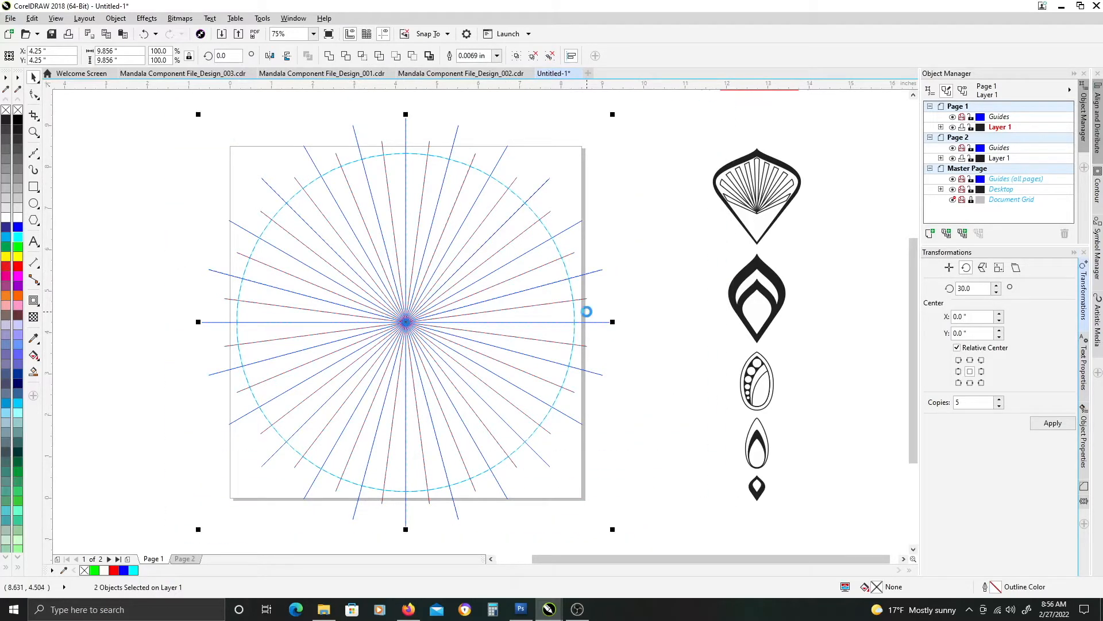
key("ctrl+g")
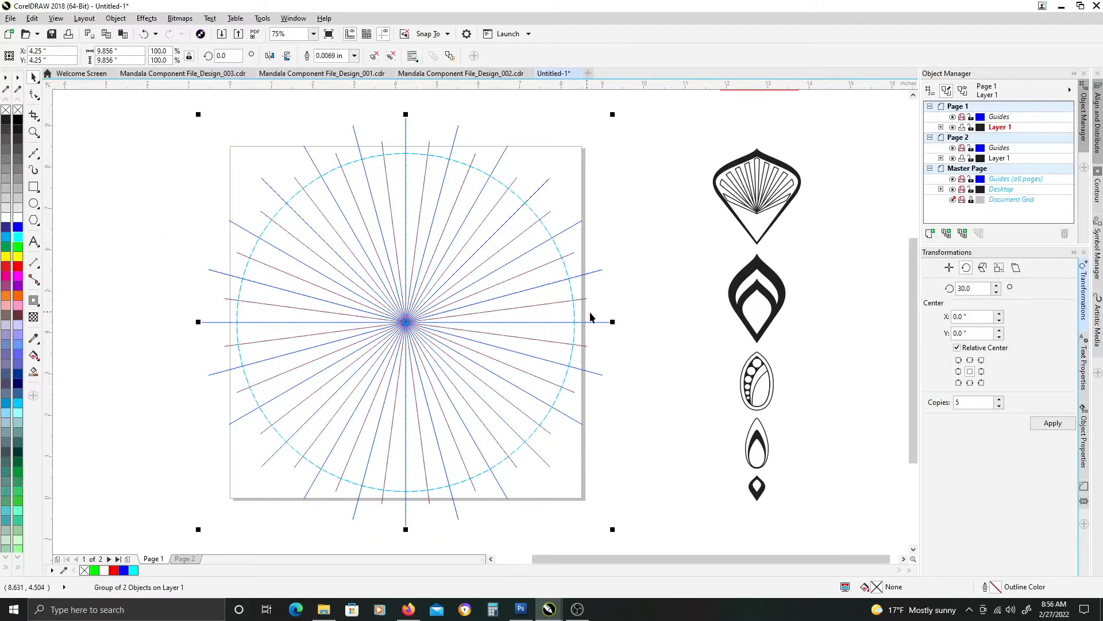
left_click(208, 167)
left_click_drag(399, 241, 405, 282)
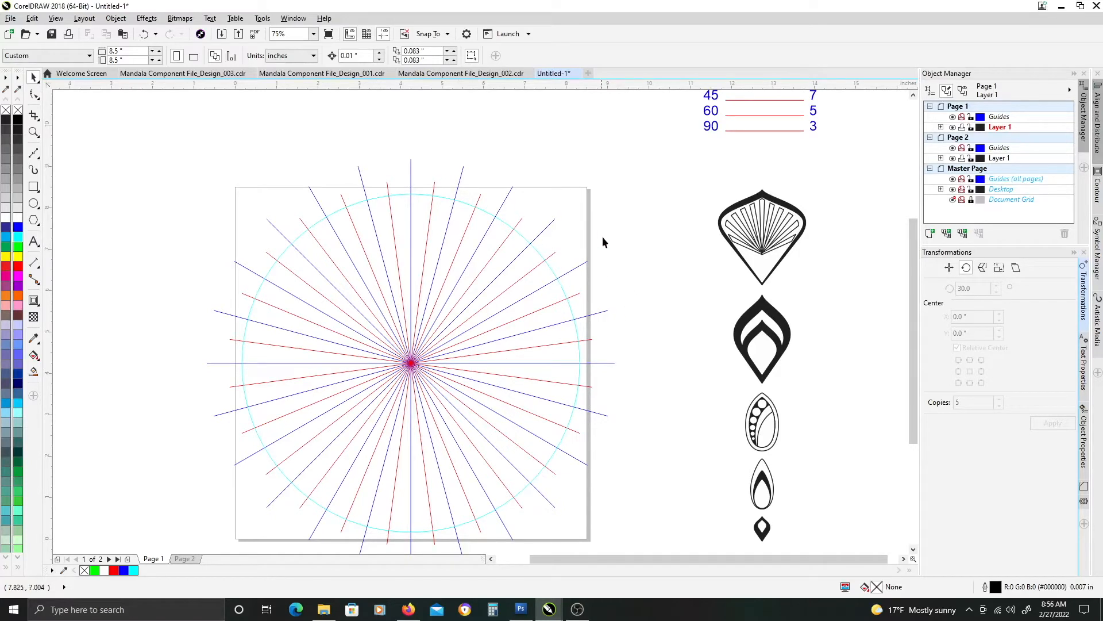
left_click(410, 217)
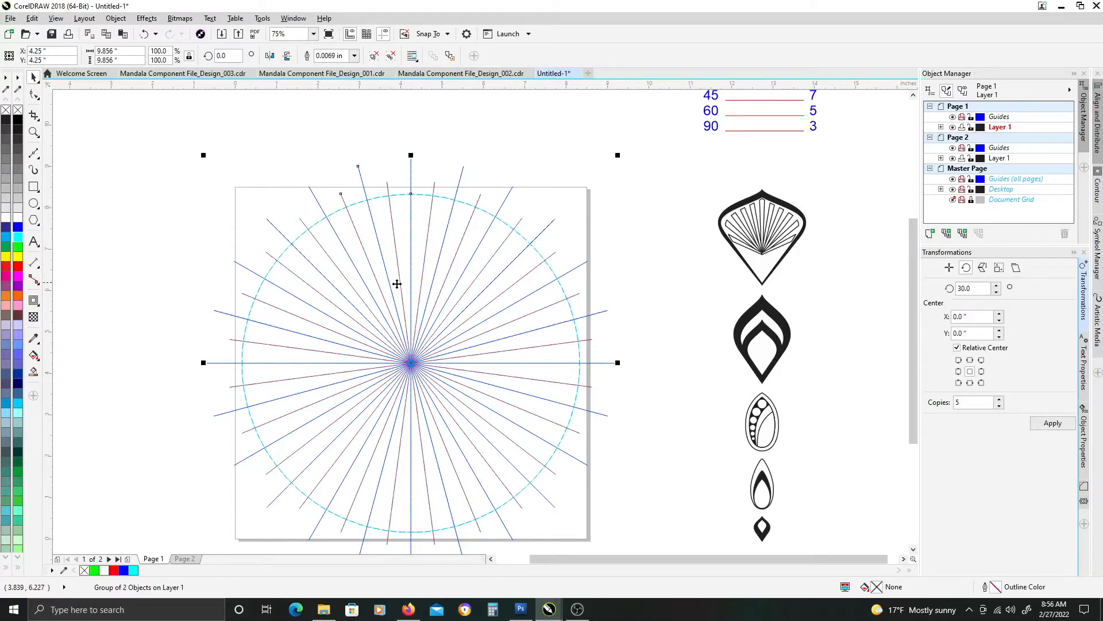
left_click(450, 145)
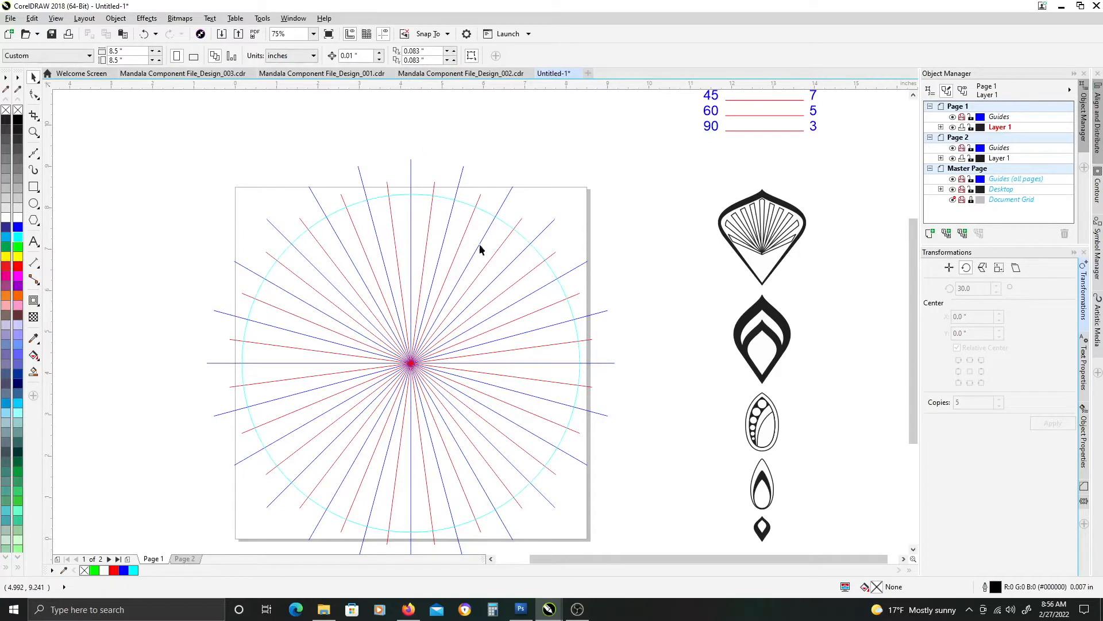
Draw another circle about 2.1 inches in diameter near the guide lines' hub and center it on the page.
scroll(481, 249, "down", 2)
scroll(566, 273, "left", 1)
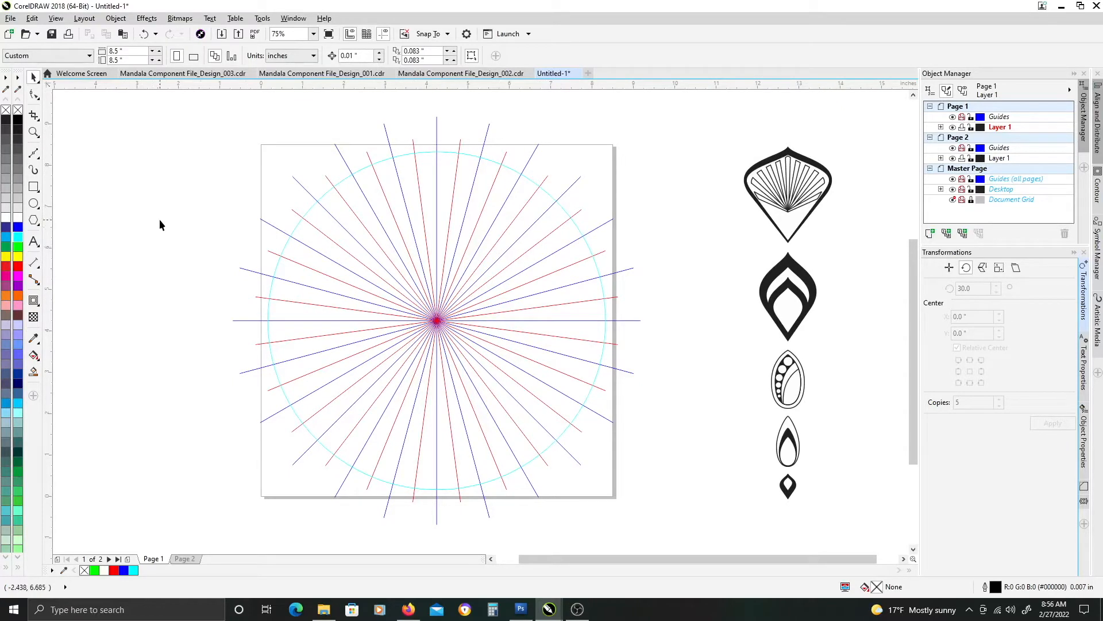
left_click(34, 204)
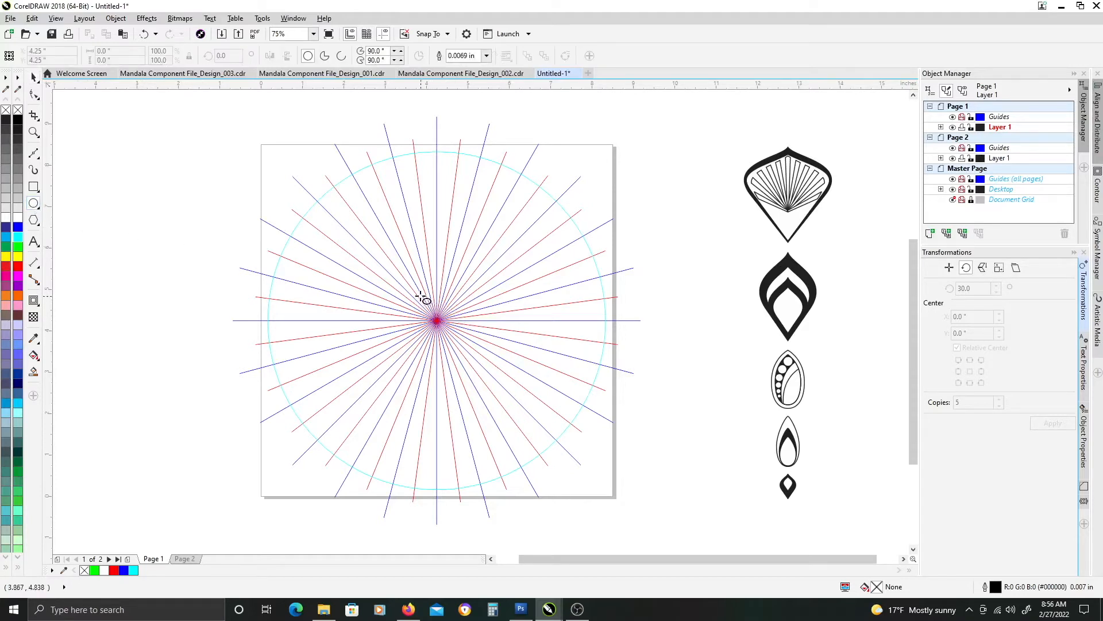
left_click_drag(407, 282, 490, 368)
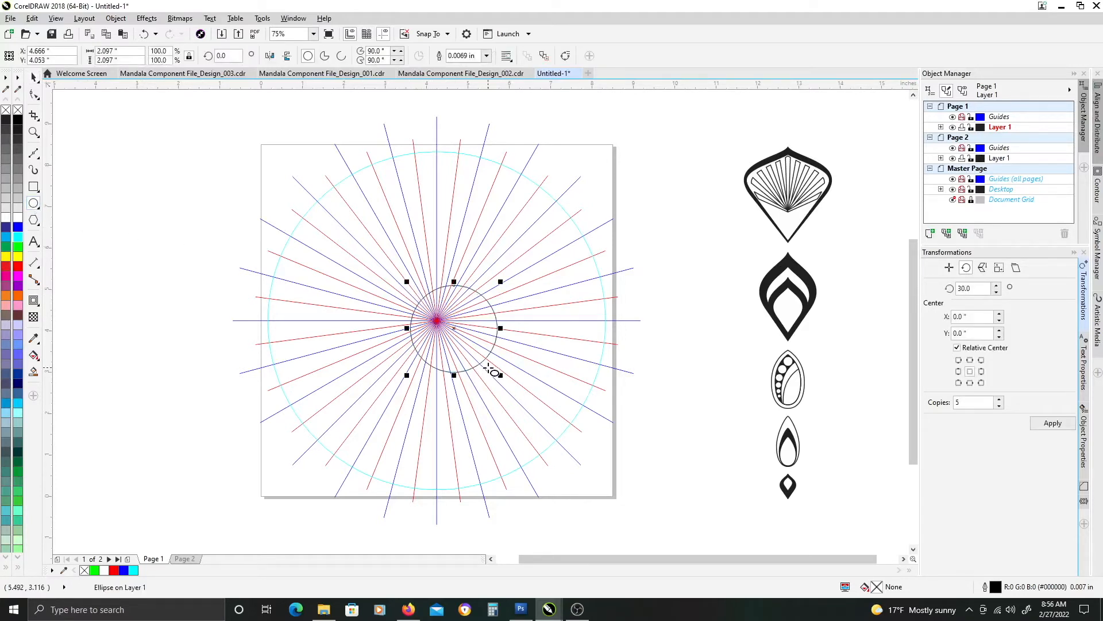
key("p")
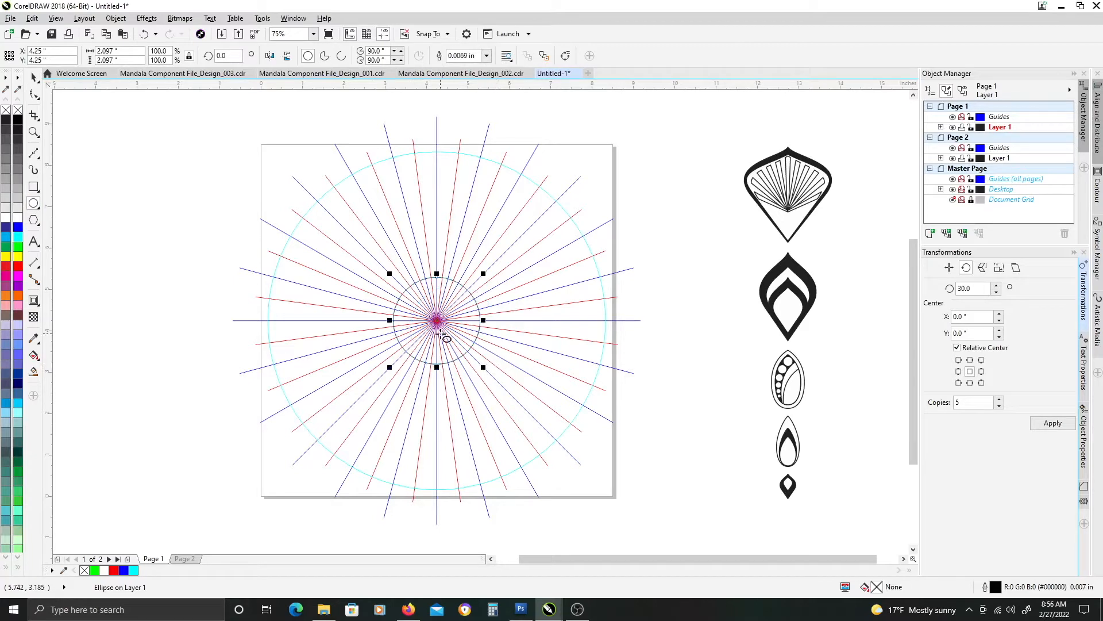
Enlarge the new circle from its center to about 11.55 inches in diameter, enclosing the whole radial grid.
scroll(493, 333, "down", 3)
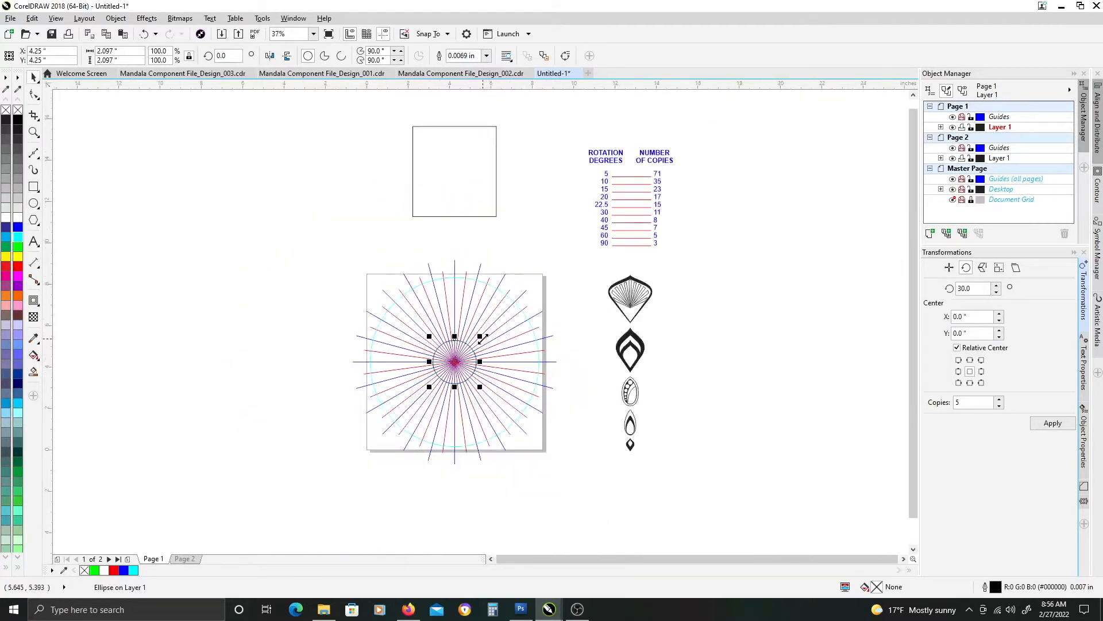
scroll(482, 339, "up", 3)
left_click_drag(517, 319, 714, 515)
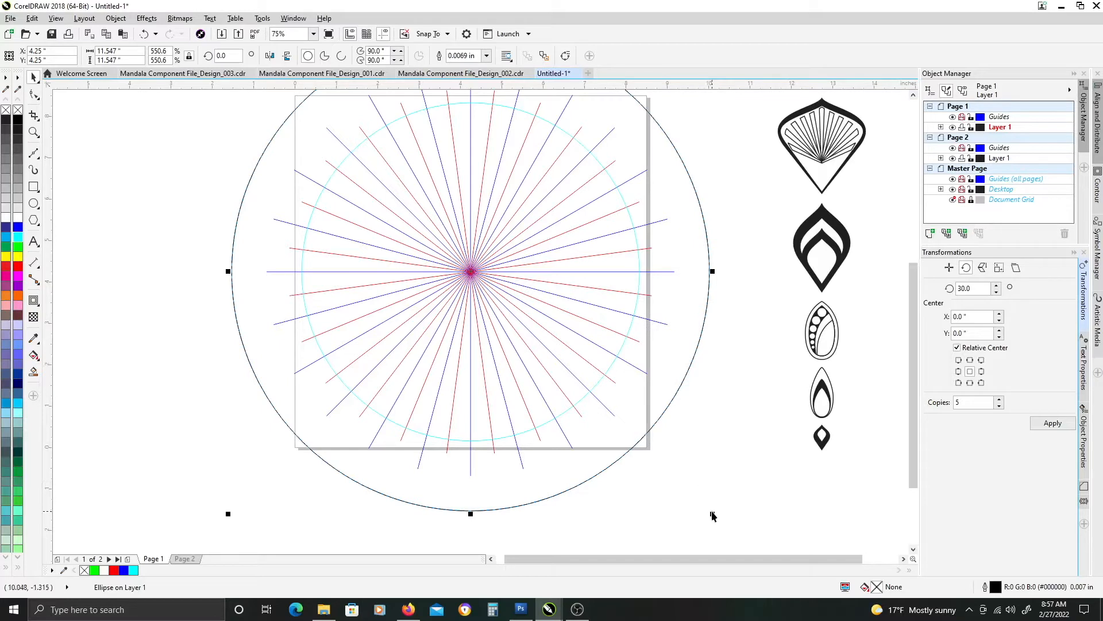
Add a concentric copy of the outer circle about 12.18 inches in diameter and combine both circles into one ring shape.
left_click_drag(713, 513, 726, 525)
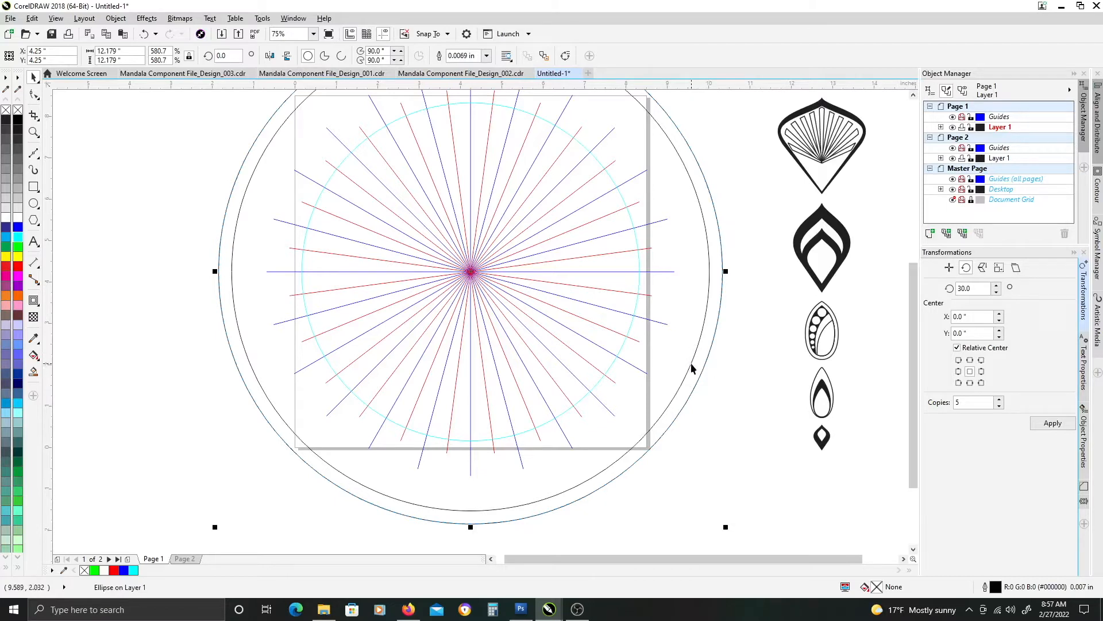
left_click(691, 363, "shift")
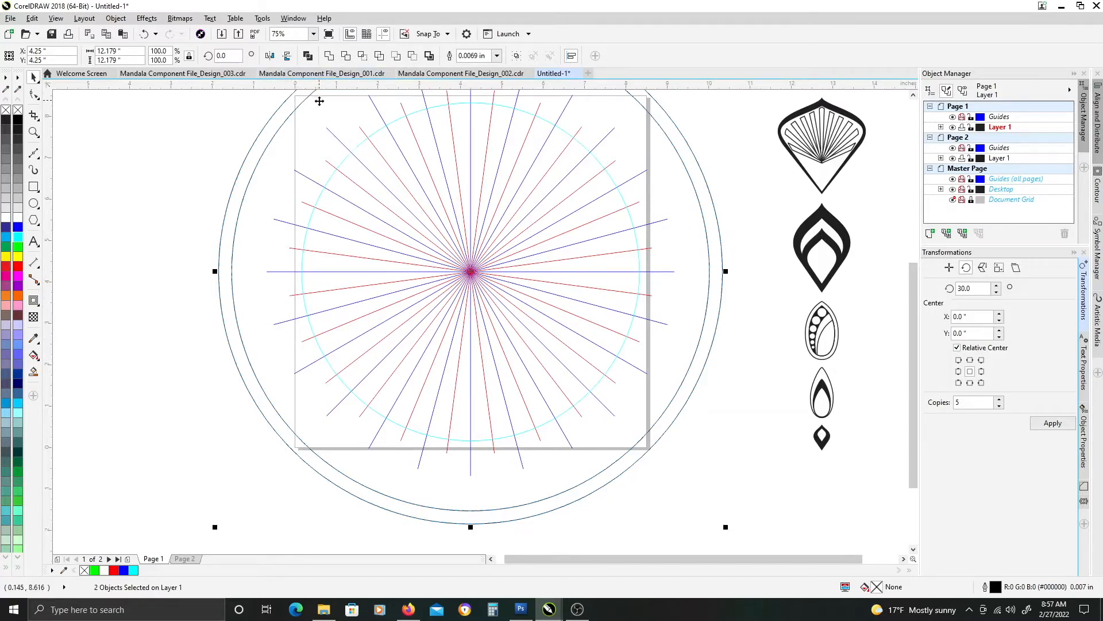
left_click_drag(421, 163, 391, 187)
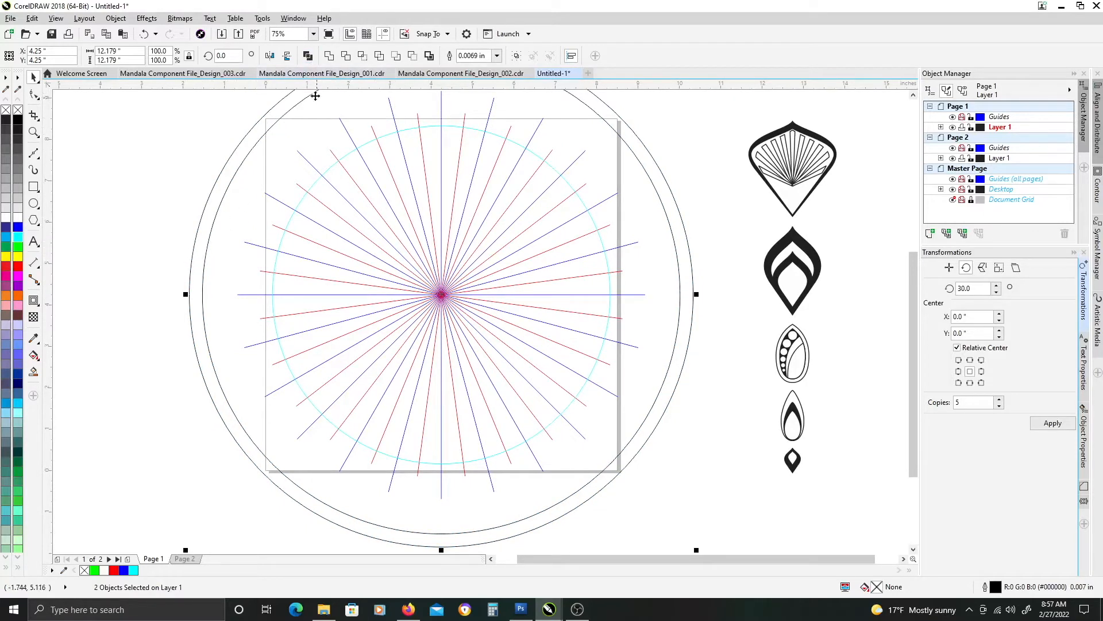
left_click(308, 56)
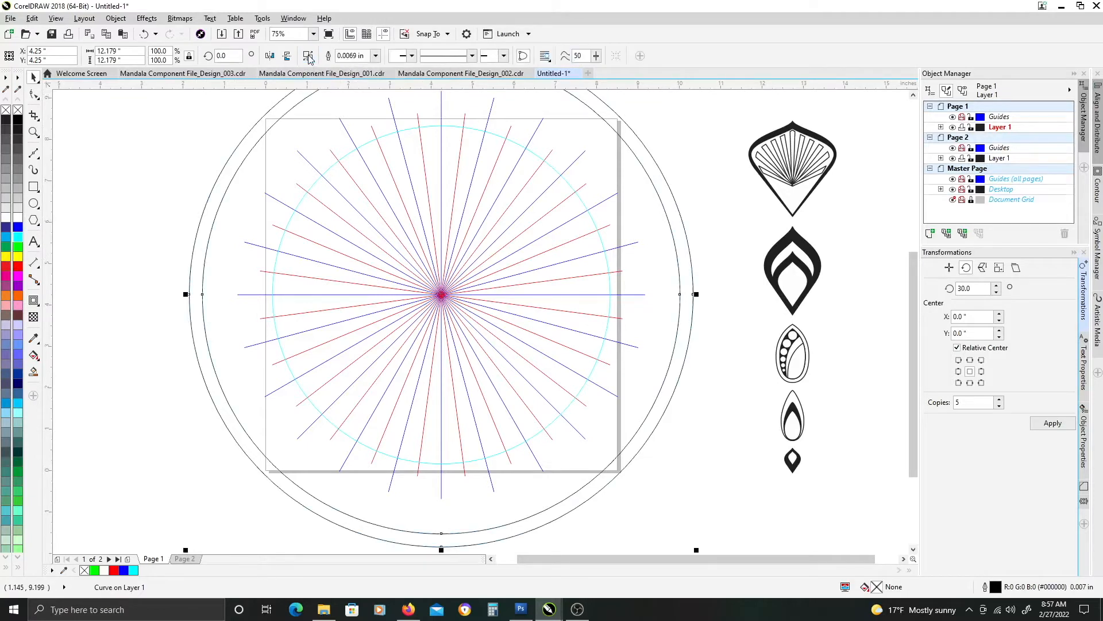
Fill the combined ring with bright green and deselect it.
left_click(18, 248)
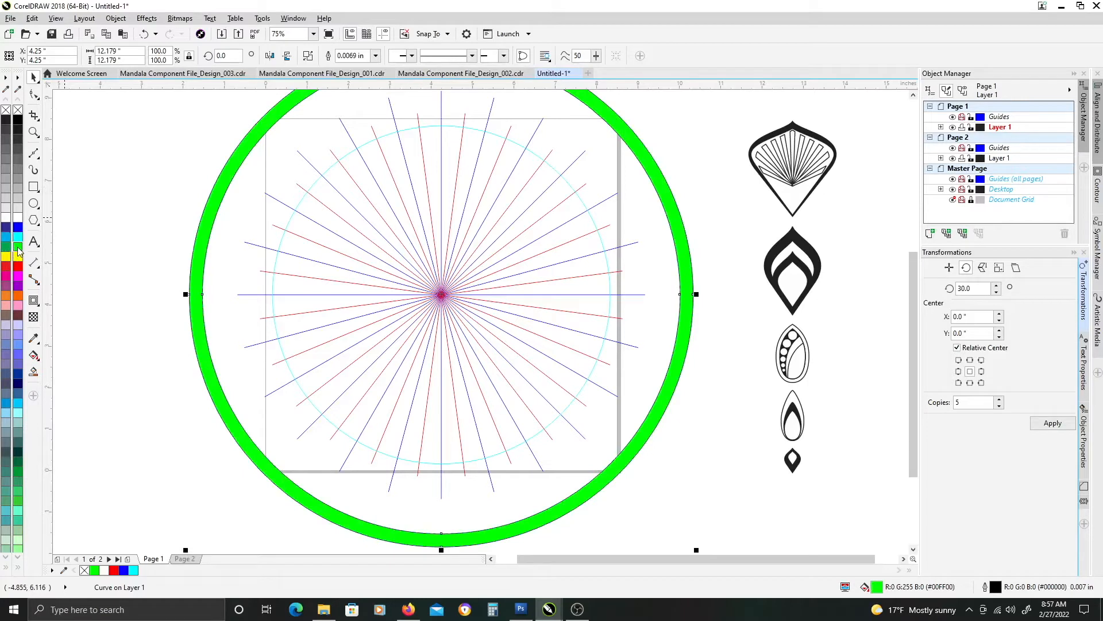
left_click(540, 208)
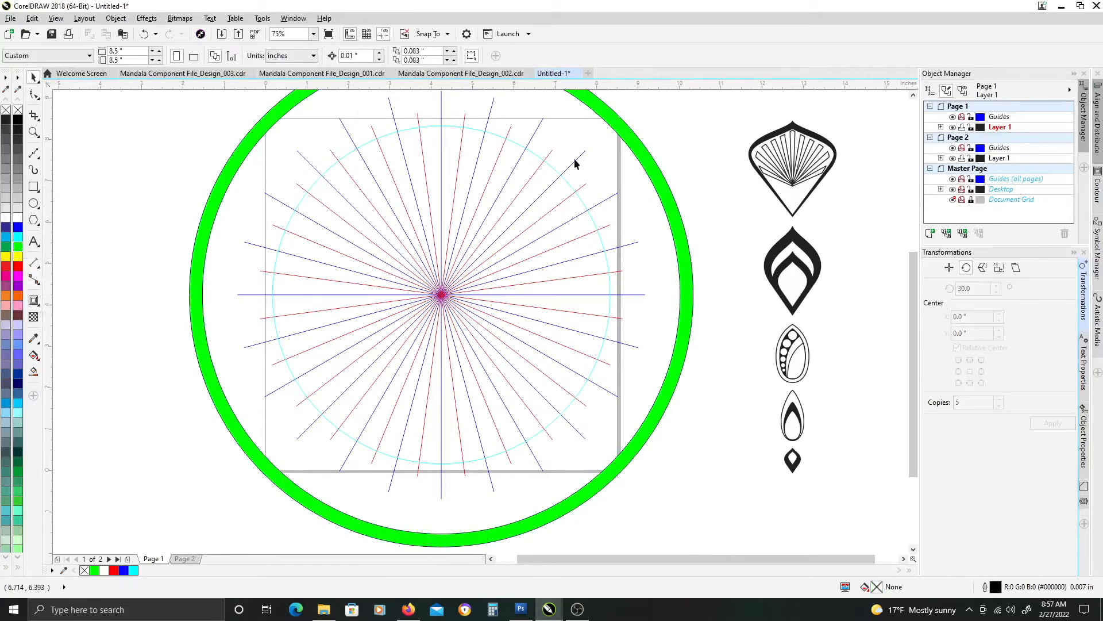
Look over the green ring, the radial guide grid and the five petal components beside the page.
scroll(555, 182, "up", 1)
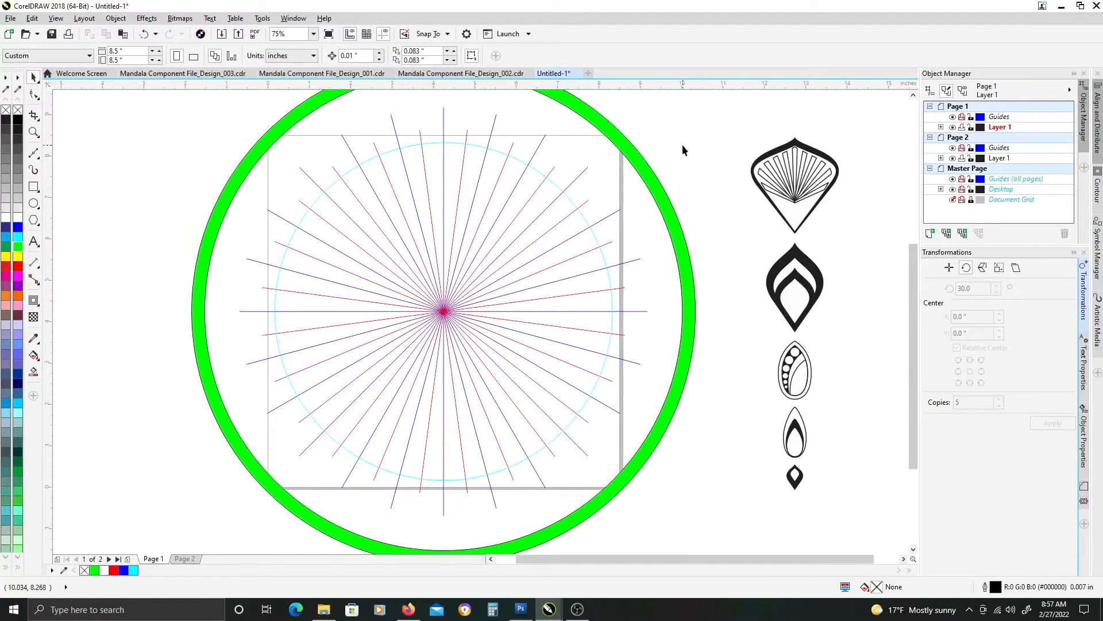
scroll(689, 184, "down", 2)
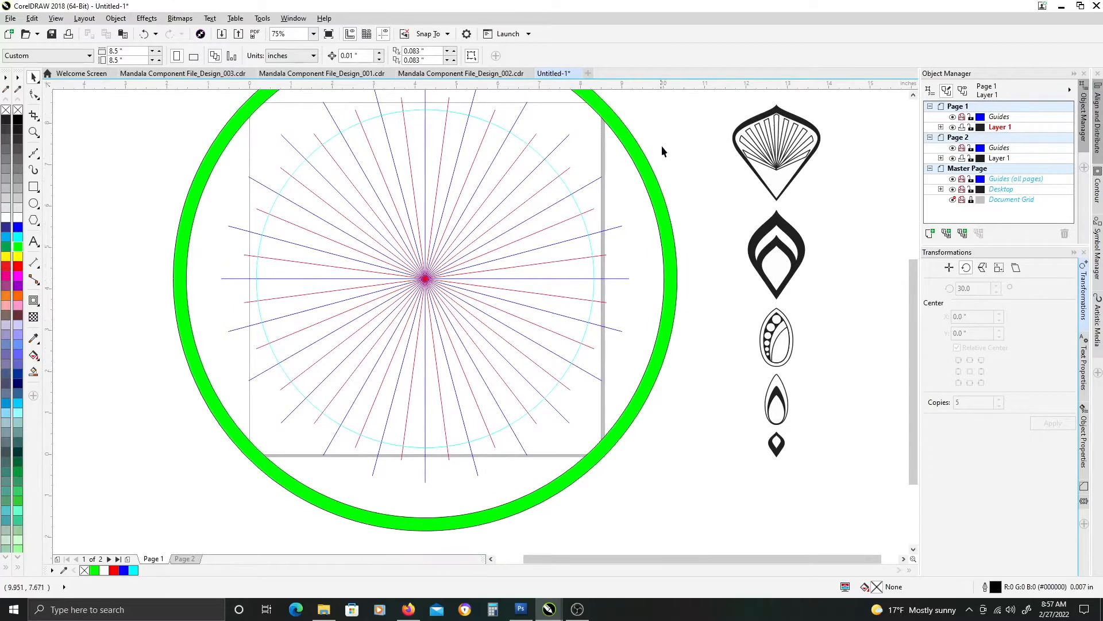
scroll(661, 146, "up", 1)
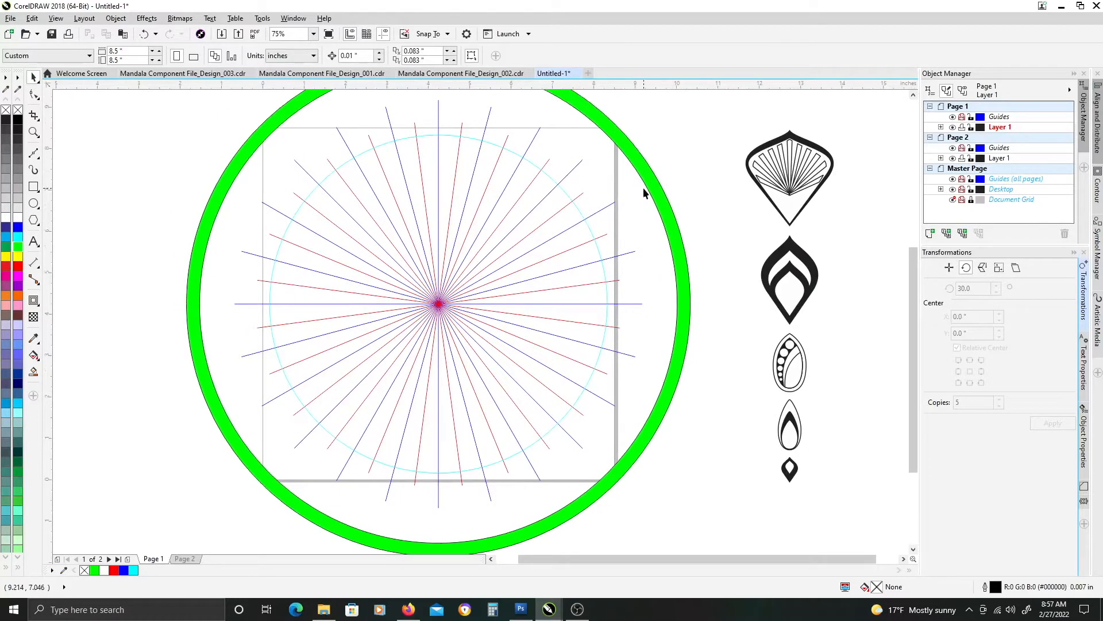
scroll(688, 168, "up", 1)
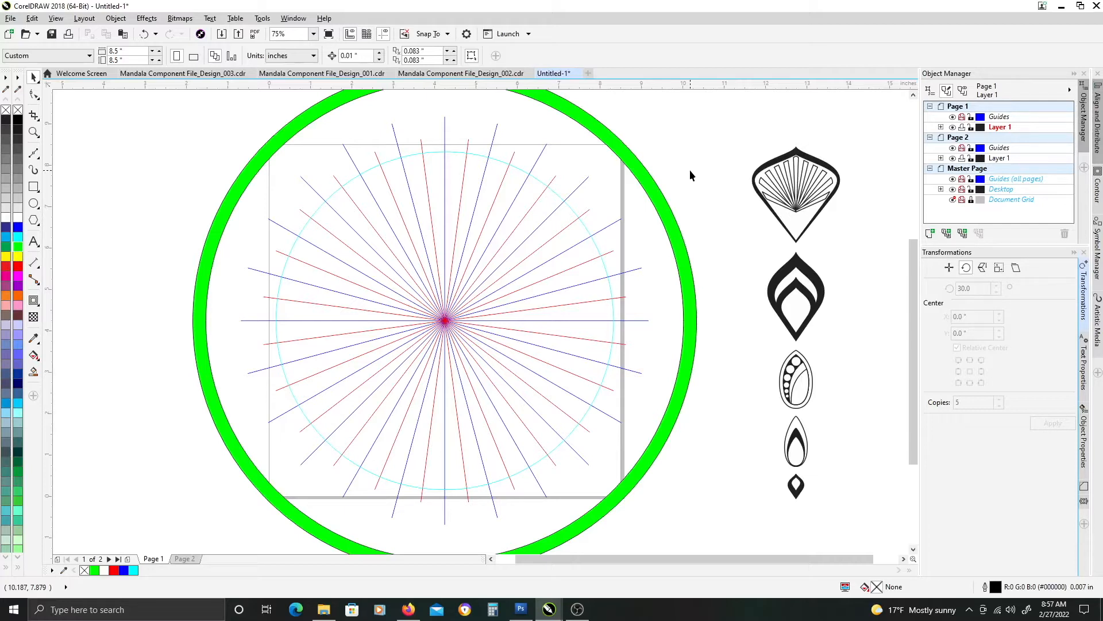
left_click_drag(614, 136, 625, 167)
left_click_drag(703, 192, 706, 171)
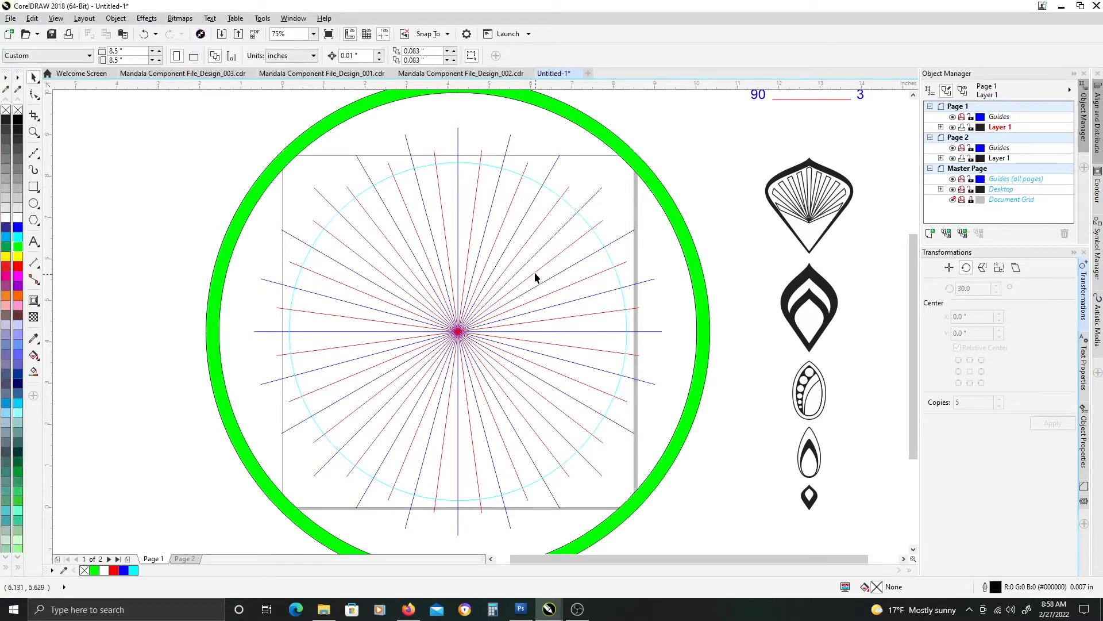
left_click_drag(598, 177, 595, 227)
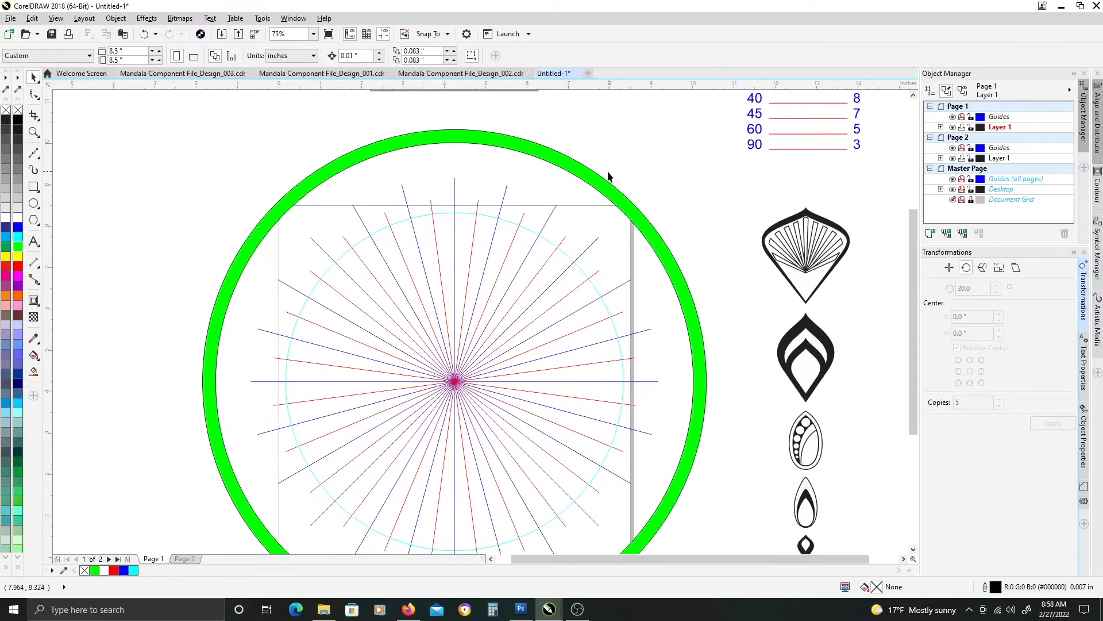
left_click_drag(663, 138, 646, 185)
left_click_drag(692, 315, 667, 190)
mouse_move(692, 259)
left_mouse_down()
mouse_move(693, 231)
mouse_move(692, 248)
left_mouse_up()
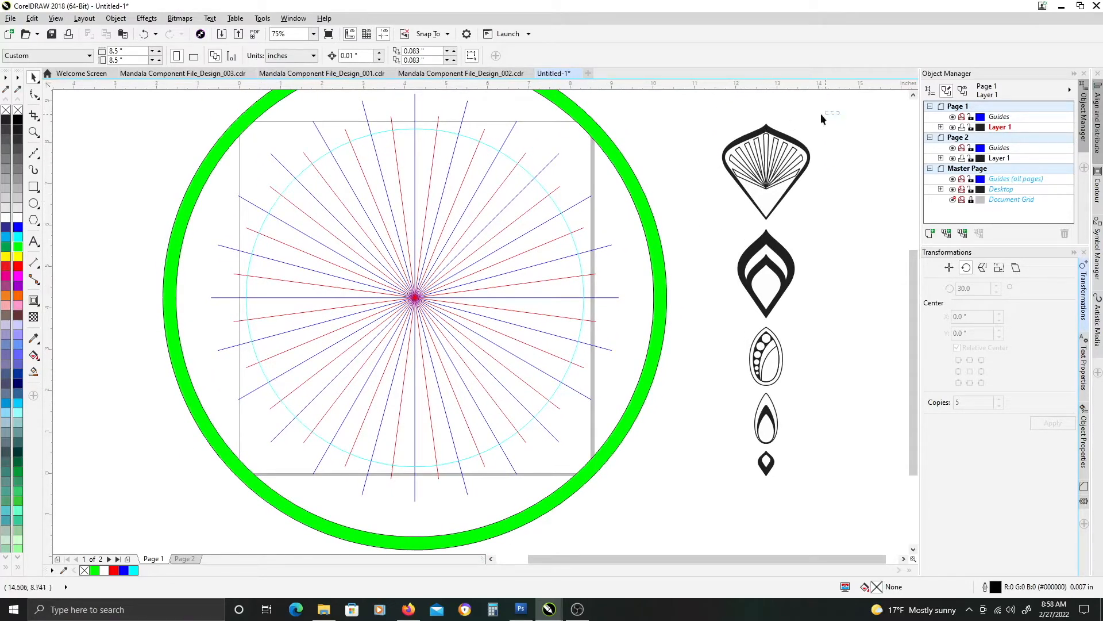
left_click_drag(680, 502, 680, 502)
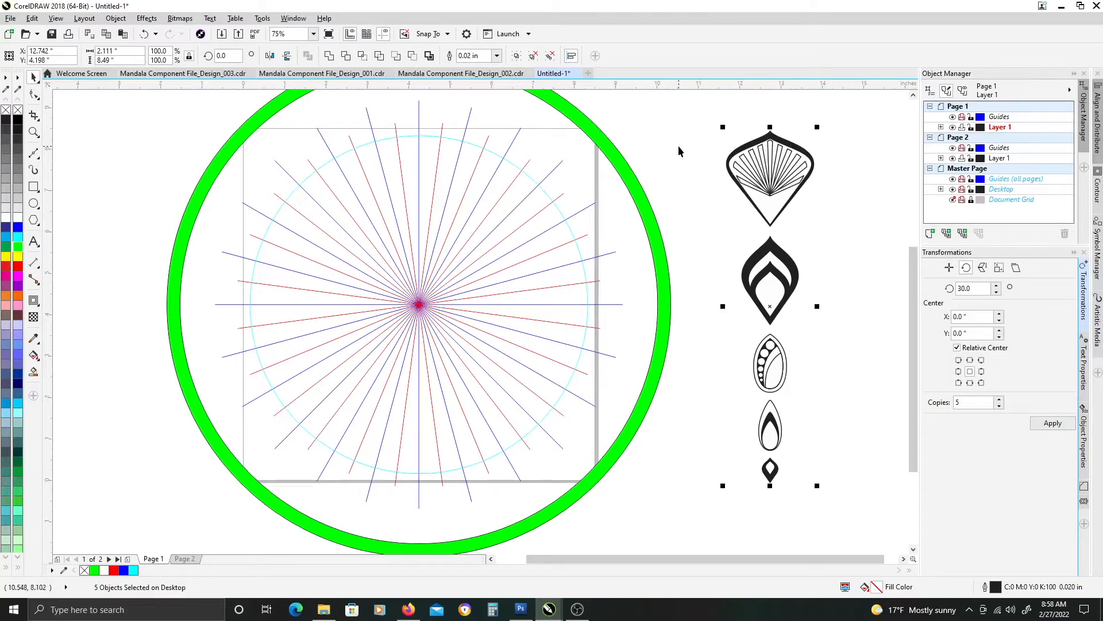
Examine the reference chart that pairs rotation degrees with the number of copies.
mouse_move(696, 136)
left_mouse_down()
mouse_move(709, 249)
mouse_move(593, 240)
mouse_move(561, 266)
mouse_move(542, 256)
left_mouse_up()
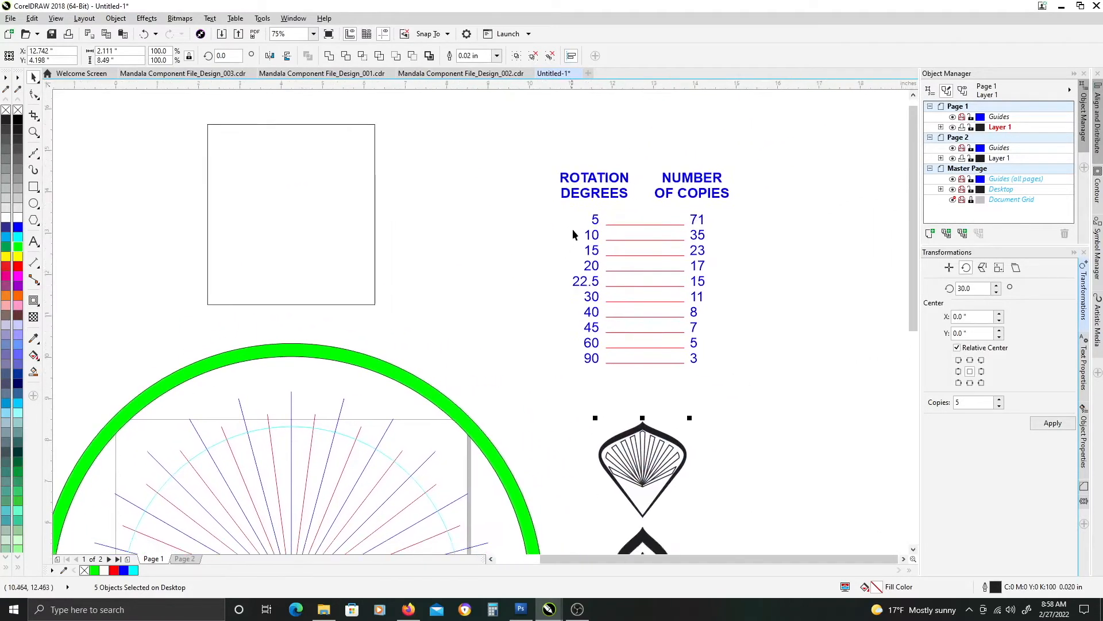
left_click_drag(531, 137, 765, 365)
scroll(681, 268, "up", 3)
left_click_drag(727, 284, 702, 333)
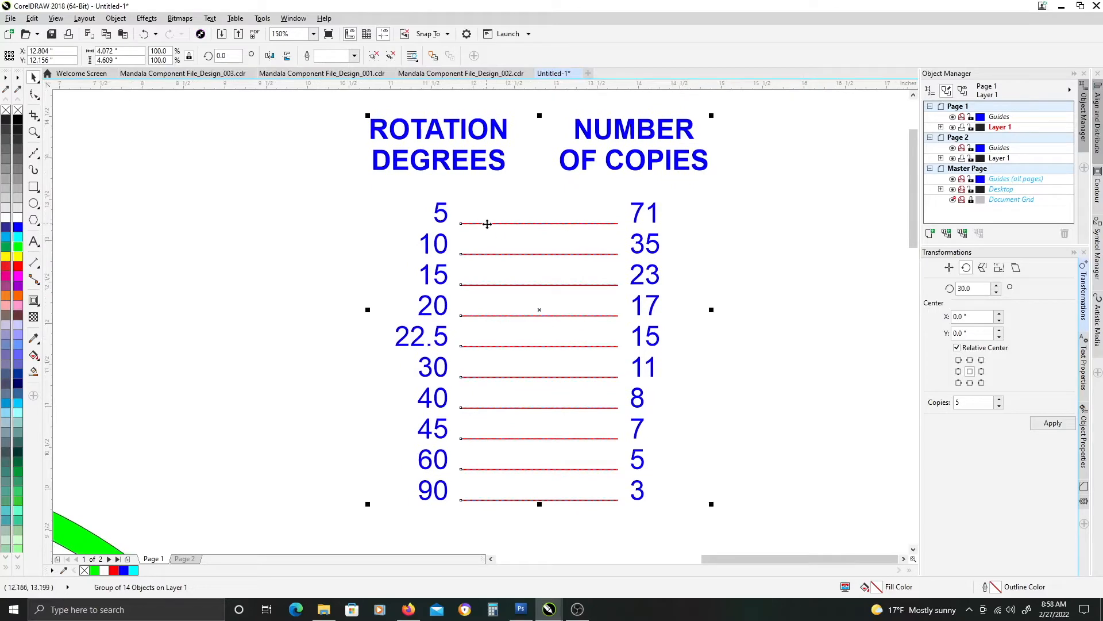
left_click_drag(650, 399, 716, 273)
left_click_drag(649, 219, 619, 328)
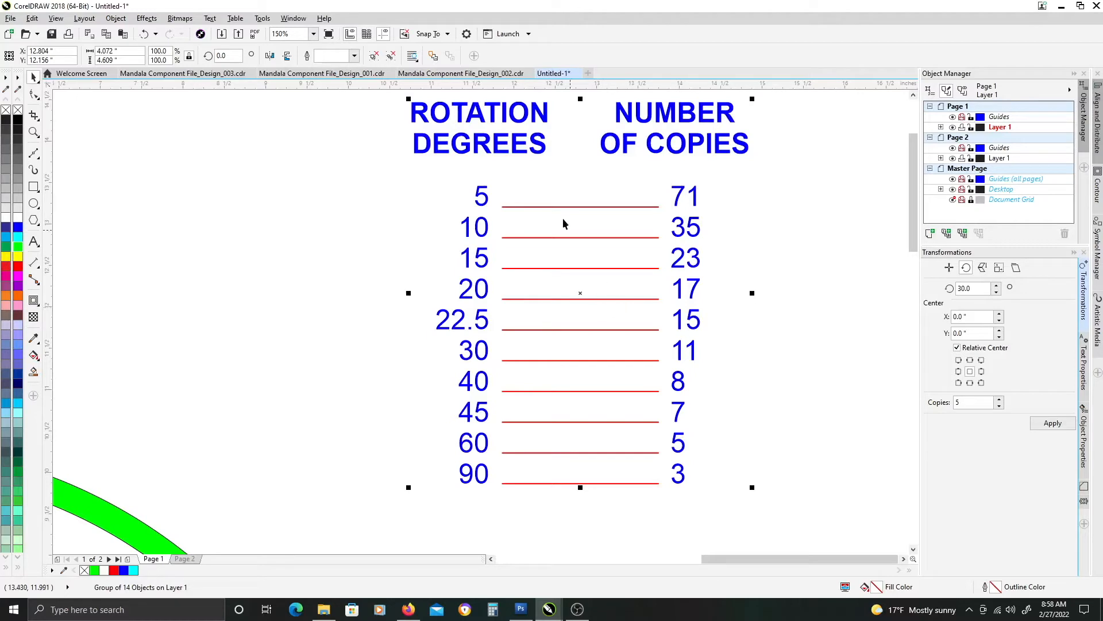
left_click(404, 202)
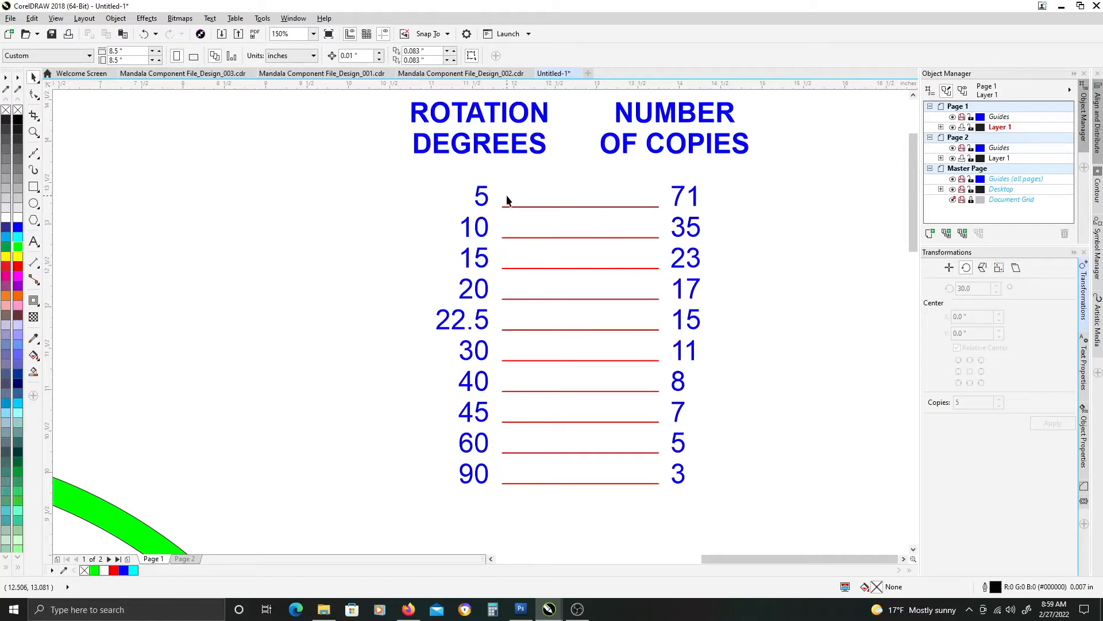
left_click(487, 200)
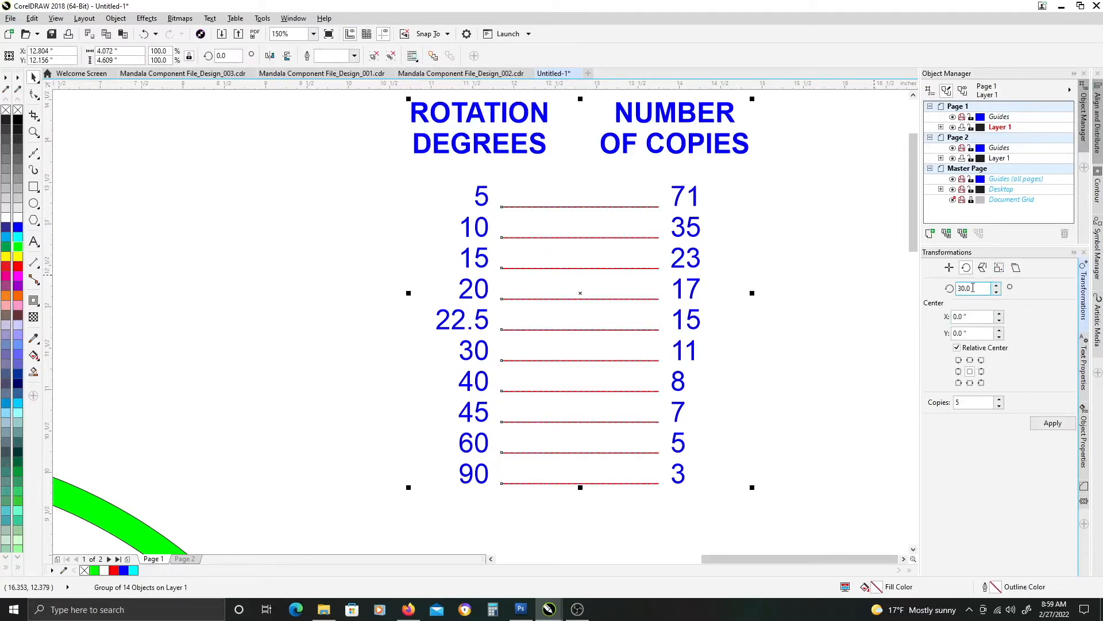
key("Return")
left_click(719, 214)
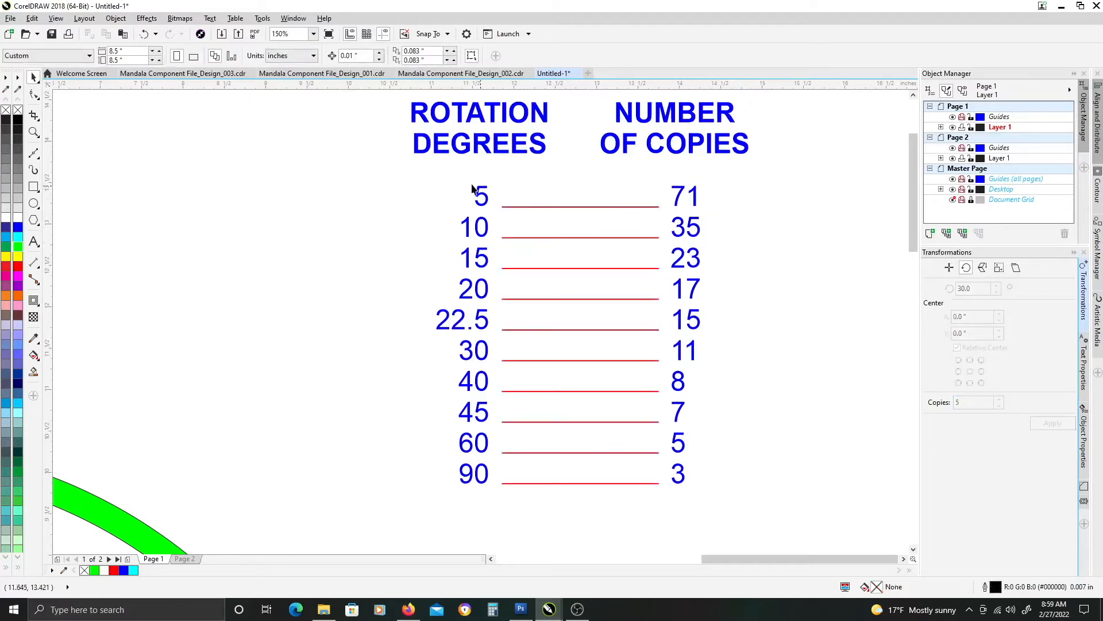
left_click_drag(510, 486, 508, 501)
left_click_drag(729, 179, 652, 454)
left_click_drag(644, 452, 629, 503)
left_click_drag(521, 189, 537, 206)
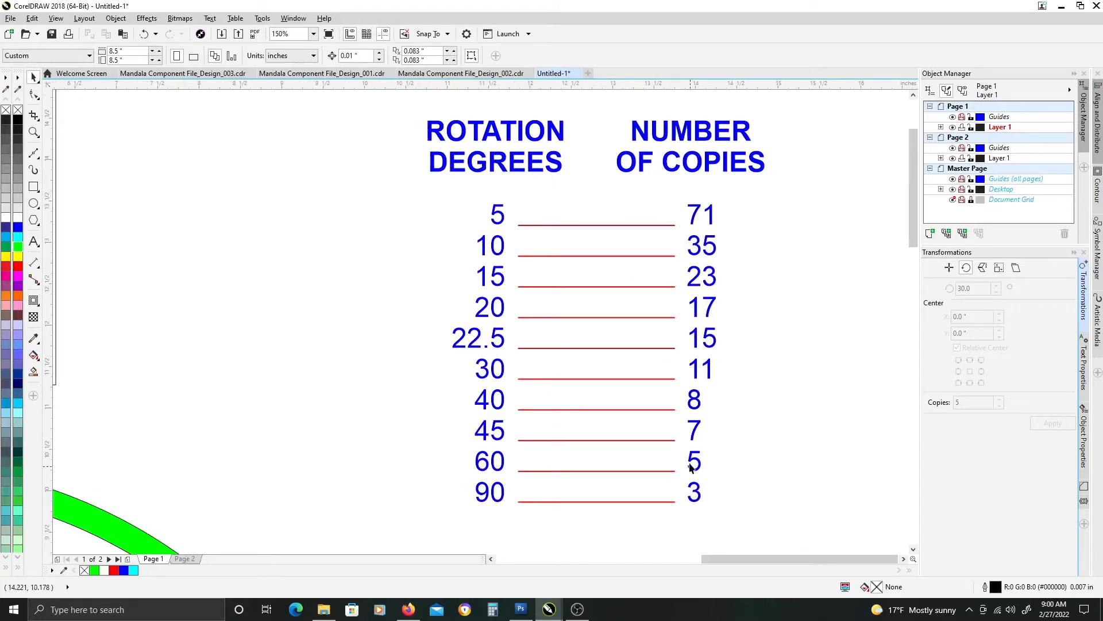
mouse_move(684, 458)
left_mouse_down()
mouse_move(632, 456)
mouse_move(666, 455)
left_mouse_up()
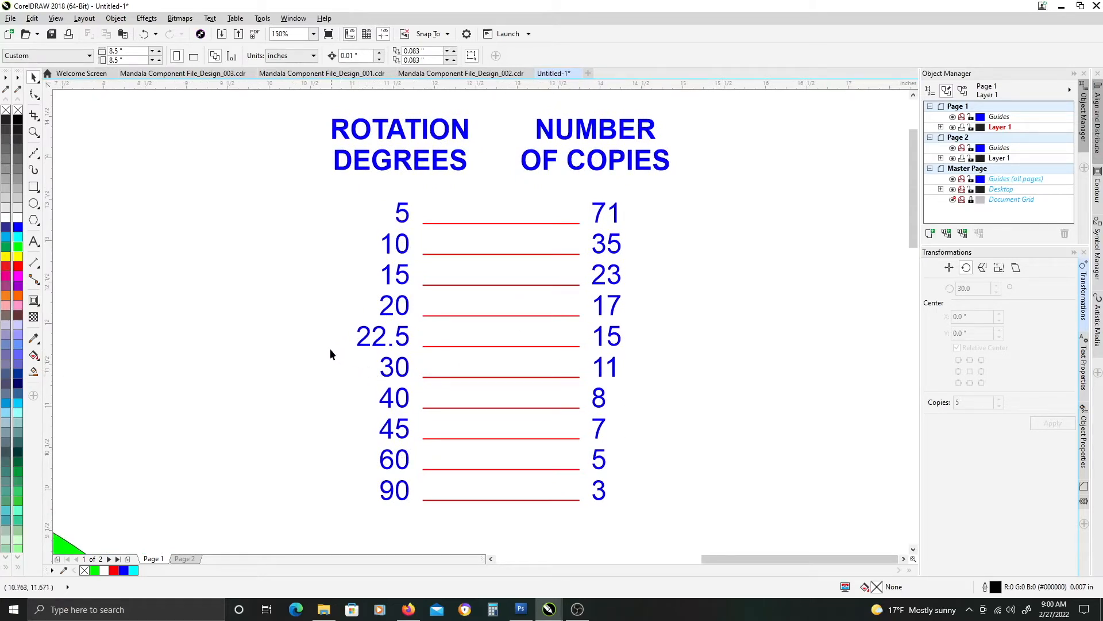
left_click_drag(303, 344, 679, 391)
Delete the blank white rectangle that covers the width markers above the green ring.
scroll(623, 435, "down", 1)
left_click_drag(475, 427, 579, 294)
left_click_drag(475, 256, 636, 242)
left_click(461, 168)
left_click_drag(555, 195, 546, 271)
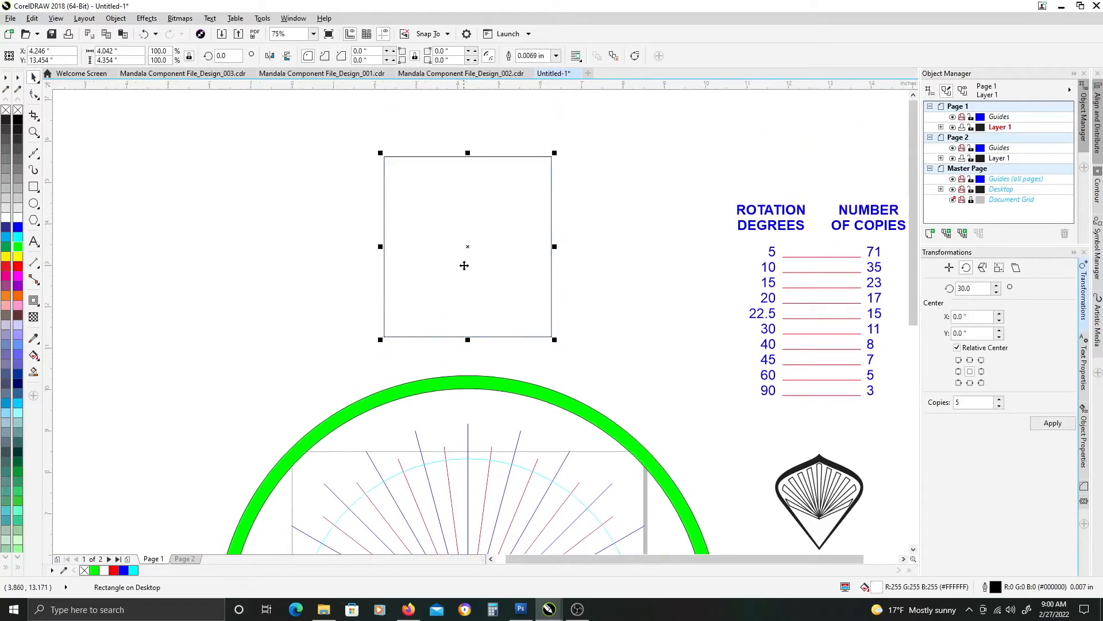
left_click_drag(499, 287, 494, 244)
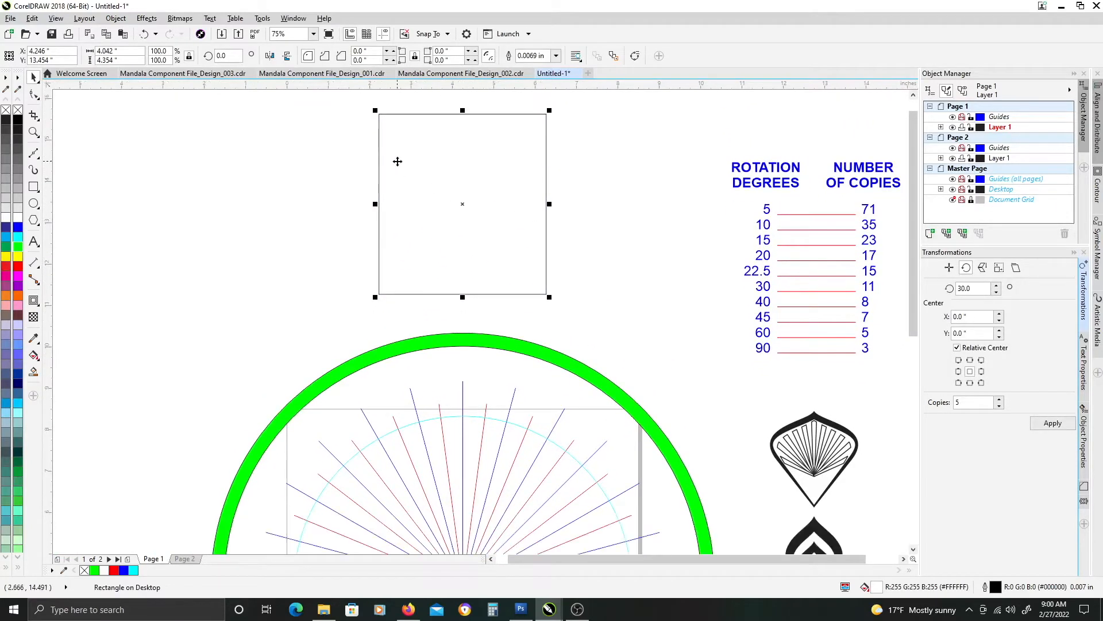
key("Delete")
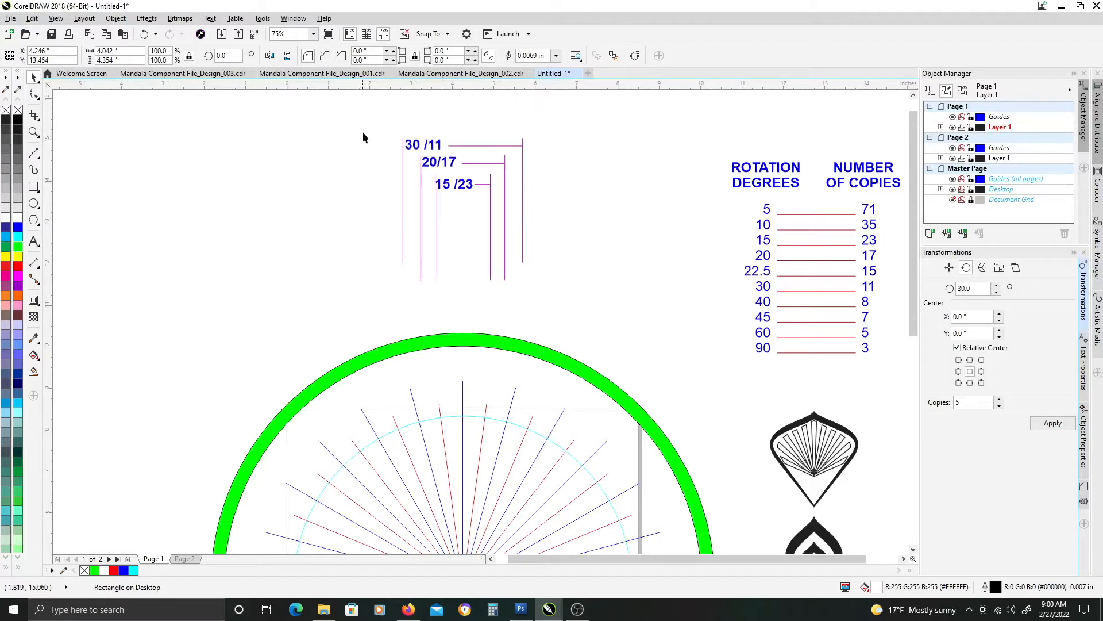
Move the group of 30/11, 20/17 and 15/23 width markers straight down onto the upper edge of the green ring.
left_click_drag(576, 298, 576, 297)
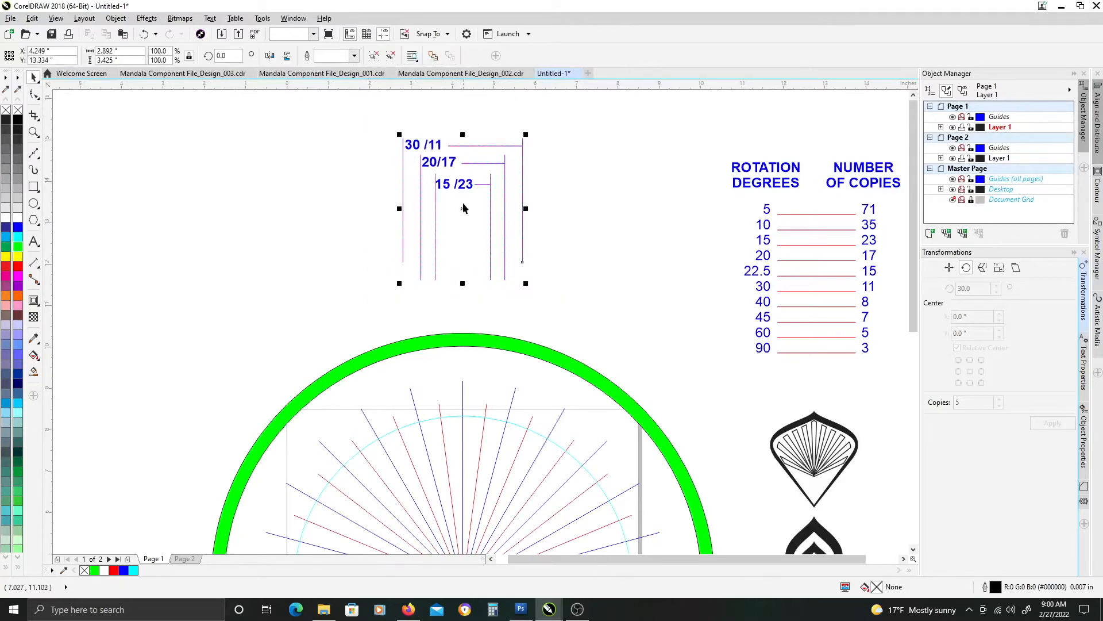
left_click_drag(460, 207, 458, 332)
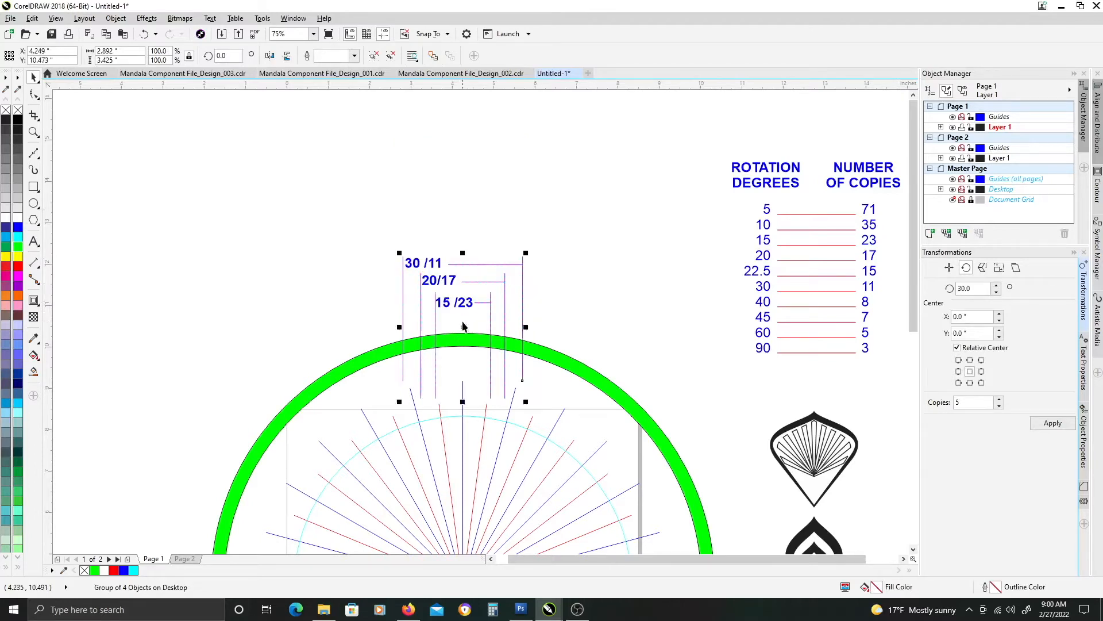
left_click_drag(501, 301, 490, 237)
left_click_drag(487, 281, 485, 233)
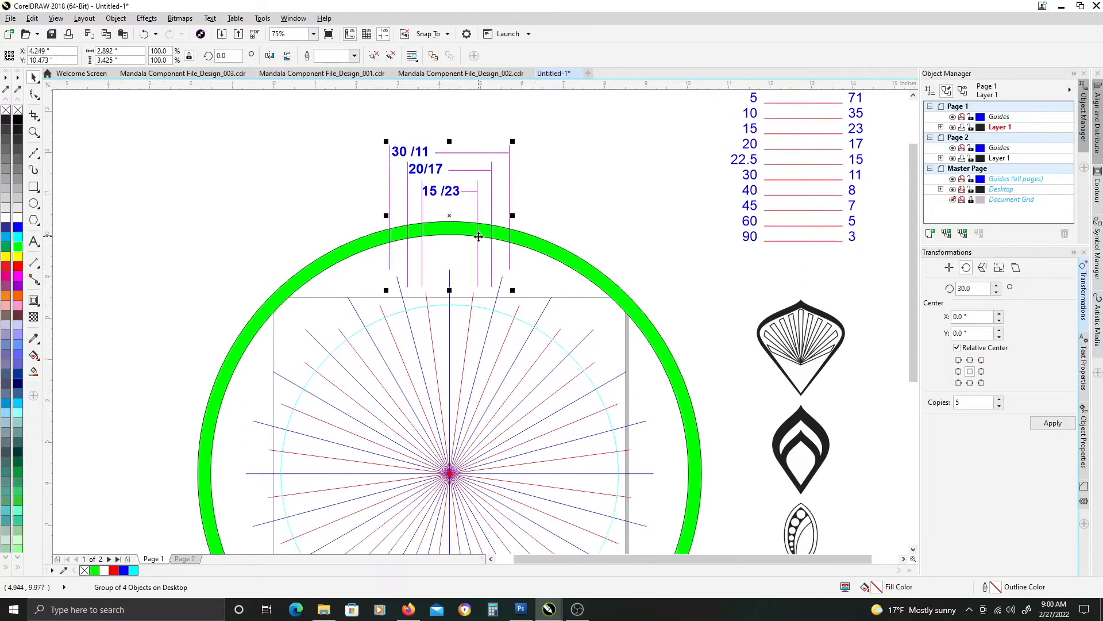
Center the width-marker group horizontally on the green ring and raise it slightly to a Y position of about 10.61 inches.
left_click(561, 259)
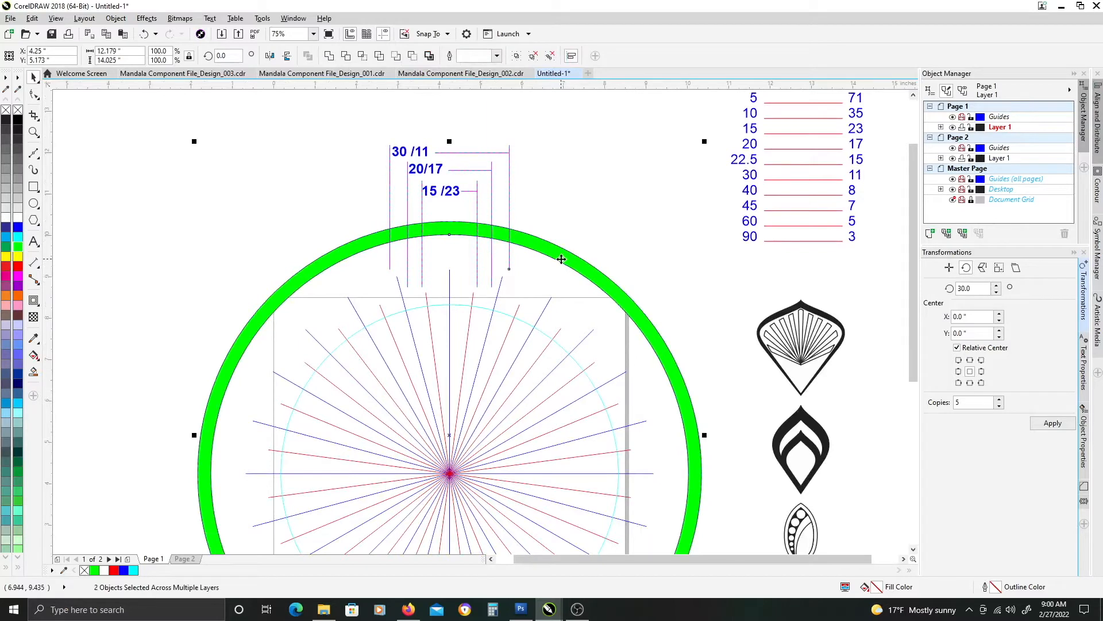
left_click(539, 275)
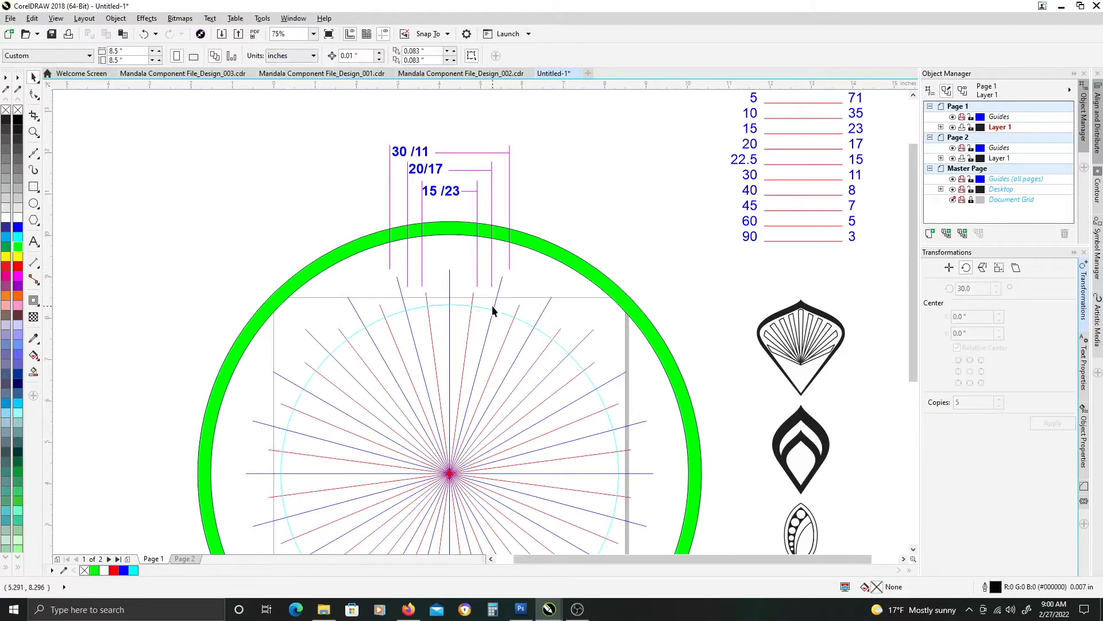
left_click(470, 313)
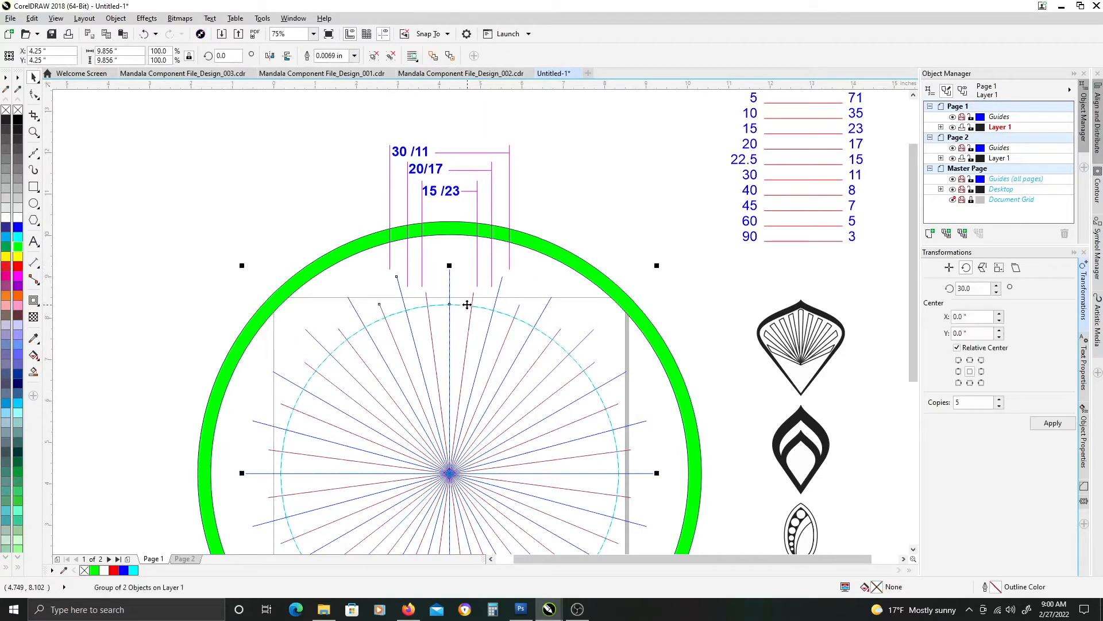
left_click(423, 202)
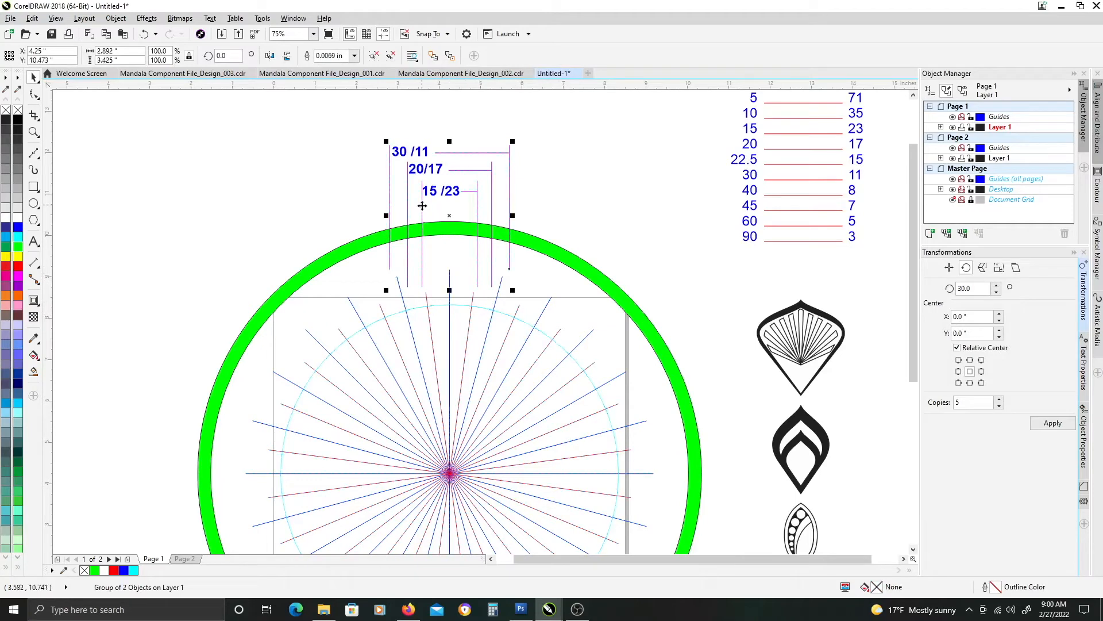
left_click_drag(449, 213, 449, 207)
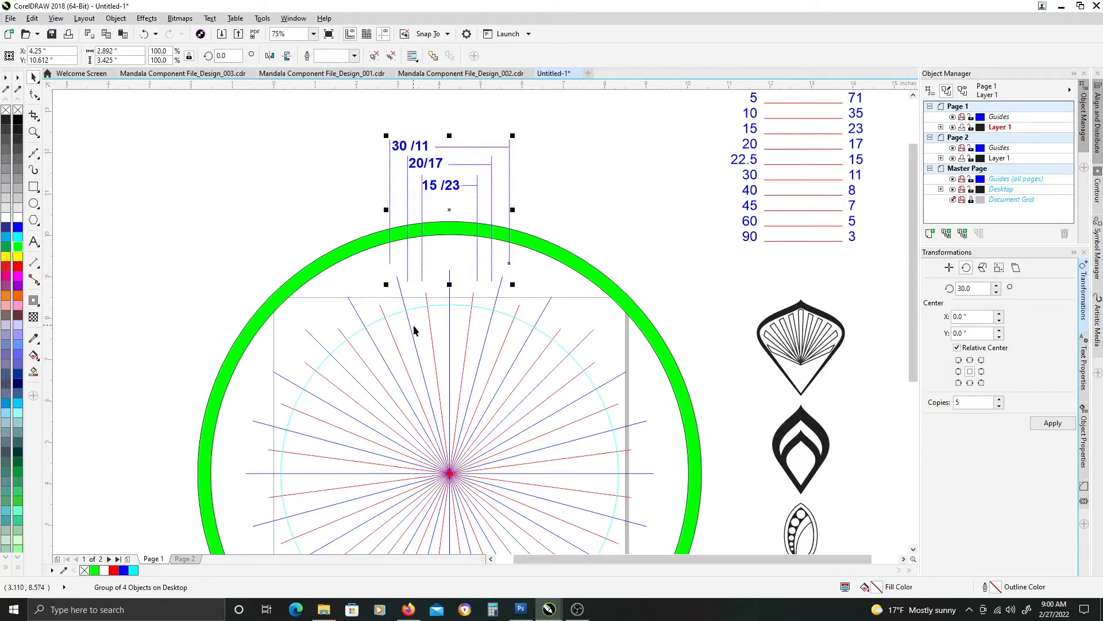
Place a copy of the bold black pointed petal with nested shapes near the vertical guide line, just inside the upper cyan circle.
left_click(426, 299)
left_click_drag(440, 269, 435, 253)
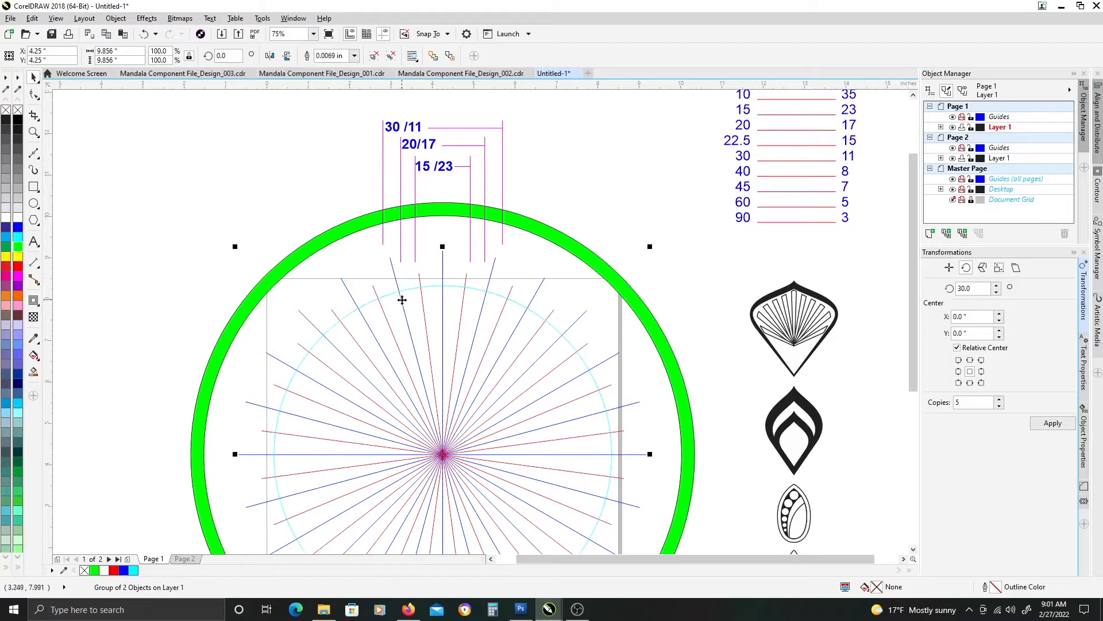
left_click_drag(508, 304, 477, 243)
left_click_drag(764, 347, 409, 253)
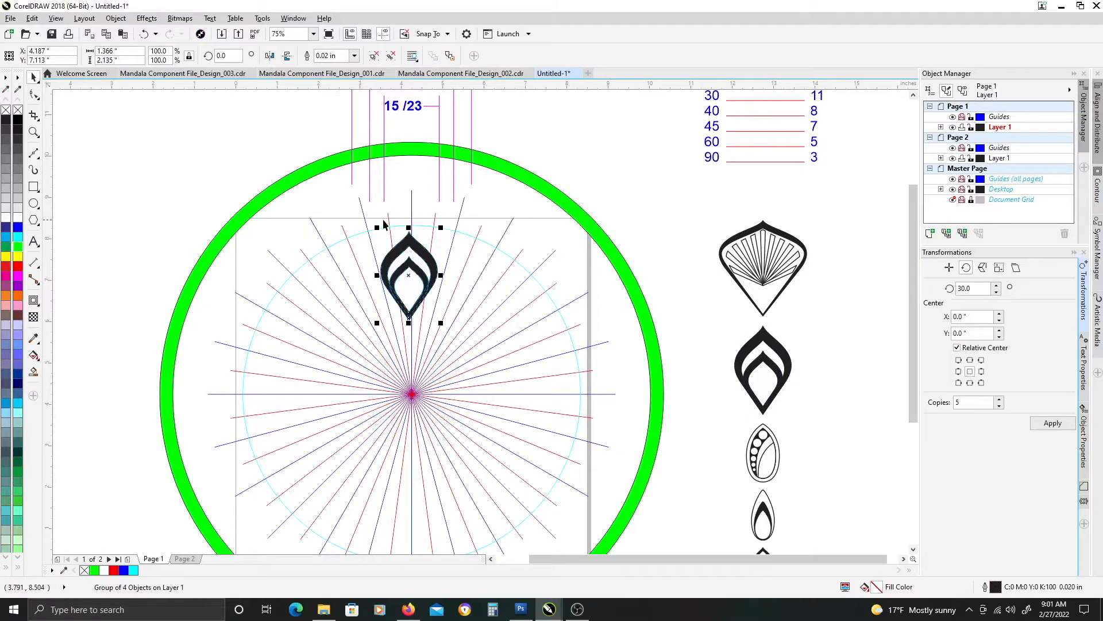
Scale the petal down to about 0.75 inches wide and centre it on the vertical guide line at the top of the cyan circle.
scroll(406, 268, "up", 1)
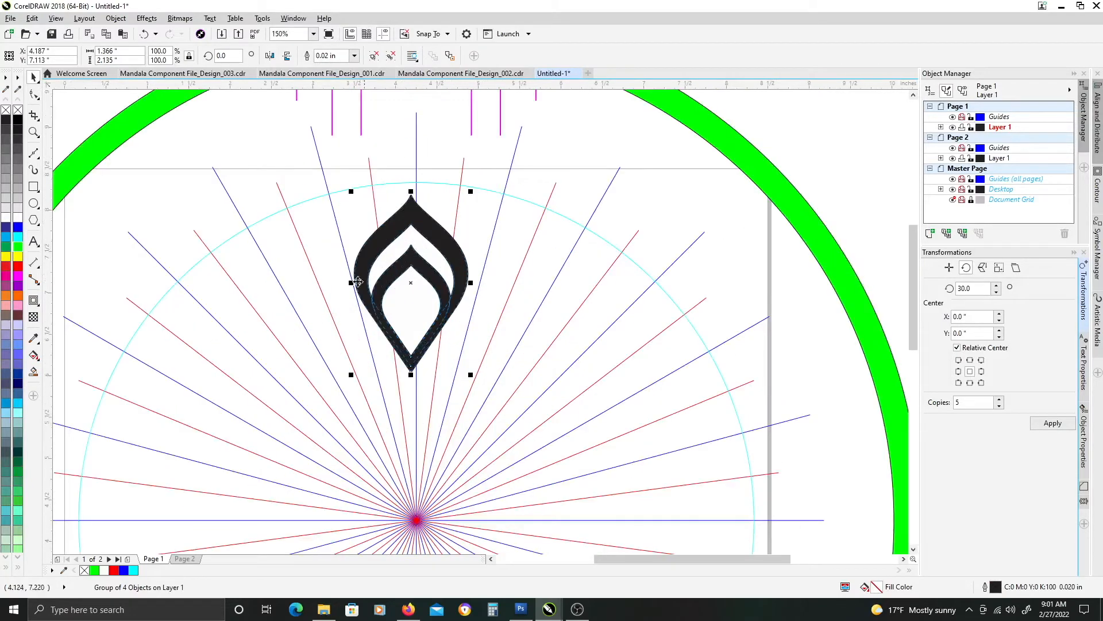
left_click_drag(373, 272, 415, 317)
scroll(398, 280, "down", 1)
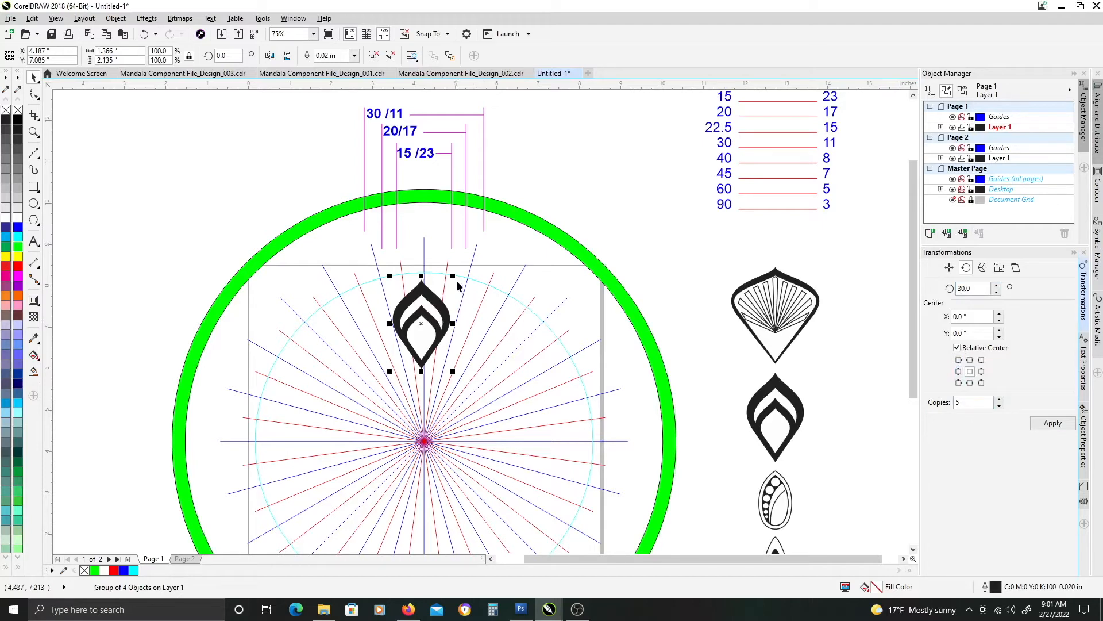
left_click_drag(453, 276, 420, 293)
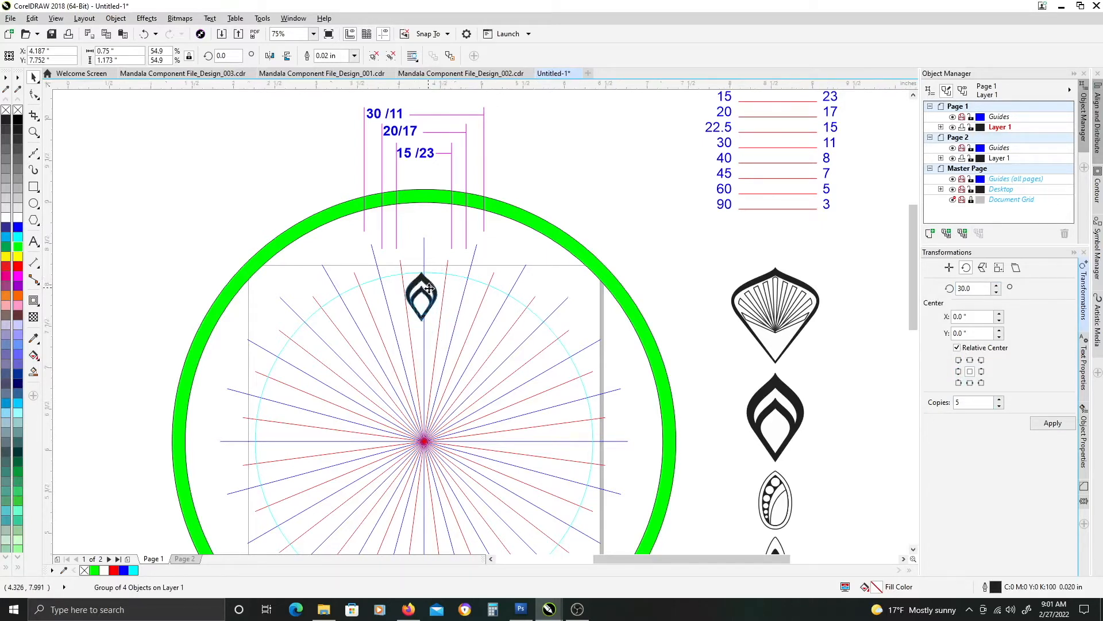
scroll(429, 288, "up", 1)
left_click_drag(447, 257, 423, 422)
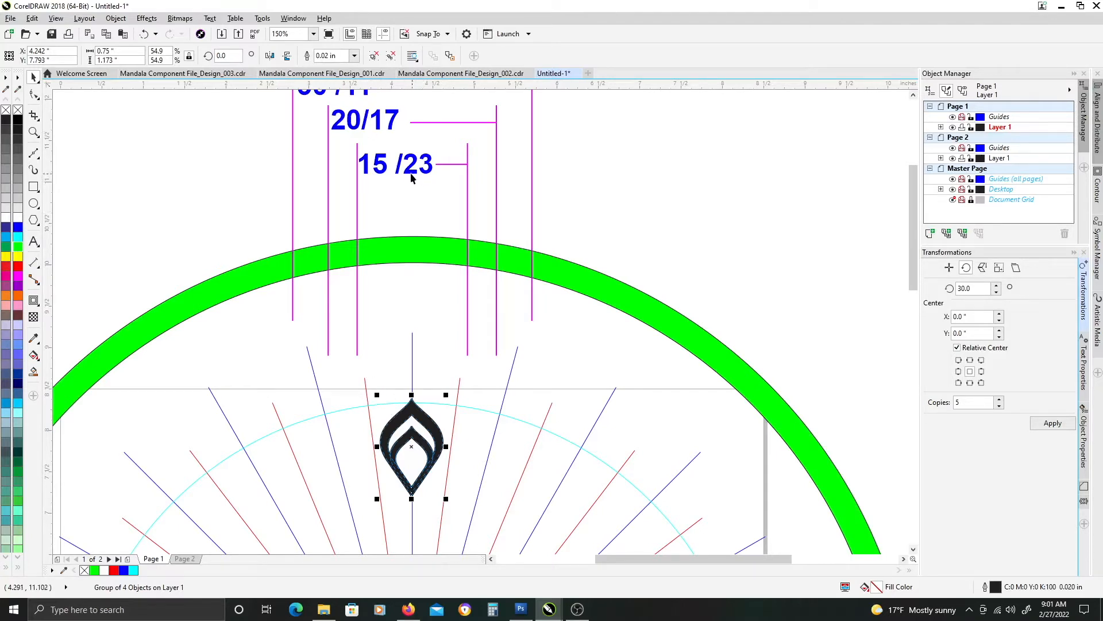
Compare the small petal with the 30/11, 20/17 and 15/23 width markers and the neighbouring radial guide lines.
scroll(412, 177, "down", 2)
scroll(449, 283, "down", 3)
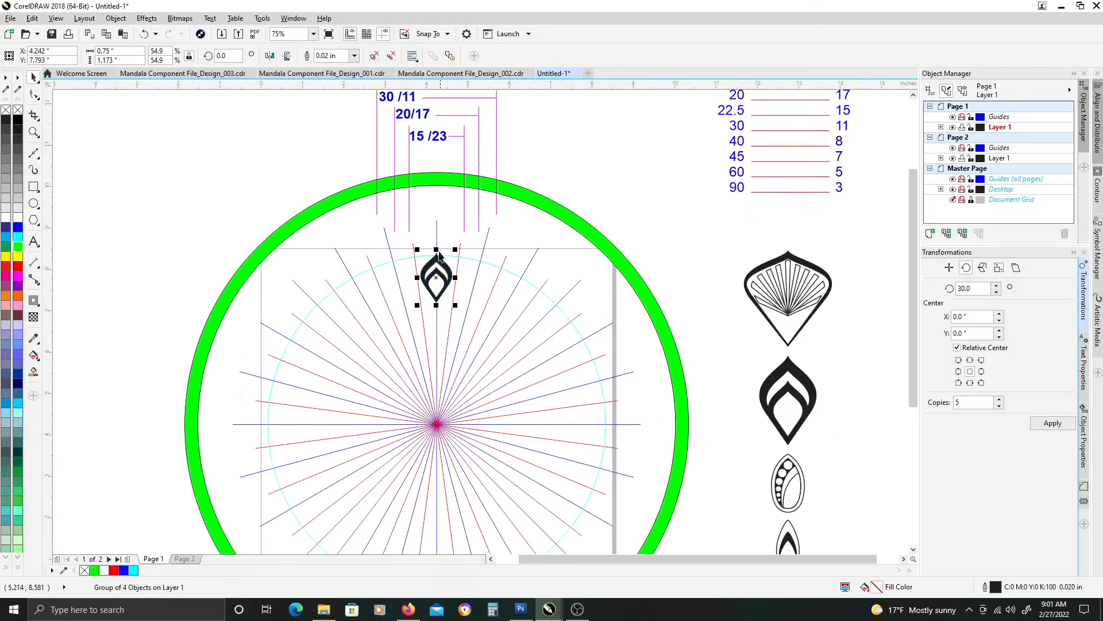
scroll(509, 192, "up", 2)
left_click_drag(352, 118, 533, 302)
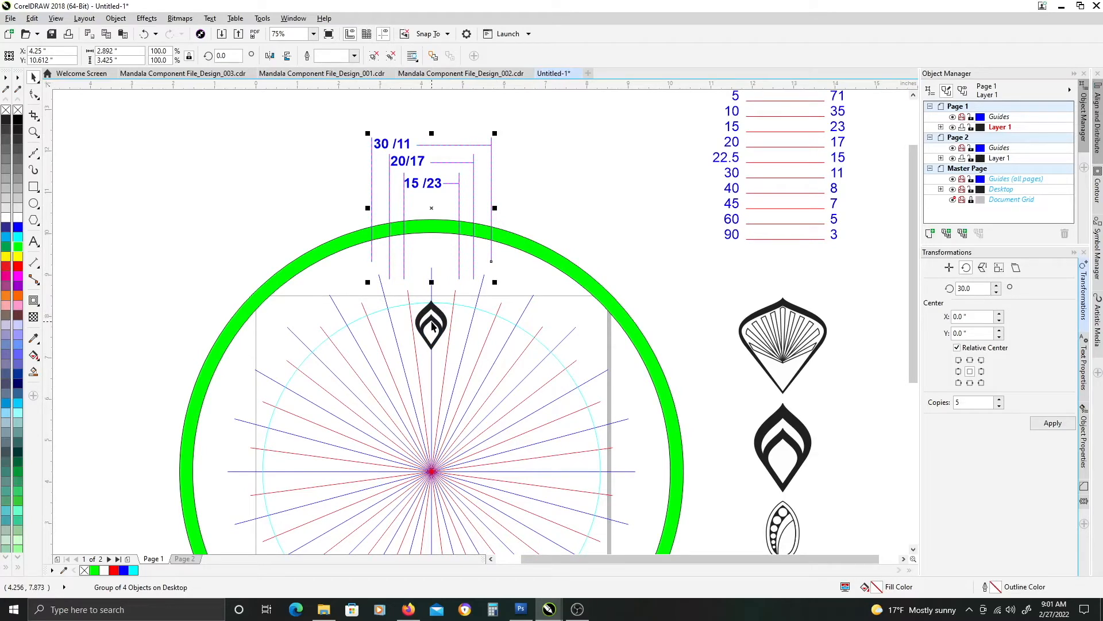
left_click(434, 323)
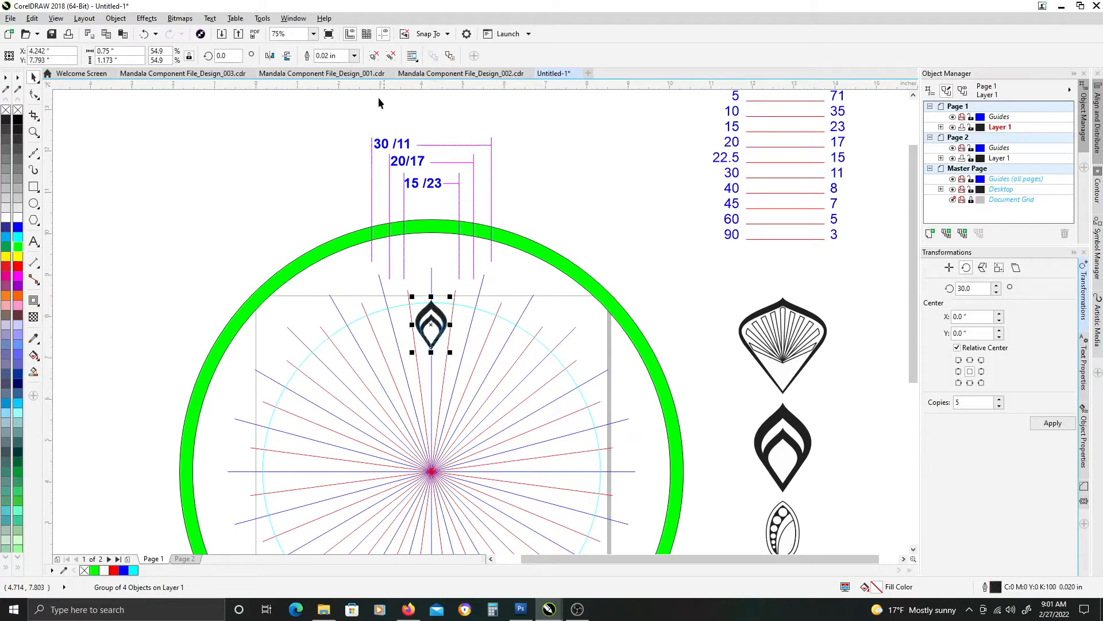
left_click_drag(454, 318, 473, 279)
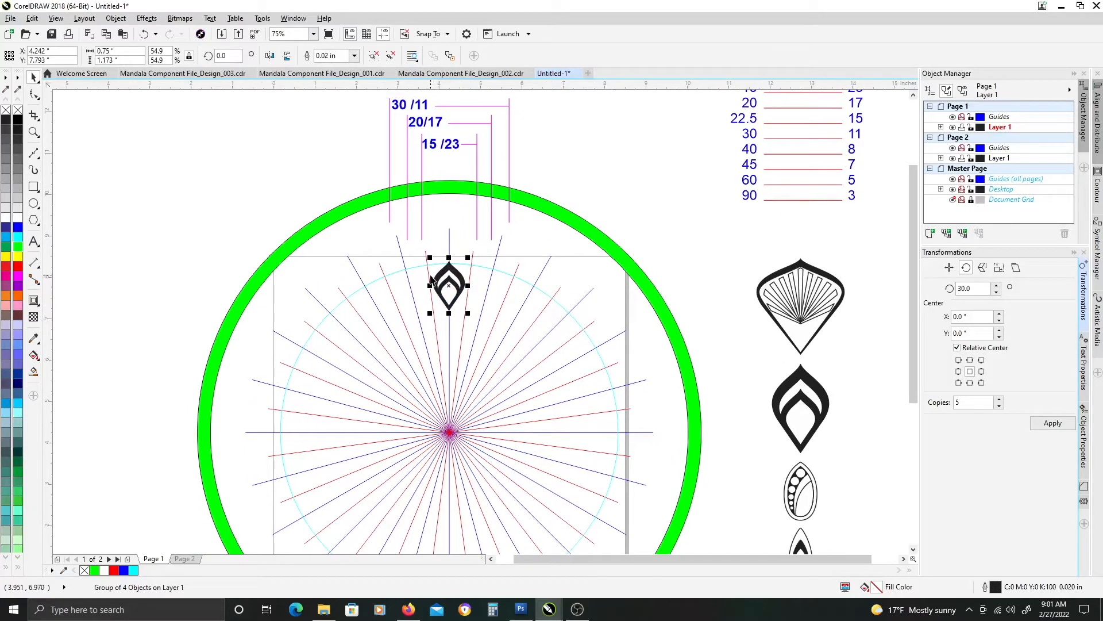
scroll(431, 280, "up", 2)
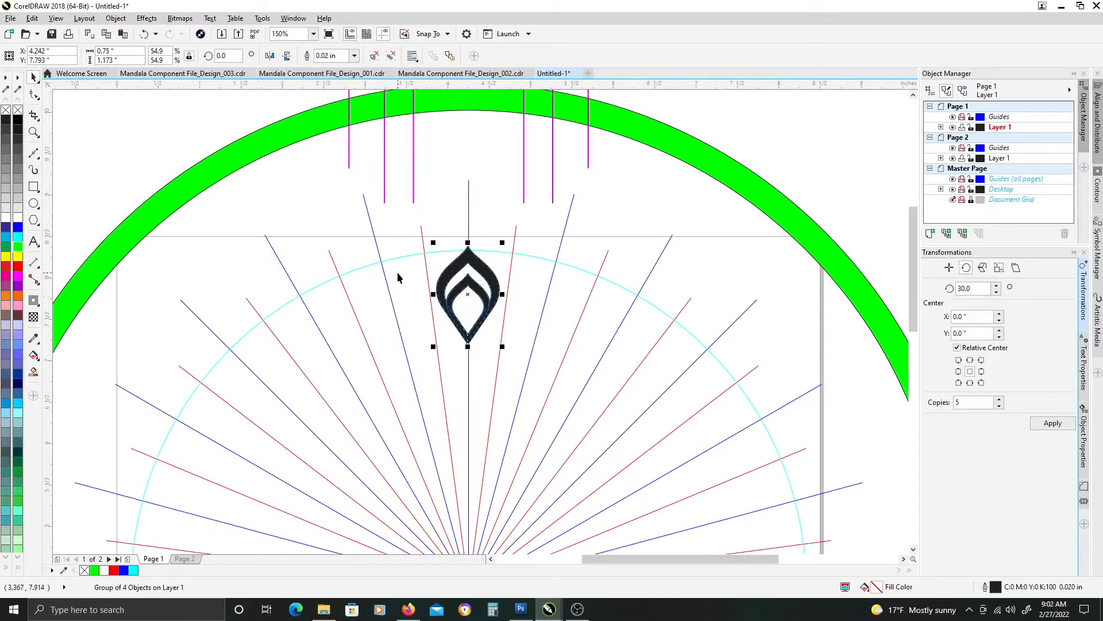
scroll(402, 325, "down", 2)
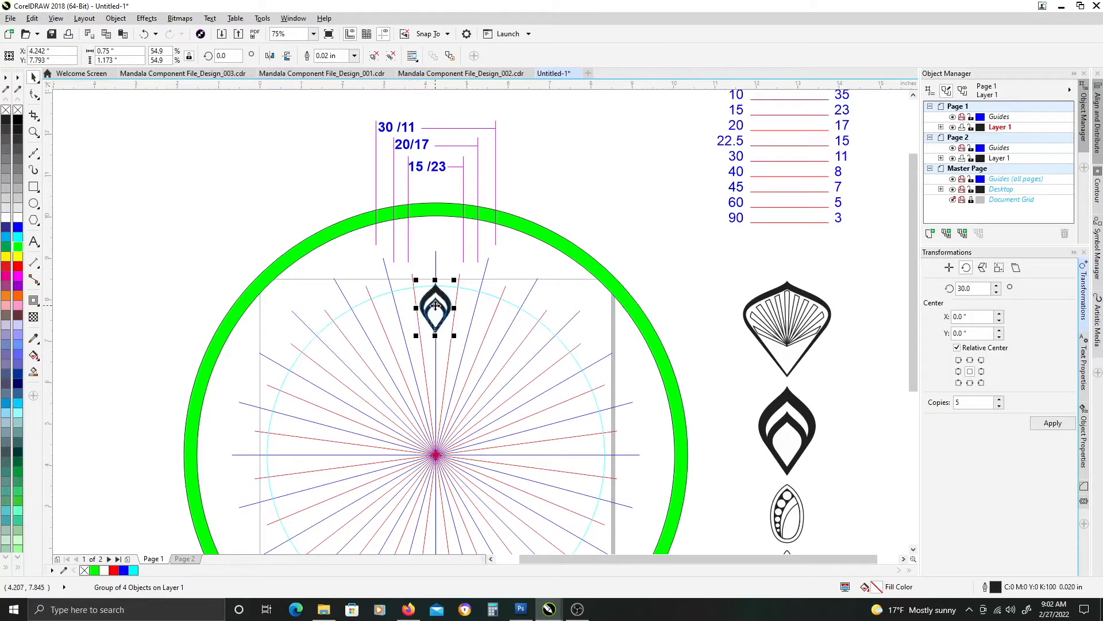
scroll(436, 322, "up", 2)
left_click_drag(477, 311, 474, 239)
left_click_drag(376, 186, 373, 313)
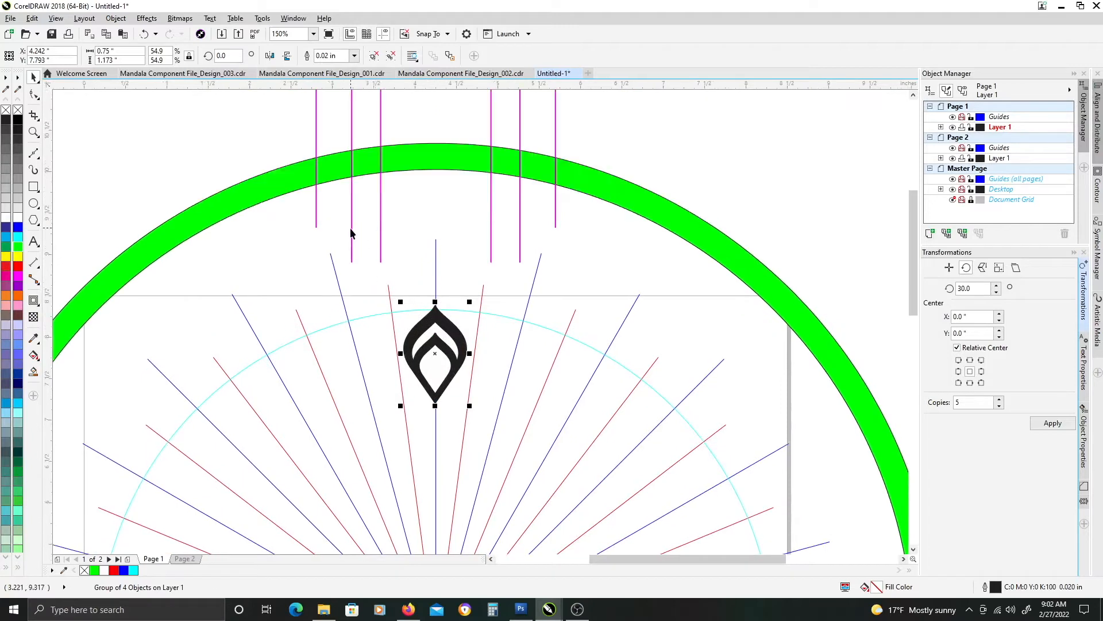
scroll(356, 219, "down", 2)
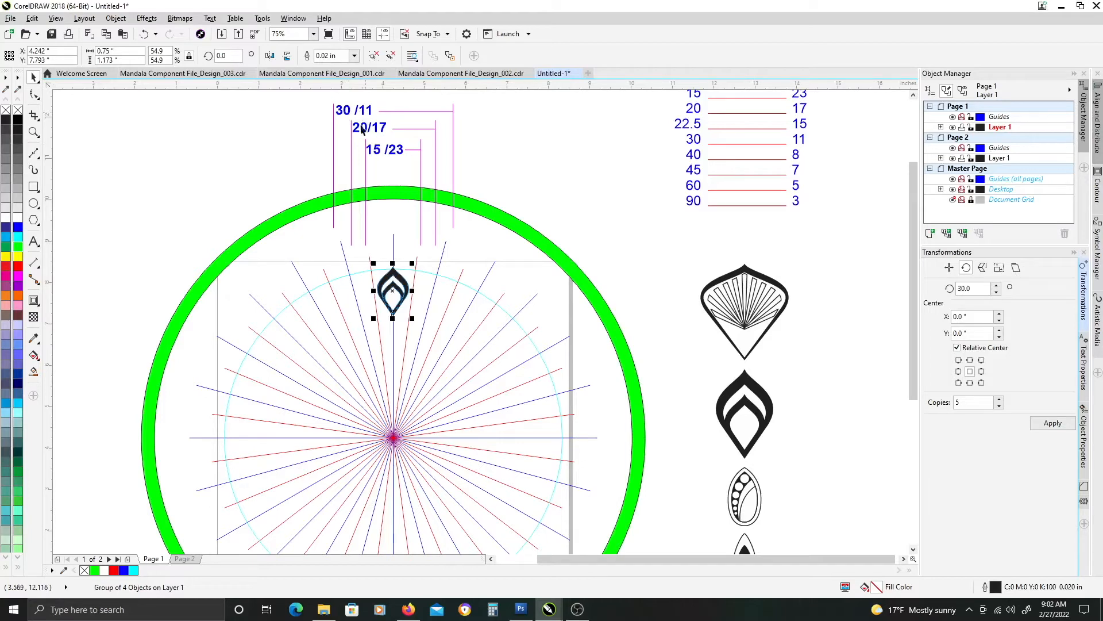
scroll(396, 322, "up", 3)
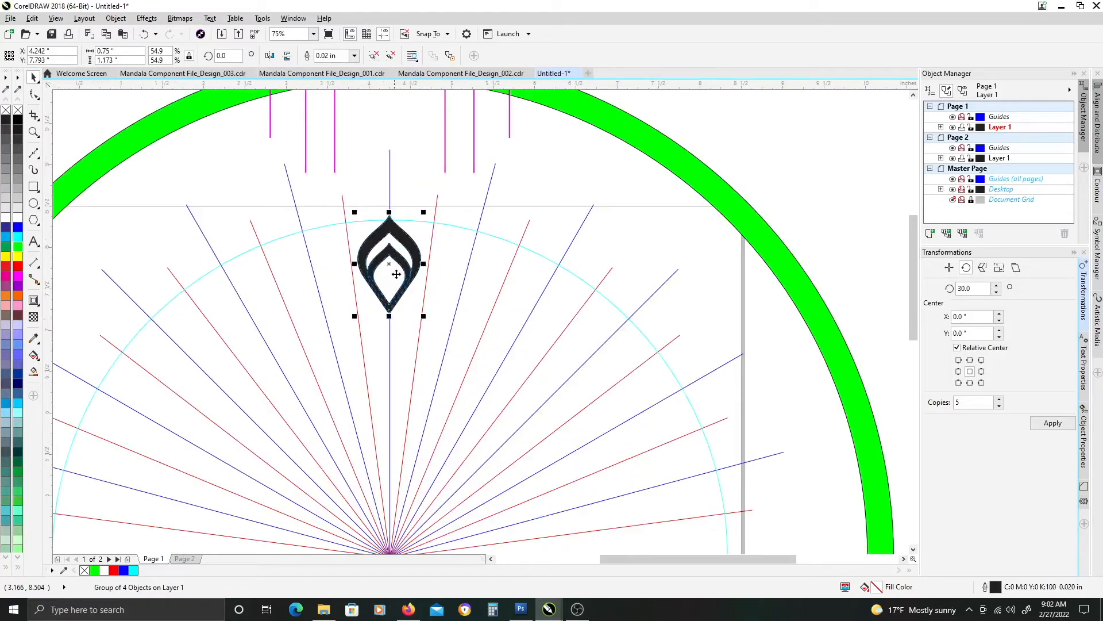
Enlarge the petal to about 1.1 inches wide and place a copy about 0.73 inches wide beneath it on the vertical guide line.
left_click_drag(397, 168, 397, 207)
left_click_drag(431, 157, 451, 136)
left_click_drag(407, 181, 406, 312)
right_click(406, 312)
left_click_drag(446, 266, 436, 289)
left_click_drag(395, 324, 396, 325)
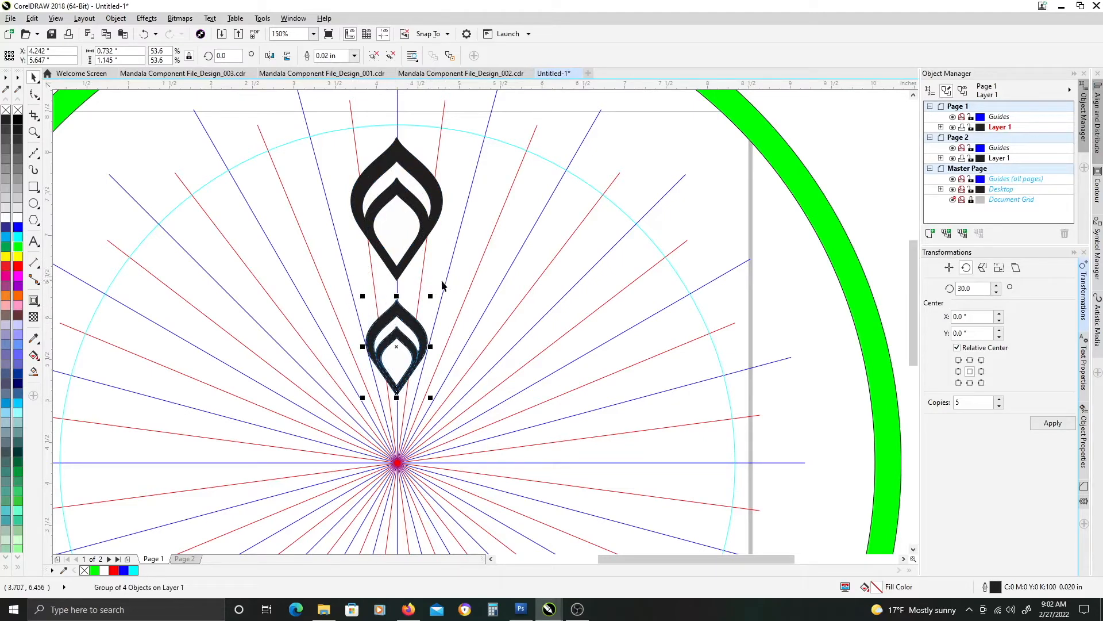
Enlarge the upper petal to about 1.3 inches wide and raise it slightly along the vertical guide line.
left_click(389, 207)
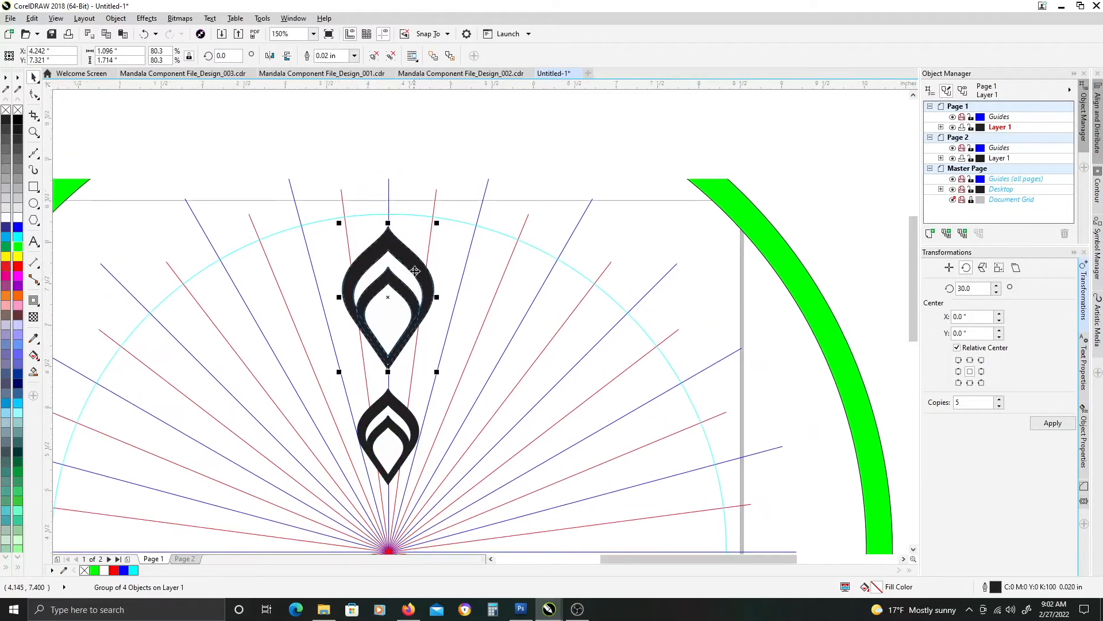
scroll(389, 206, "up", 3)
left_click_drag(437, 223, 447, 211)
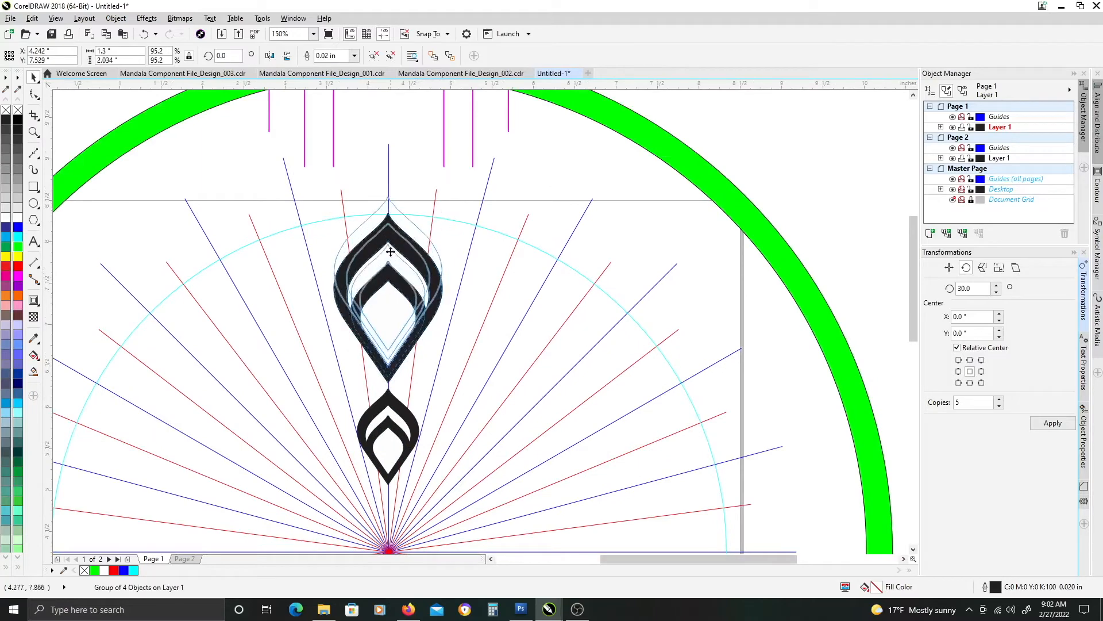
scroll(393, 279, "down", 2)
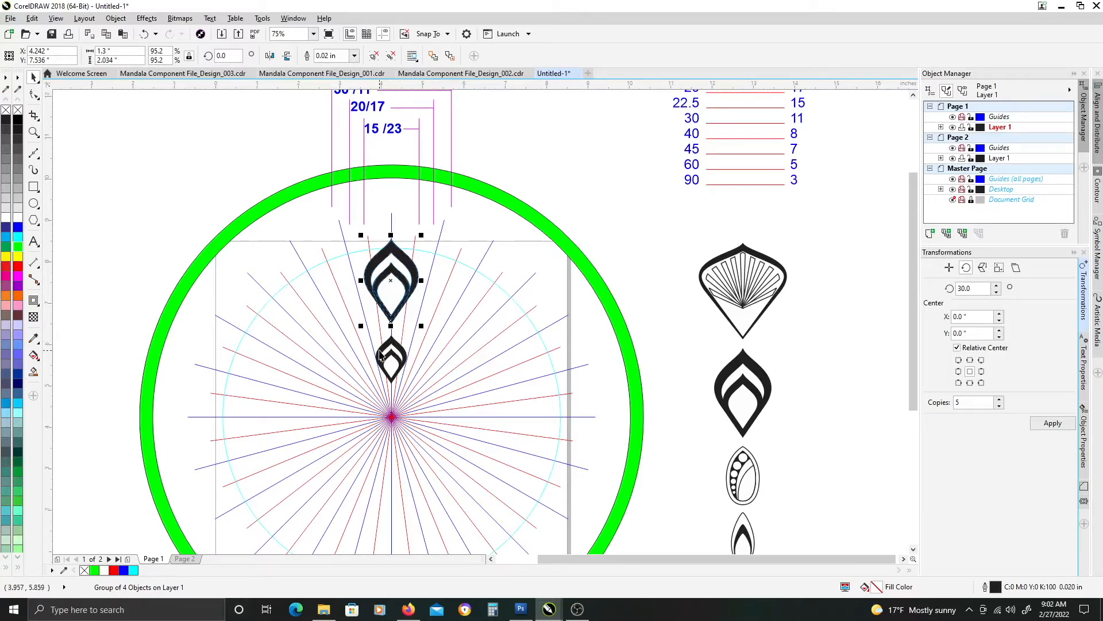
scroll(386, 359, "up", 2)
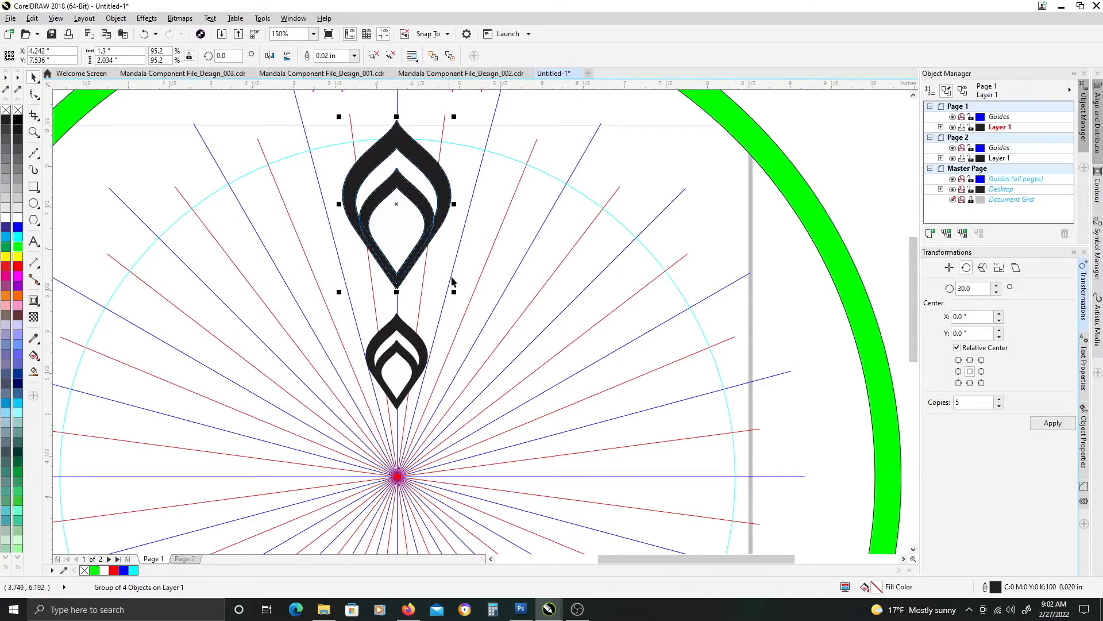
Delete both the upper and the lower petal from the radial guide grid.
left_click(403, 355, "shift")
key("Delete")
scroll(412, 351, "down", 1)
left_click_drag(490, 335, 453, 291)
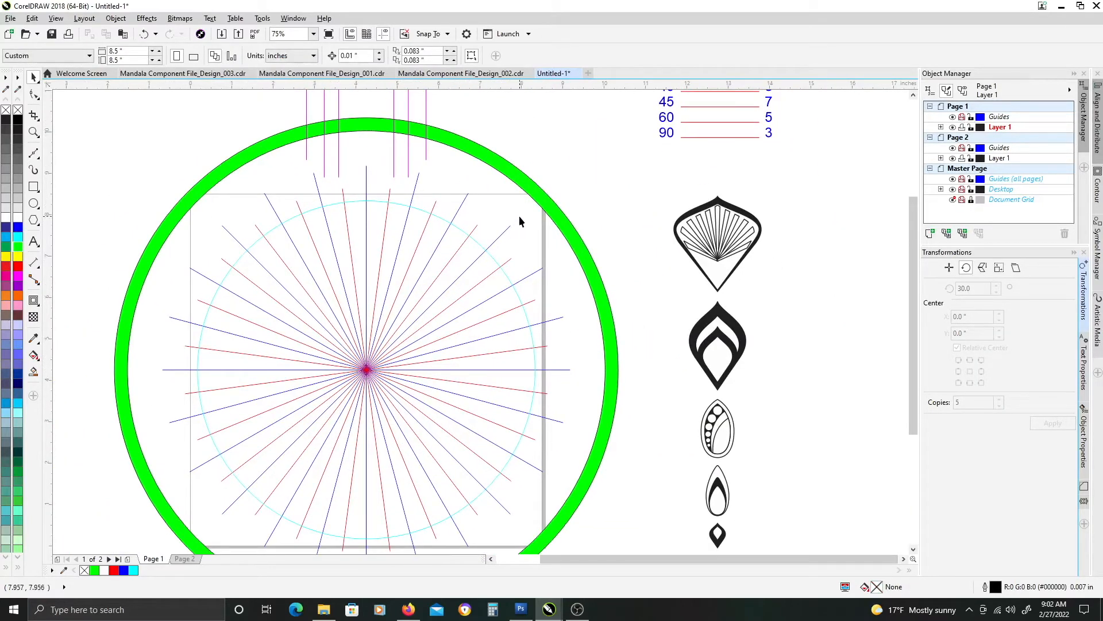
left_click_drag(570, 289, 592, 274)
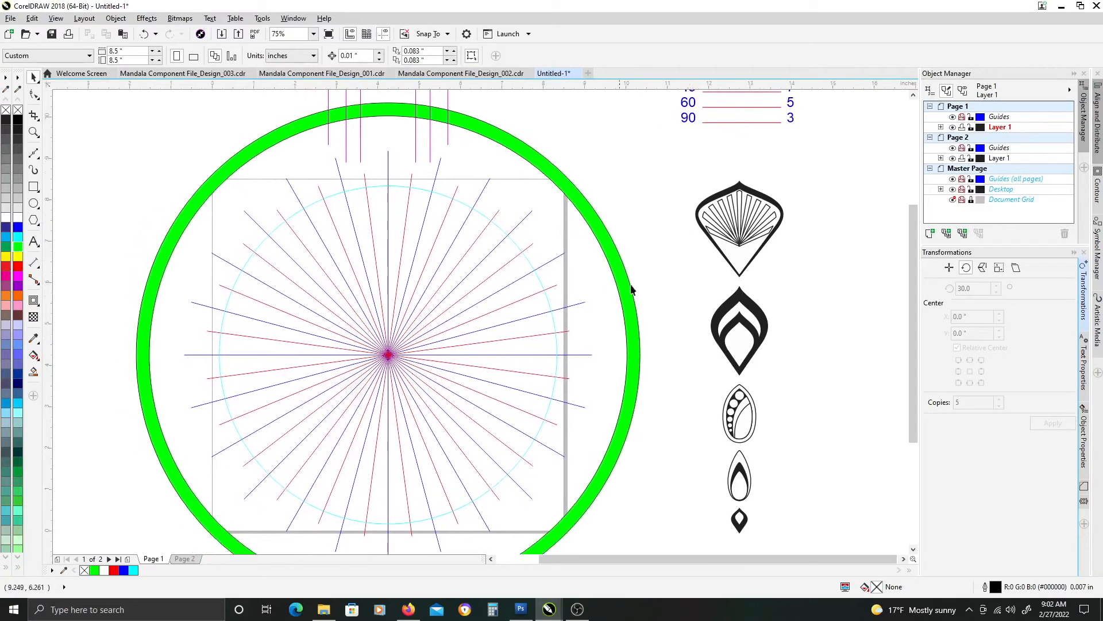
Place a full-size copy of the bold pointed petal on the vertical guide line between the grid's centre and the cyan circle.
left_click_drag(738, 321, 401, 275)
left_click(556, 177)
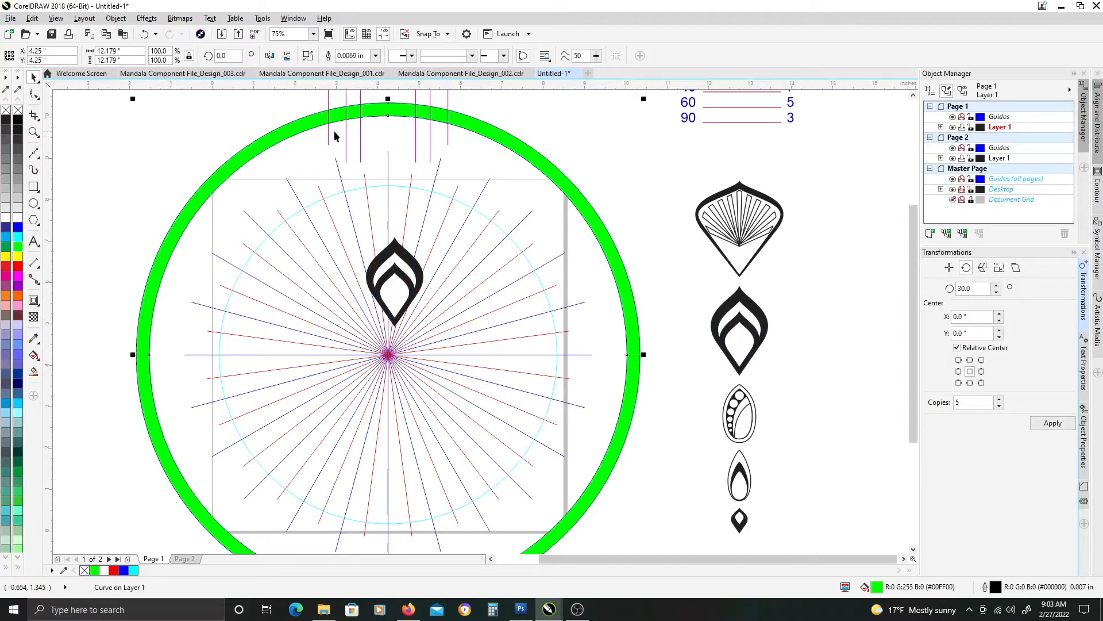
left_click(302, 127)
left_click(233, 154)
left_click(394, 271)
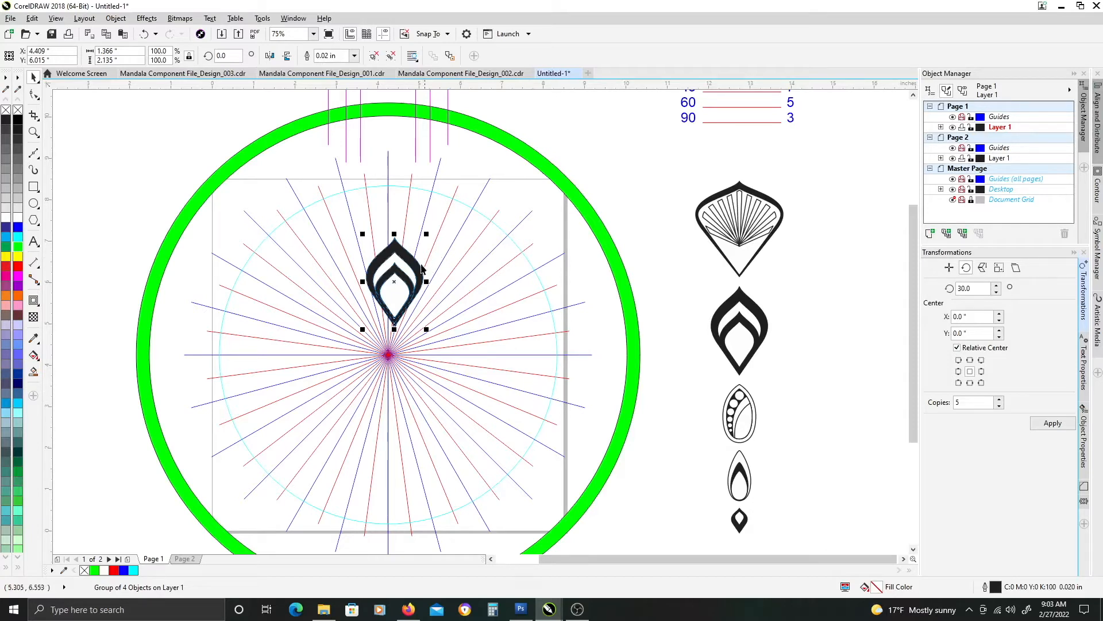
left_click(568, 194)
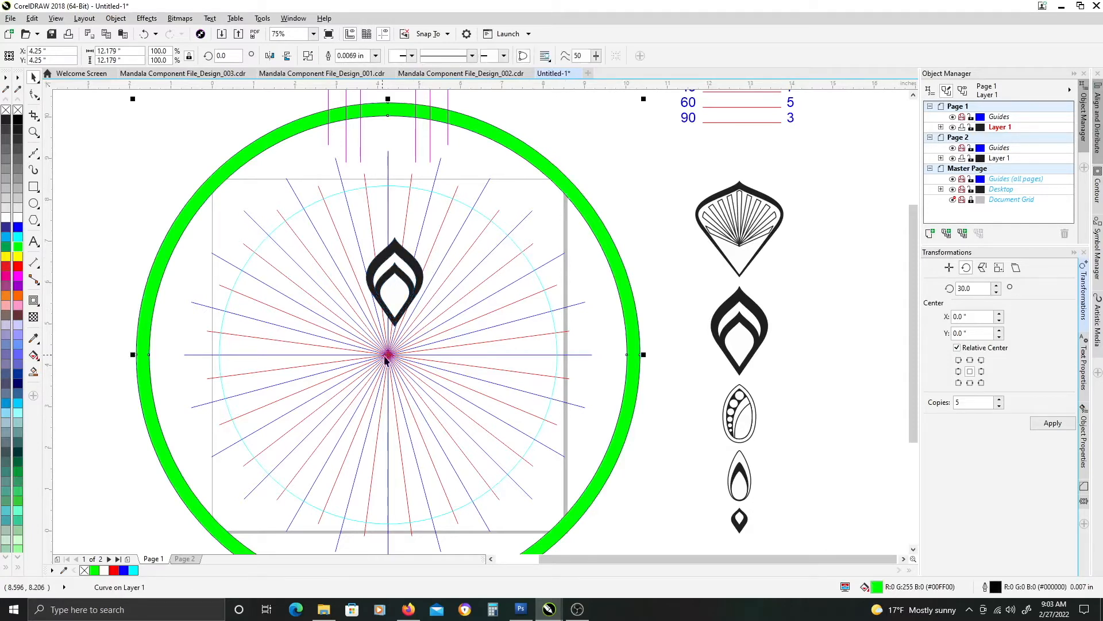
left_click(391, 278)
left_click_drag(392, 278, 393, 255)
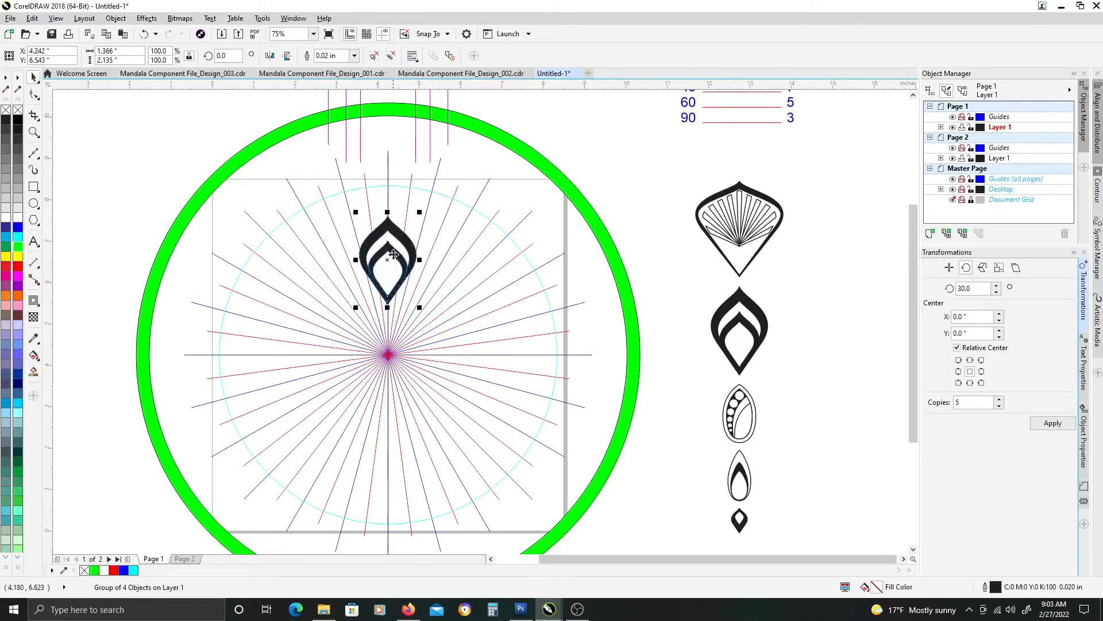
Try rotating five copies of the petal and green ring together in 30° increments, and undo the rotation.
left_click(543, 168, "shift")
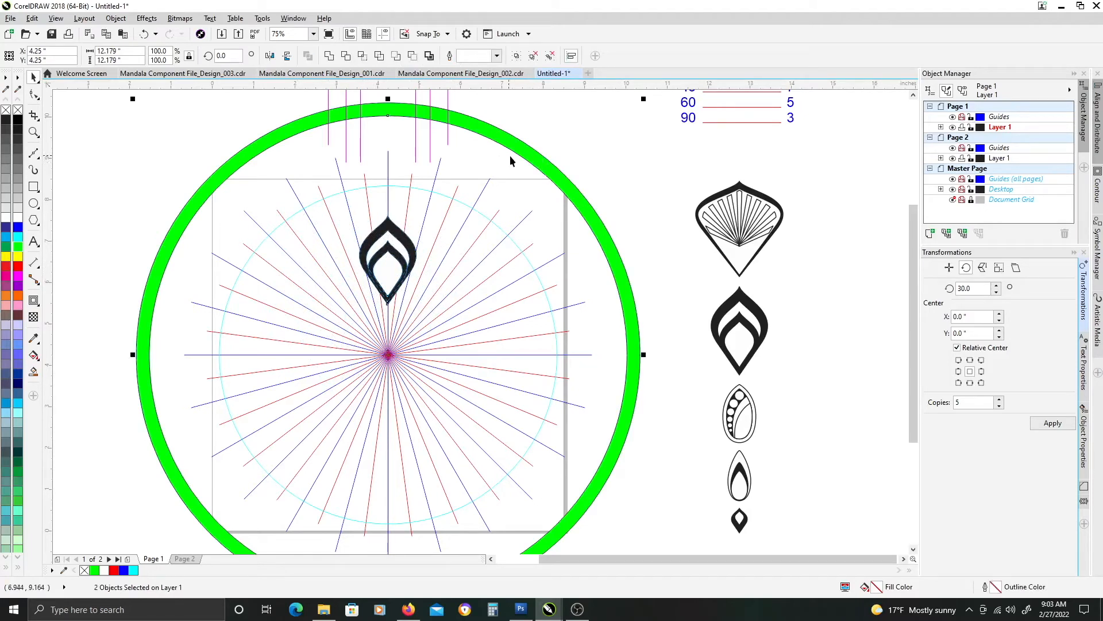
left_click(609, 164)
left_click(394, 255)
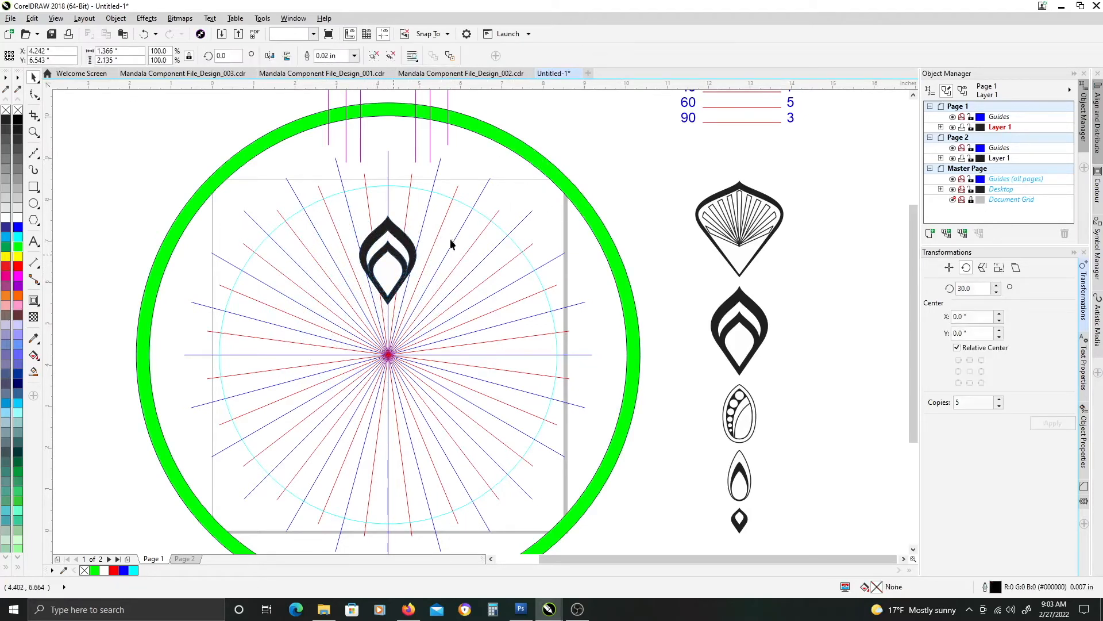
left_click(570, 195, "shift")
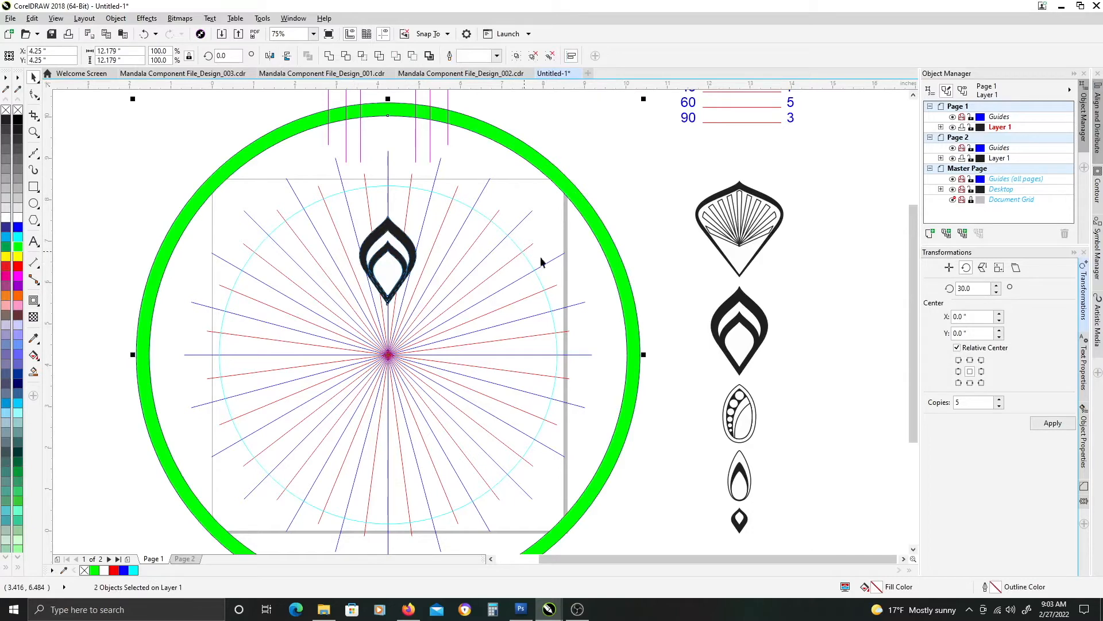
left_click(1047, 427)
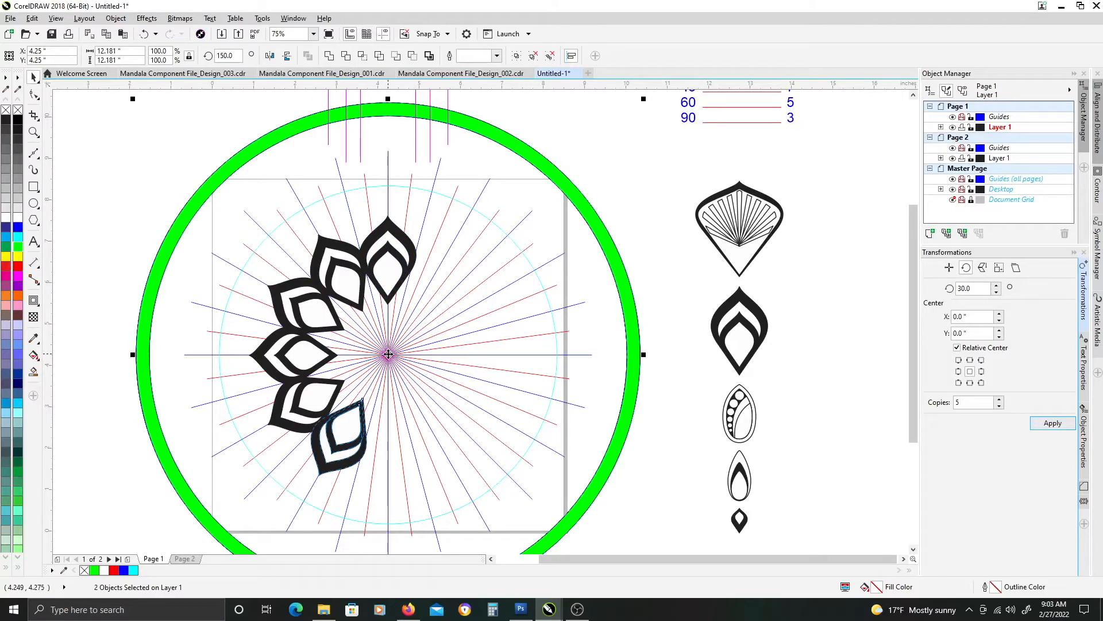
key("ctrl+z")
left_click(652, 197)
Try the same 30° rotation with five copies from a petal moved onto the green ring's left edge, undo it and delete the petal.
left_click_drag(386, 259, 141, 284)
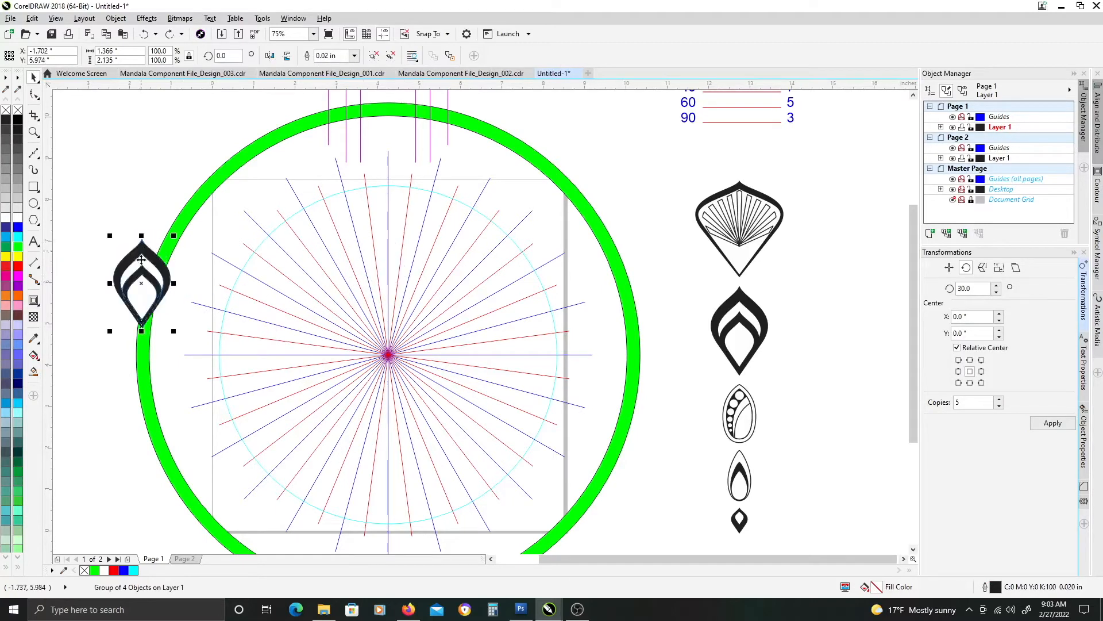
left_click(181, 224, "shift")
left_click(1038, 422)
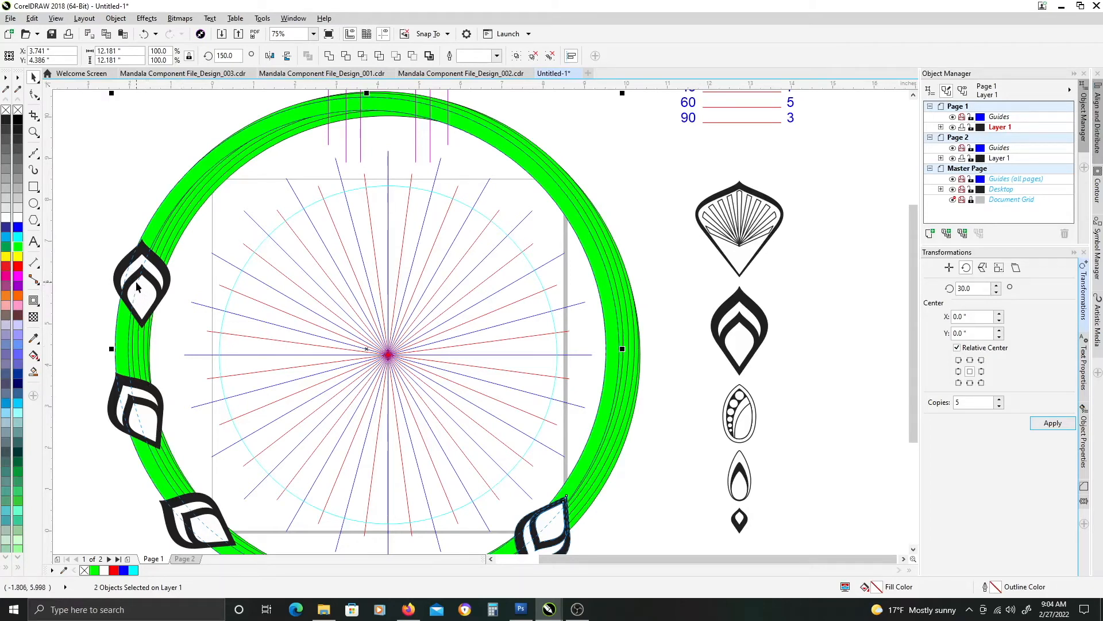
key("ctrl+z")
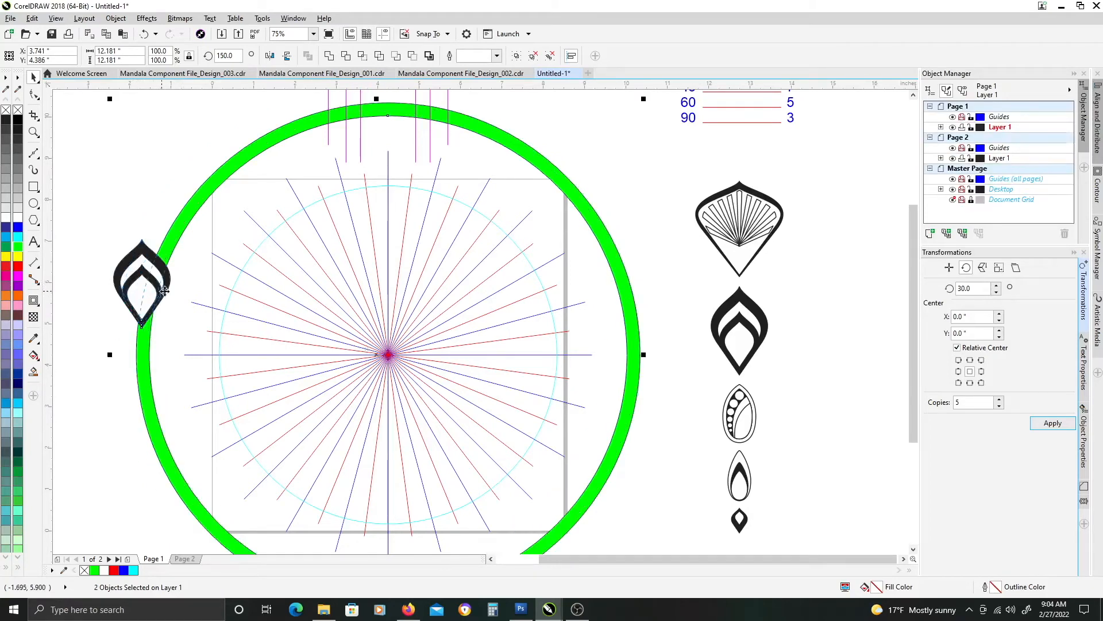
left_click(167, 279)
key("Delete")
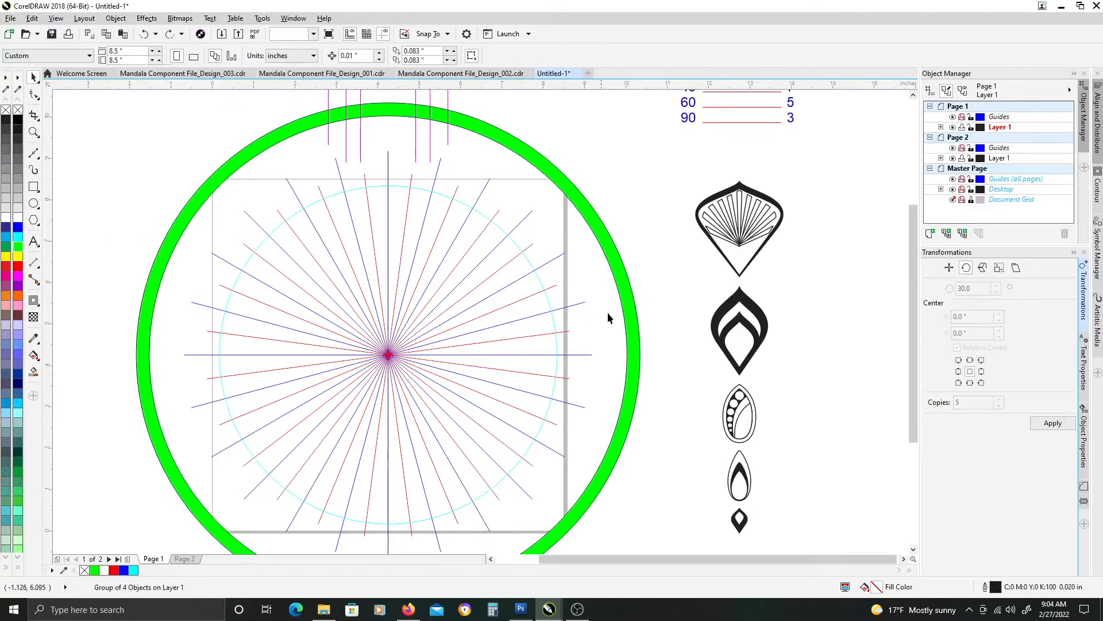
Draw a circle about 1.11 inches in diameter around the centre of the radial guide grid.
left_click_drag(689, 359, 702, 339)
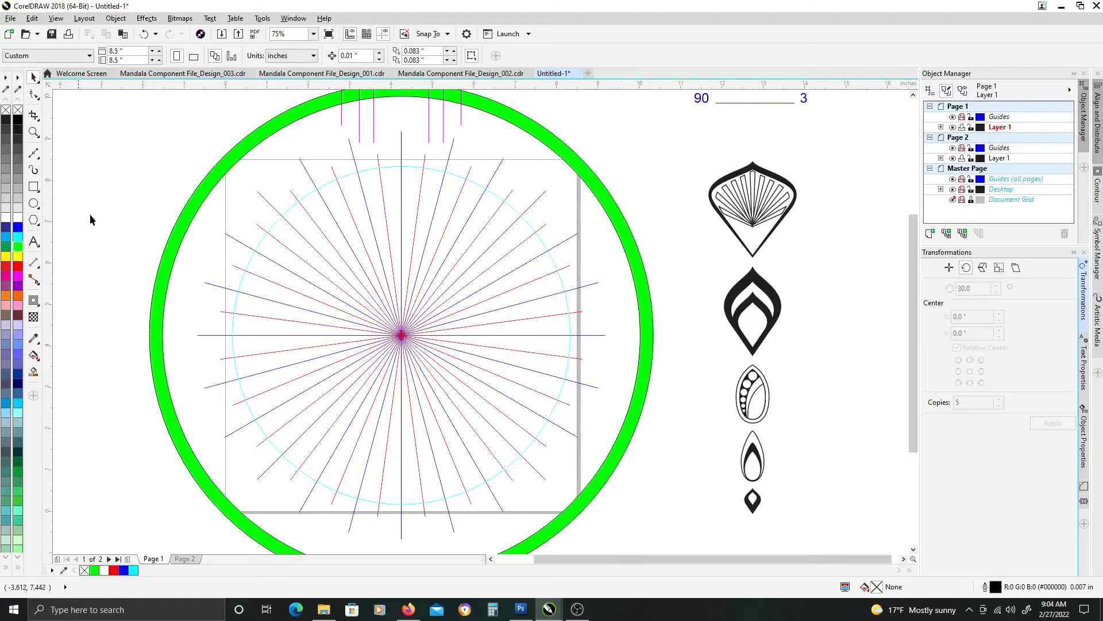
left_click_drag(488, 298, 498, 279)
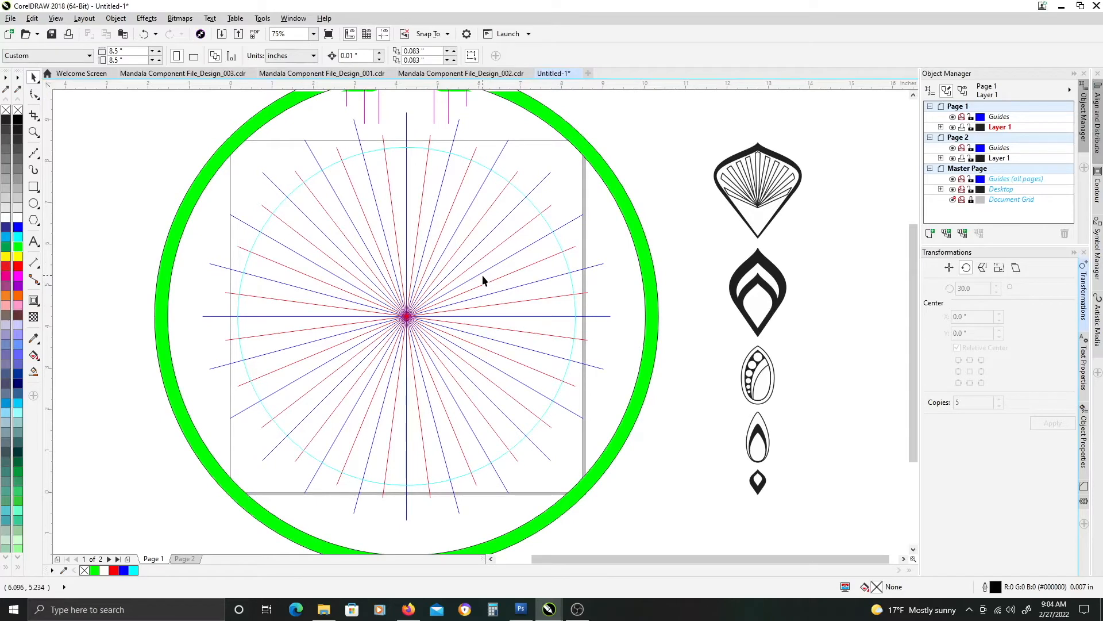
left_click(33, 203)
left_click_drag(390, 293, 444, 347)
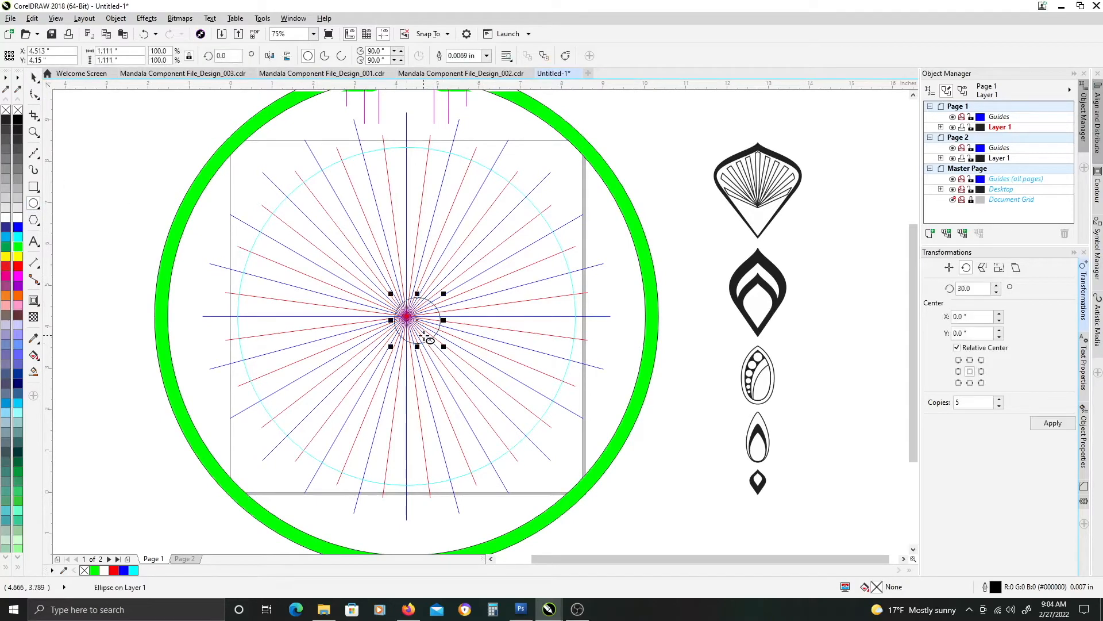
Centre the new circle on the page, fill it with white and set its outline width to 0.028 in.
key("p")
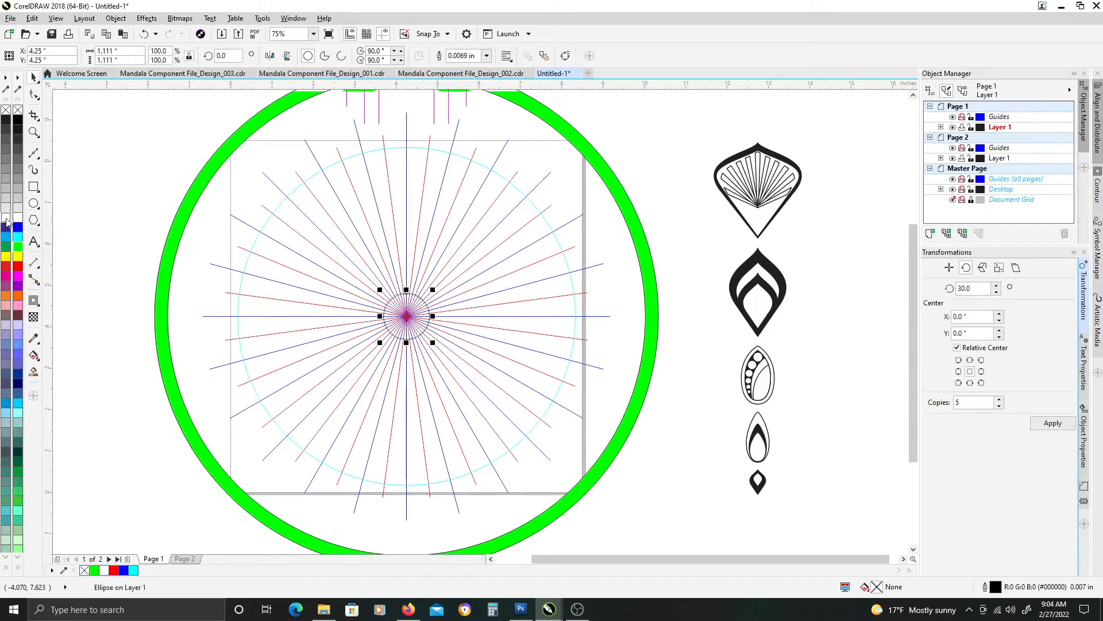
left_click(5, 218)
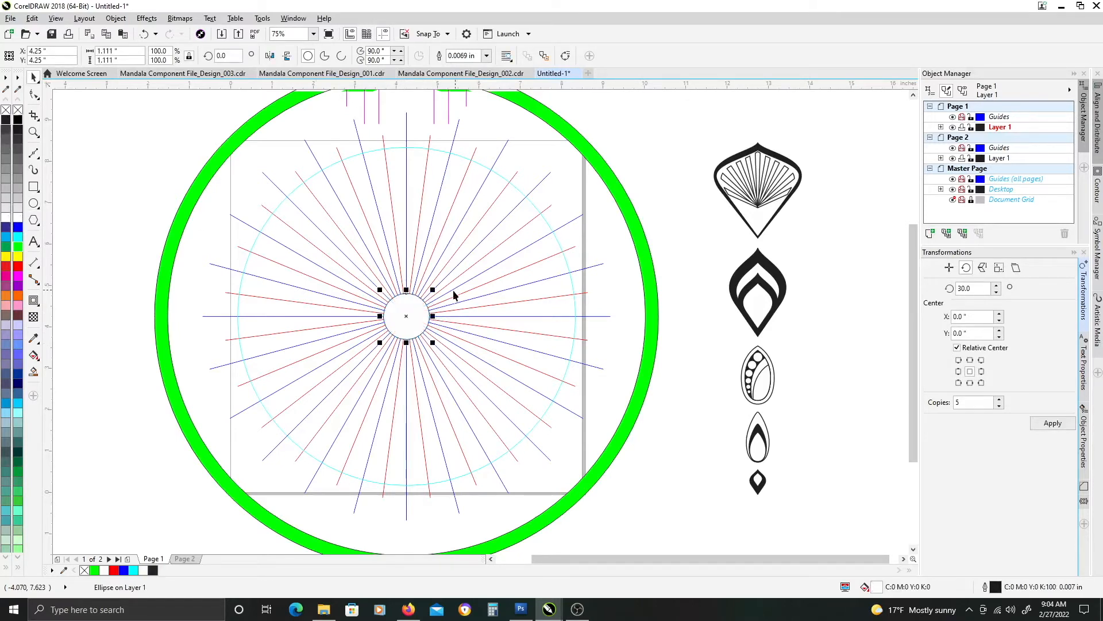
left_click(486, 56)
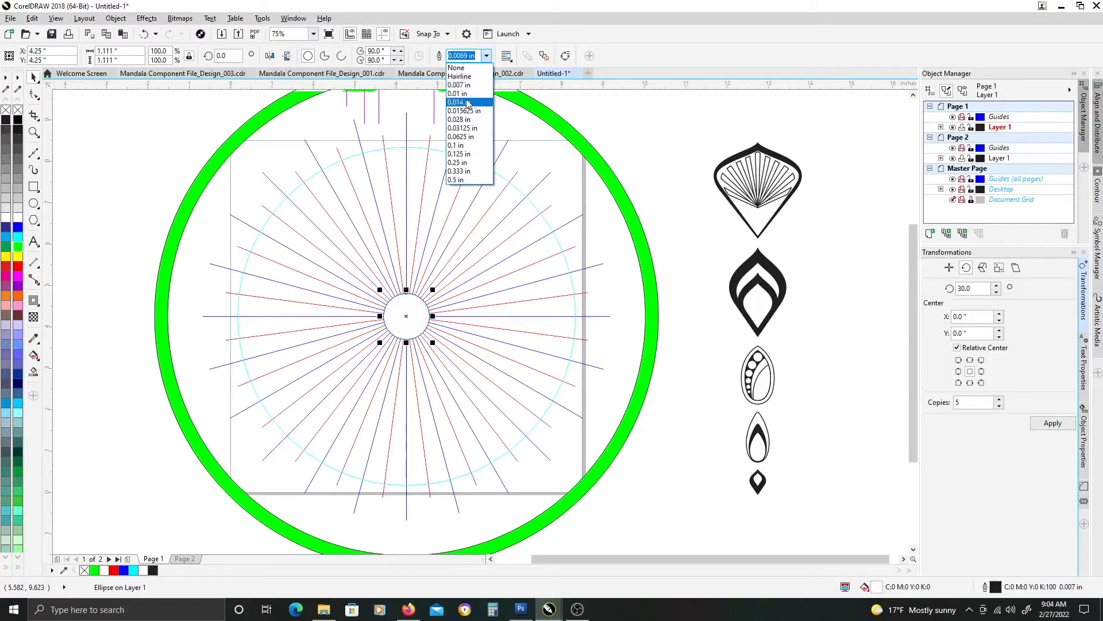
left_click(463, 119)
Enlarge the white circle to about 1.47 inches and add a larger copy of about 1.61 inches behind it.
left_click_drag(432, 290, 437, 286)
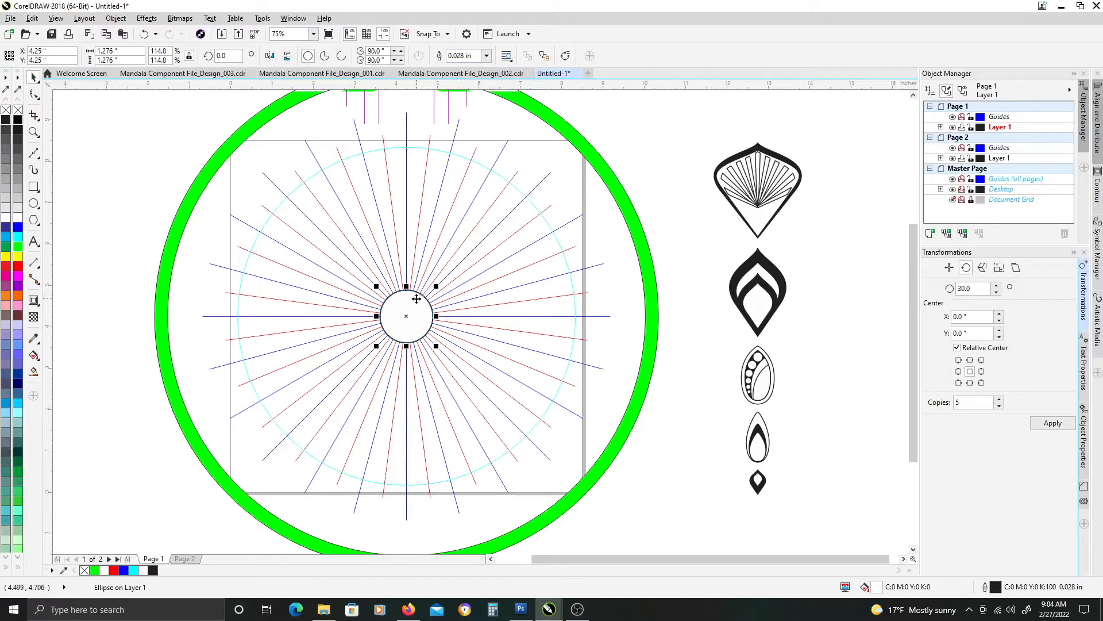
left_click_drag(435, 287, 441, 281)
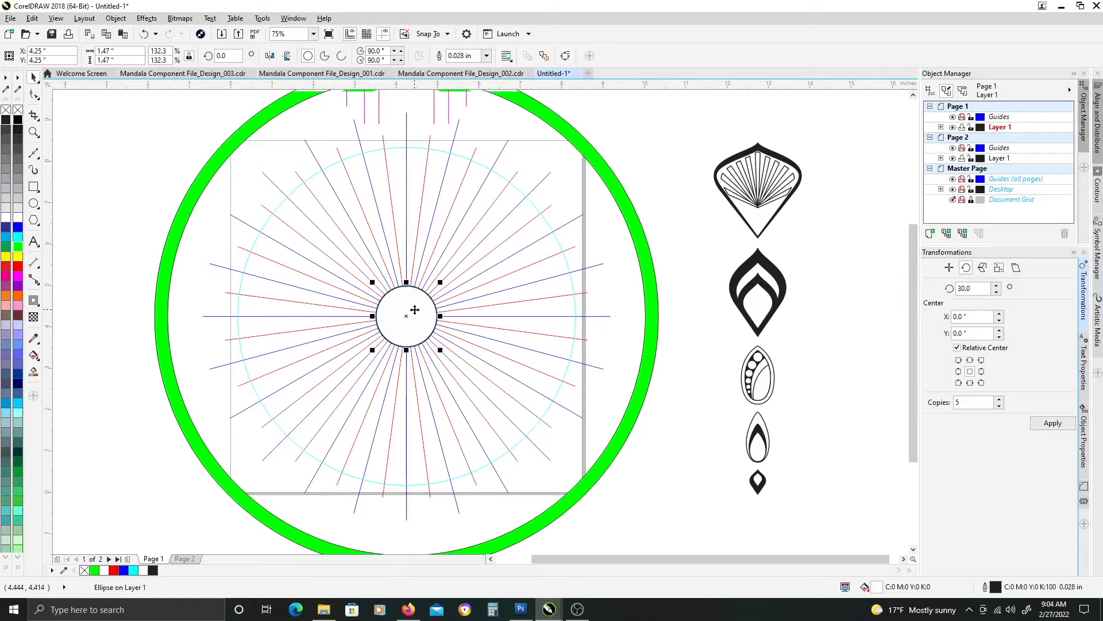
left_click_drag(441, 282, 447, 279)
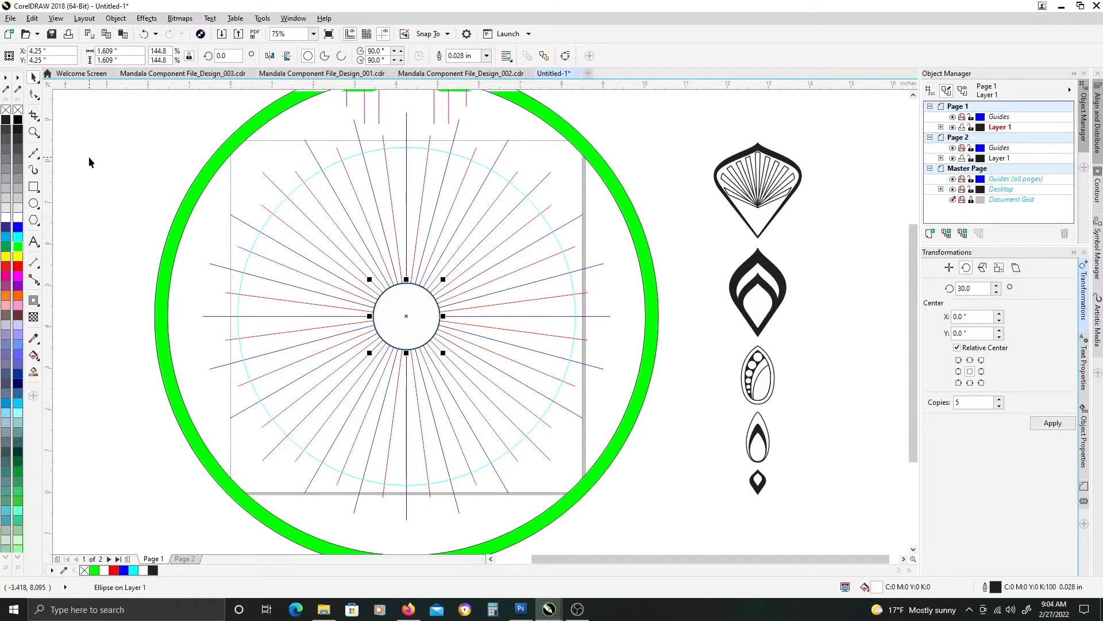
key("shift+Page_Down")
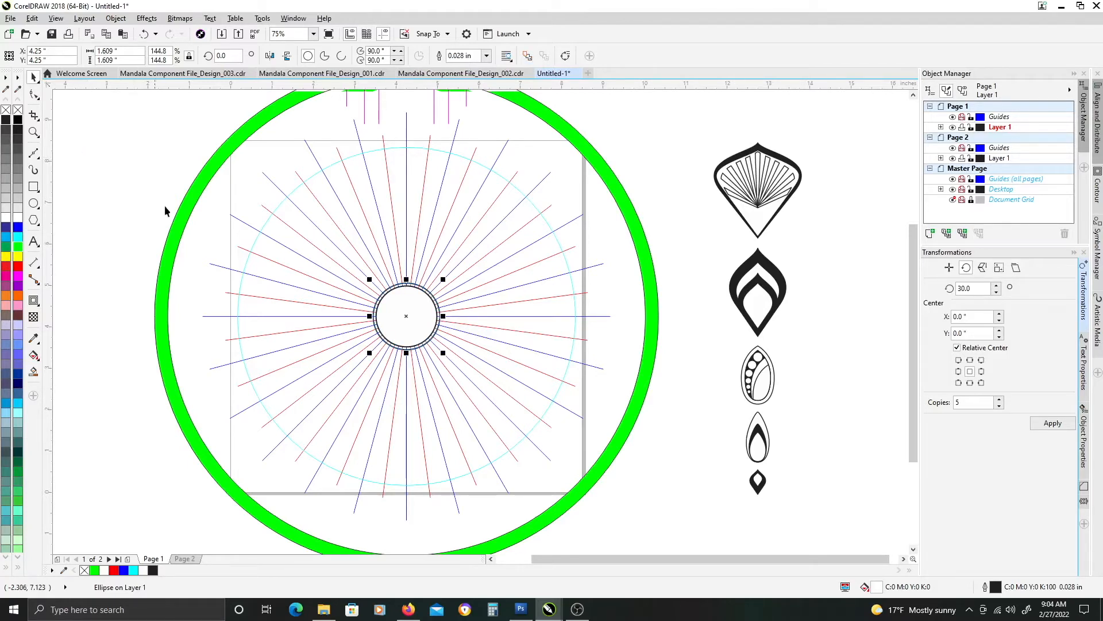
key("Escape")
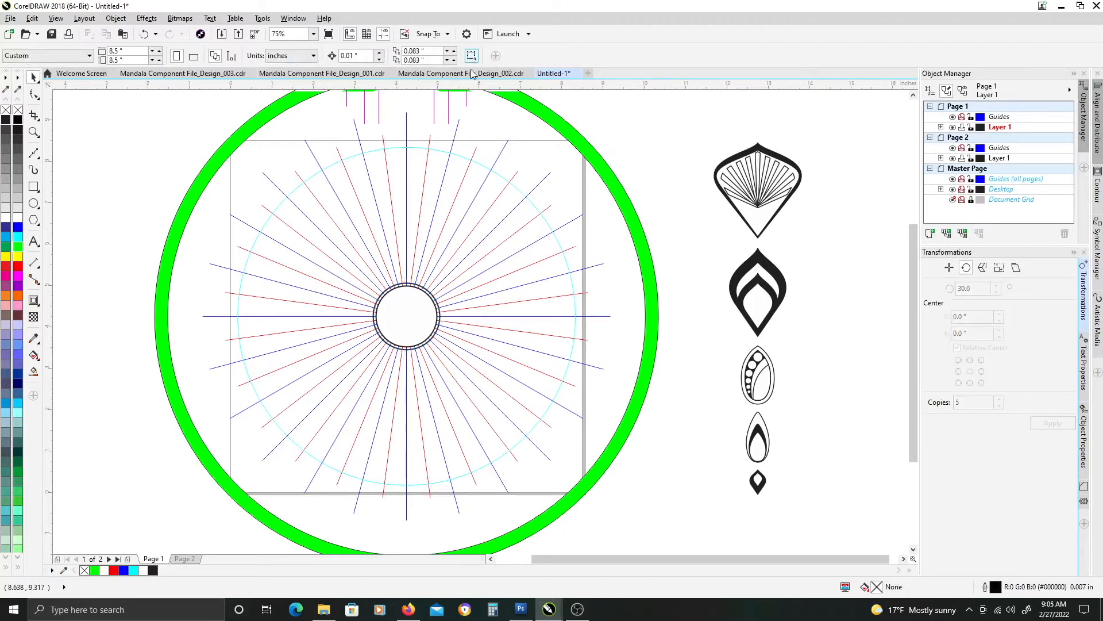
Fill the larger circle behind the white centre circle with black to form a solid ring.
scroll(400, 287, "up", 2)
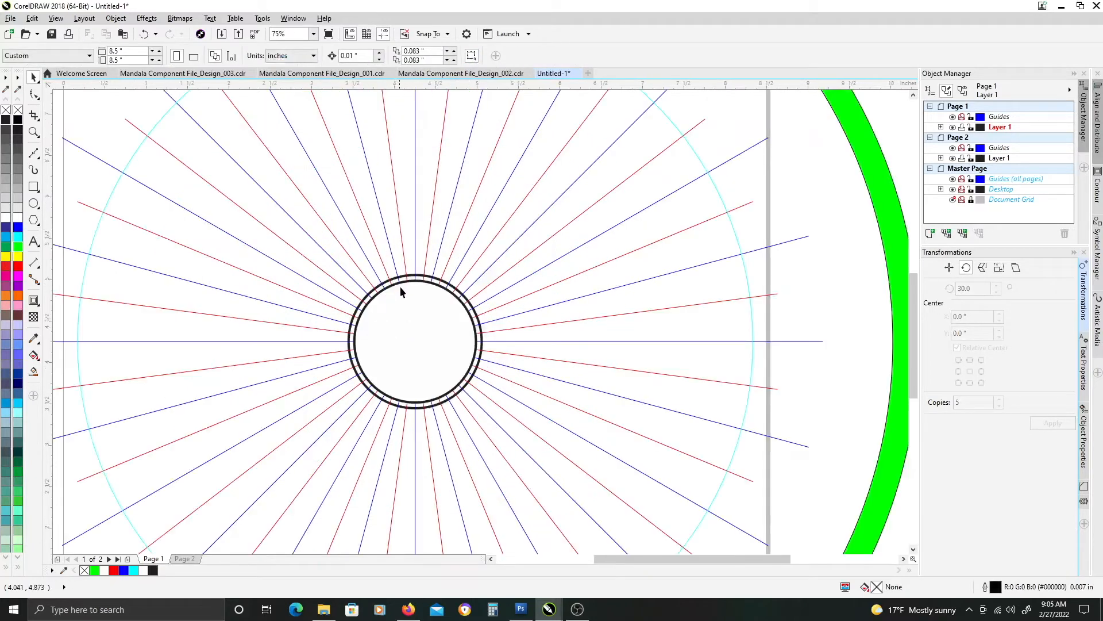
left_click(393, 249)
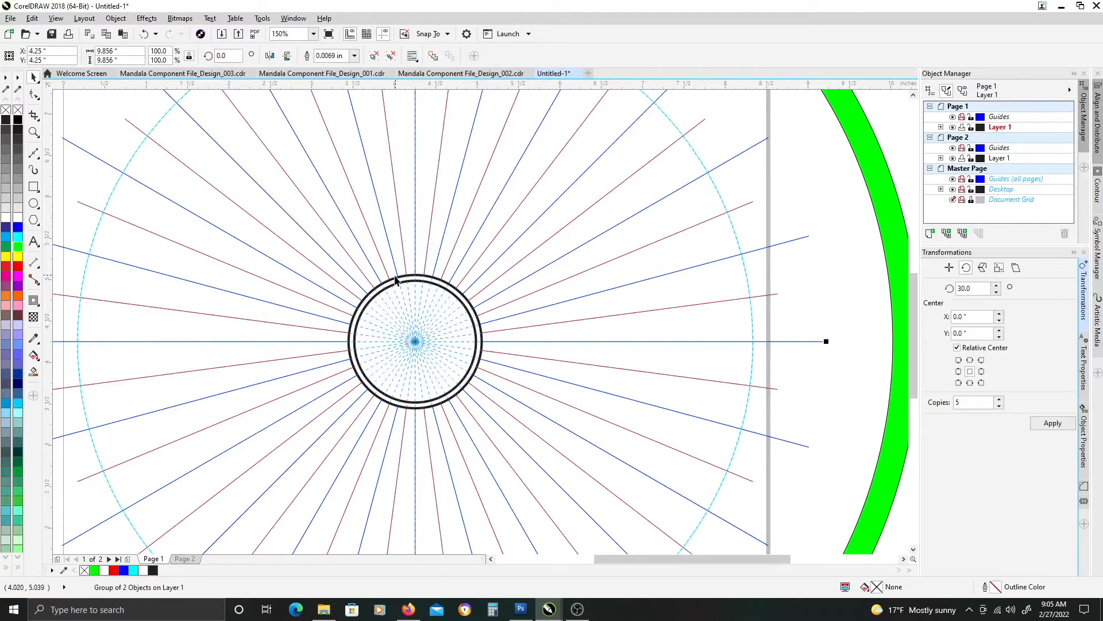
left_click(398, 282, "ctrl")
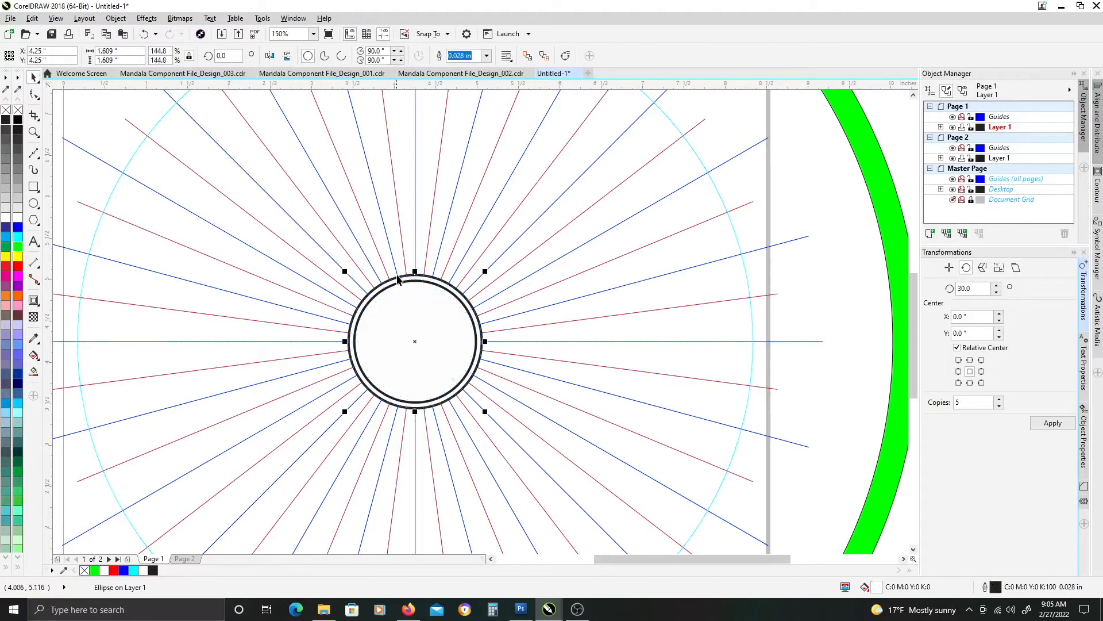
left_click(380, 226)
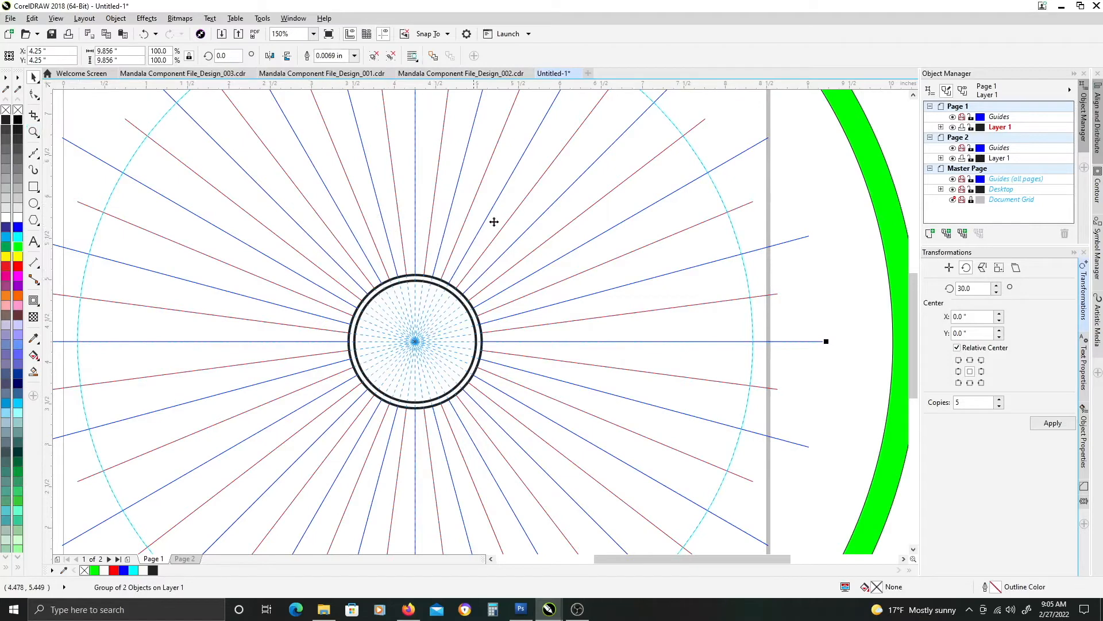
left_click(390, 285)
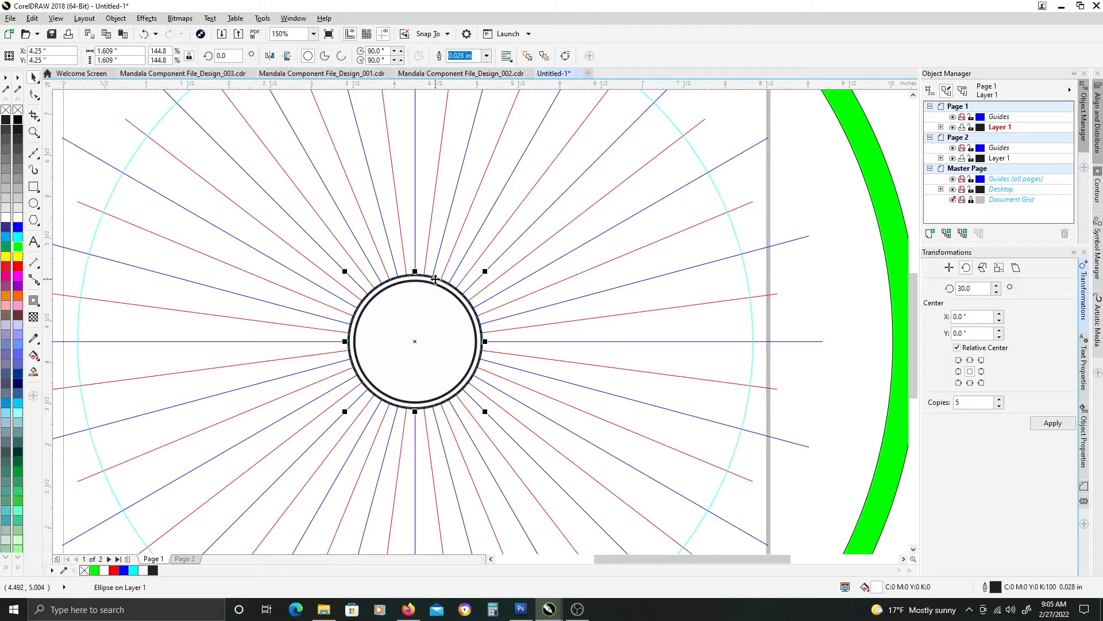
left_click(7, 125)
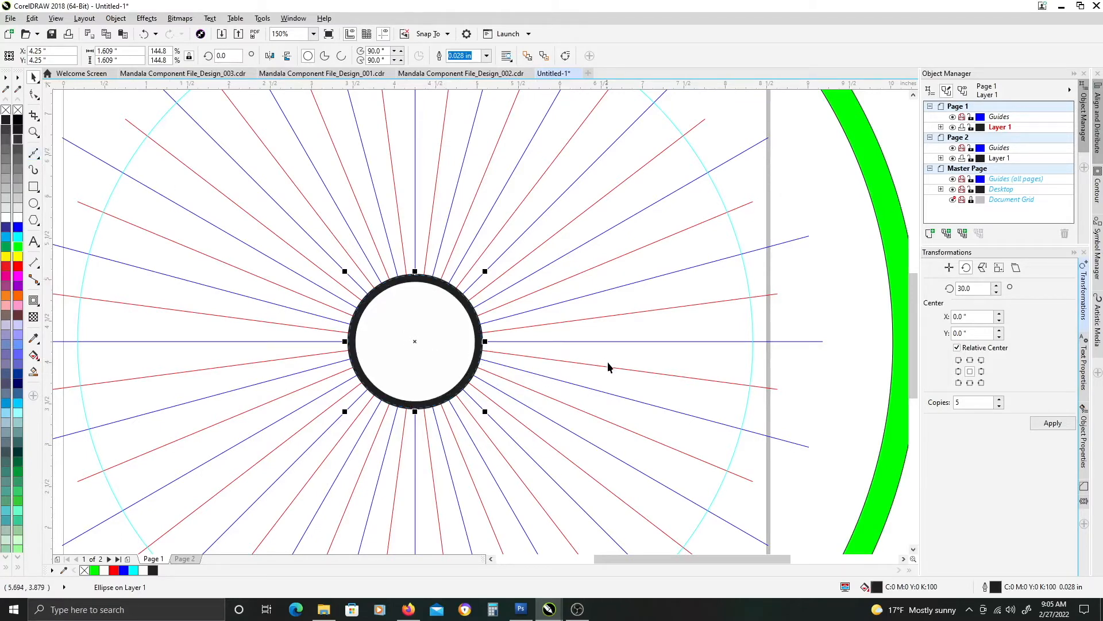
Centre a copy of the narrow flame-shaped petal on the grid and raise it along the vertical guide line, behind the black ring's upper edge.
scroll(632, 364, "down", 2)
left_click_drag(743, 485, 399, 304)
scroll(399, 303, "up", 2)
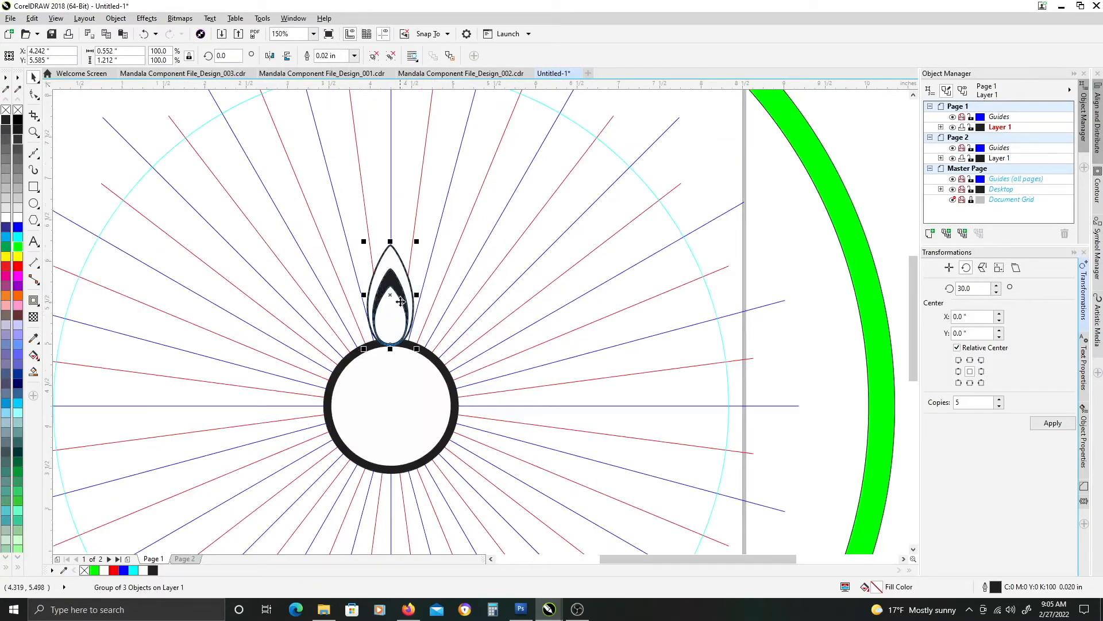
key("p")
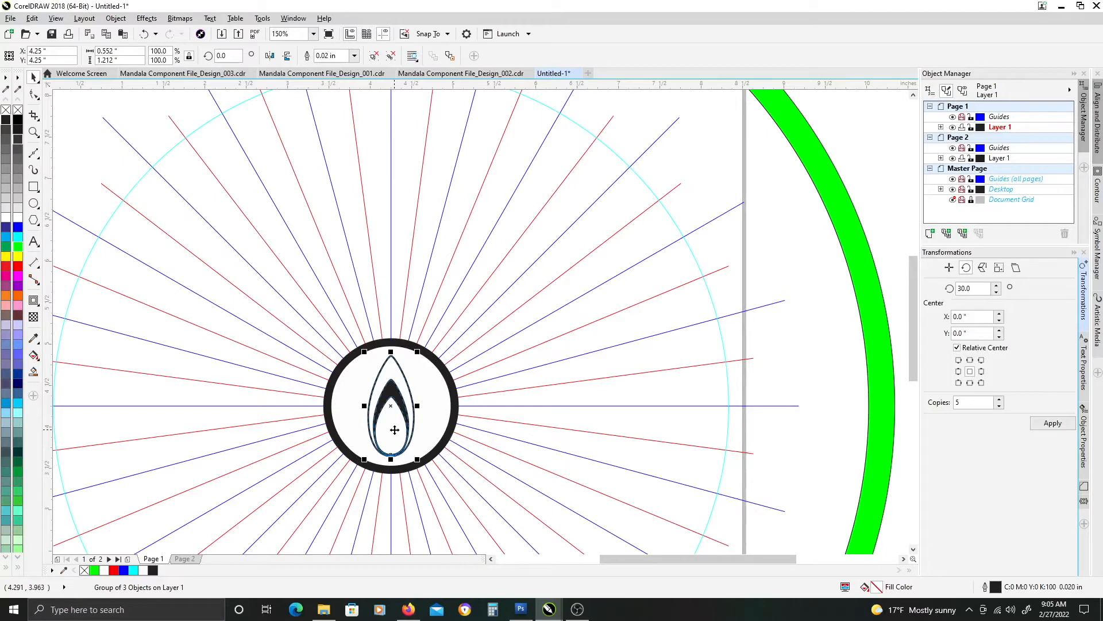
left_click_drag(395, 430, 385, 333)
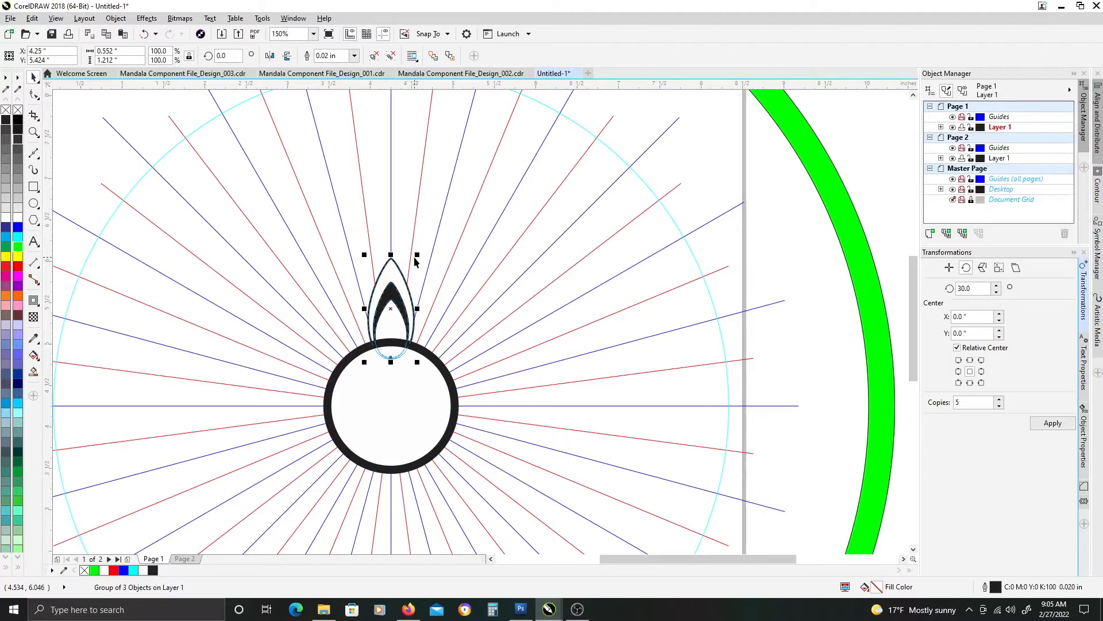
Fine-tune the flame petal's height on the vertical guide line and enlarge it to about 0.575 by 1.263 inches.
left_click_drag(395, 325, 404, 292)
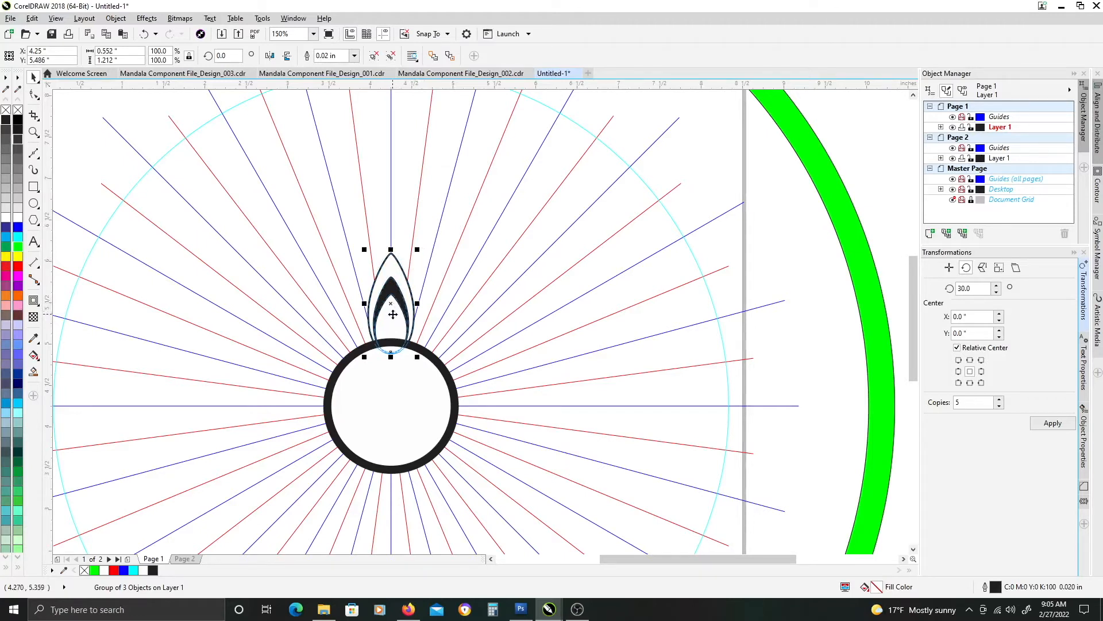
key("Down")
key("Down")
key("Down")
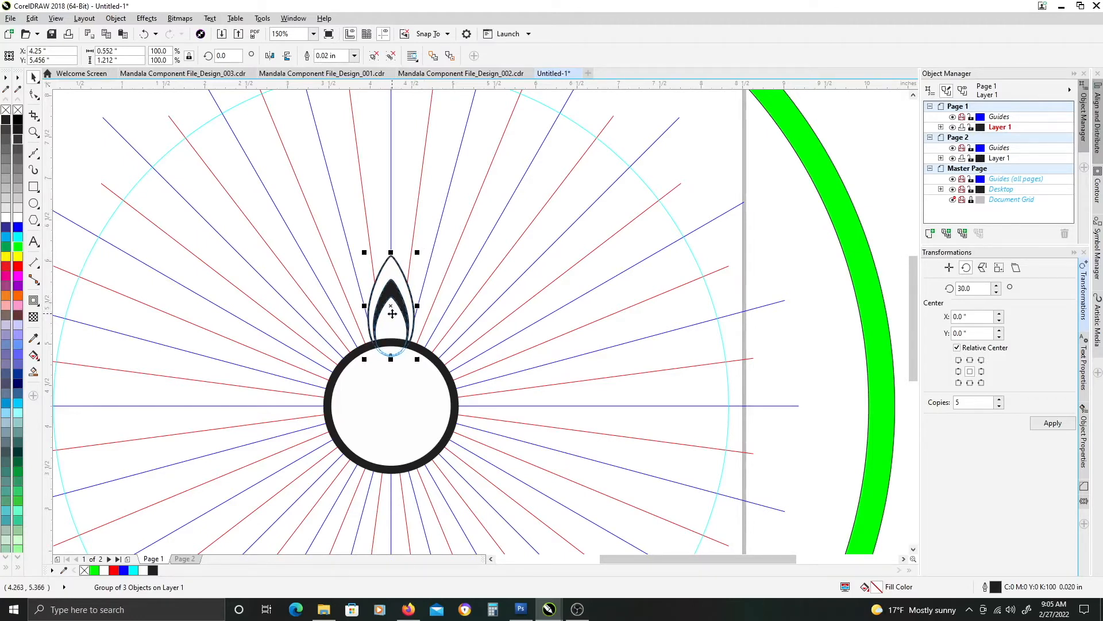
left_click_drag(423, 252, 410, 338)
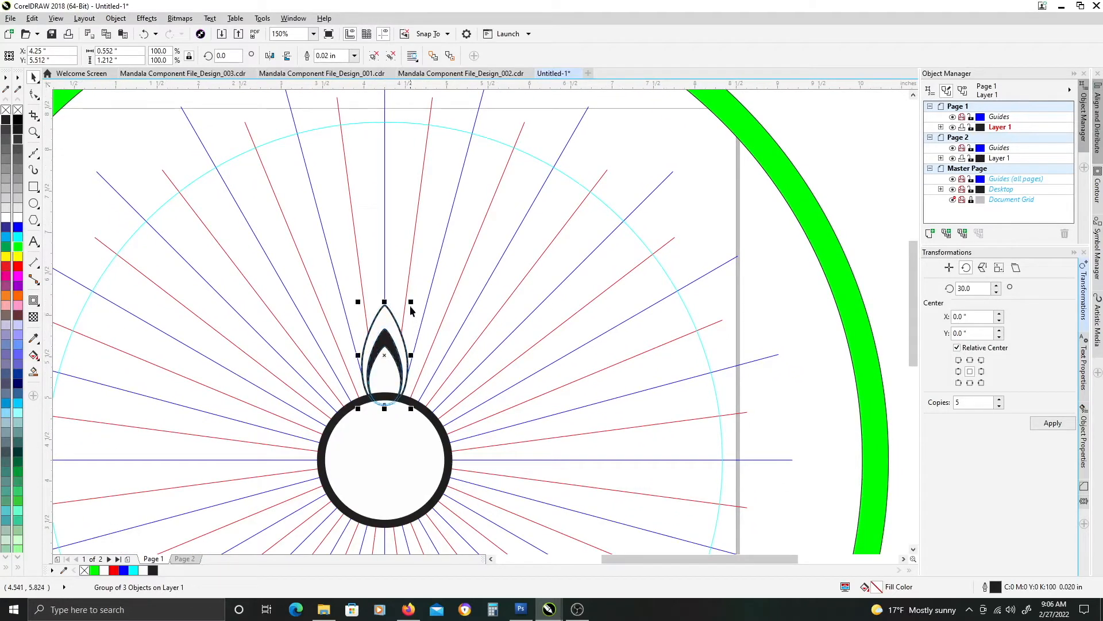
left_click_drag(411, 301, 412, 299)
key("Down")
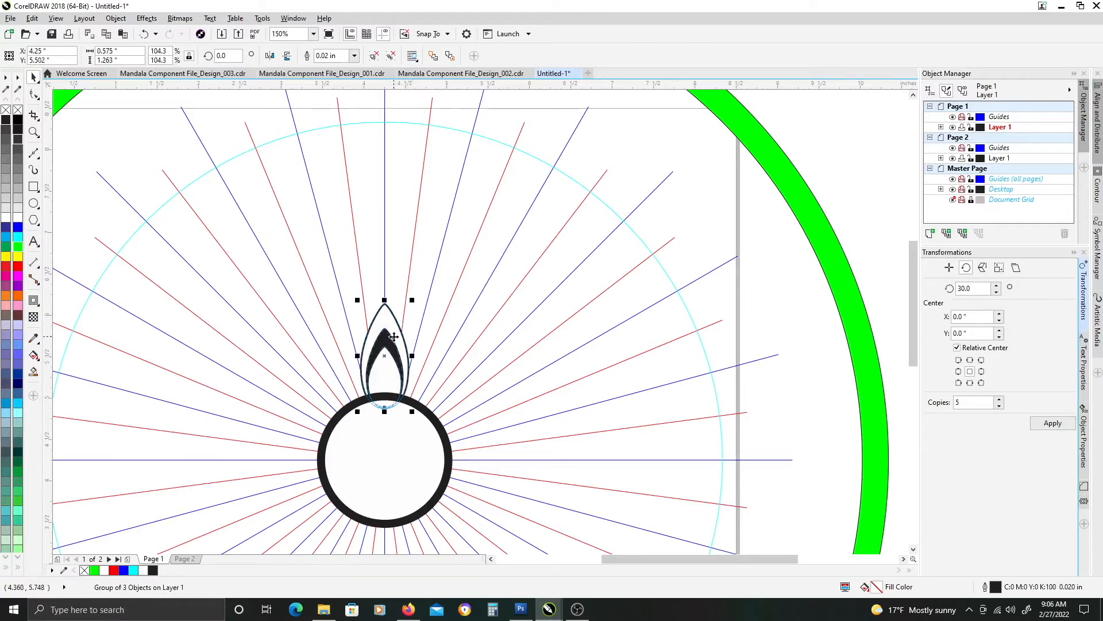
Rotate the flame petal together with the green outer ring in 30° increments, making 11 copies.
scroll(394, 337, "down", 2)
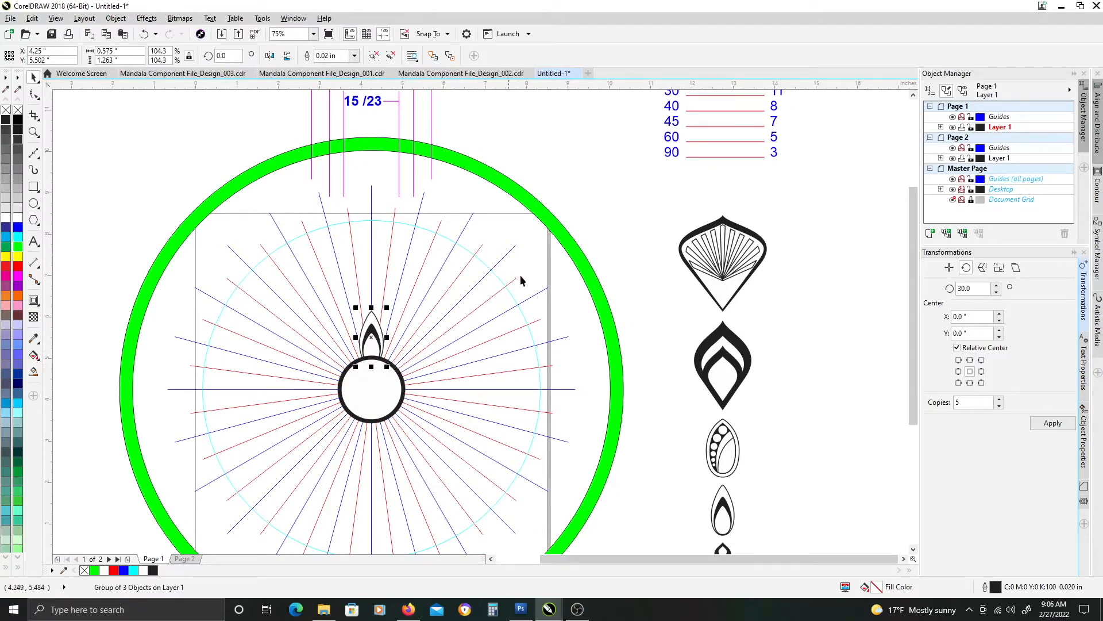
left_click(556, 234, "shift")
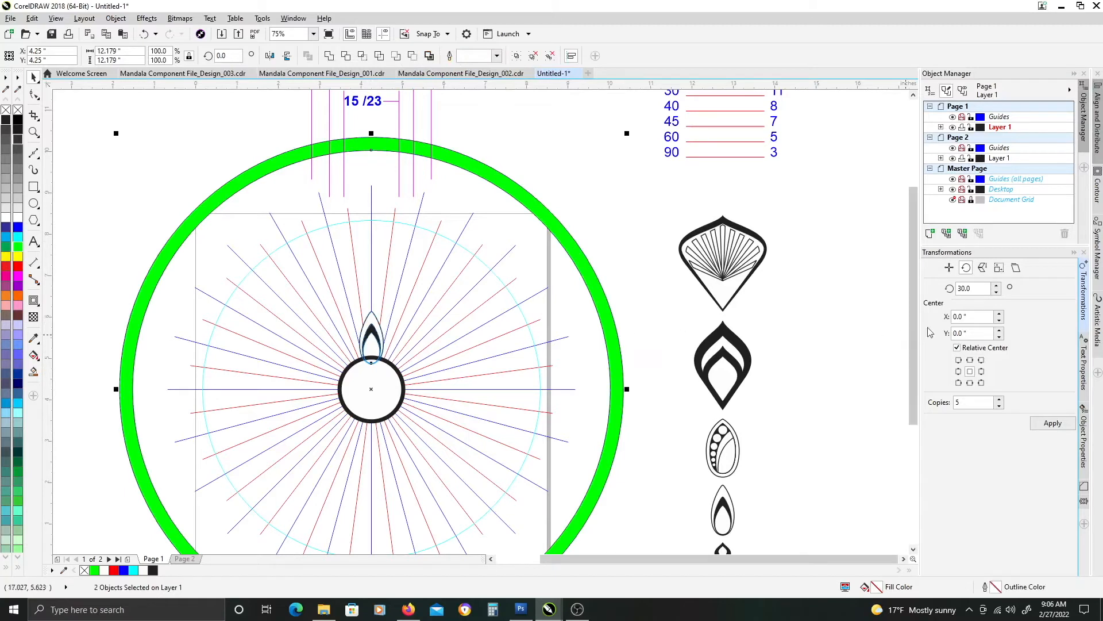
left_click_drag(979, 287, 945, 294)
left_click_drag(972, 406, 943, 400)
left_click(1052, 423)
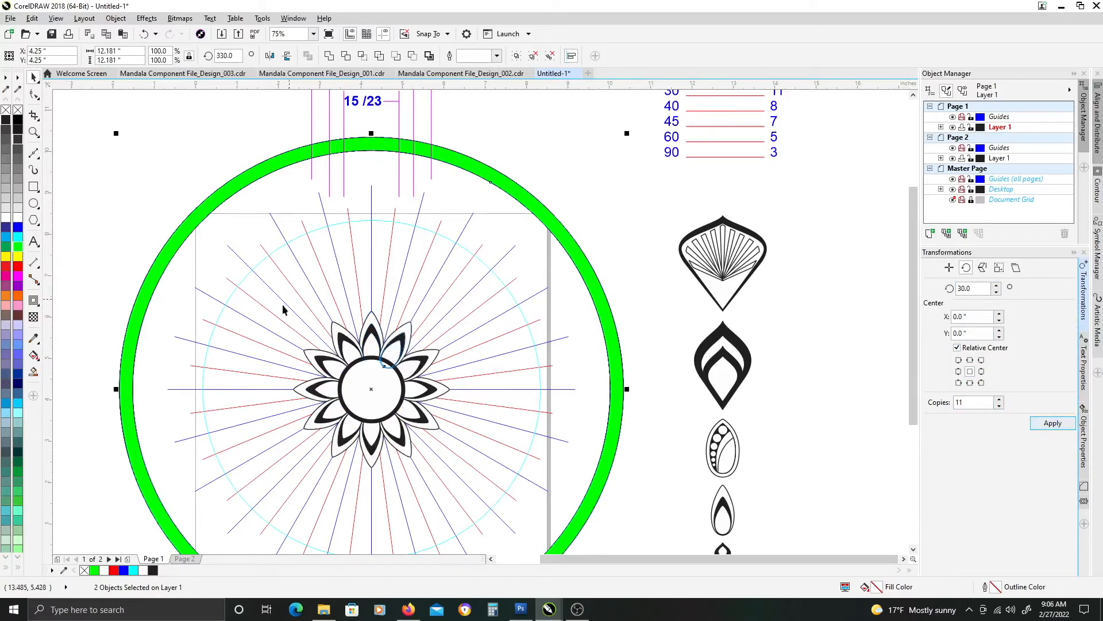
Group six alternating petals around the black ring, starting with the uppermost one on the vertical guide line.
left_click_drag(402, 384, 379, 334)
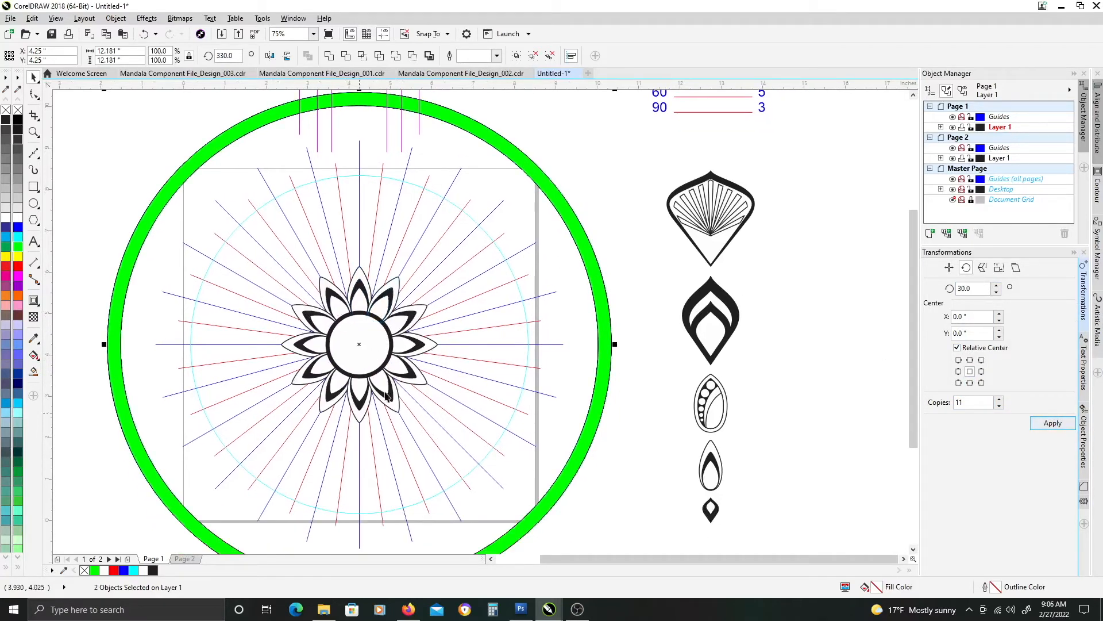
scroll(357, 343, "up", 2)
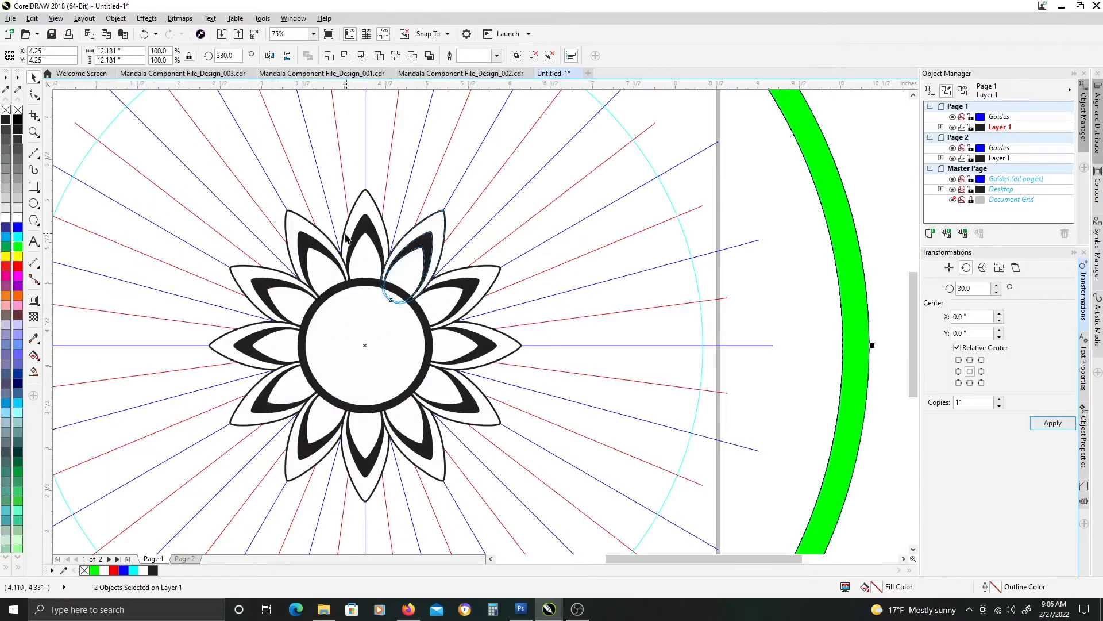
left_click_drag(387, 275, 419, 235)
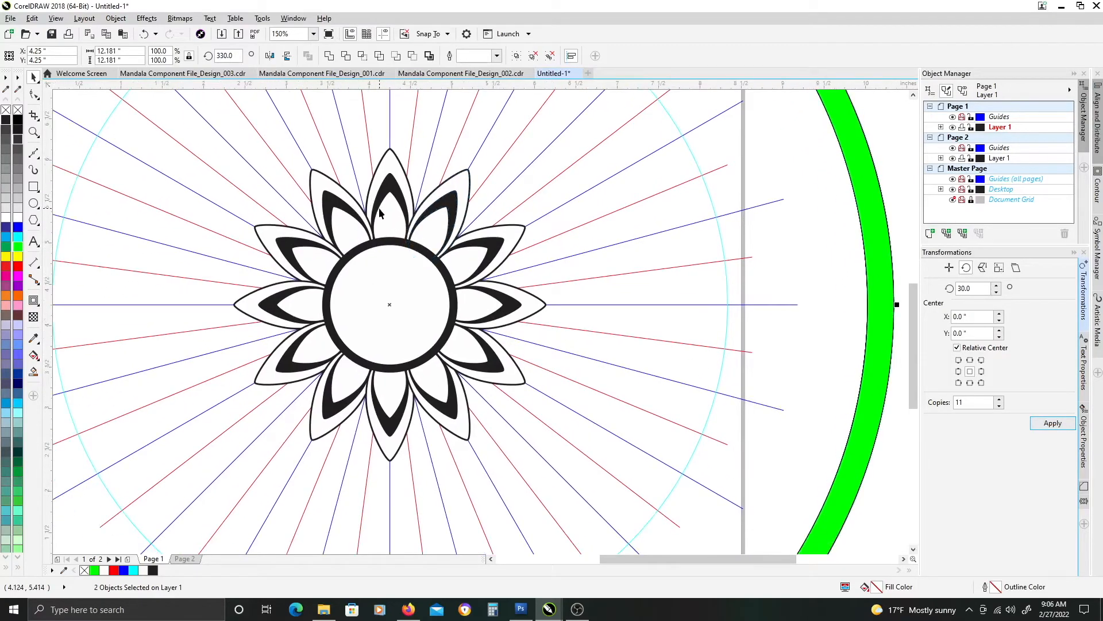
left_click(378, 208)
left_click(308, 252, "shift")
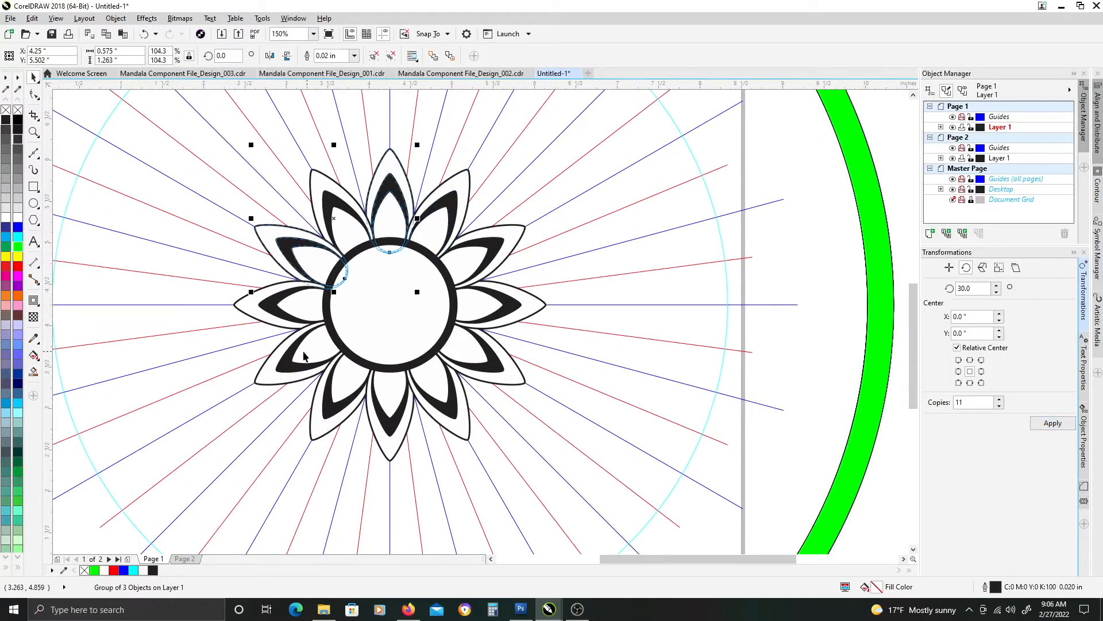
left_click(304, 354, "shift")
left_click(396, 416, "shift")
left_click(486, 359, "shift")
left_click(482, 253, "shift")
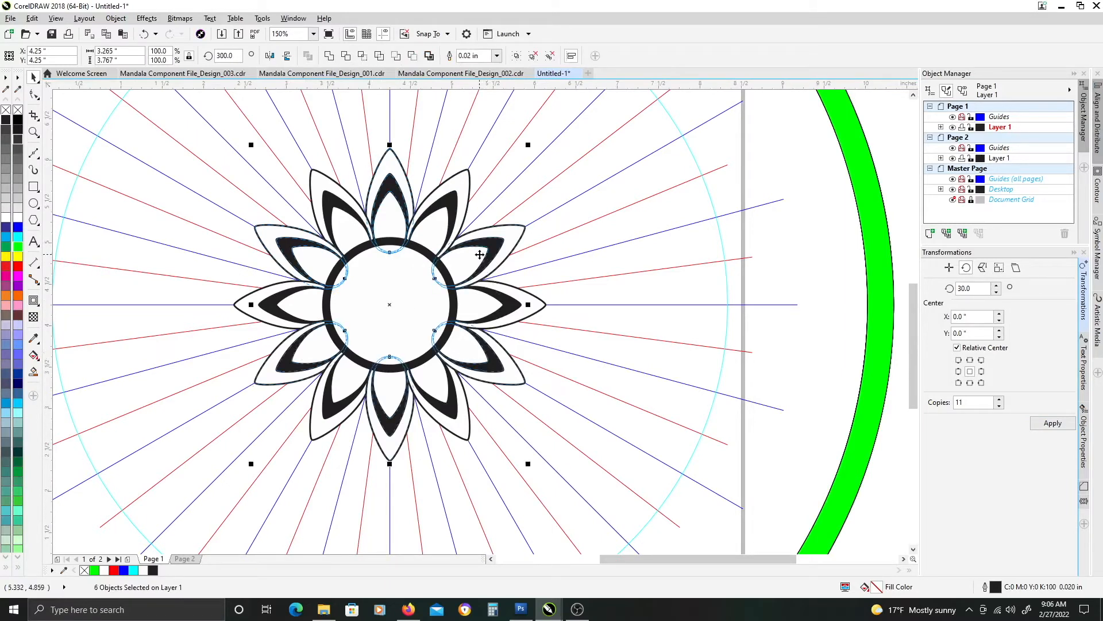
key("ctrl+g")
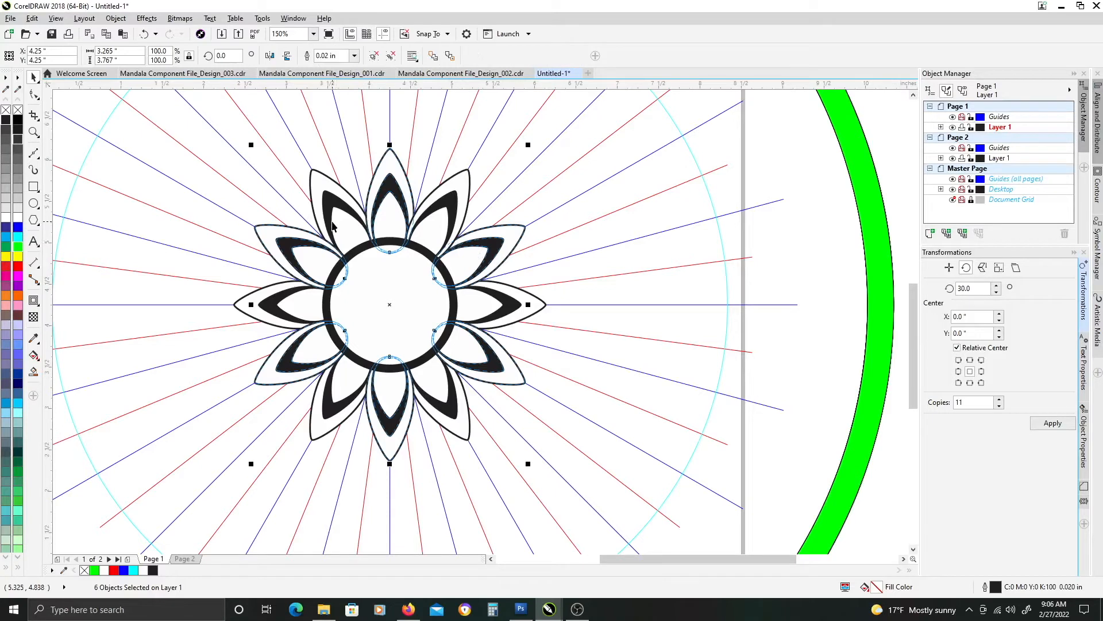
Group the other six alternating petals around the black ring and clear the selection.
left_click(339, 220)
left_click(281, 301, "shift")
left_click(324, 402, "shift")
left_click(454, 396, "shift")
left_click(501, 307, "shift")
left_click(441, 211, "shift")
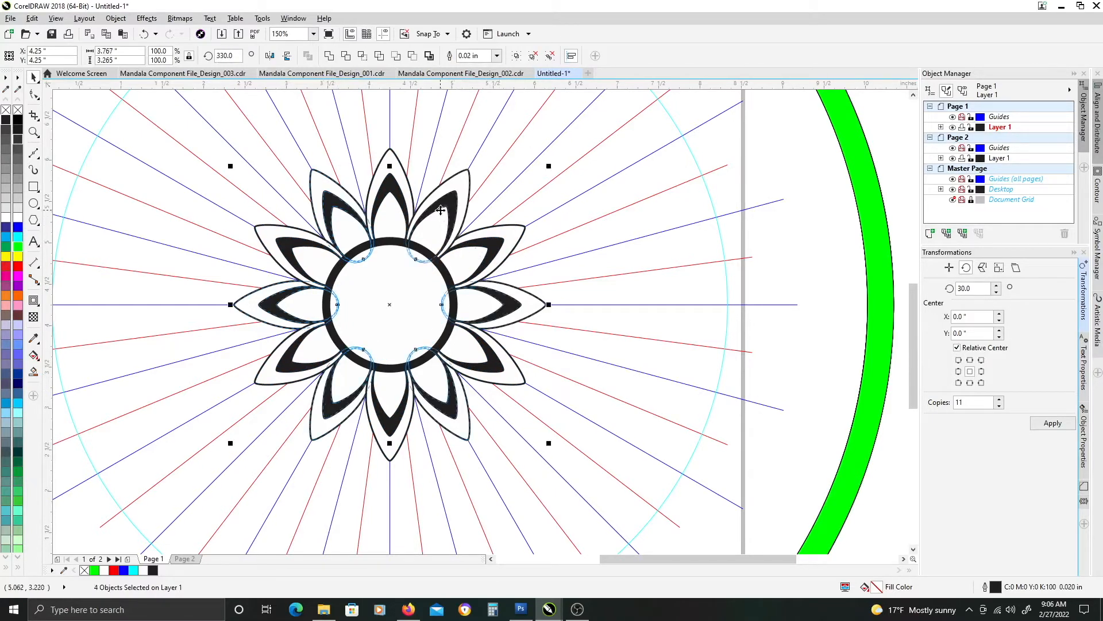
key("ctrl+g")
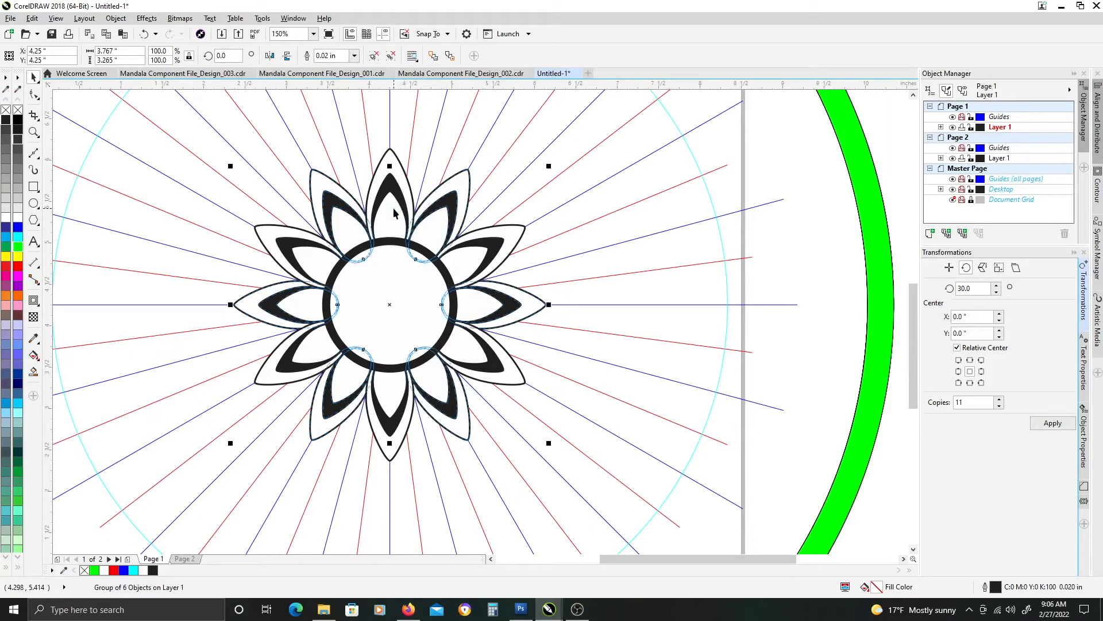
left_click(389, 212, "shift")
left_click(389, 213)
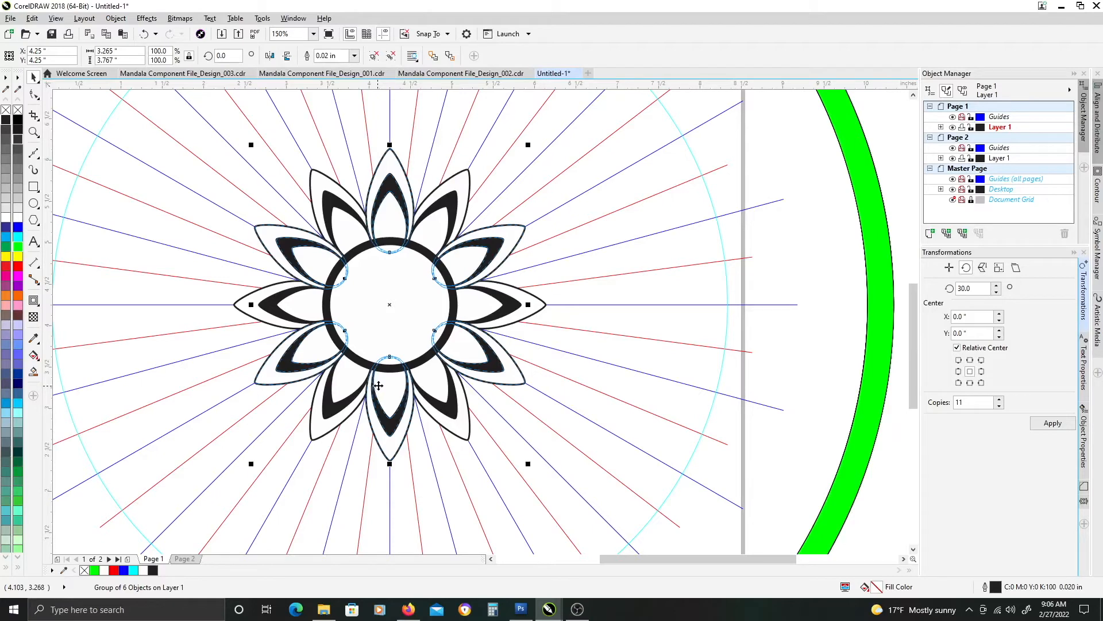
scroll(478, 277, "down", 1)
left_click_drag(478, 276, 459, 335)
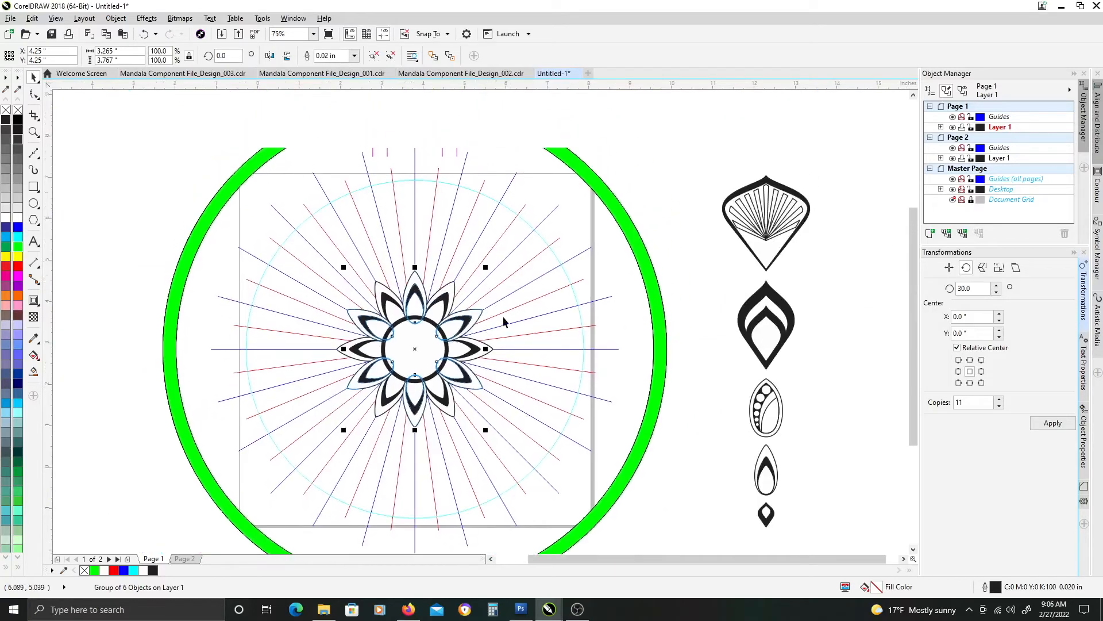
left_click(701, 299)
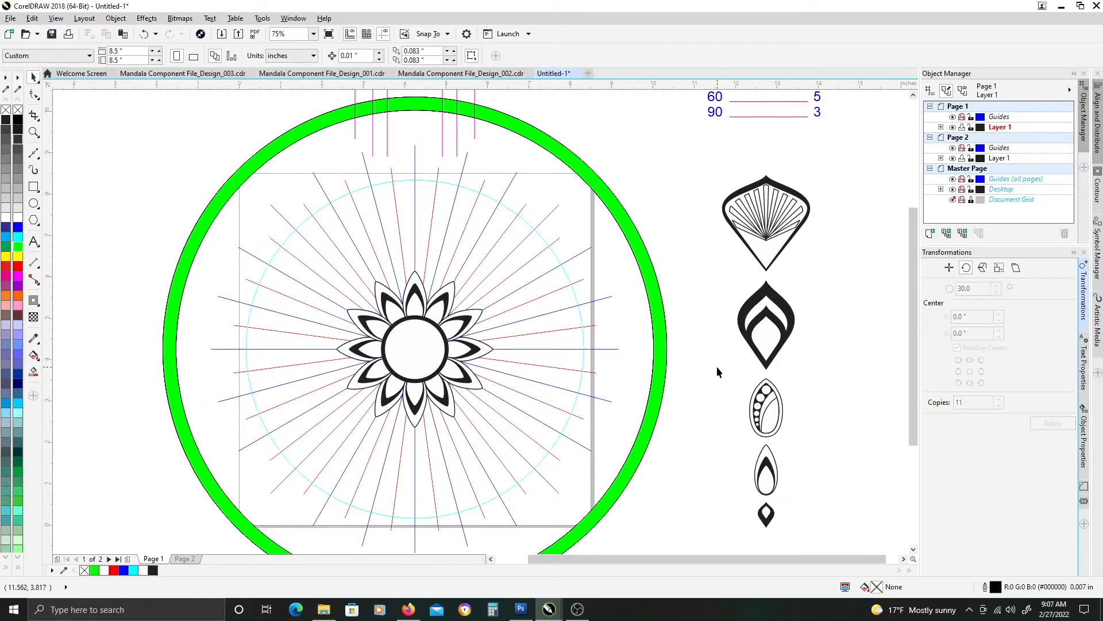
Copy the smallest diamond component onto the vertical guide line, over the tip of the flower's uppermost petal.
left_click(769, 514)
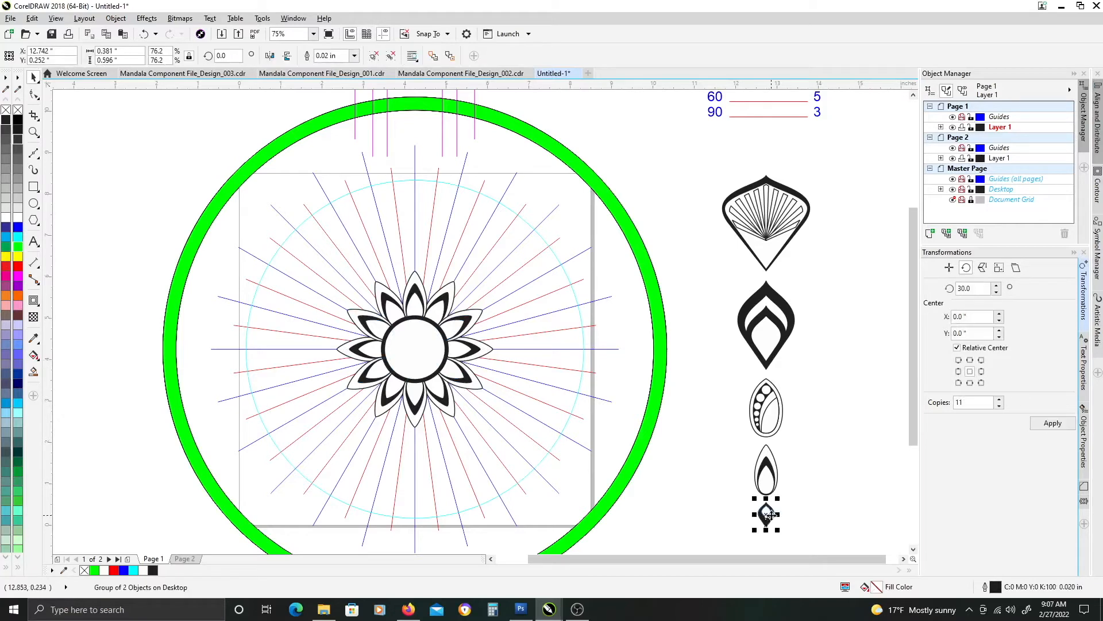
left_click_drag(770, 514, 414, 286)
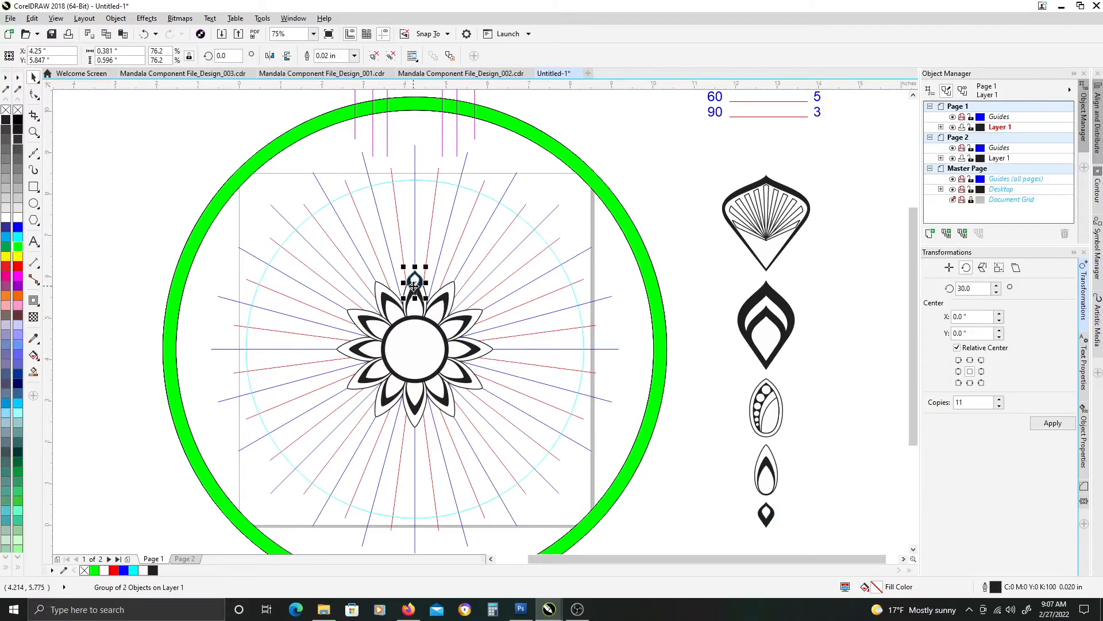
scroll(414, 286, "up", 2)
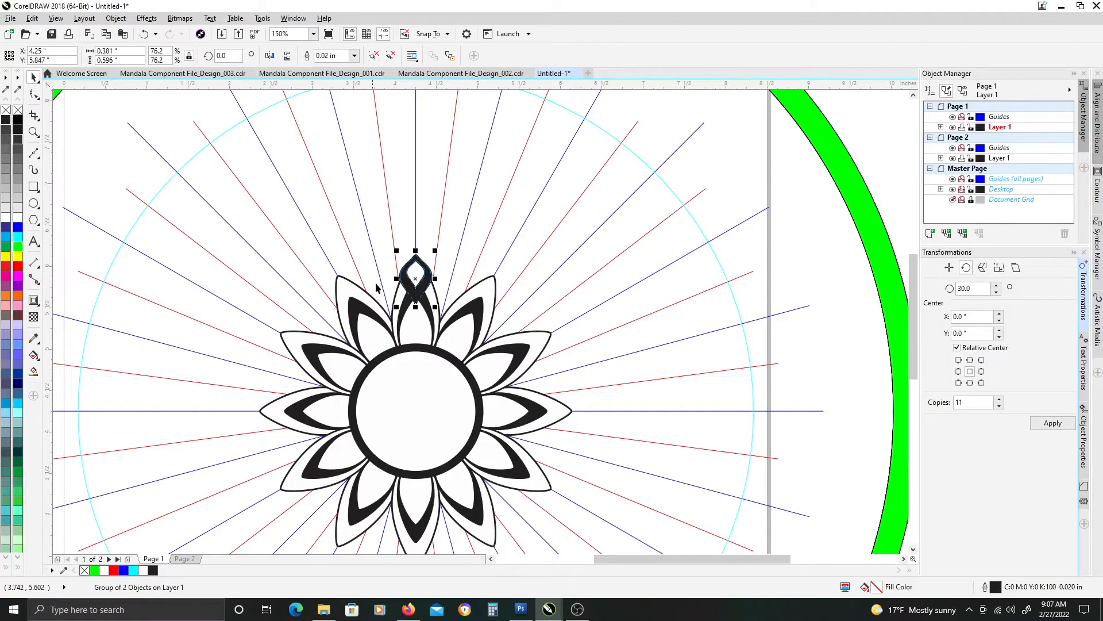
left_click_drag(415, 271, 382, 284)
key("ctrl+z")
scroll(432, 299, "down", 1)
left_click_drag(451, 313, 439, 303)
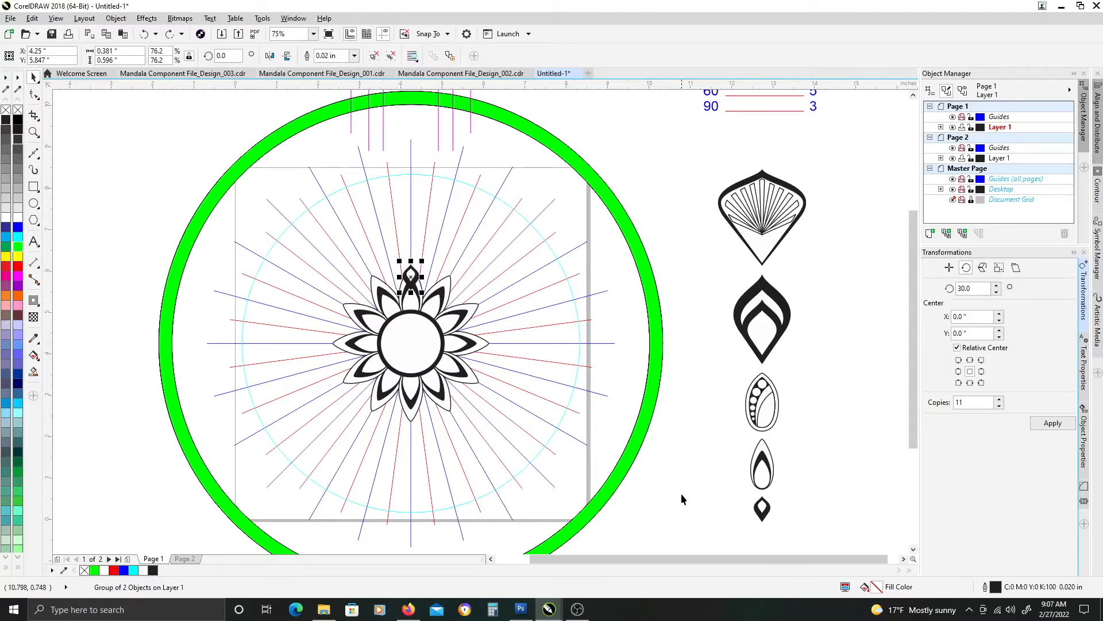
Rotate the petal flower and its black-ringed centre circle together by 15°, leaving the diamond out of the selection.
left_click(377, 289, "shift")
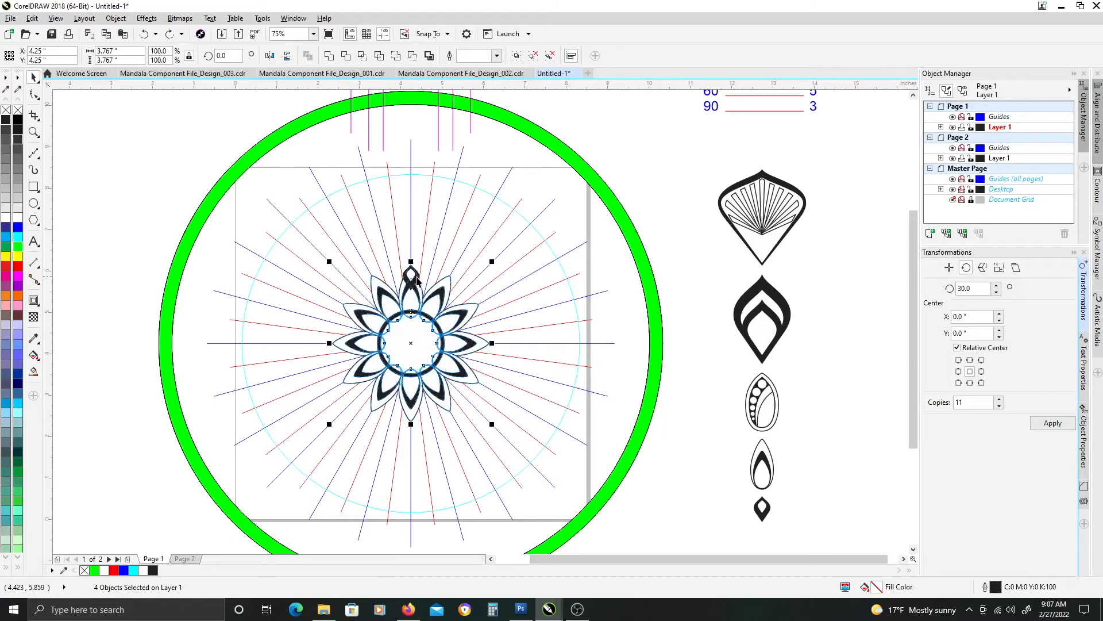
left_click_drag(410, 313, 340, 324)
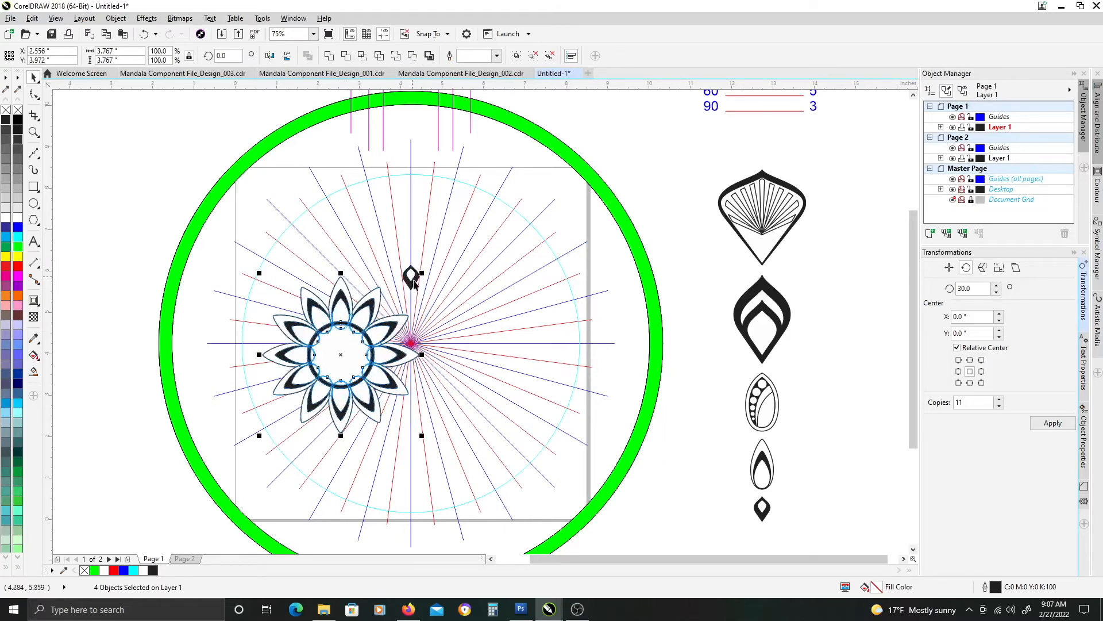
key("ctrl+z")
left_click(225, 55)
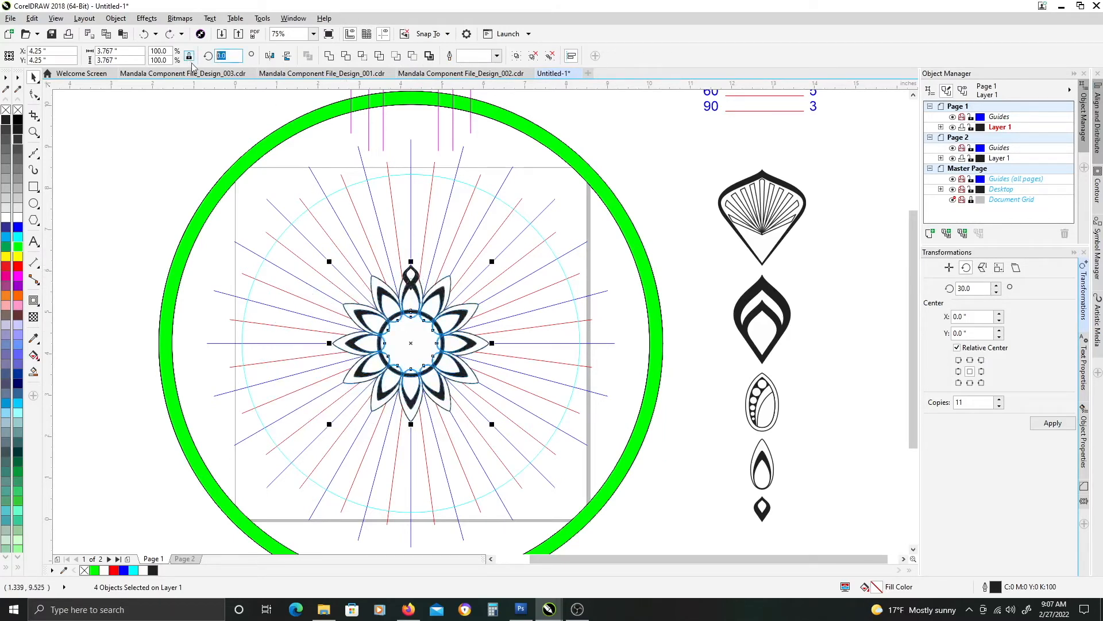
type("15")
key("Return")
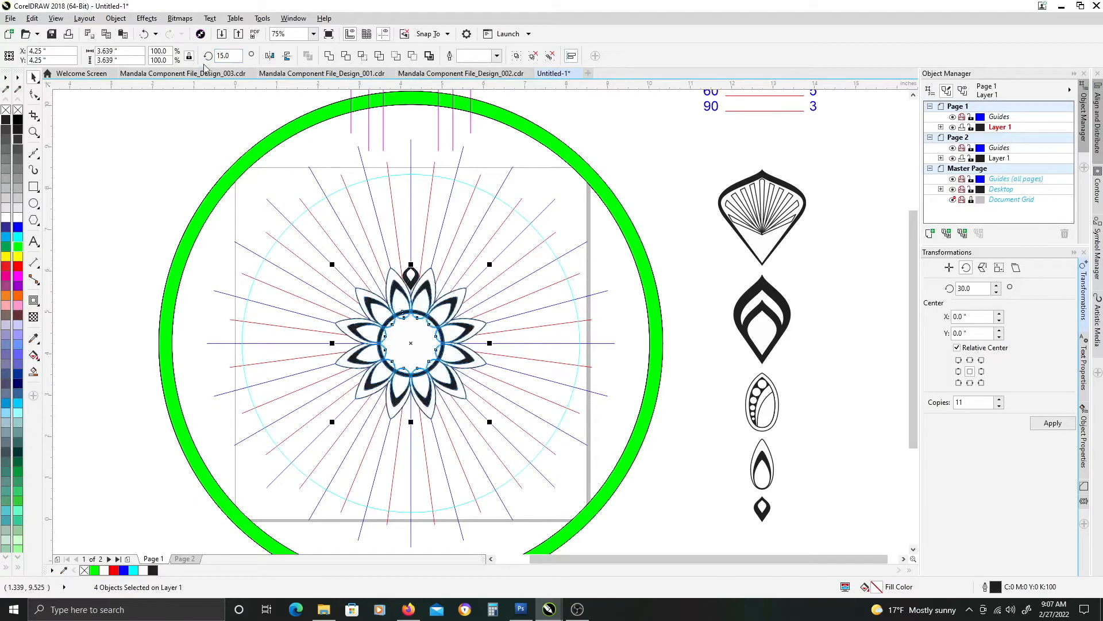
Lower the diamond along the vertical guide line between the two uppermost petals and enlarge it to about 0.419 by 0.655 inches.
scroll(428, 316, "up", 2)
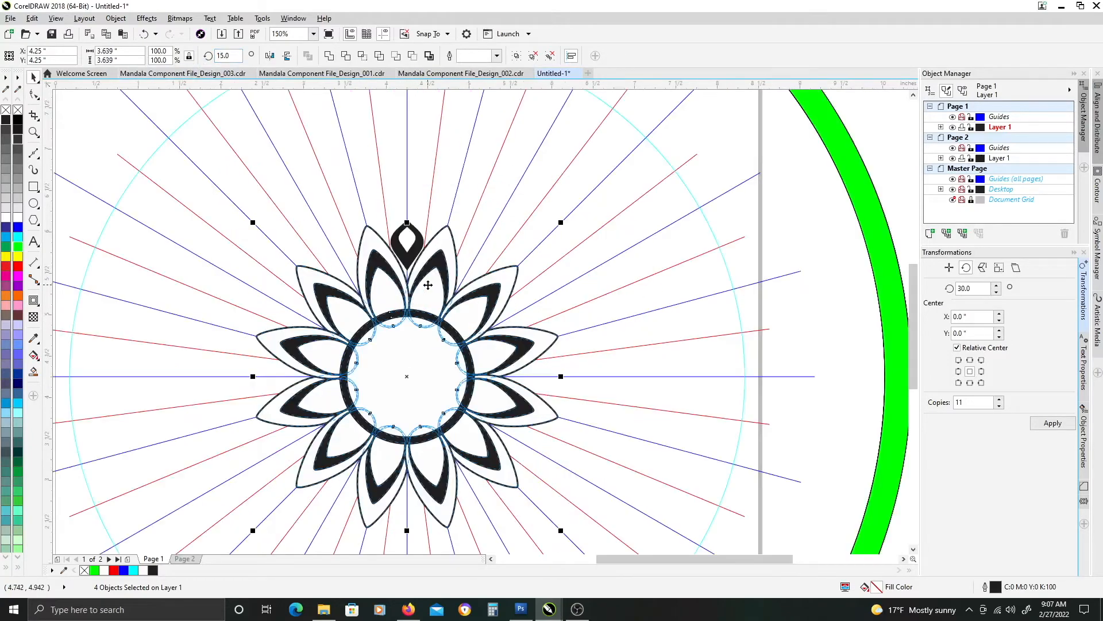
left_click(408, 251)
left_click(408, 252)
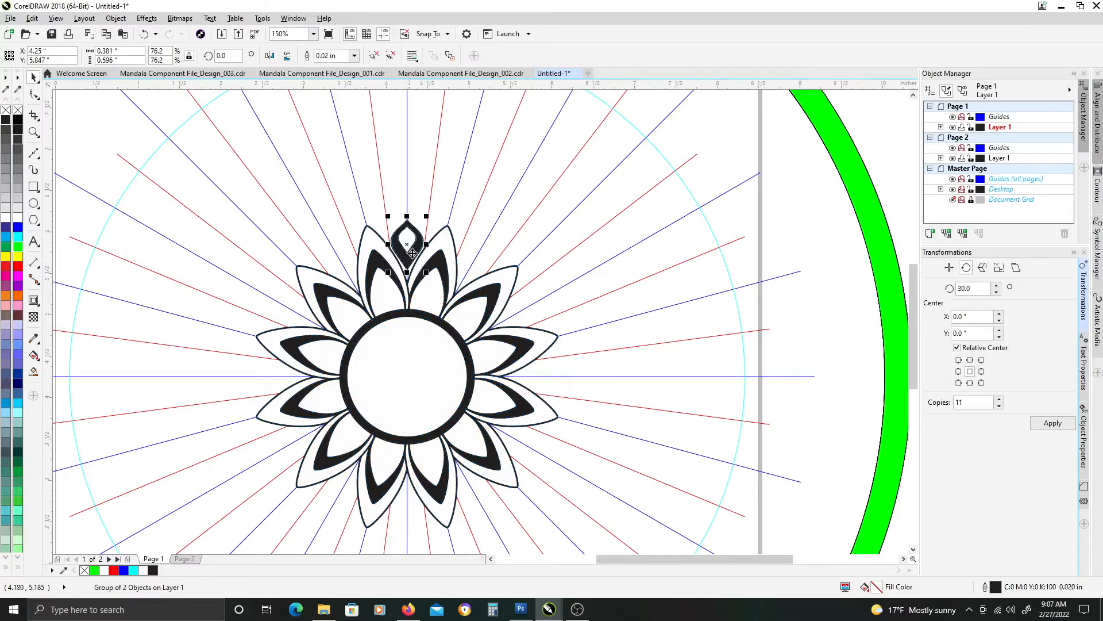
scroll(413, 256, "up", 1)
left_click_drag(405, 222, 405, 238)
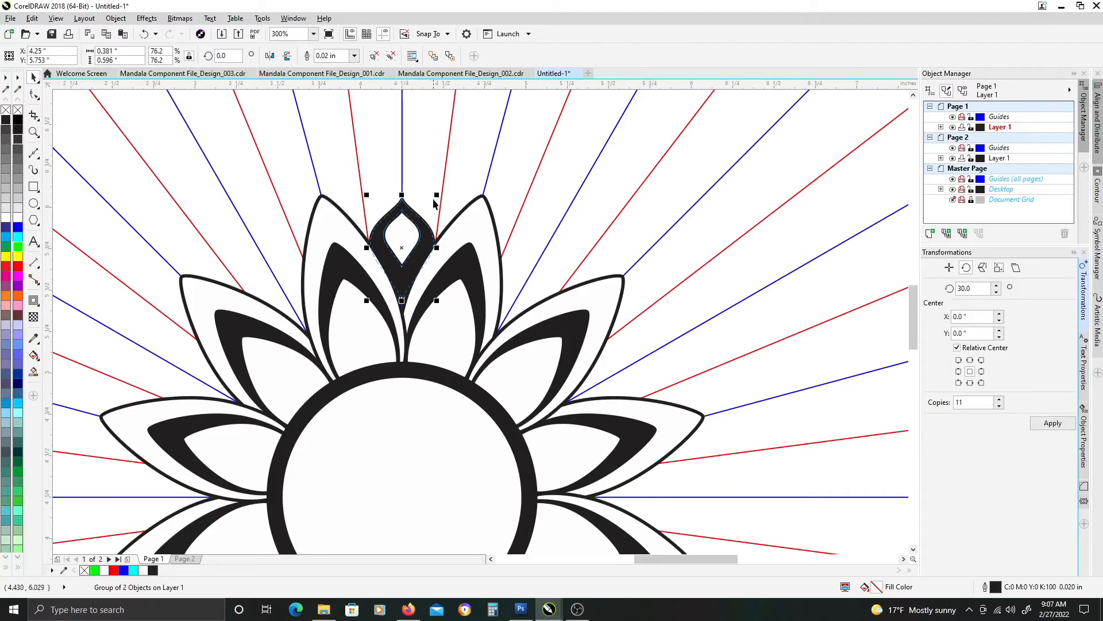
left_click_drag(438, 195, 441, 191)
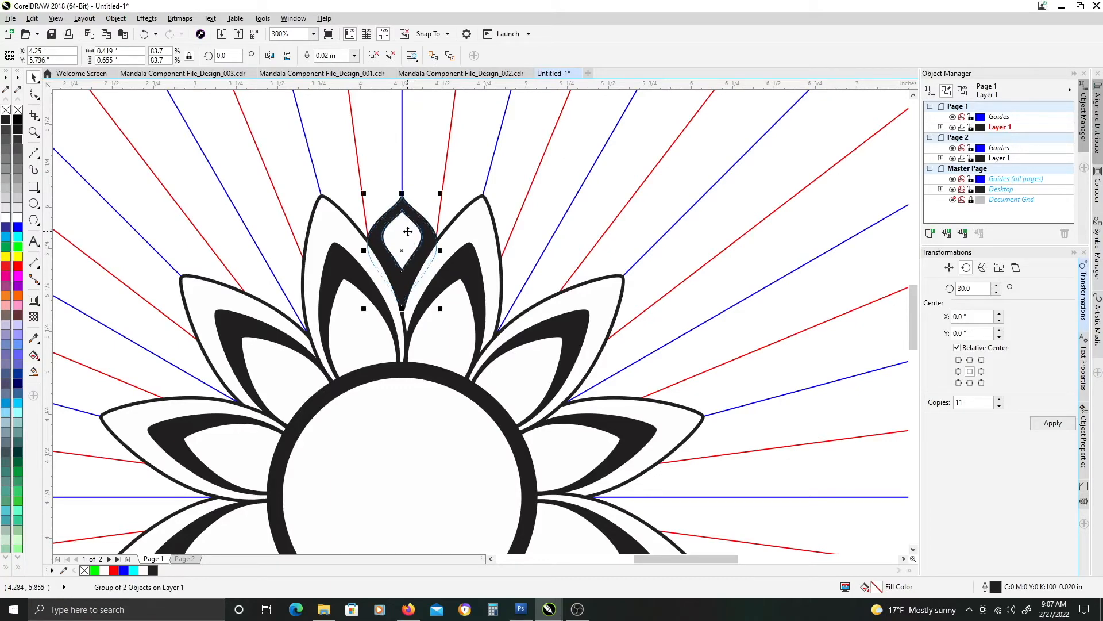
Rotate the diamond together with the green outer ring in 30° increments, making 11 copies.
scroll(410, 230, "down", 3)
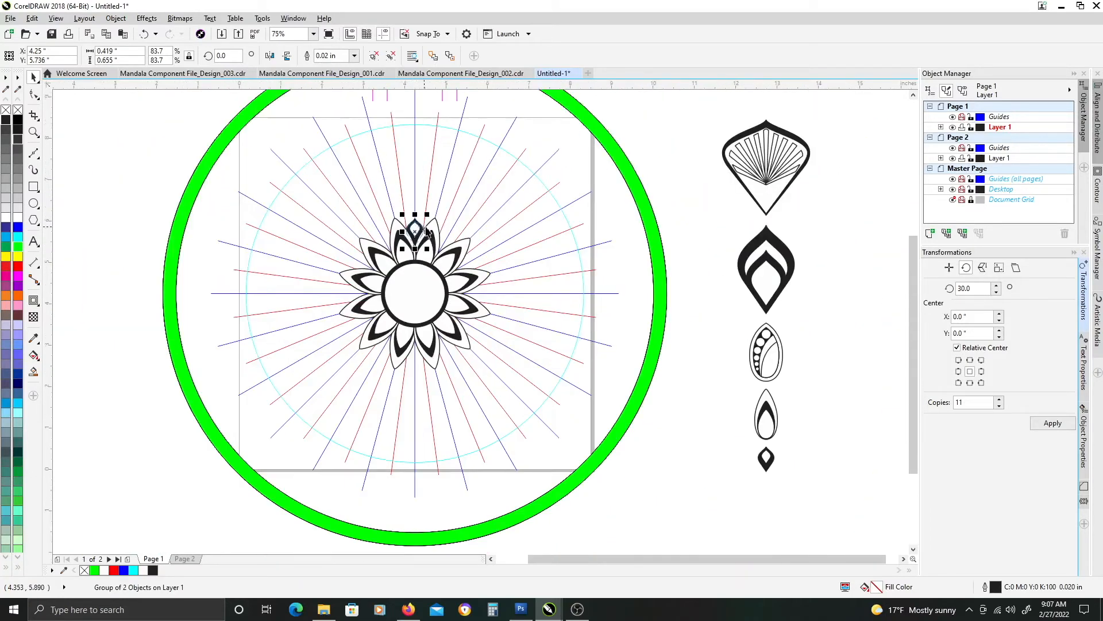
left_click(627, 183, "shift")
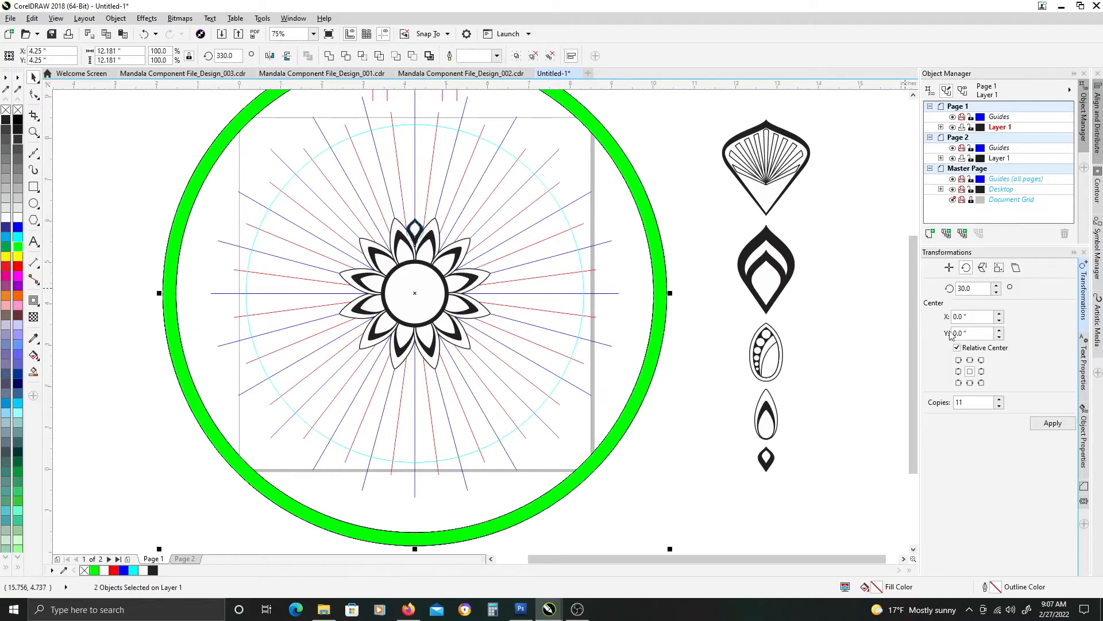
left_click(1037, 424)
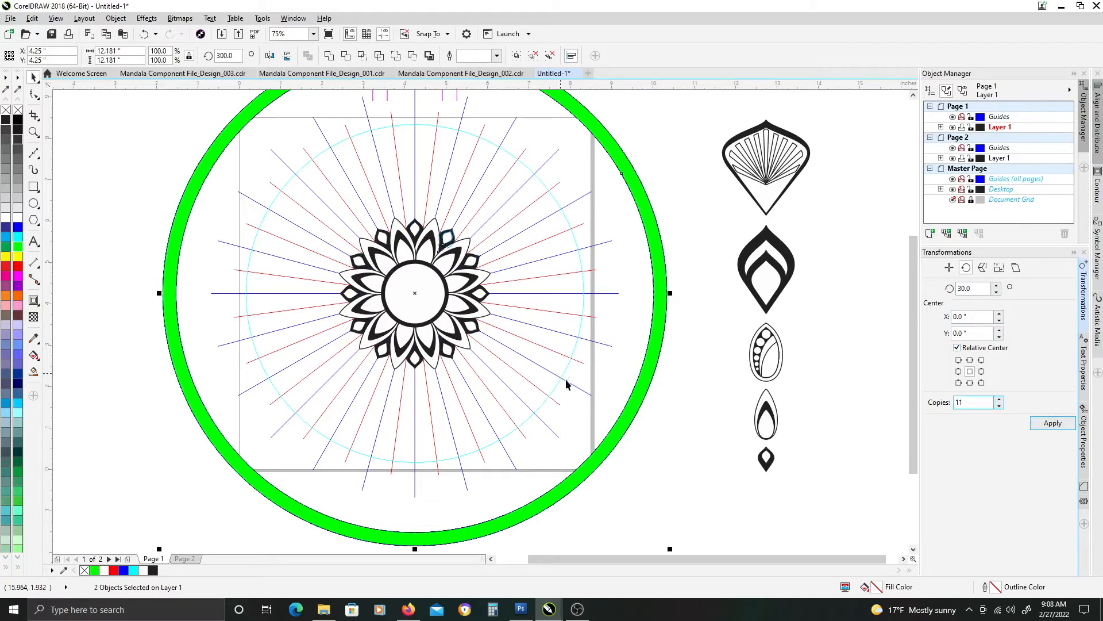
Group all twelve diamonds set between the flower's petals.
left_click_drag(699, 486, 280, 276)
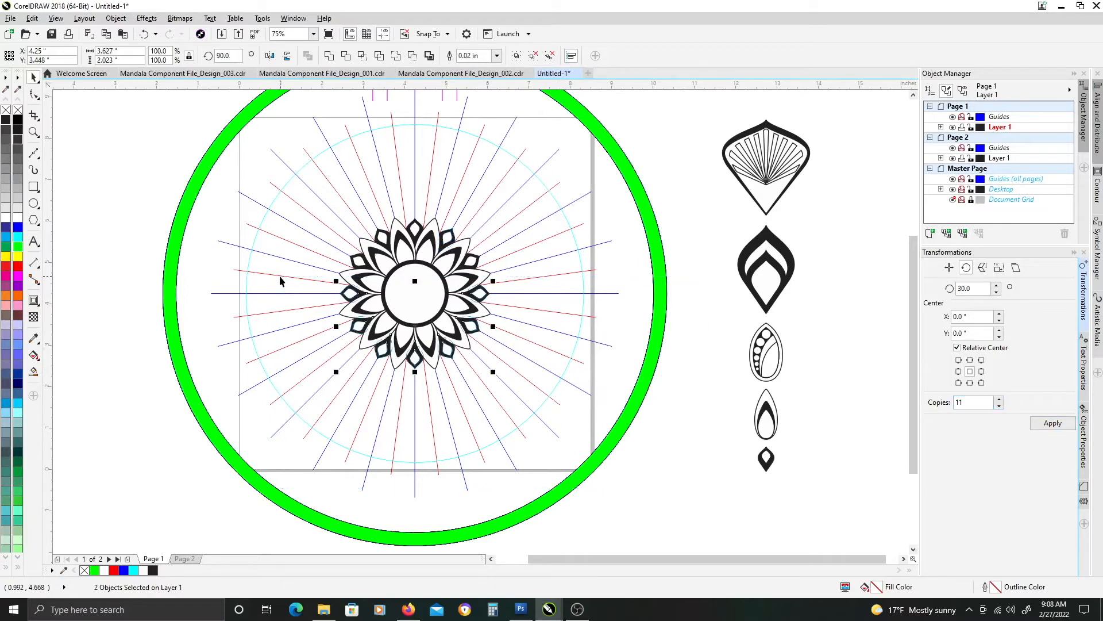
left_click_drag(697, 150, 319, 283)
left_click_drag(385, 238, 232, 240)
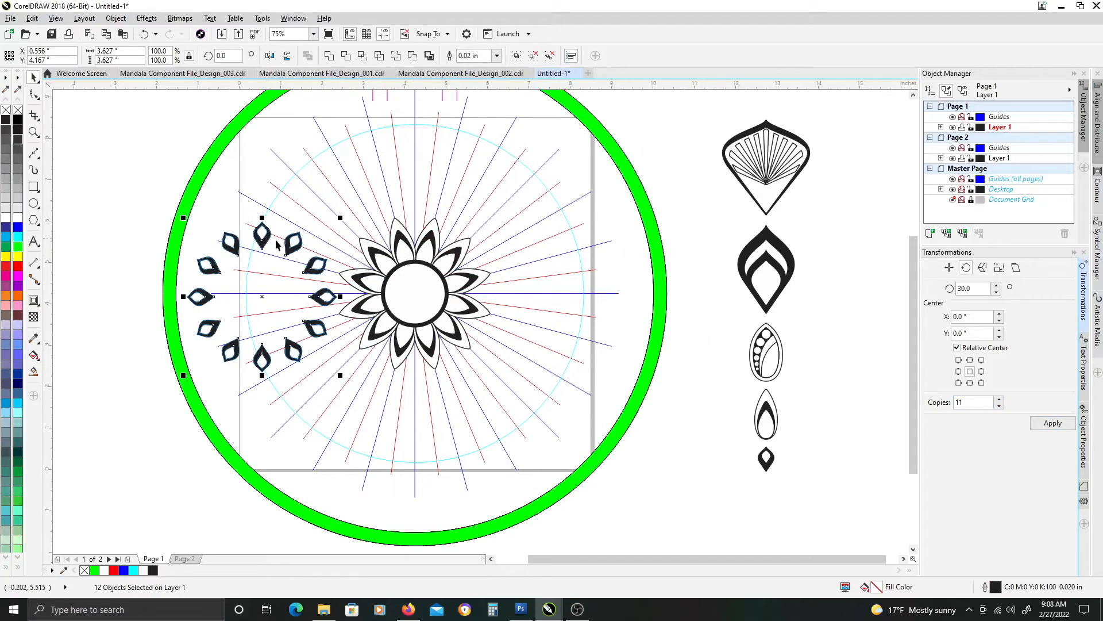
key("ctrl+z")
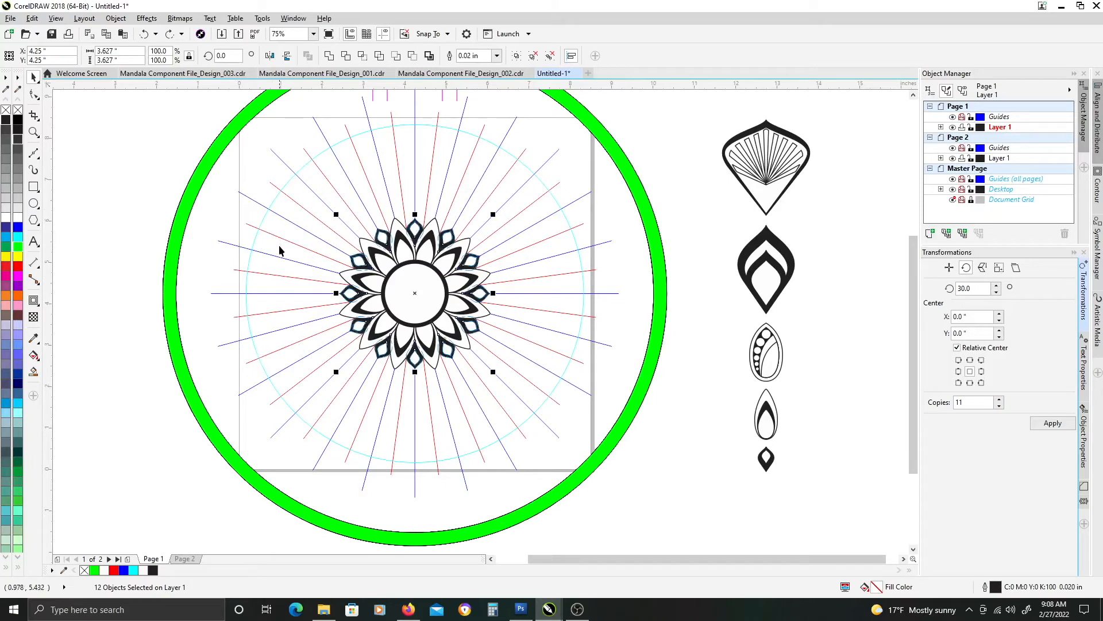
key("ctrl+g")
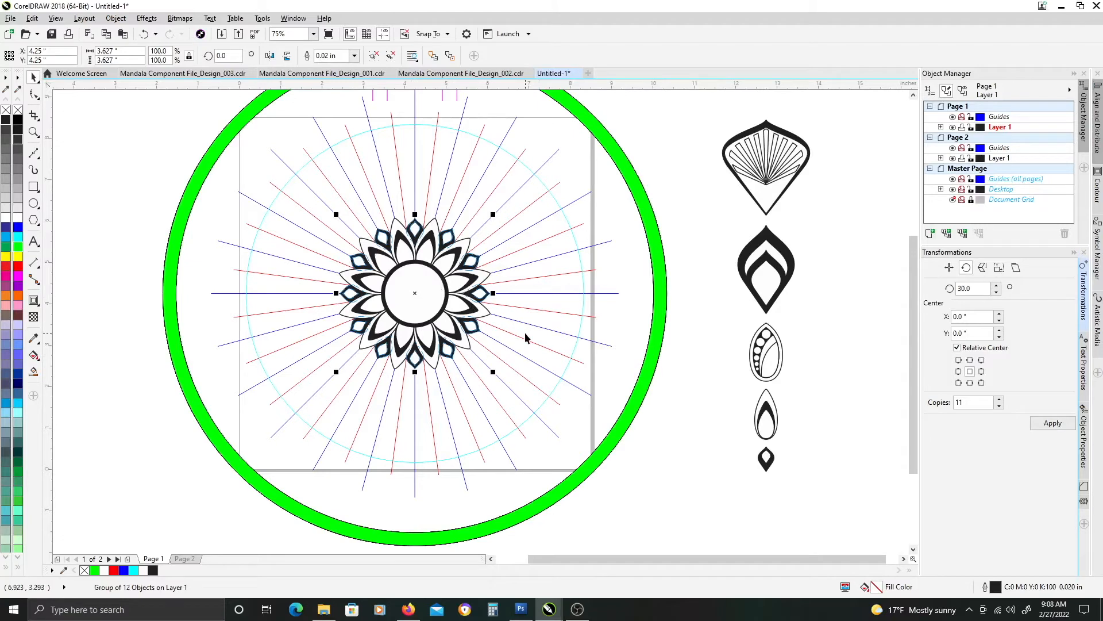
Rotate the whole flower, including petals, diamonds and centre circle, by -15° and clear the selection.
left_click_drag(683, 441, 276, 195)
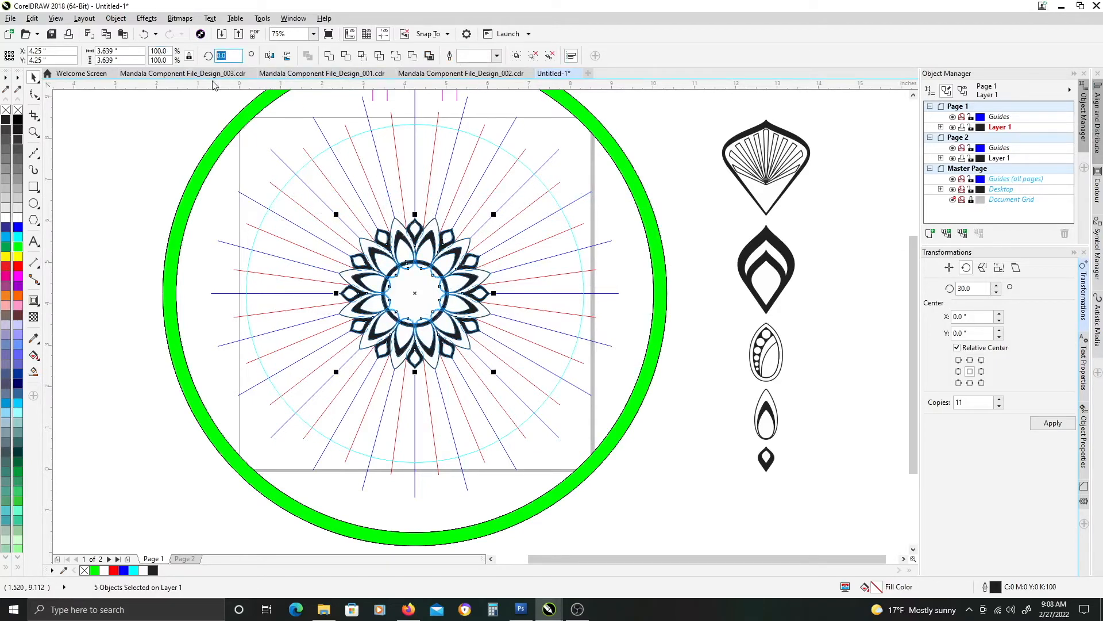
type("-15")
key("Return")
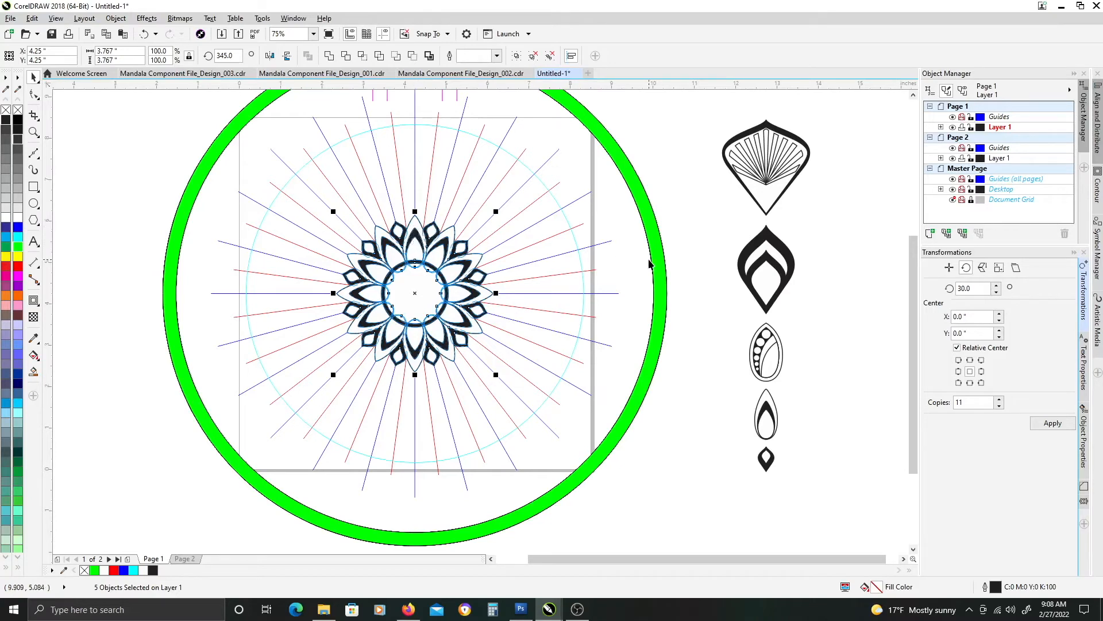
left_click(716, 249)
scroll(746, 344, "up", 1)
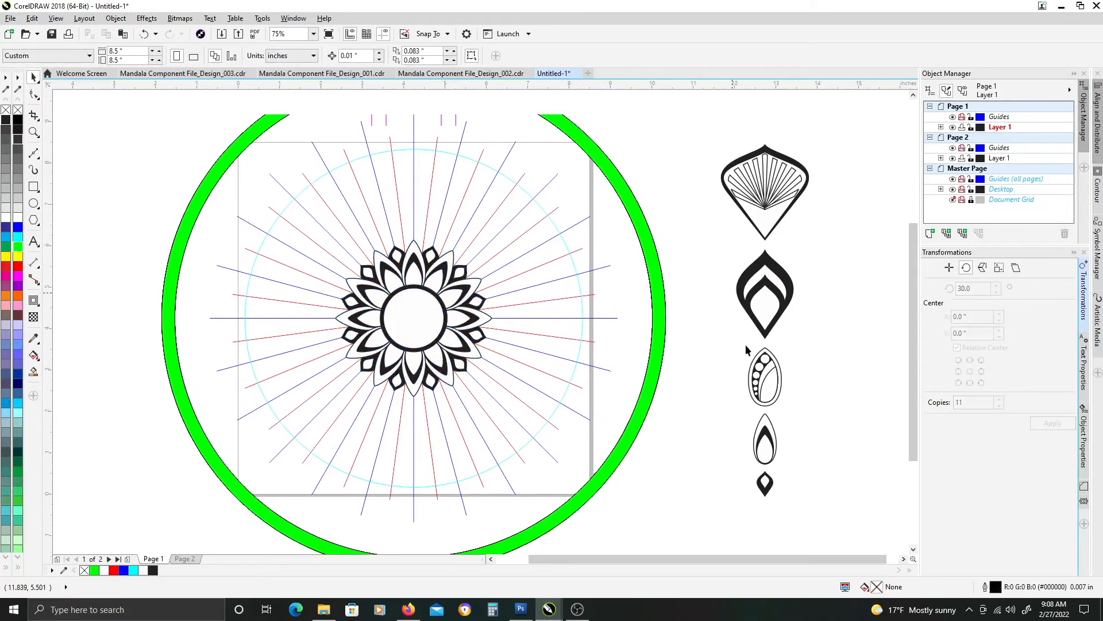
Copy the beaded petal component onto the vertical guide line, centred horizontally and overlapping the flower's uppermost petal, and place it behind the flower.
left_click(765, 369)
left_click_drag(766, 369, 415, 220)
right_click(415, 219)
key("p")
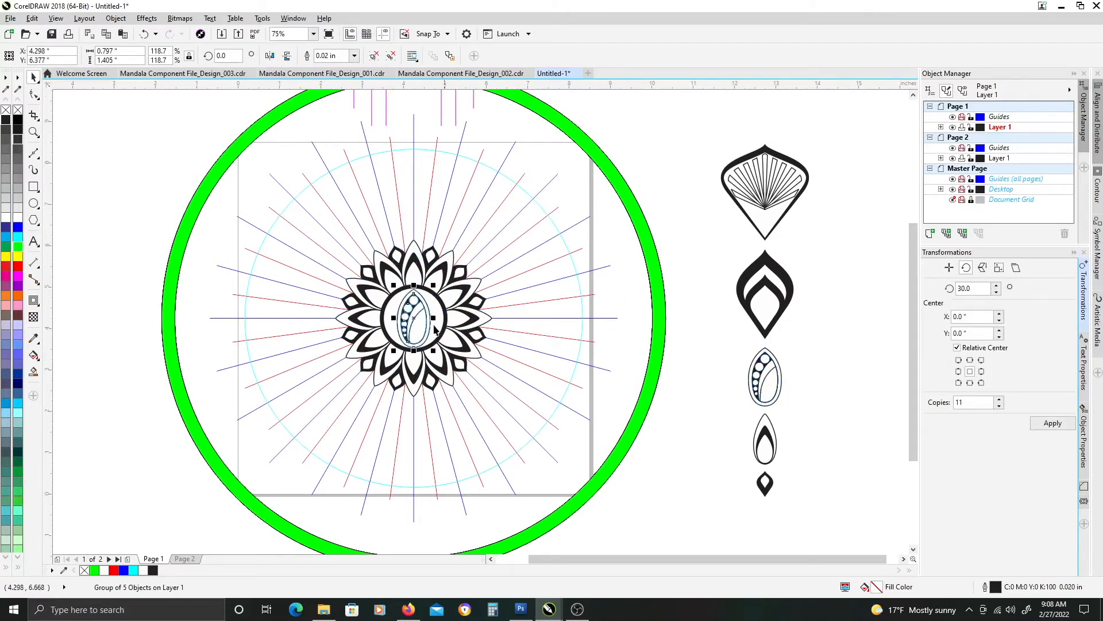
left_click_drag(420, 324, 417, 248)
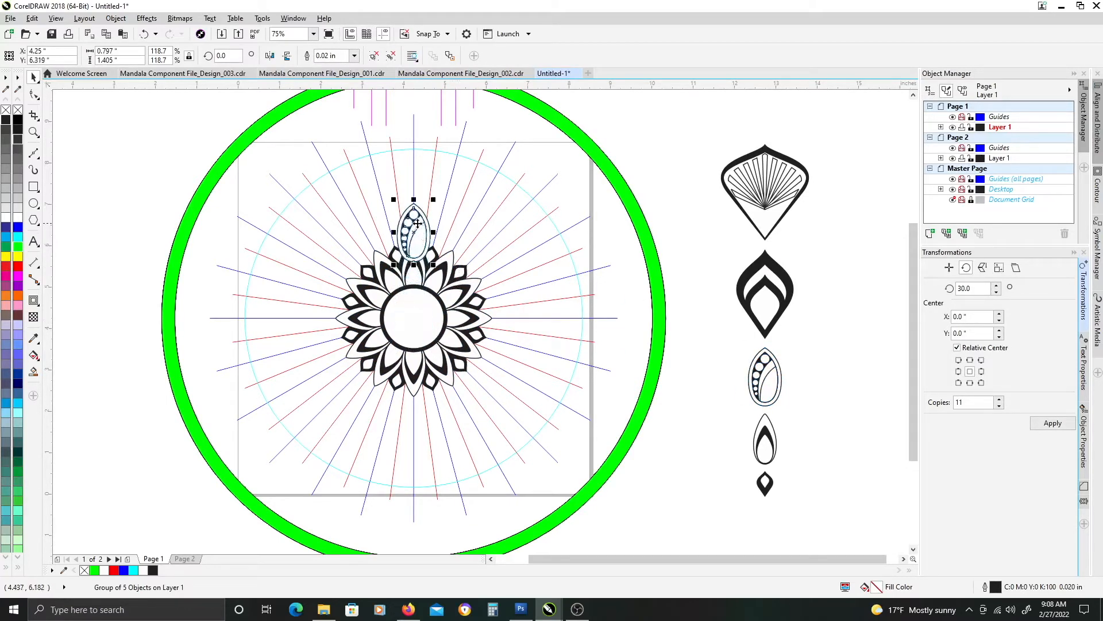
scroll(414, 248, "up", 2)
left_click_drag(413, 248, 413, 248)
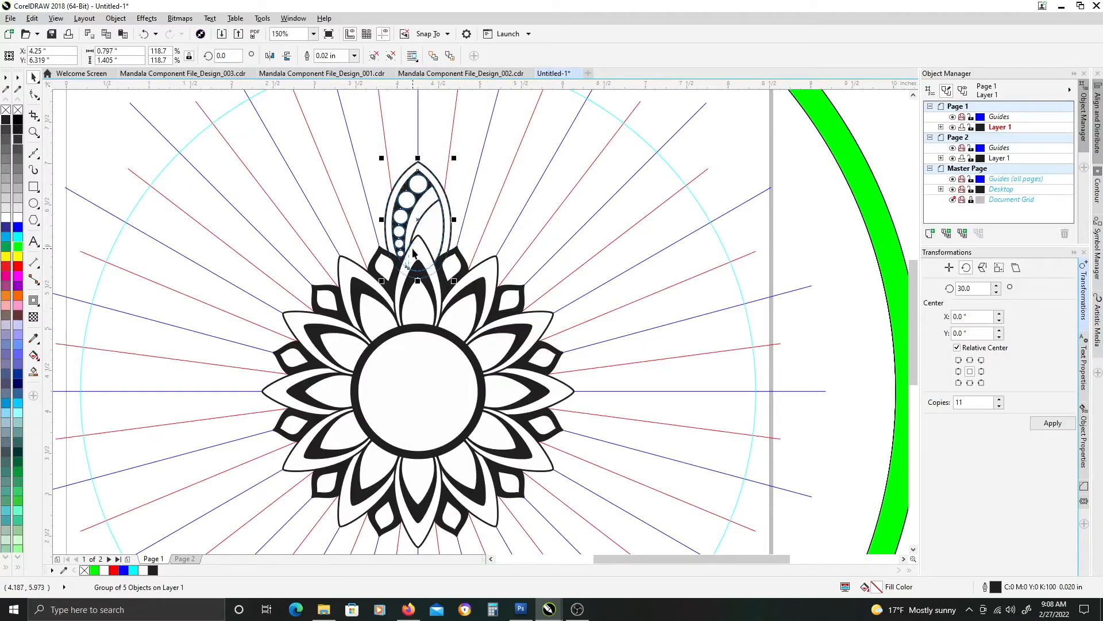
left_click_drag(476, 208, 474, 238)
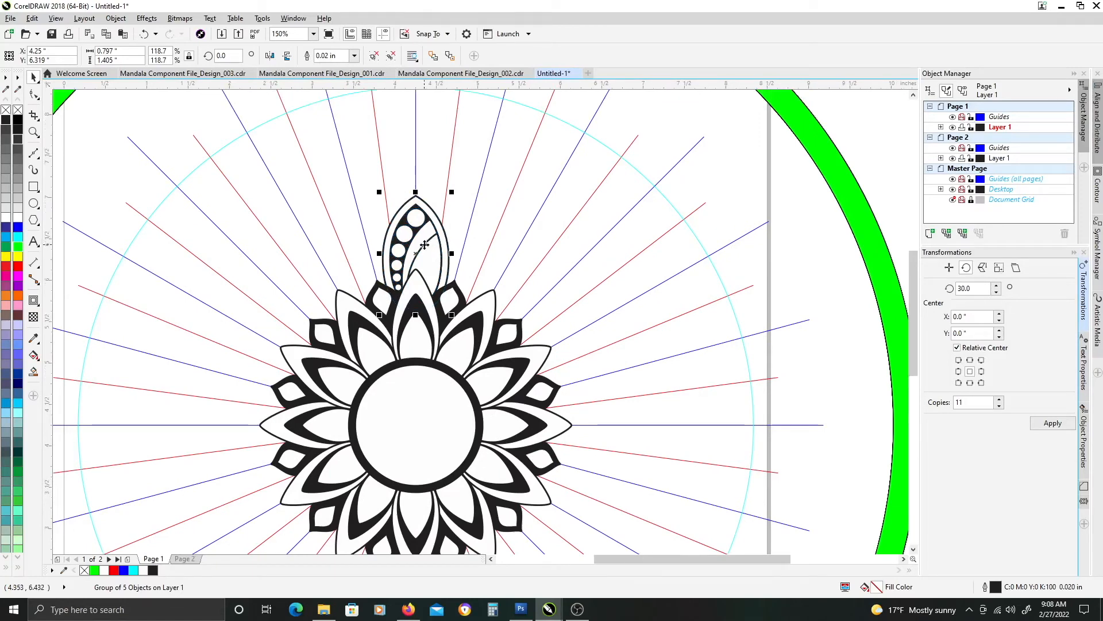
scroll(440, 253, "down", 3)
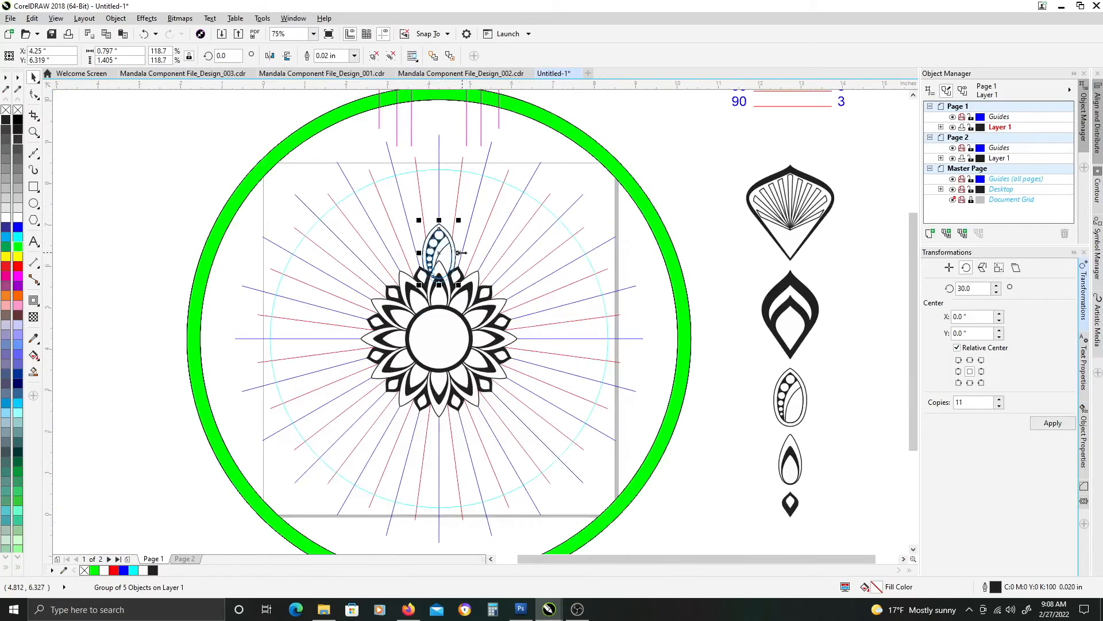
Set the rotation angle of the whole flower, without the beaded petal, to 0°.
left_click_drag(705, 471, 294, 222)
left_click(226, 56)
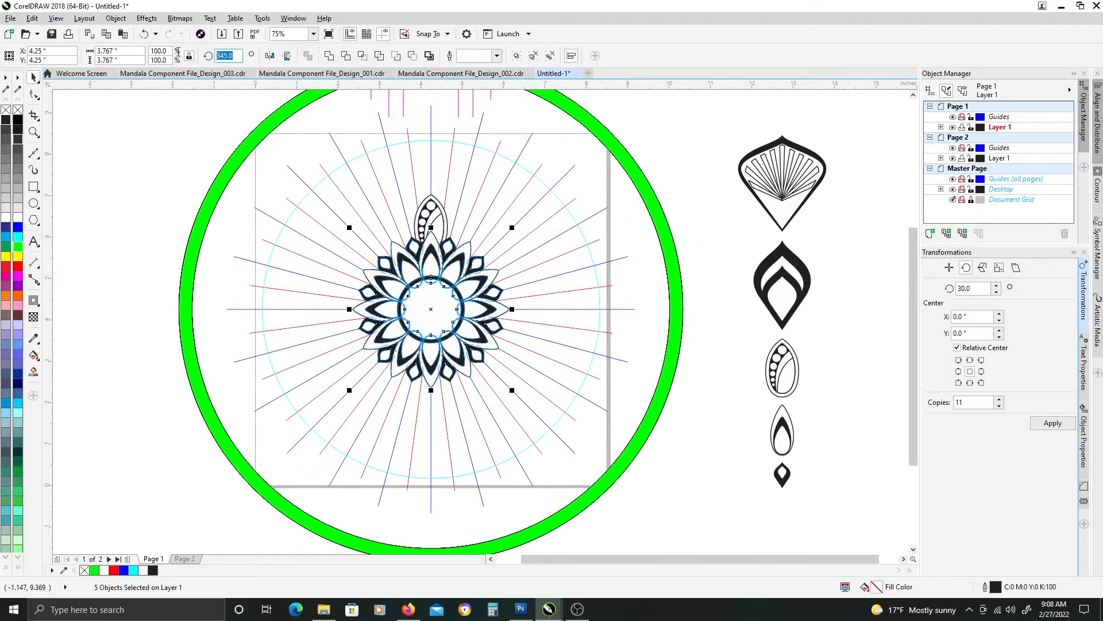
type("0")
key("Return")
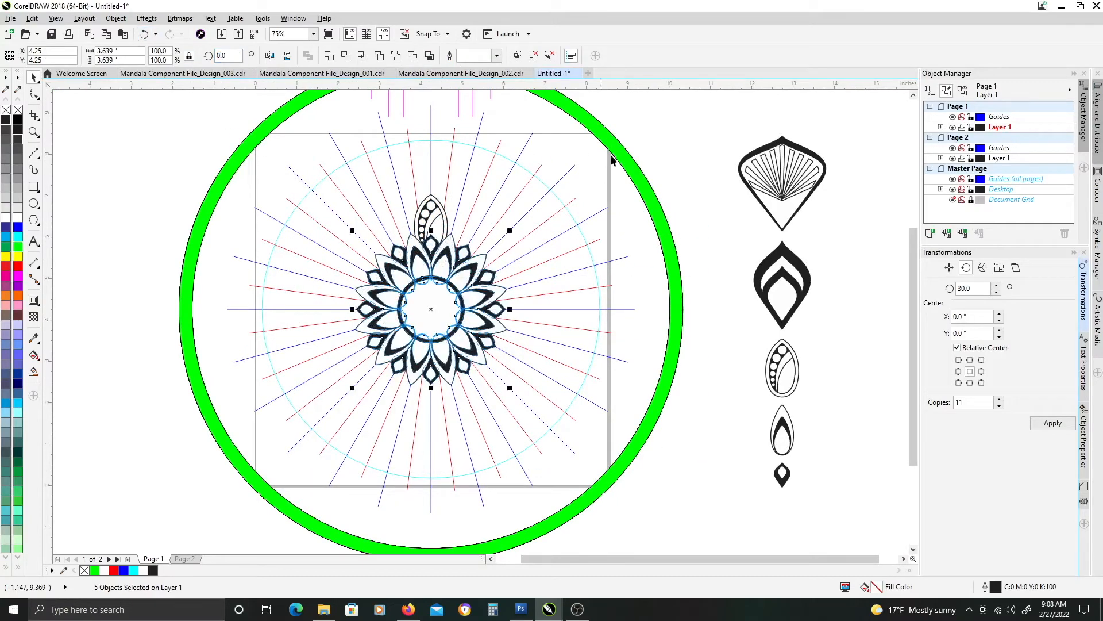
Re-centre the beaded petal on the page and raise it along the vertical guide line to about Y 6.306 inches.
left_click(432, 230)
scroll(432, 227, "up", 3)
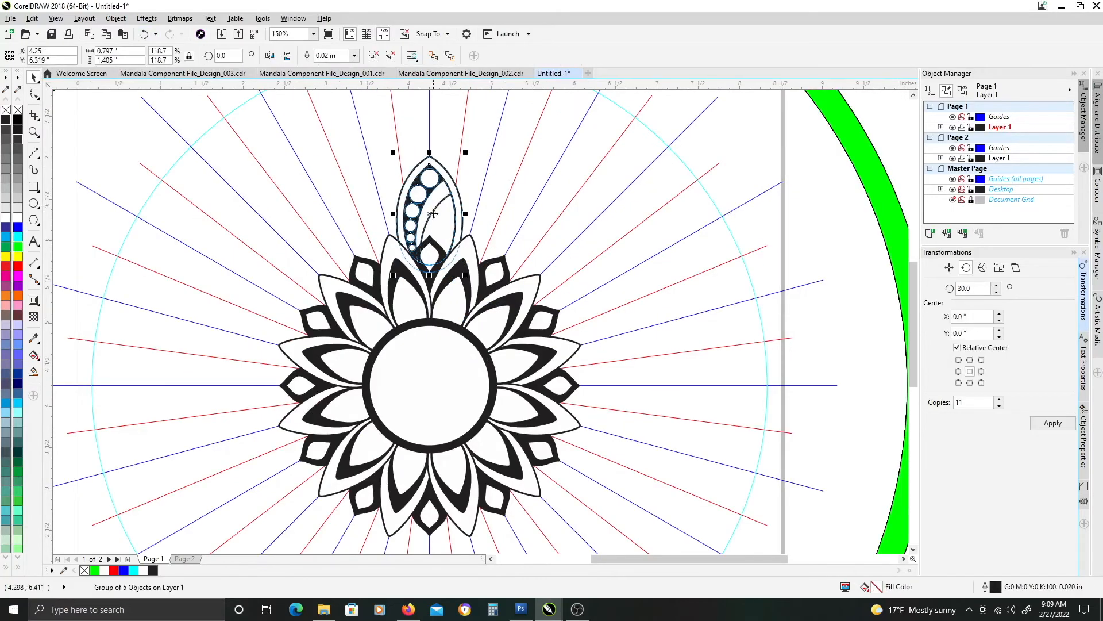
left_click_drag(441, 231, 437, 272)
left_click(437, 272)
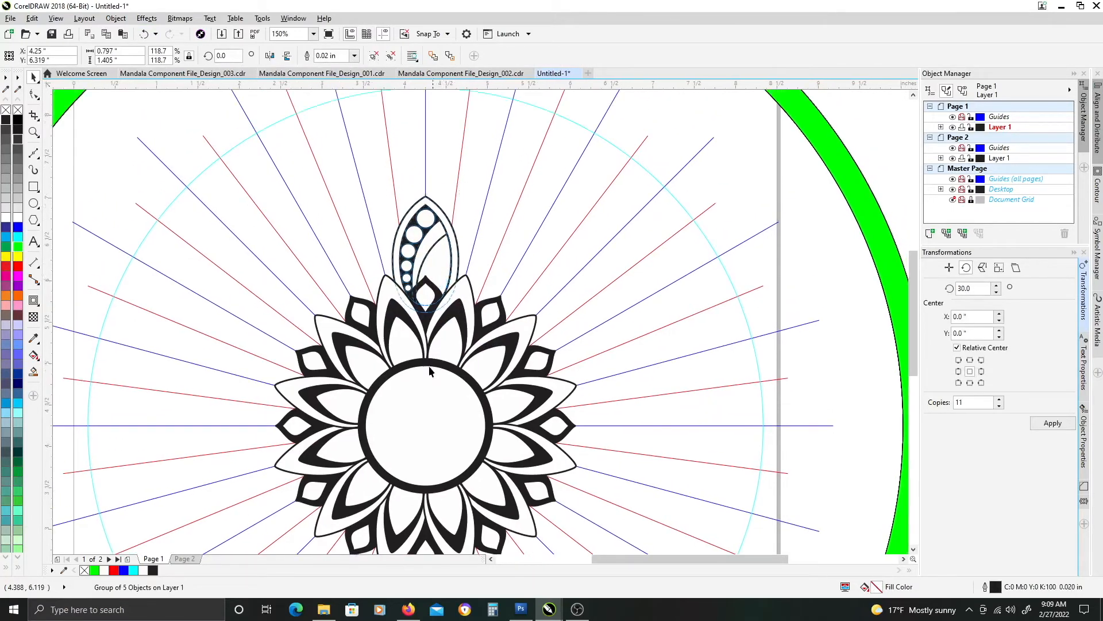
key("p")
left_click_drag(425, 426, 425, 259)
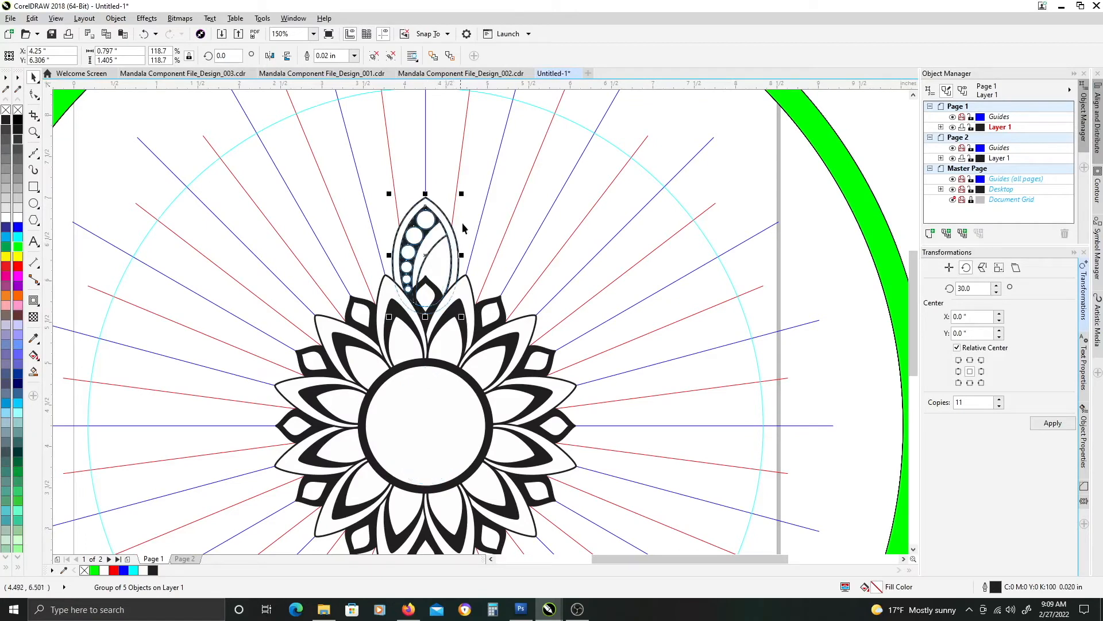
Enlarge the beaded petal around its centre to about 0.923 by 1.627 inches.
left_click_drag(462, 193, 473, 184)
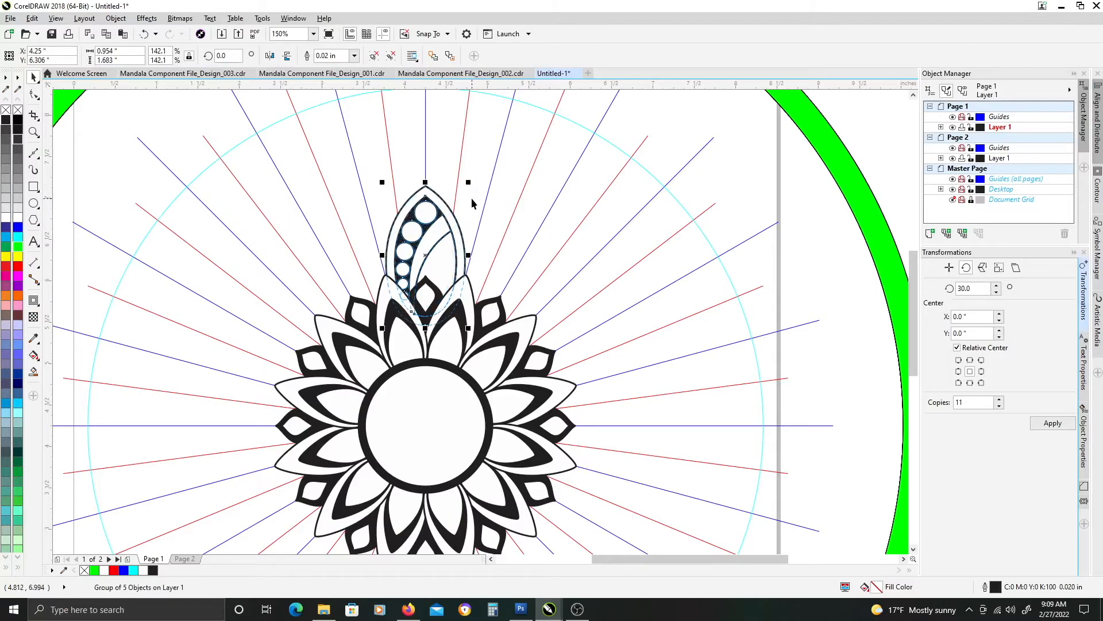
left_click_drag(468, 182, 467, 185)
scroll(387, 277, "up", 2)
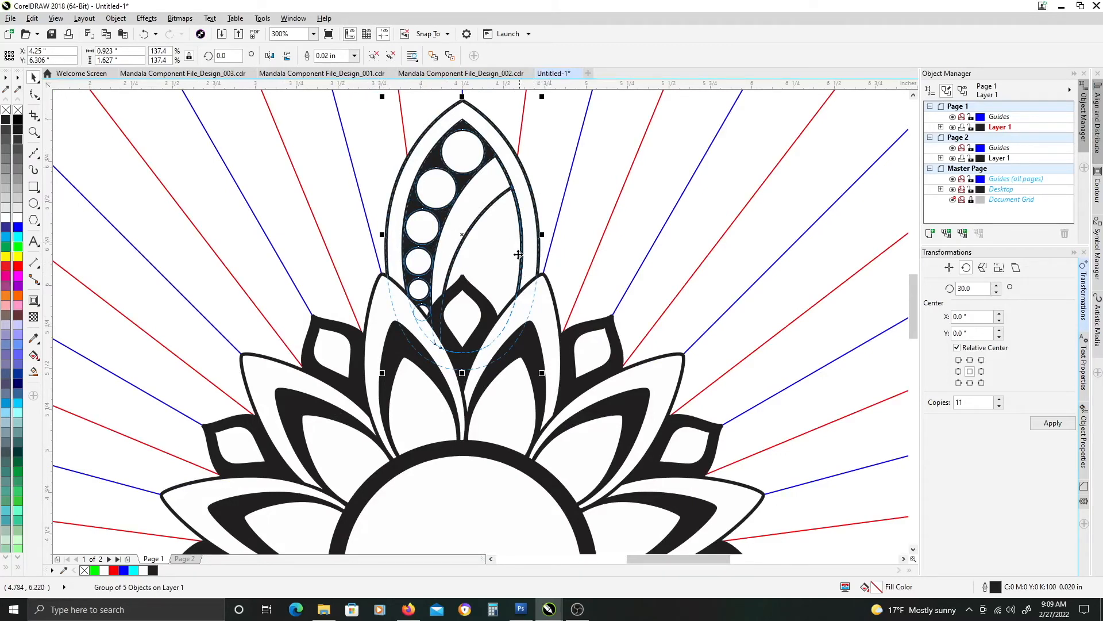
scroll(517, 255, "down", 2)
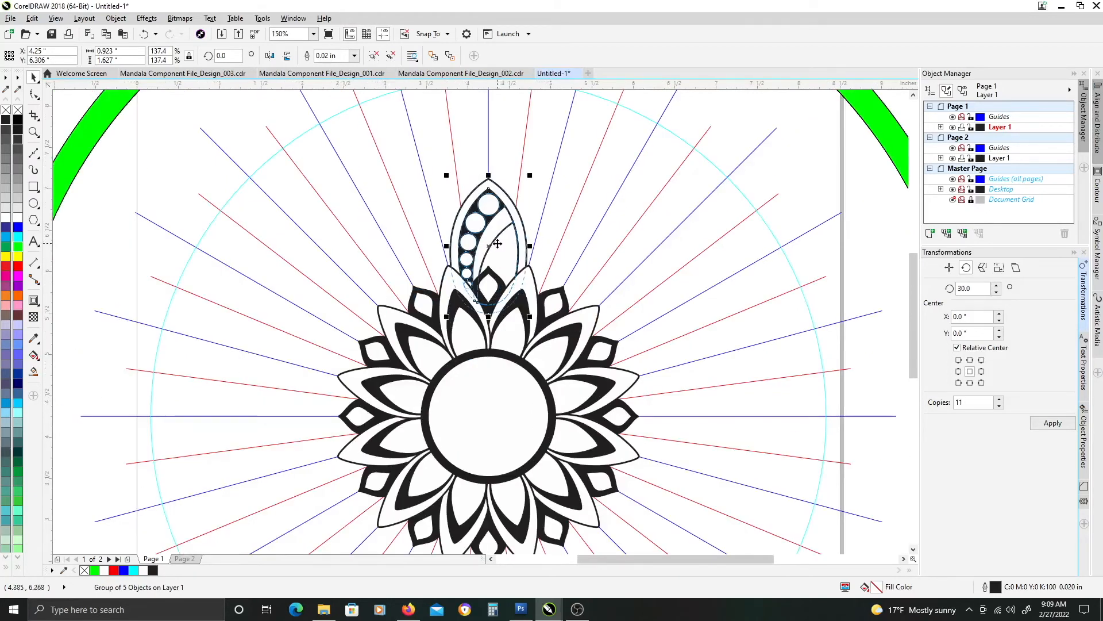
Duplicate the black centre circle enlarged around its centre to about 3.366 inches and send the copy behind the flower.
scroll(482, 229, "down", 2)
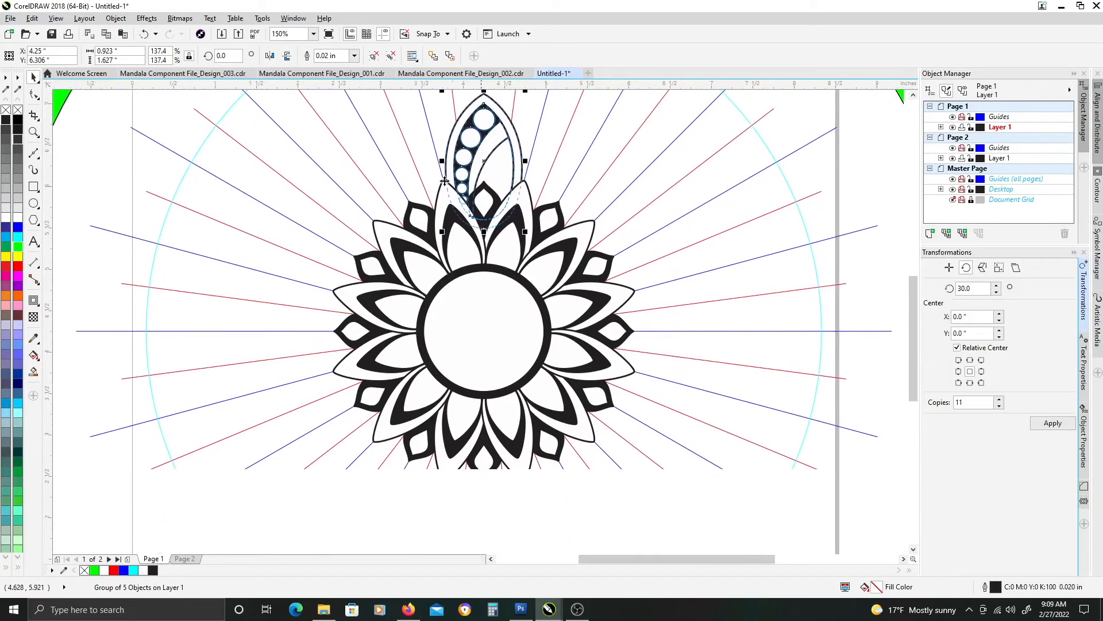
left_click(181, 128)
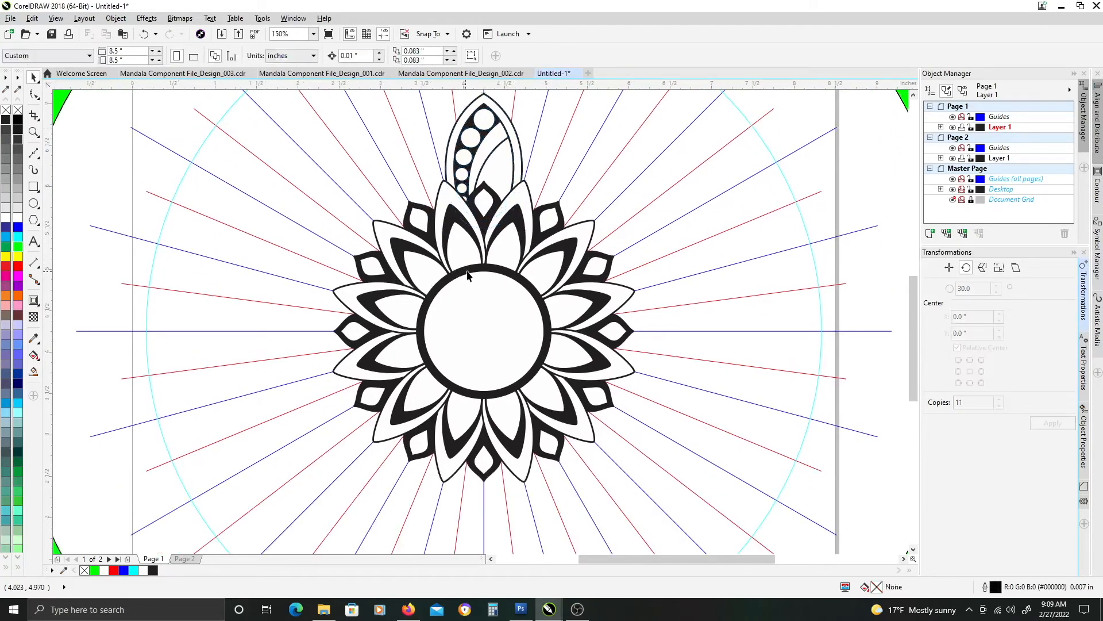
left_click(470, 271)
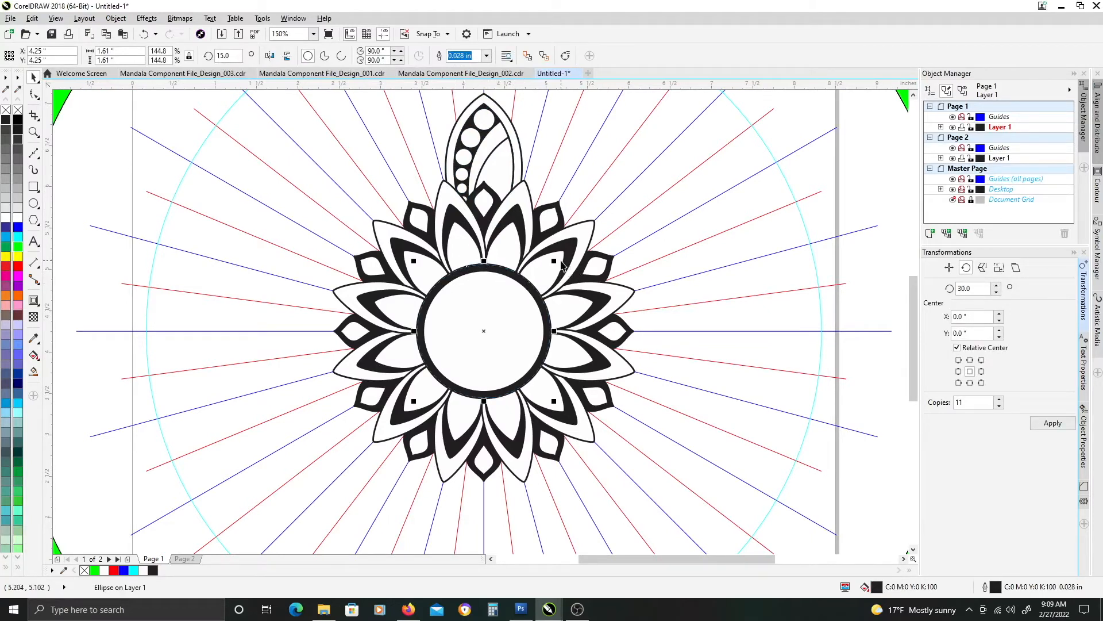
left_click_drag(554, 260, 629, 181)
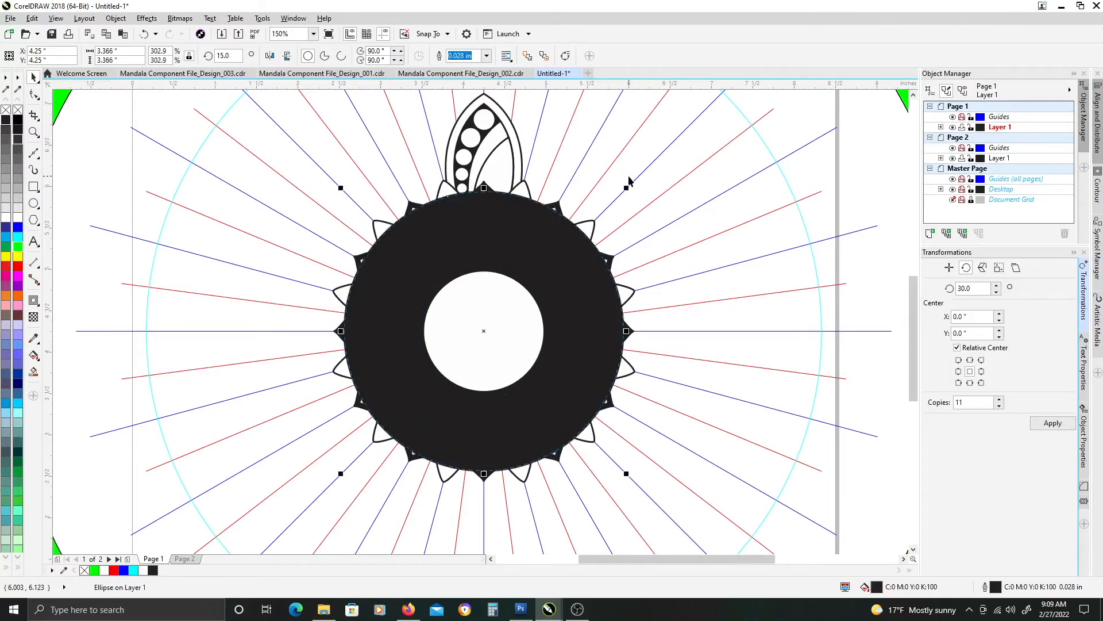
key("shift+Page_Down")
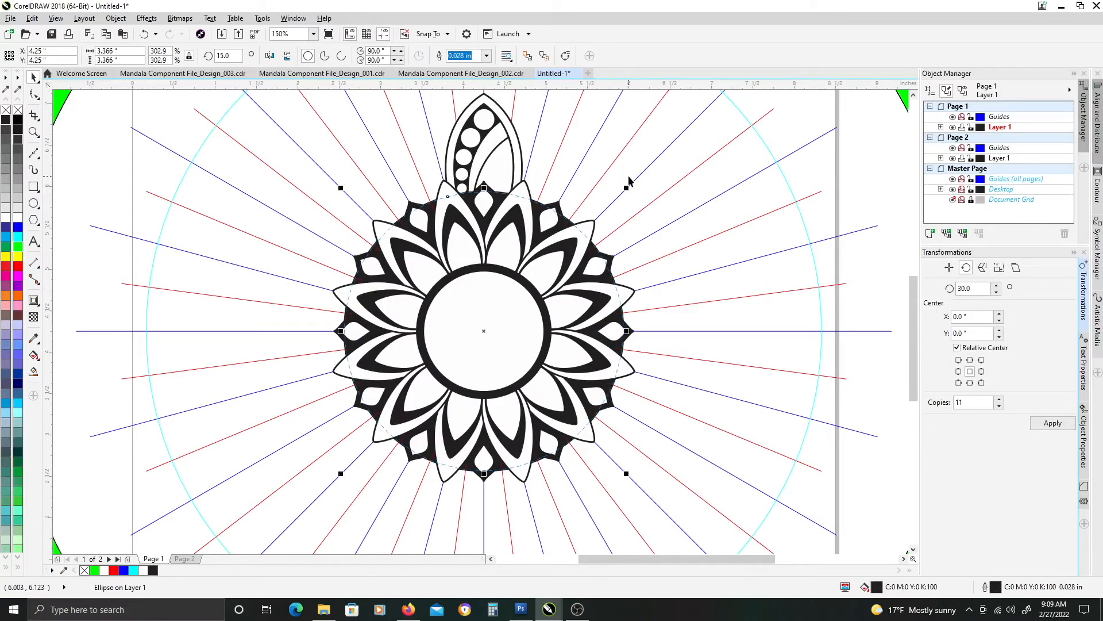
Nudge the beaded petal upward along the vertical guide line to Y 6.326 inches.
left_click(486, 172)
scroll(486, 172, "up", 1)
key("Up")
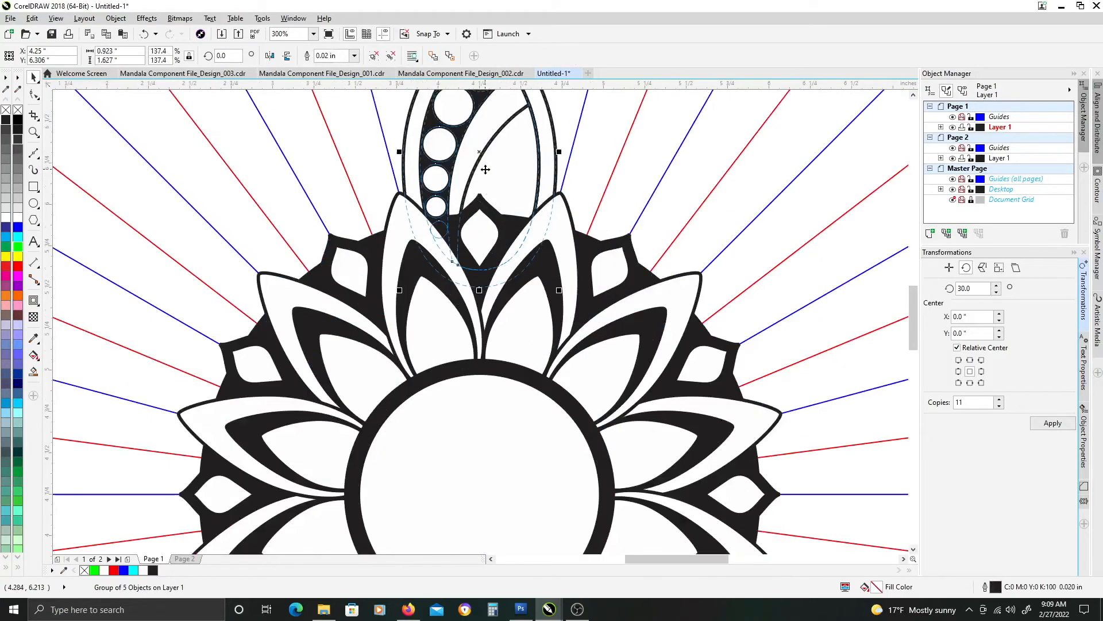
scroll(437, 194, "down", 1)
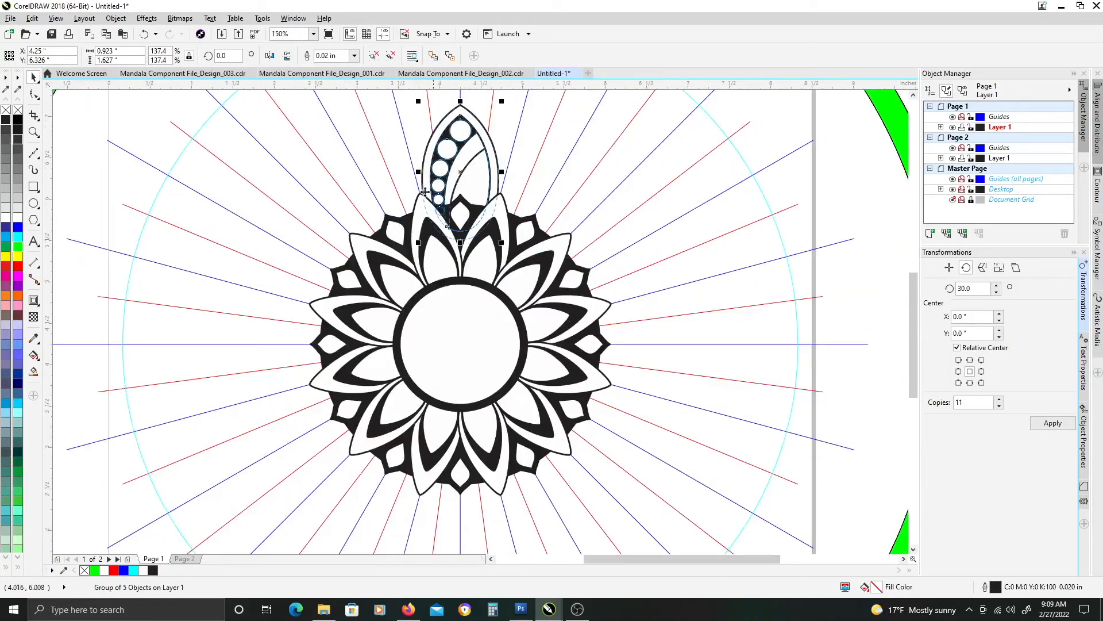
scroll(373, 168, "down", 1)
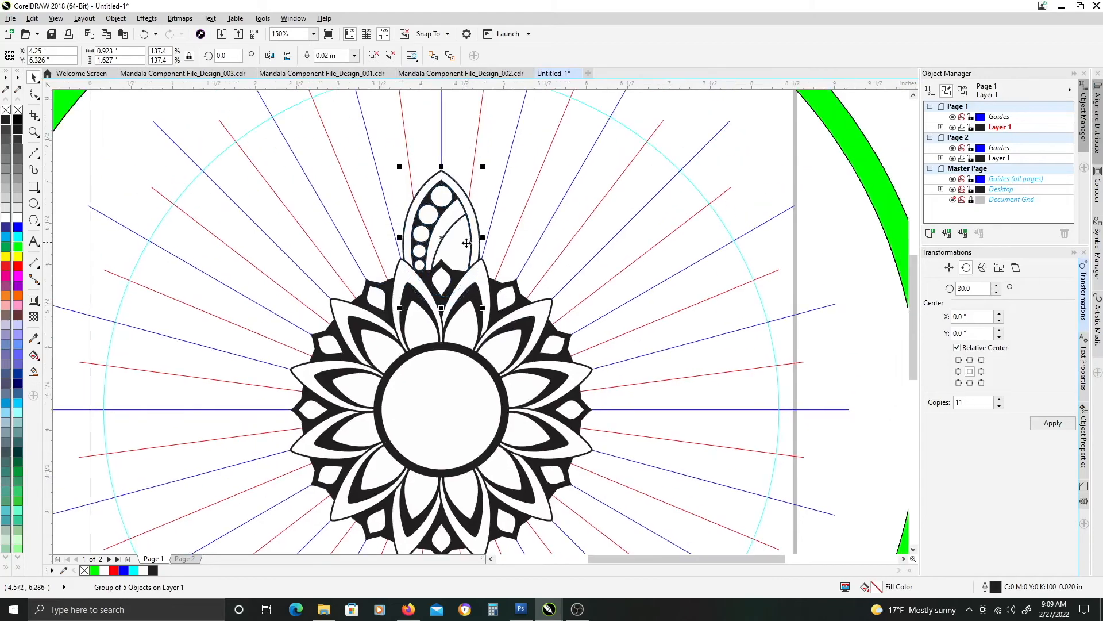
Rotate the beaded petal together with the green outer ring by 30° with 11 copies.
left_click_drag(495, 241, 422, 244)
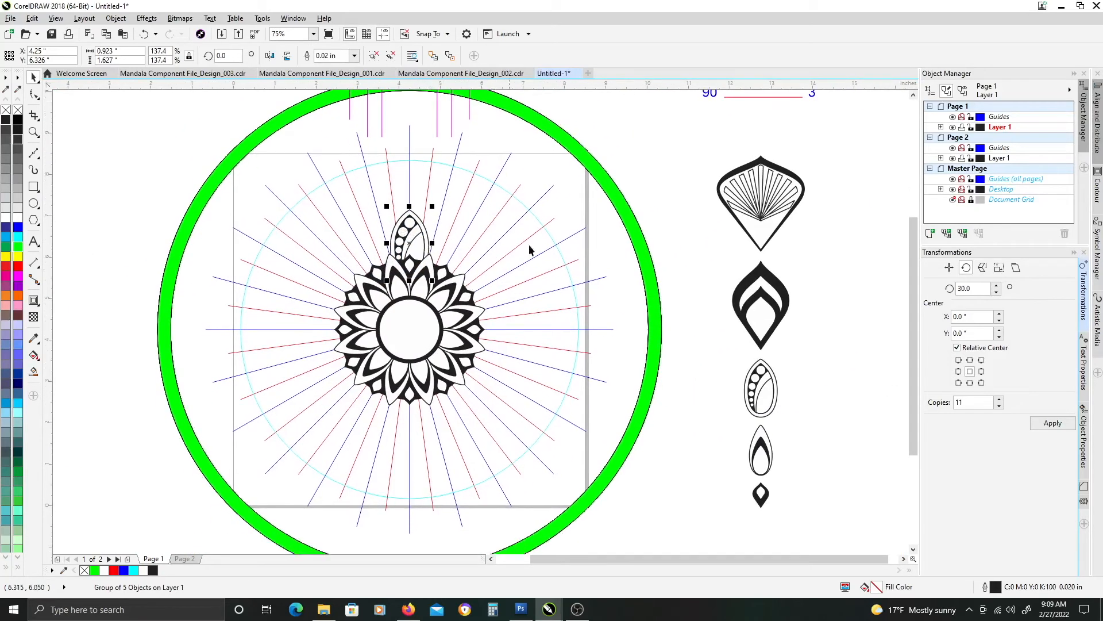
left_click(615, 212, "shift")
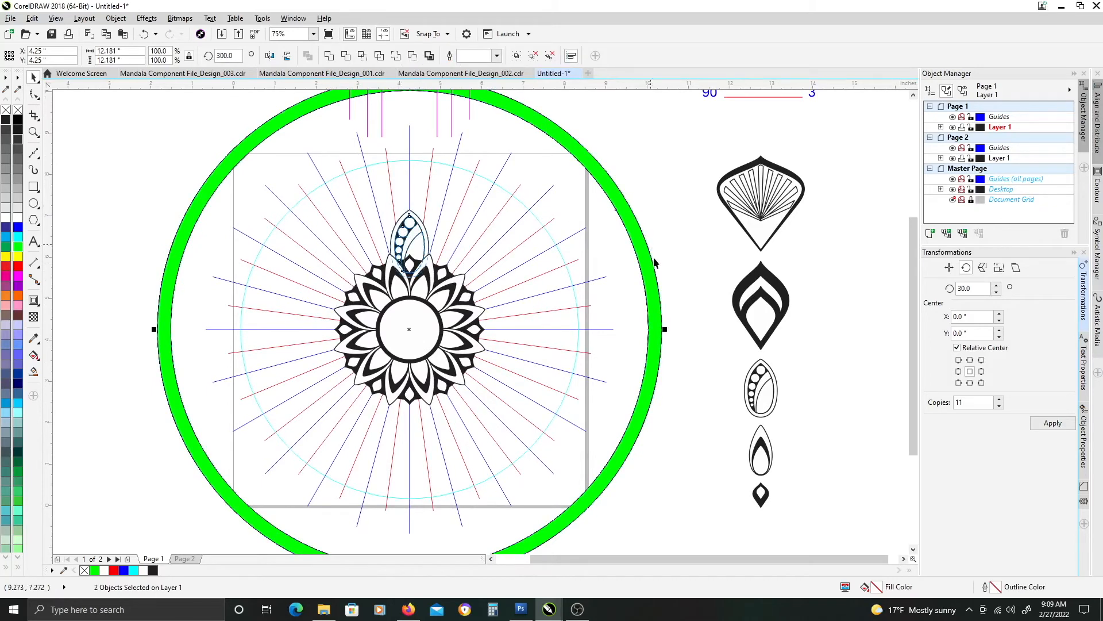
left_click(1052, 423)
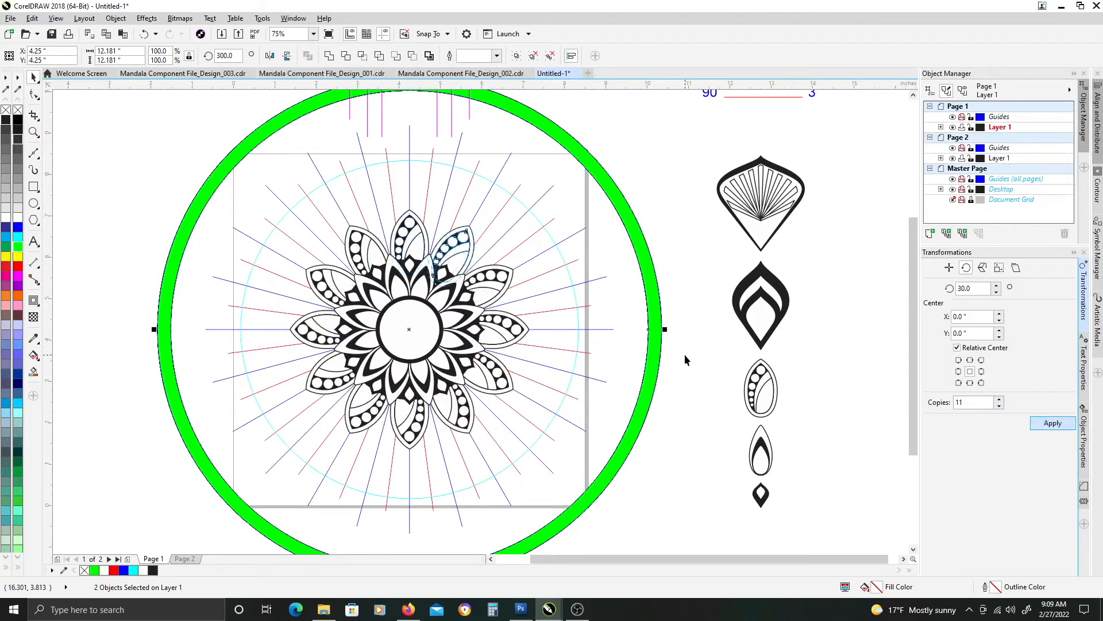
Select all twelve beaded petals, leaving them in their centred position, and group them.
left_click_drag(690, 517, 271, 332)
left_click_drag(704, 372, 409, 199)
left_click_drag(157, 157, 400, 366)
left_click(405, 237, "shift")
left_click_drag(411, 237, 229, 194)
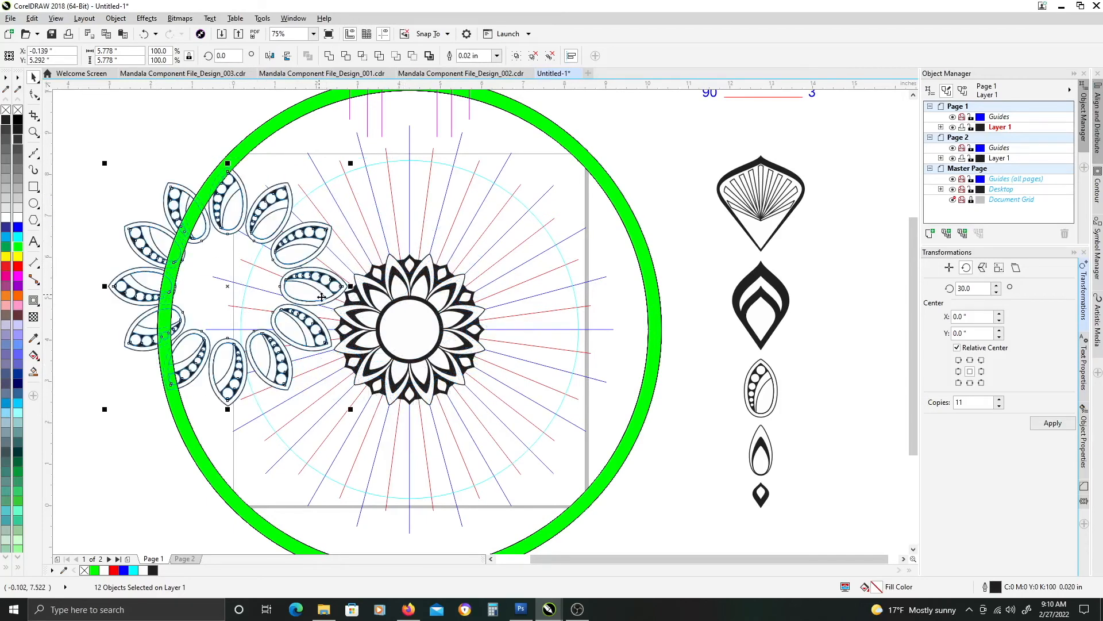
key("ctrl+z")
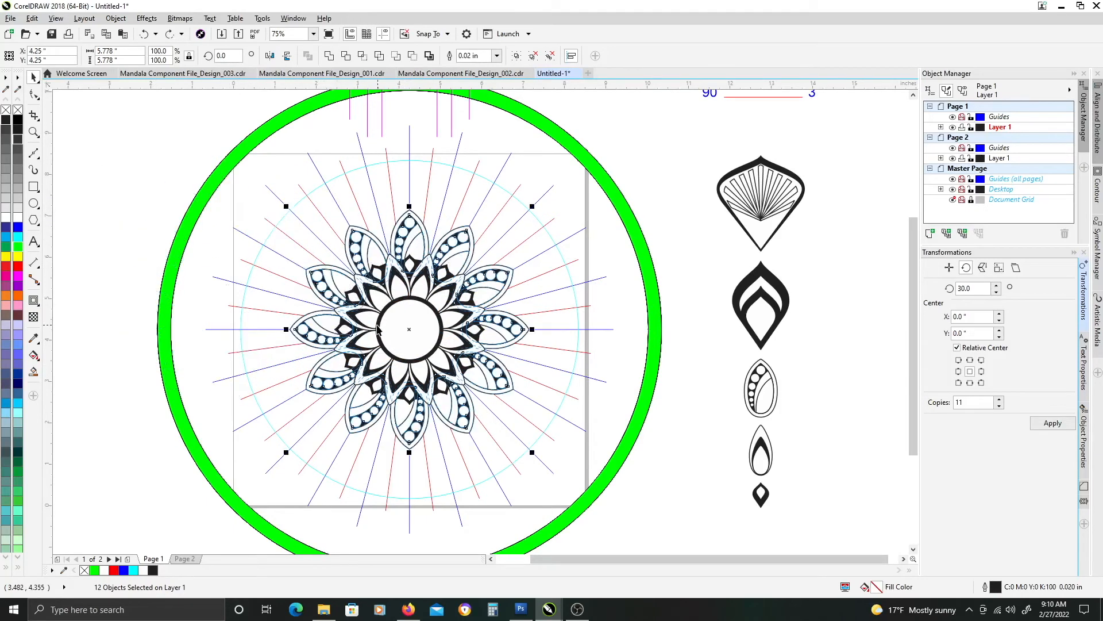
key("ctrl+g")
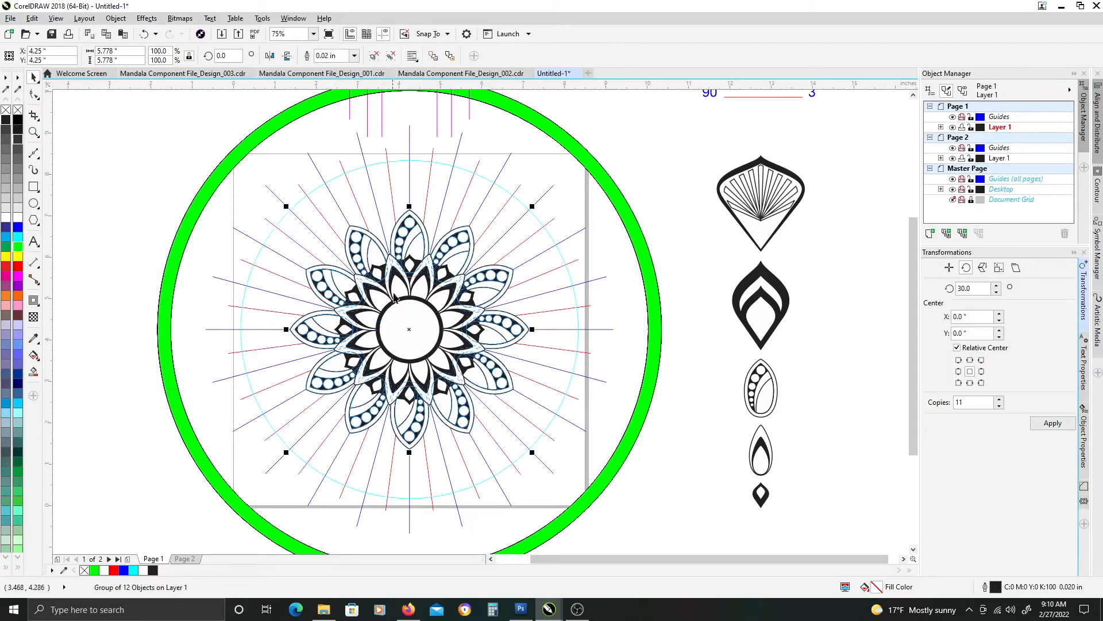
Rotate the whole flower, including the beaded petals, by -15°.
left_click(654, 168)
left_click(414, 235)
left_click(665, 216)
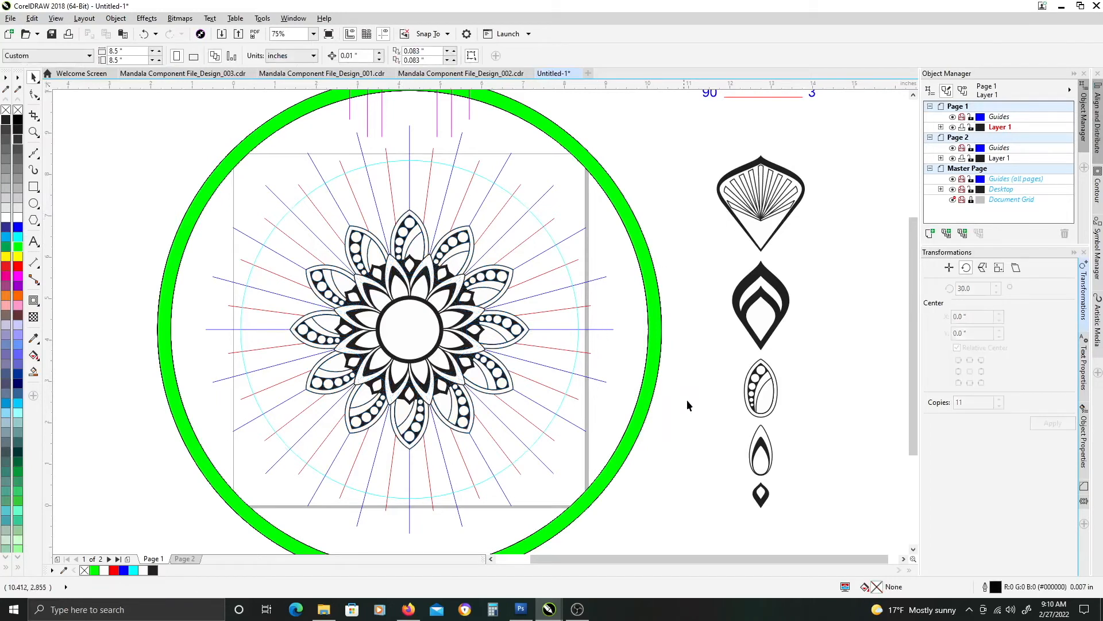
left_click_drag(426, 424, 235, 194)
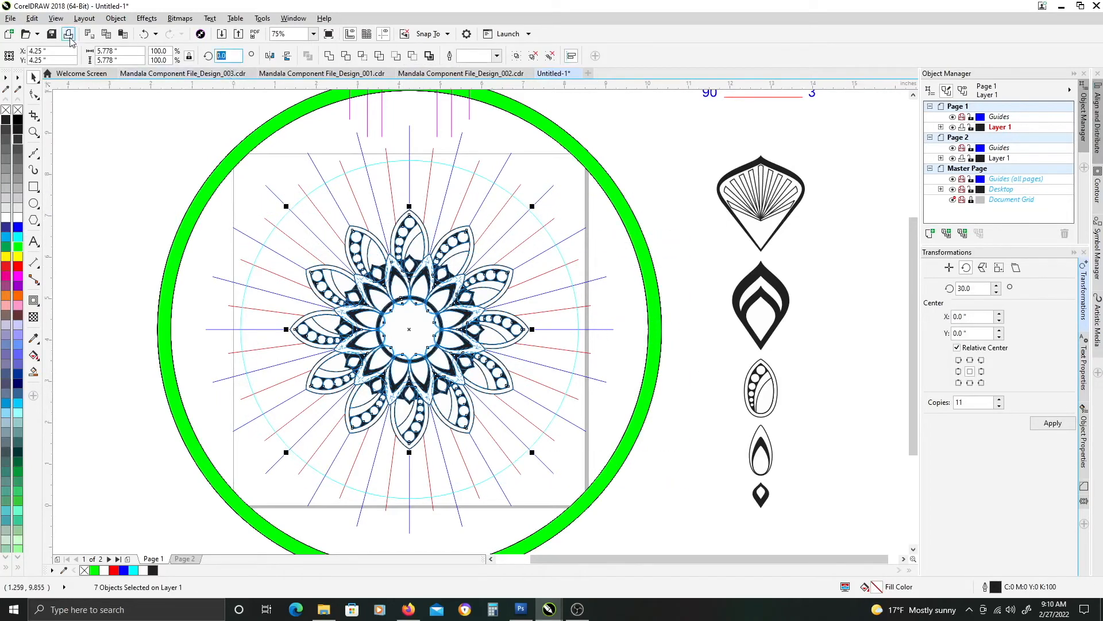
type("-15")
key("Return")
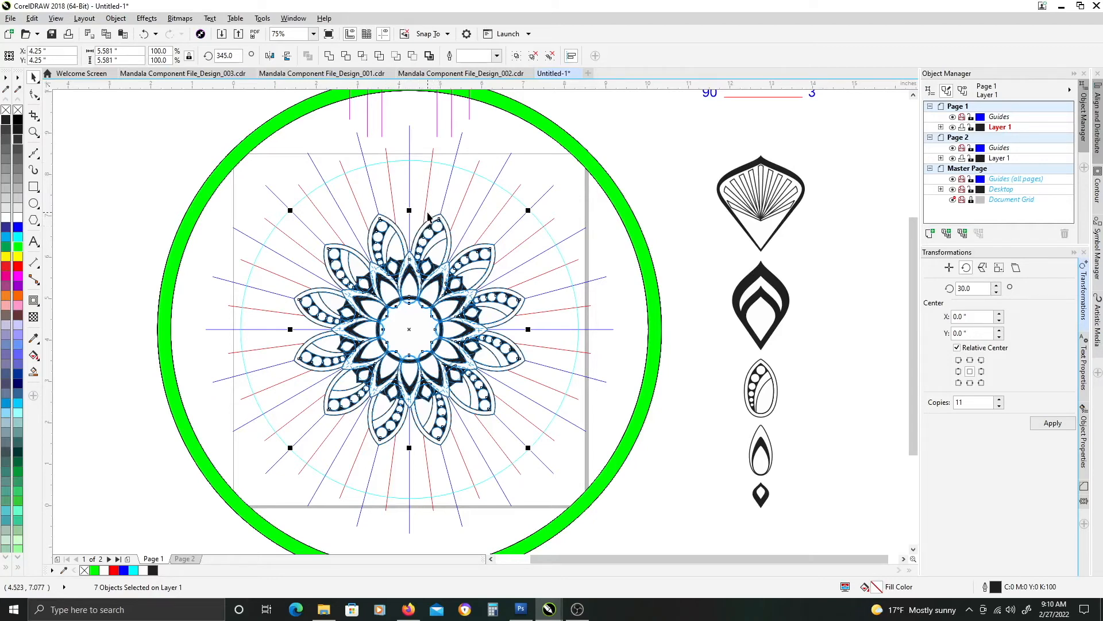
Copy the bold black double-layered petal component onto the vertical guide line at X 4.25, Y 7.0 inches, behind the flower.
left_click(702, 254)
left_click(764, 294)
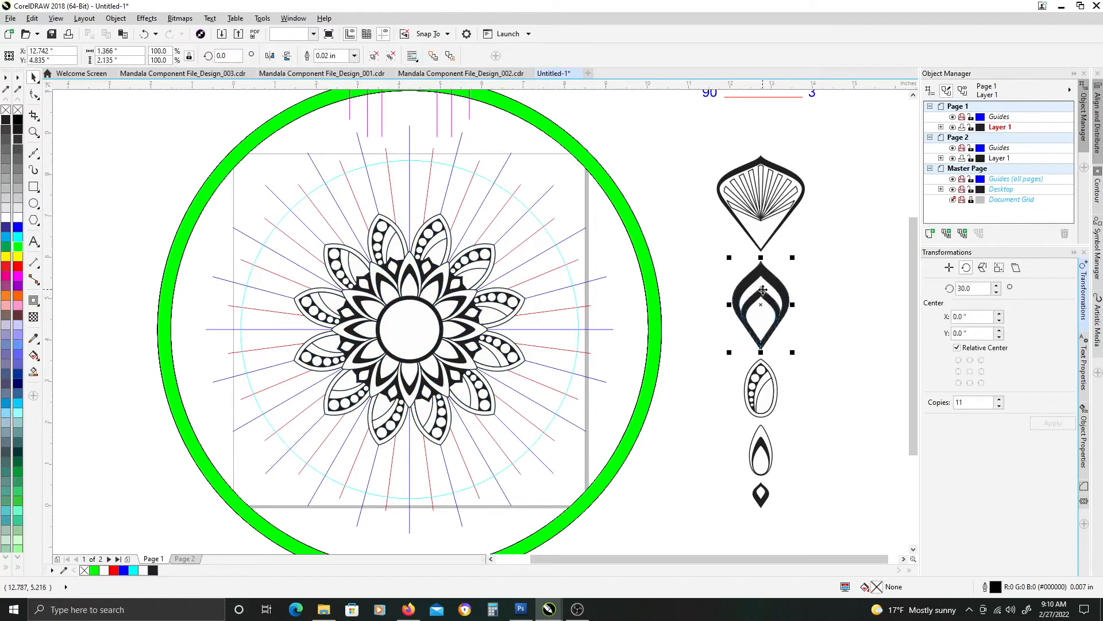
left_click_drag(763, 294, 410, 212)
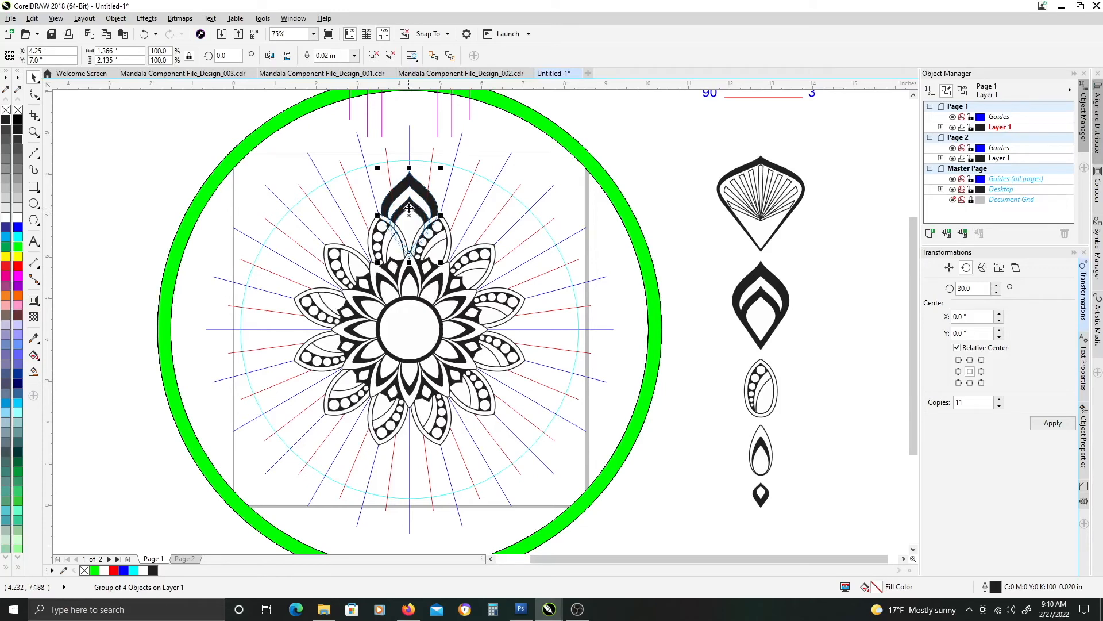
Enlarge the bold black petal around its centre to about 1.405 by 2.196 inches.
scroll(409, 207, "up", 2)
key("Up")
key("ctrl+z")
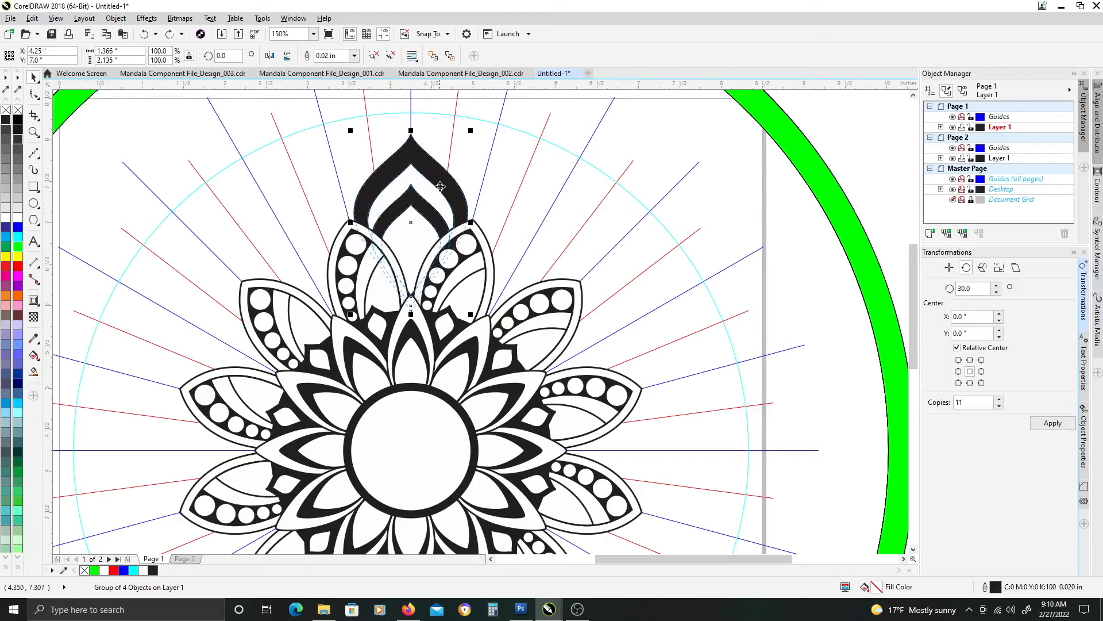
left_click_drag(441, 187, 430, 218)
left_click_drag(461, 162, 463, 159)
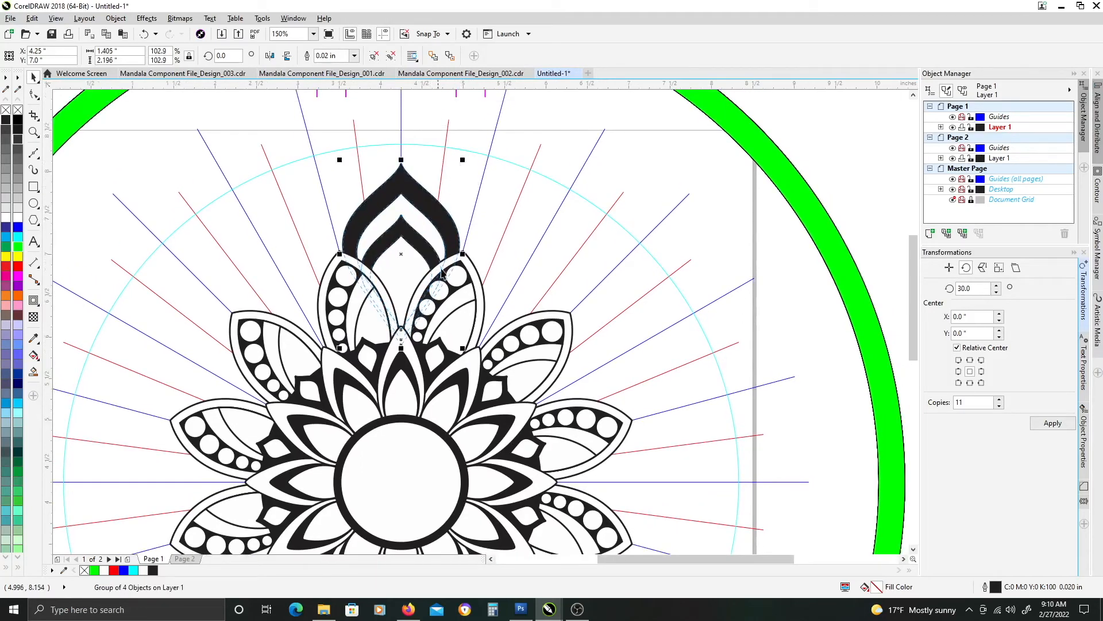
left_click_drag(443, 273, 461, 223)
Rotate the bold black petal together with the green outer ring by 30° with 11 copies.
scroll(447, 225, "down", 3)
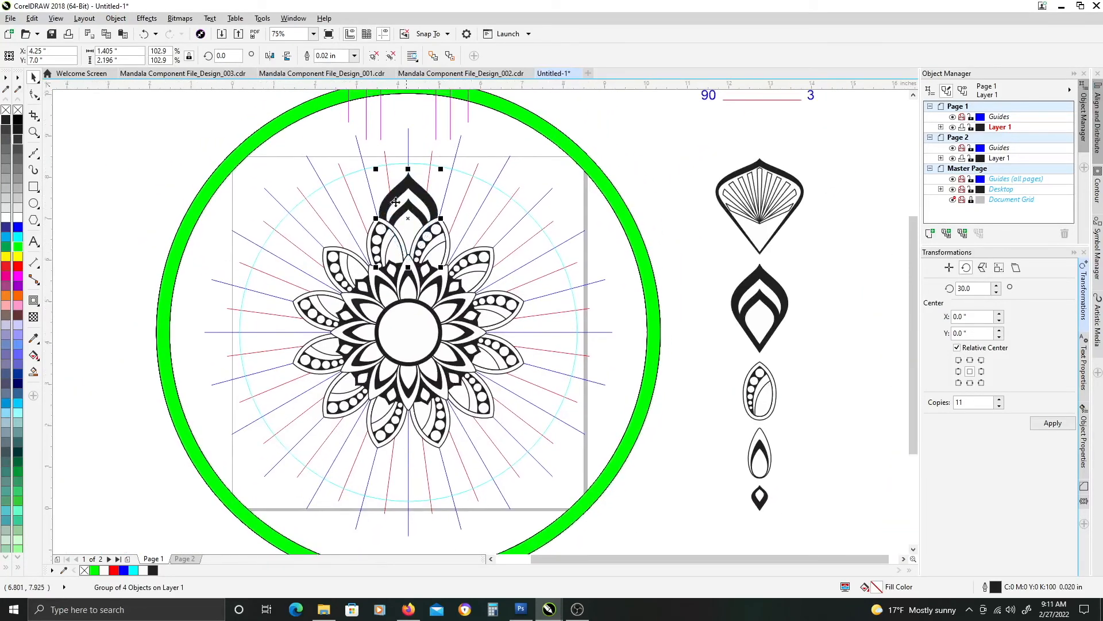
left_click(592, 178, "shift")
left_click(1055, 423)
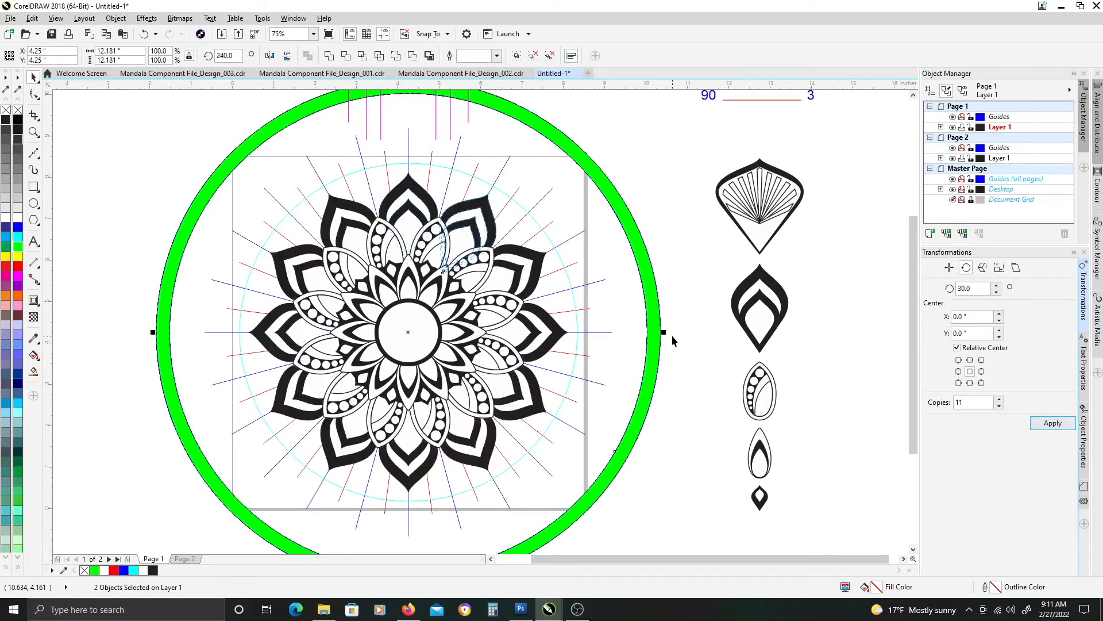
Select the twelve bold black outer petals and group them.
left_click_drag(683, 512, 409, 171)
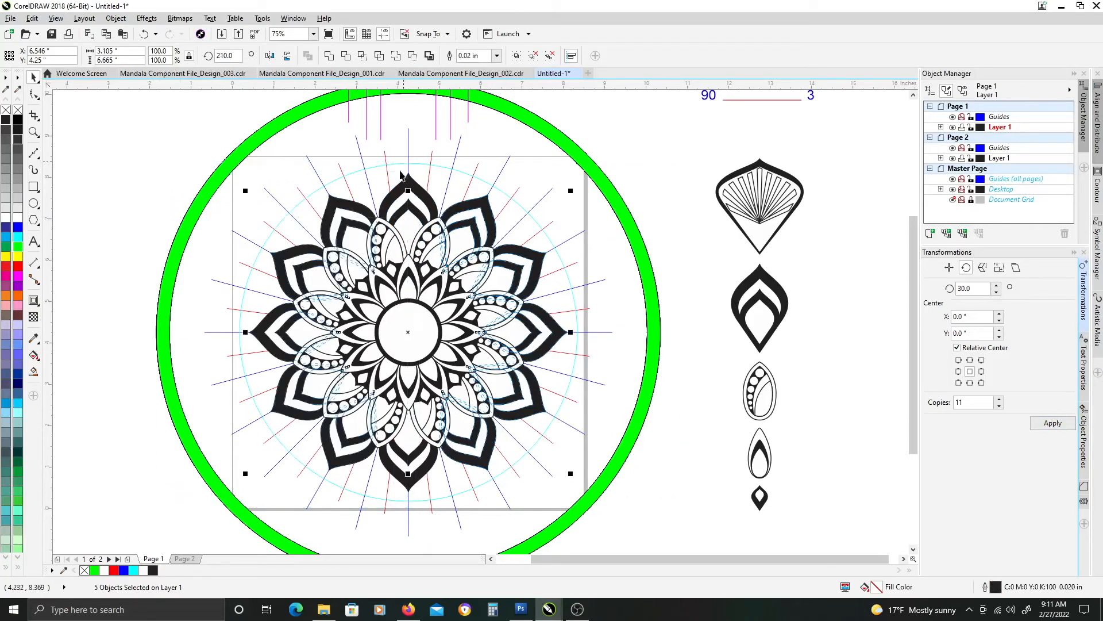
left_click(408, 445, "shift")
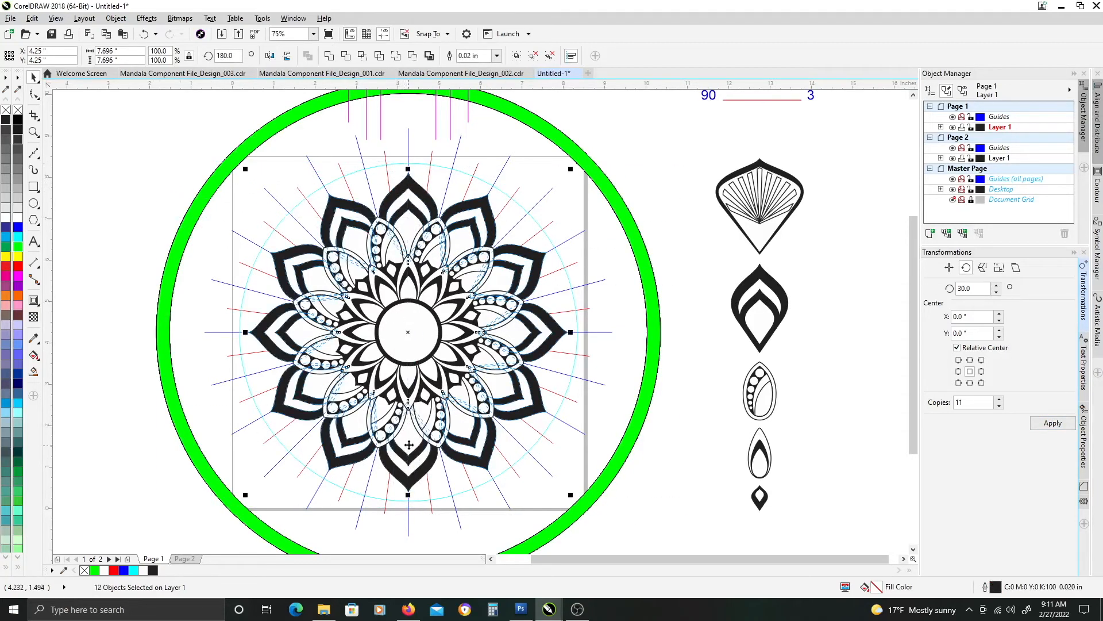
key("ctrl+g")
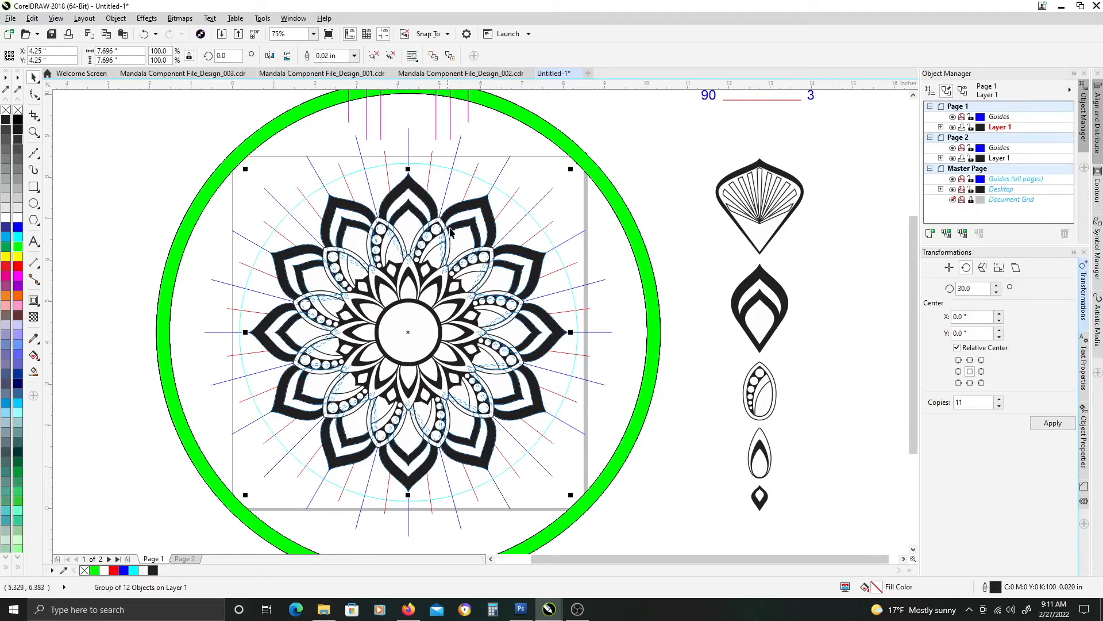
Apply a one-step outside contour to the group of beaded petals with the Contour tool.
scroll(410, 253, "up", 2)
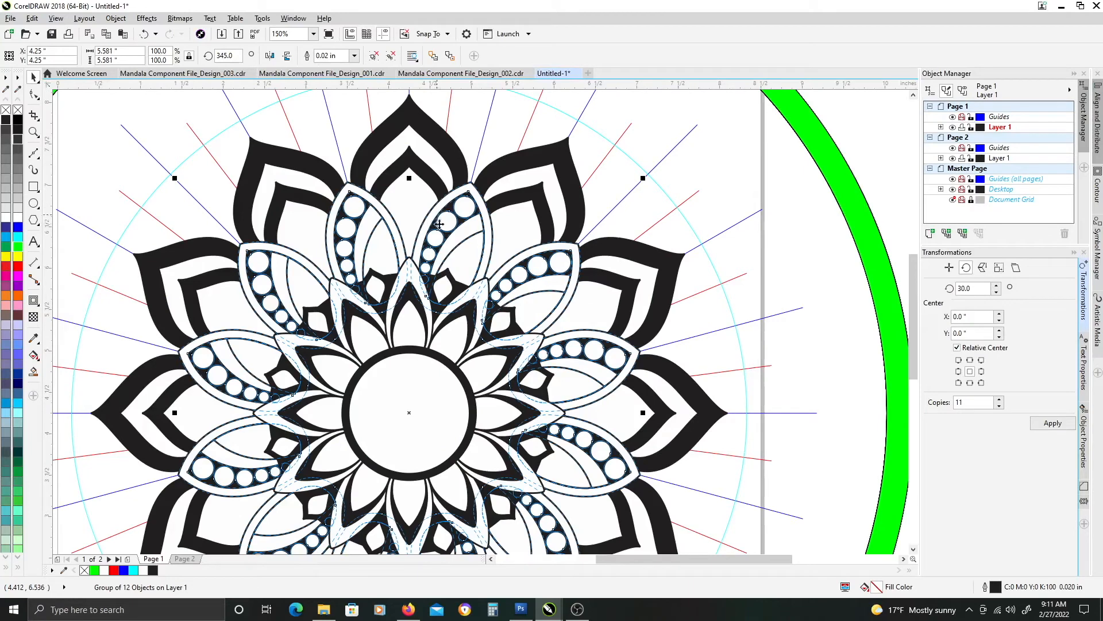
left_click_drag(445, 224, 470, 242)
key("ctrl+z")
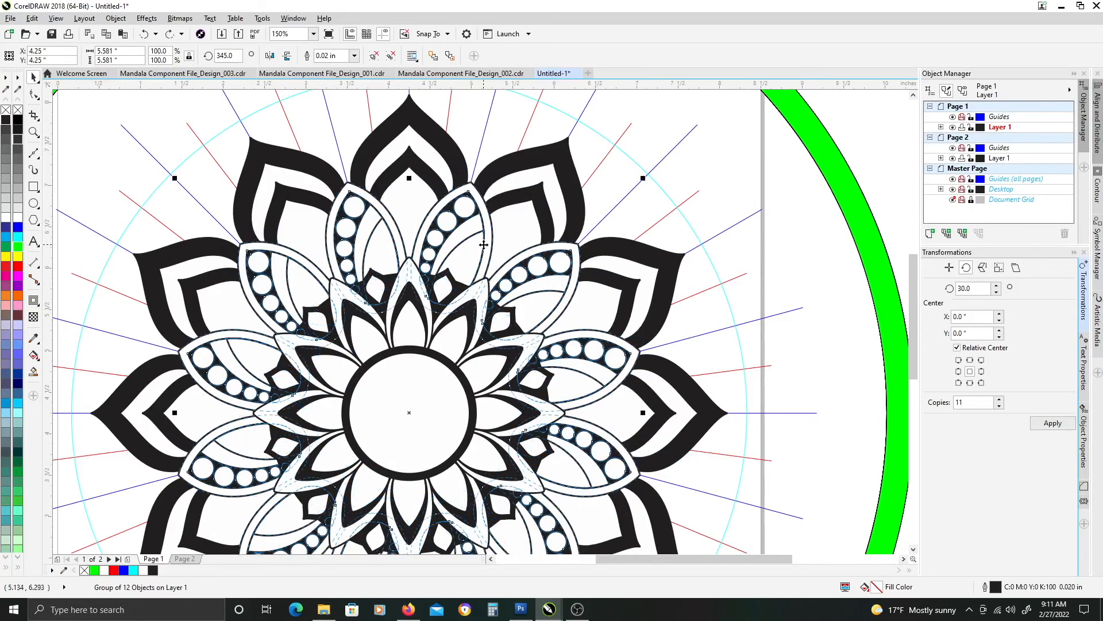
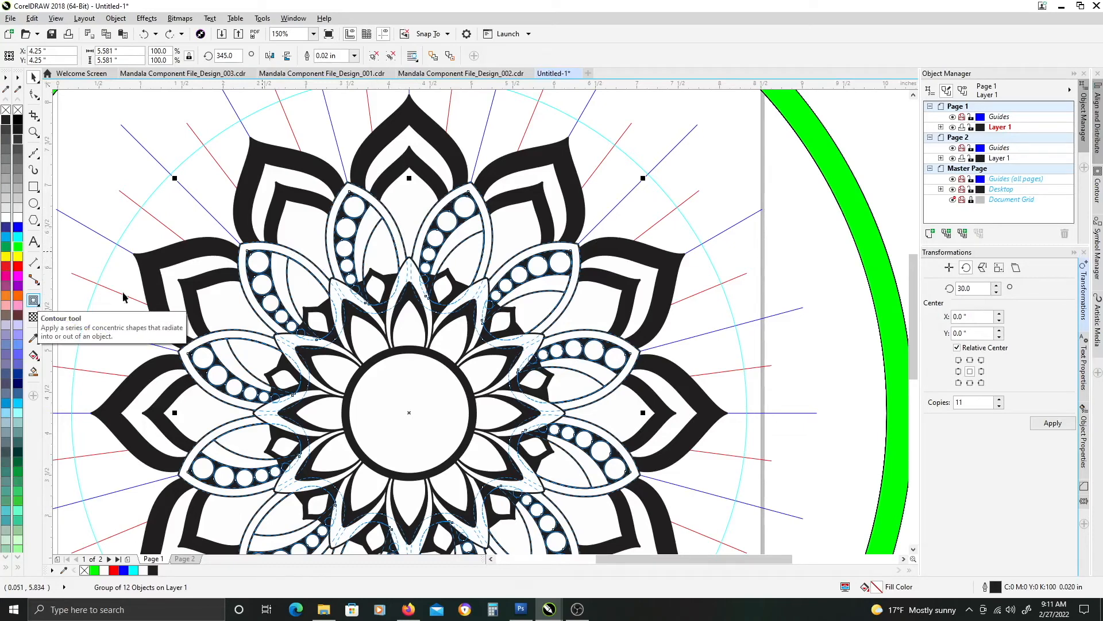
left_click(34, 301)
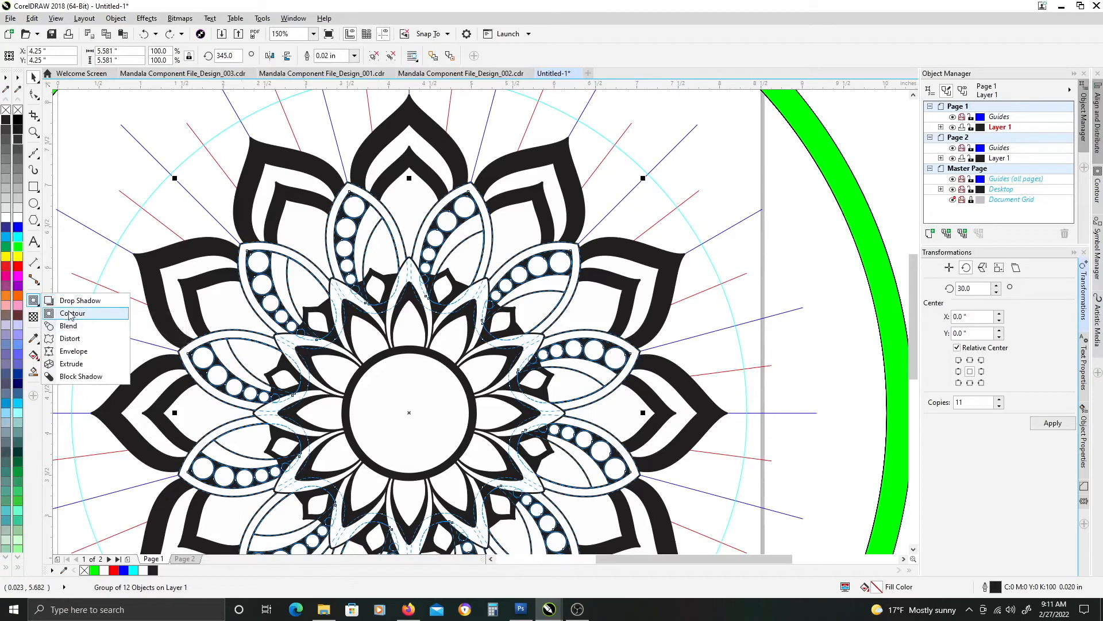
left_click(73, 314)
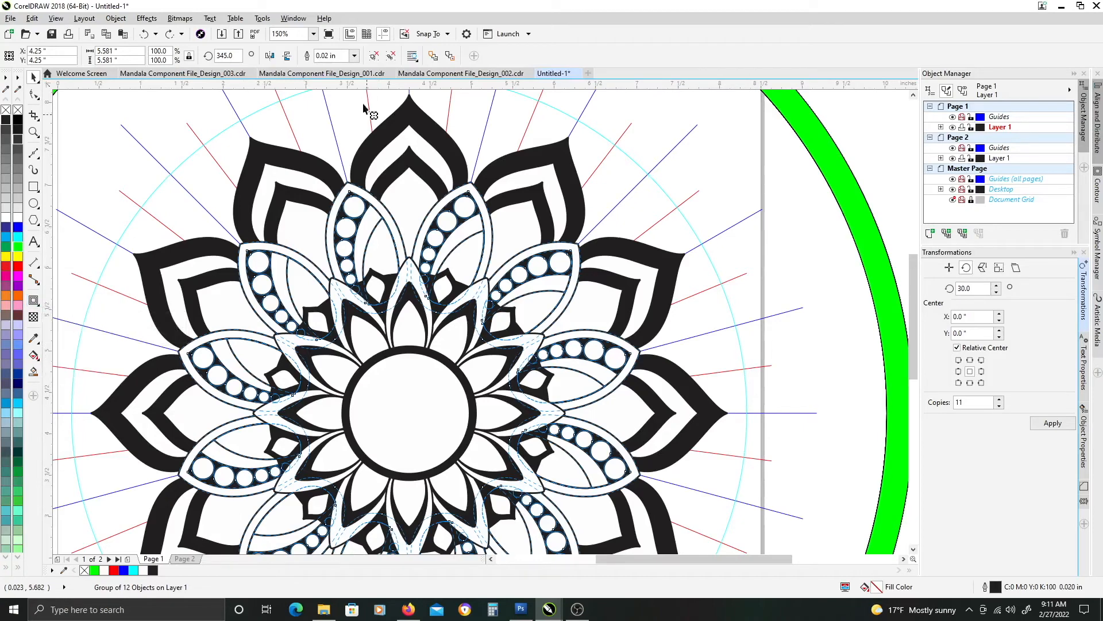
left_click(291, 61)
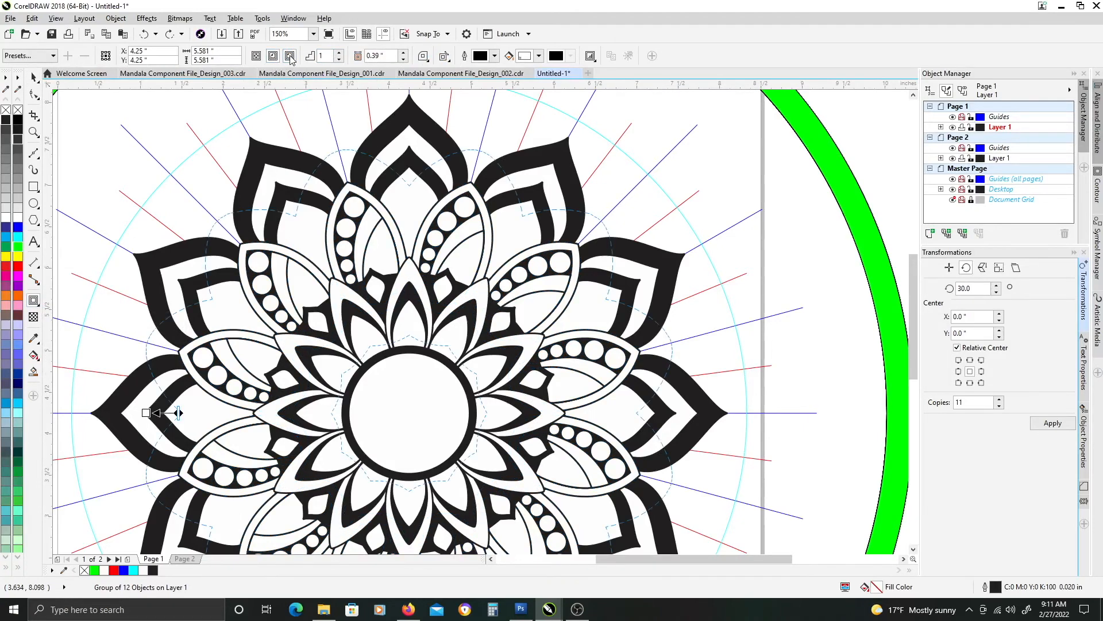
Set the contour offset around the beaded petals to 0.06 inches.
left_click_drag(387, 56, 246, 29)
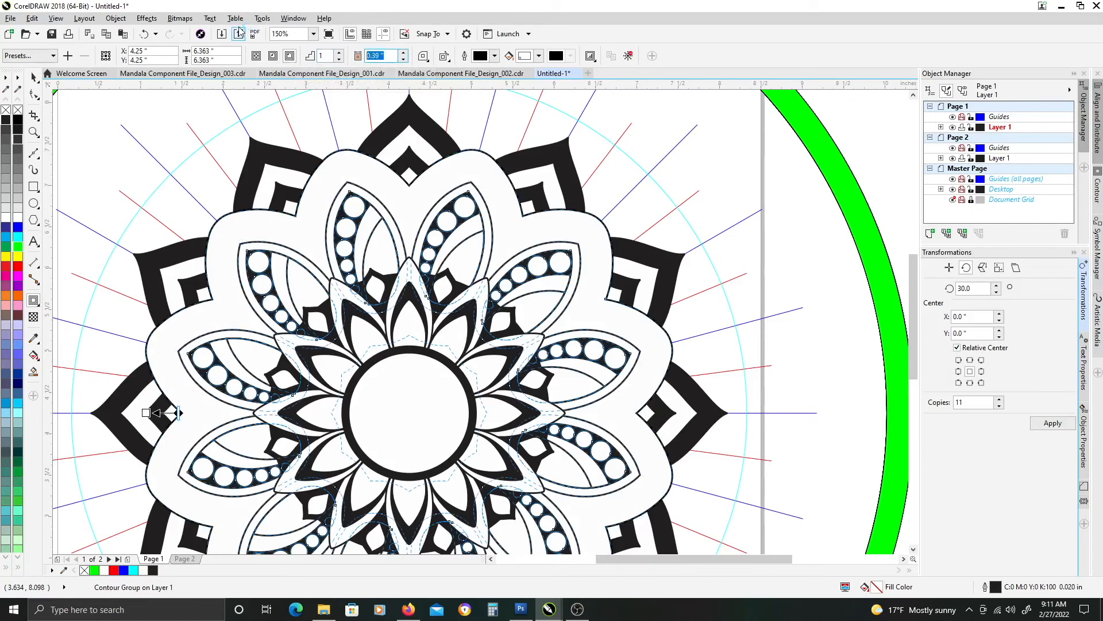
type(".1")
key("Return")
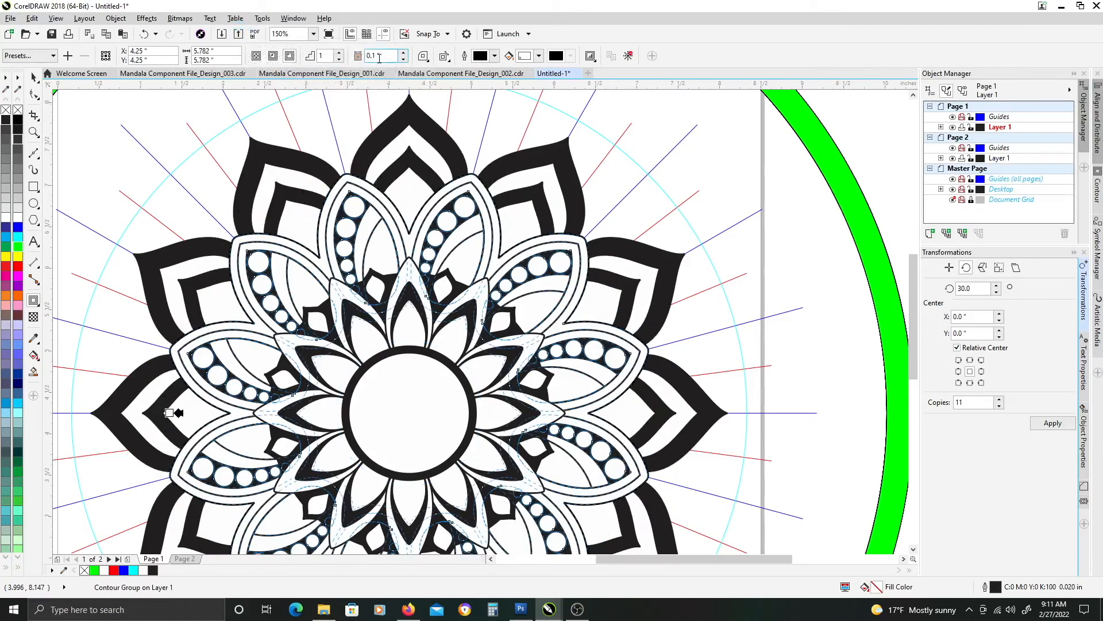
left_click(404, 59)
left_click(403, 60)
left_click(403, 60)
left_click(404, 59)
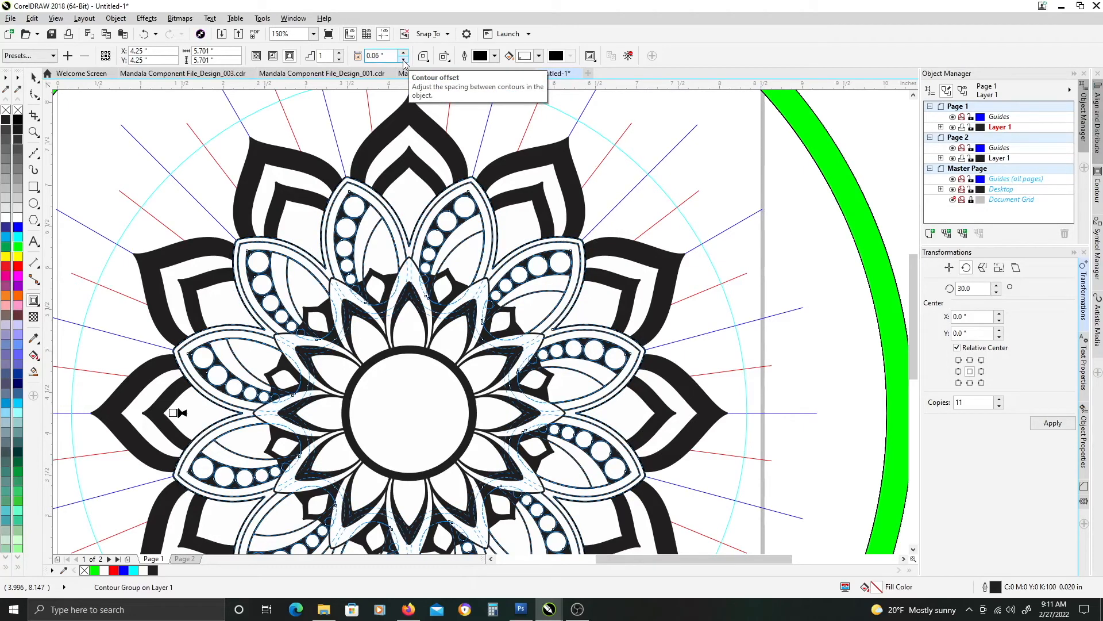
Break the contour apart from the beaded petal group and fill the separated contour curve with black.
left_click(340, 225, "shift")
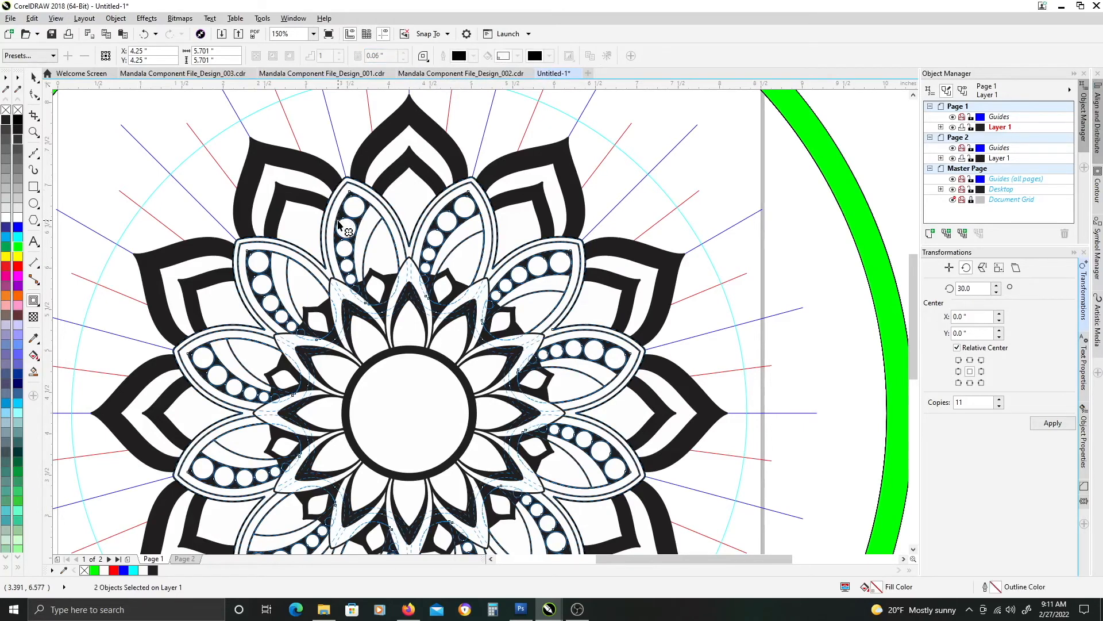
key("space")
left_click(341, 141)
left_click(199, 111)
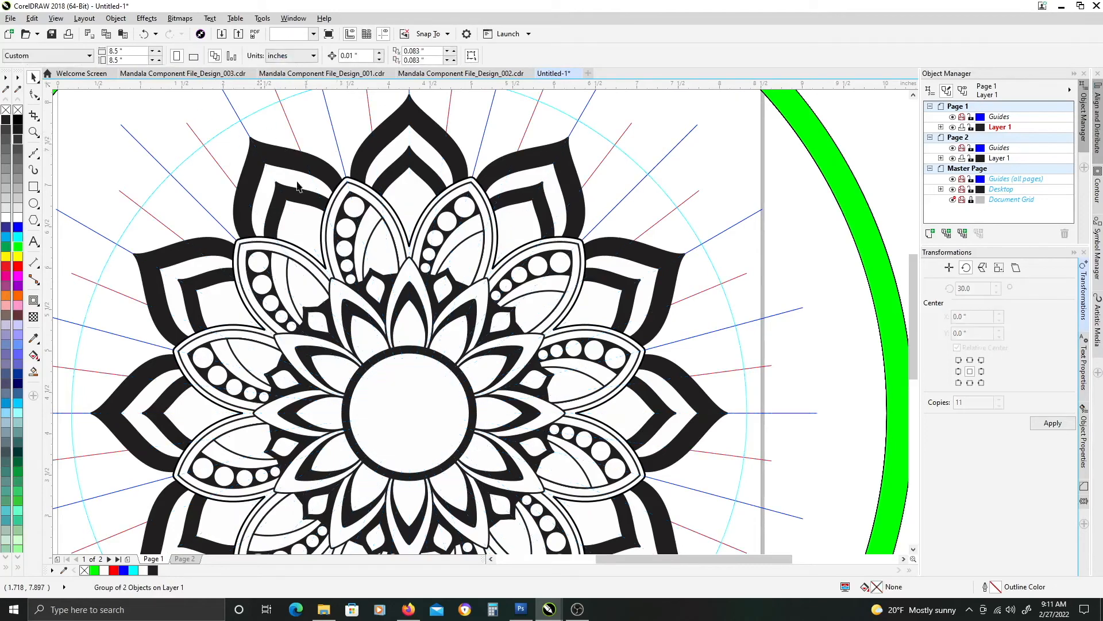
left_click(352, 181)
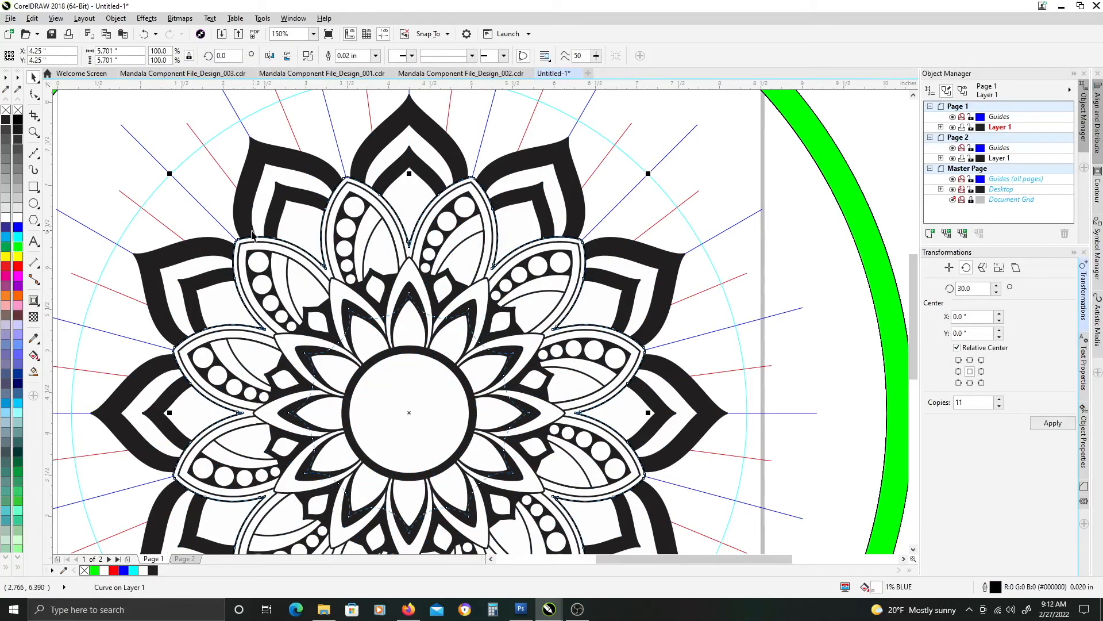
left_click(18, 124)
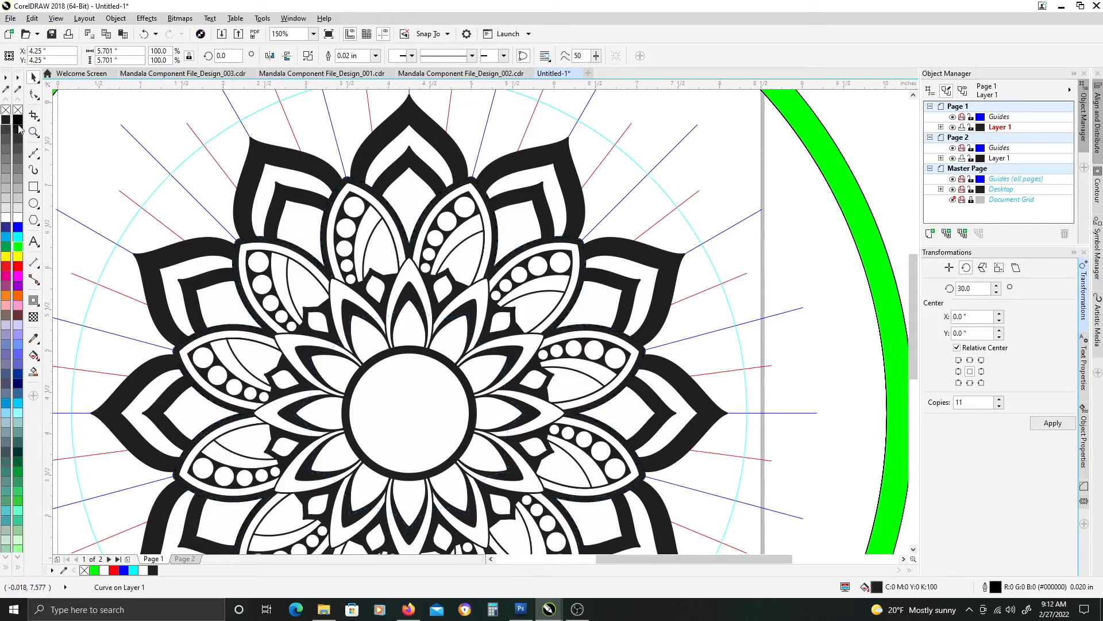
left_click(729, 179)
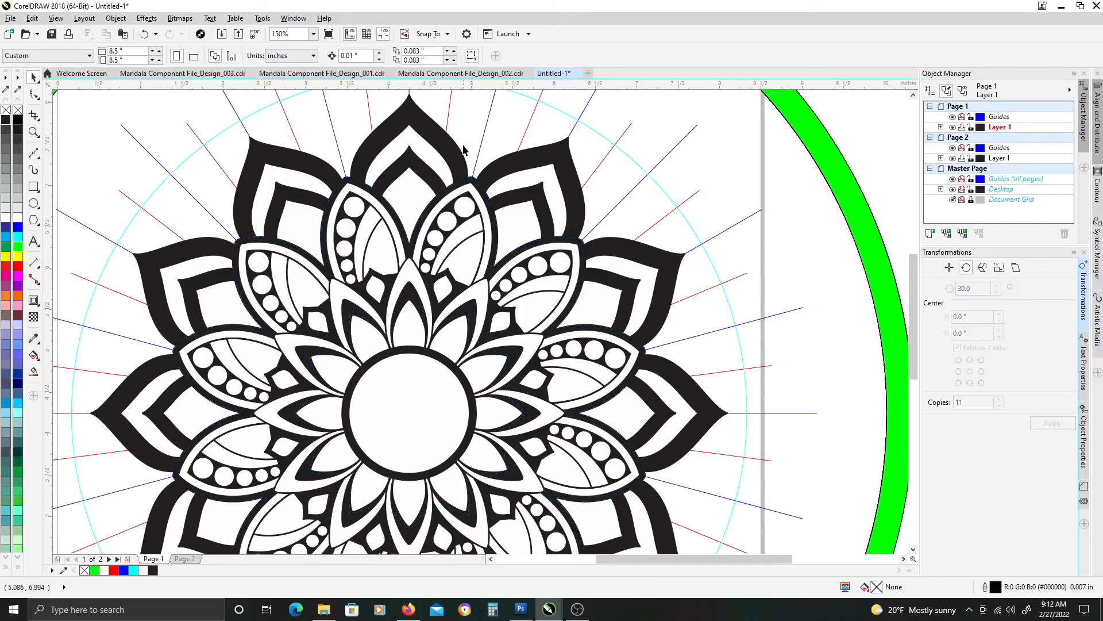
Enlarge a copy of the small inner teardrop group about its centre to about 7.283 inches wide and send it to the back.
scroll(464, 151, "up", 1)
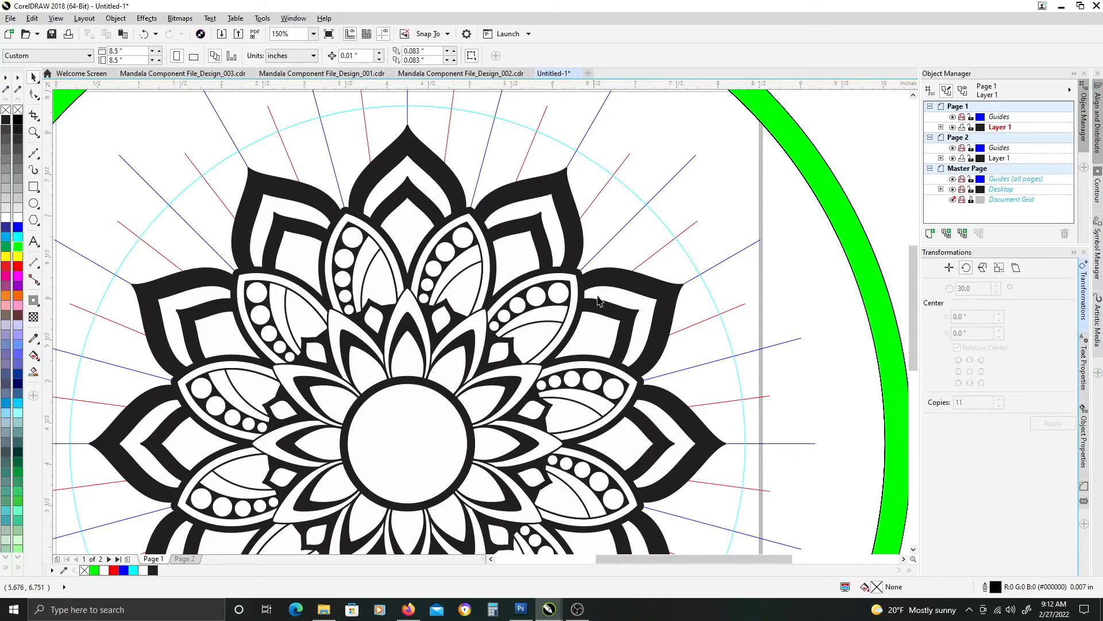
scroll(598, 299, "down", 1)
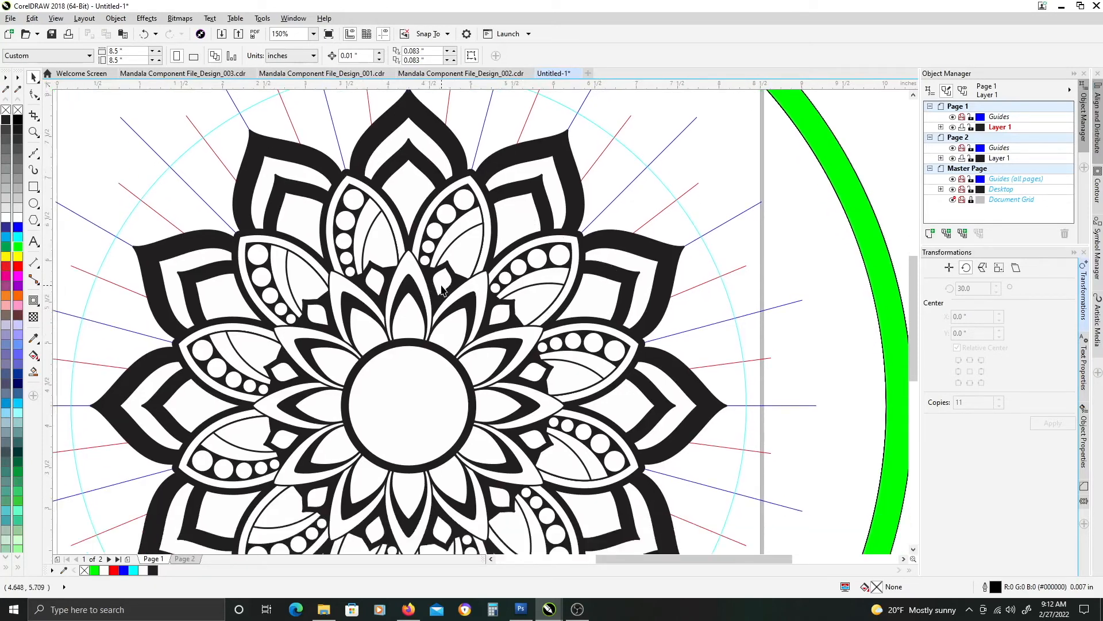
left_click(442, 290)
scroll(448, 313, "up", 1)
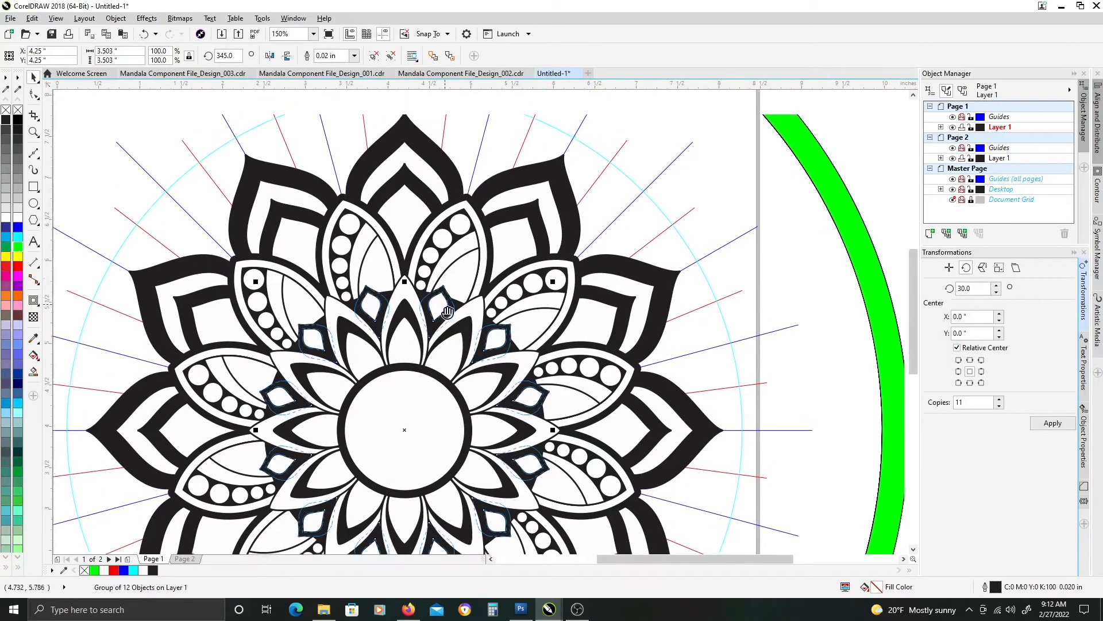
left_click_drag(448, 312, 448, 322)
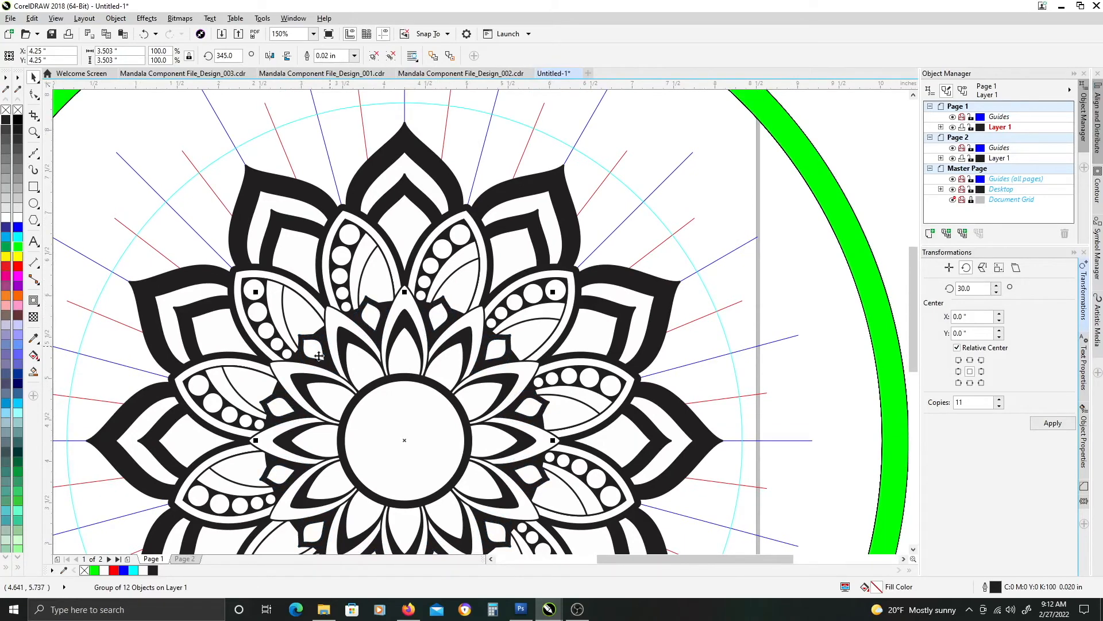
left_click(441, 316)
scroll(450, 317, "up", 1)
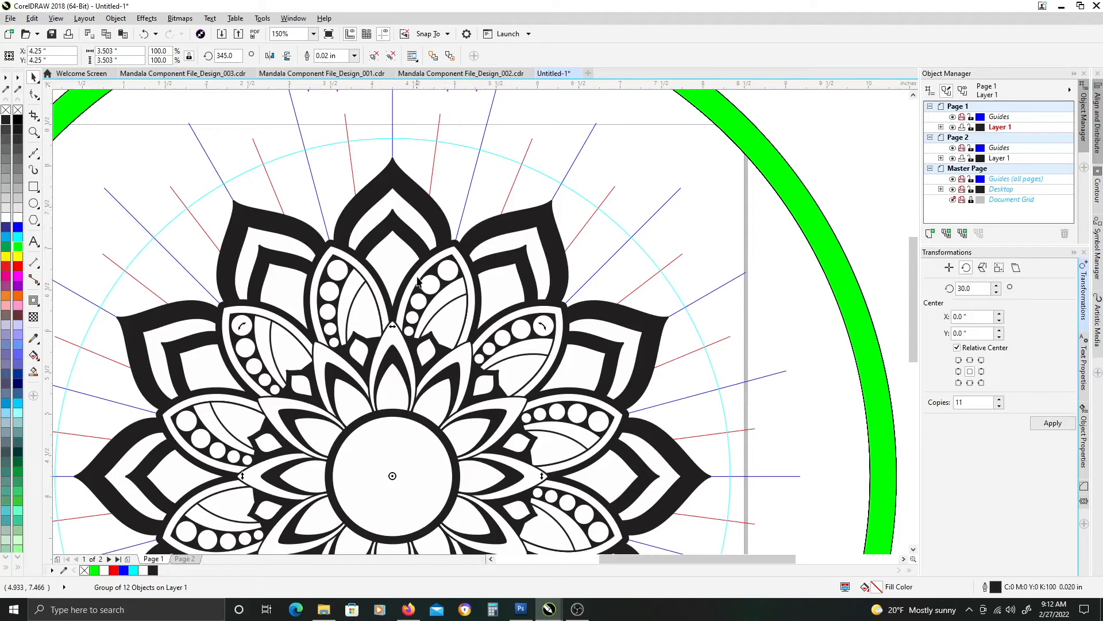
left_click(431, 354)
left_click_drag(541, 327, 697, 123)
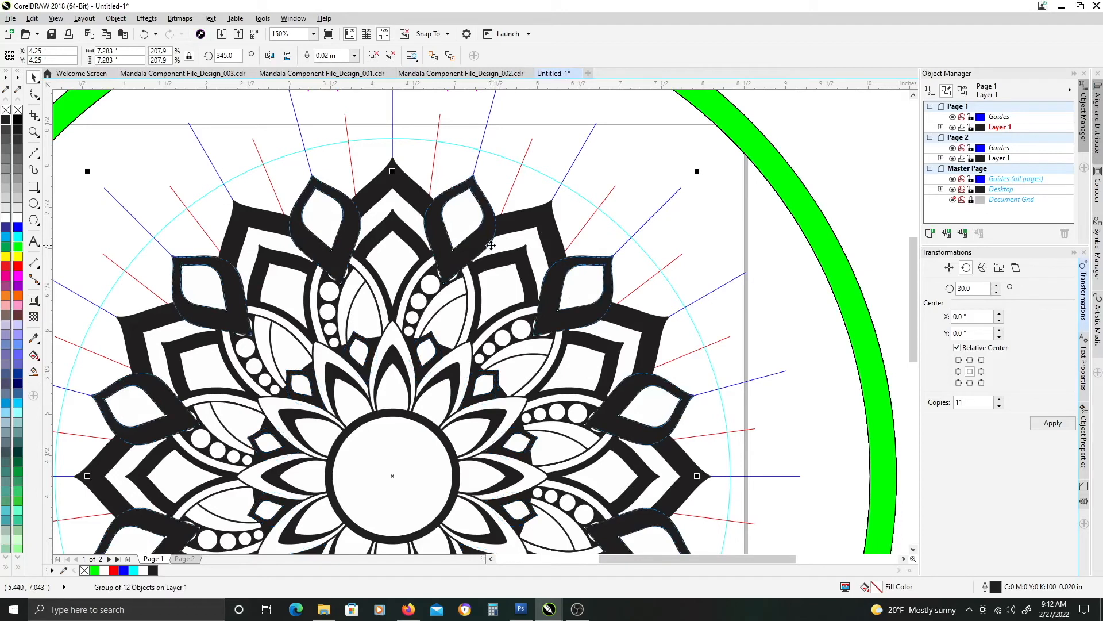
key("shift+Page_Down")
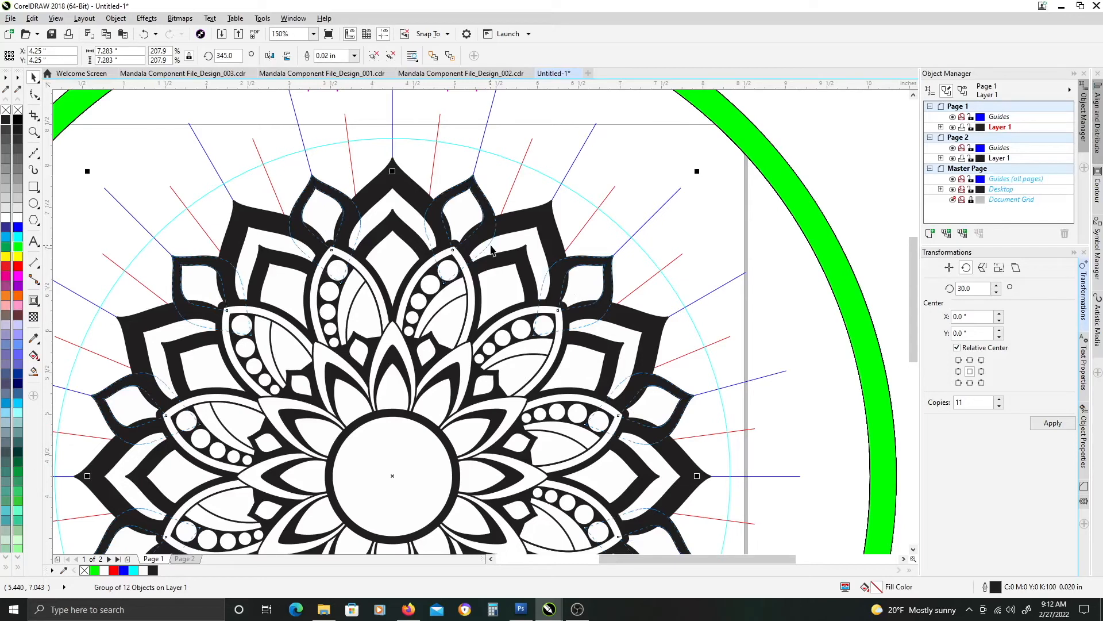
scroll(496, 214, "up", 2)
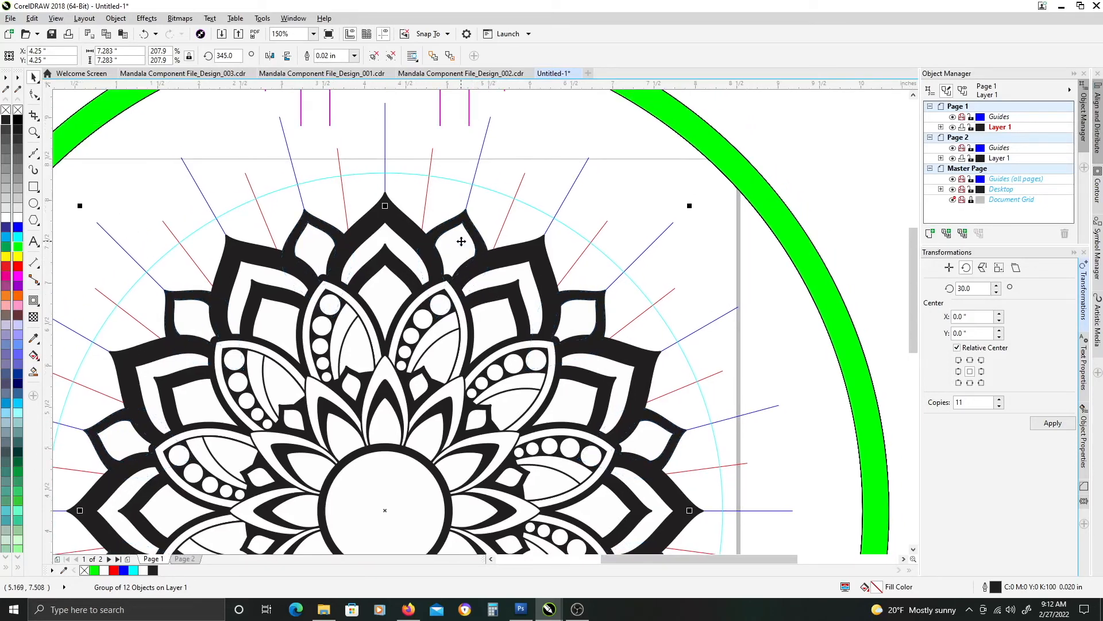
left_click_drag(462, 242, 466, 246)
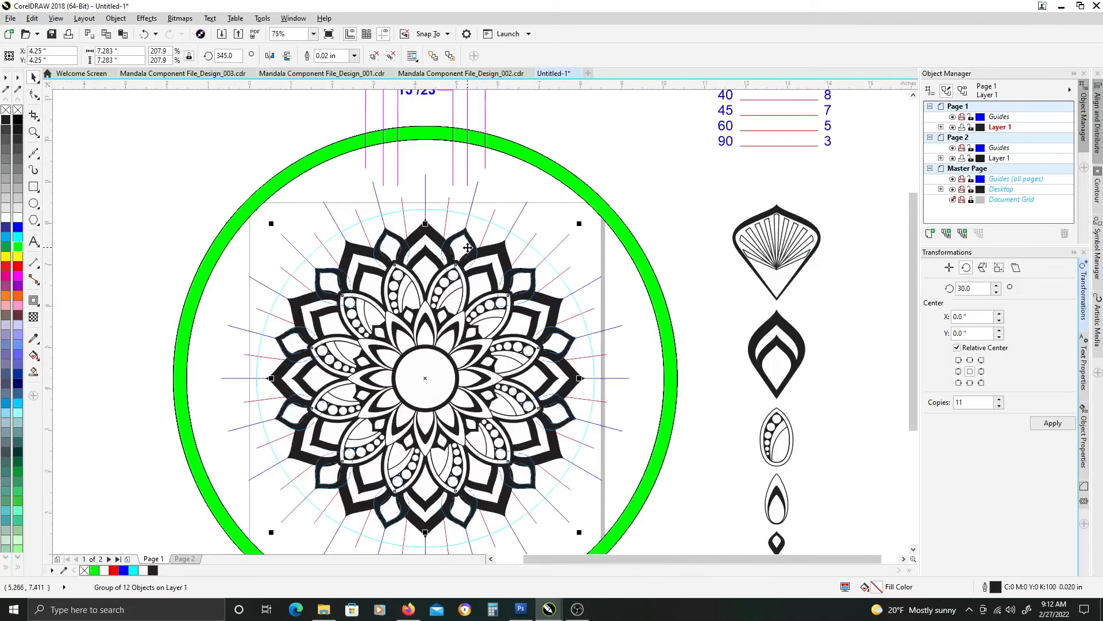
Select all the mandala's parts and set their rotation angle to 0.
left_click_drag(611, 262, 589, 210)
left_click_drag(668, 505, 198, 150)
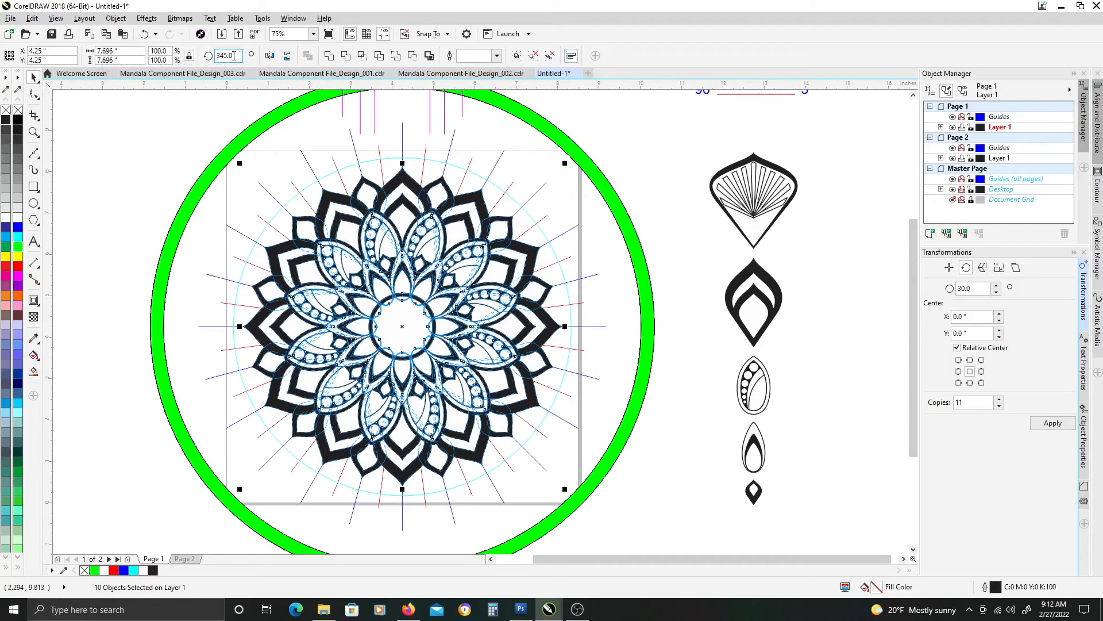
type("0")
key("Return")
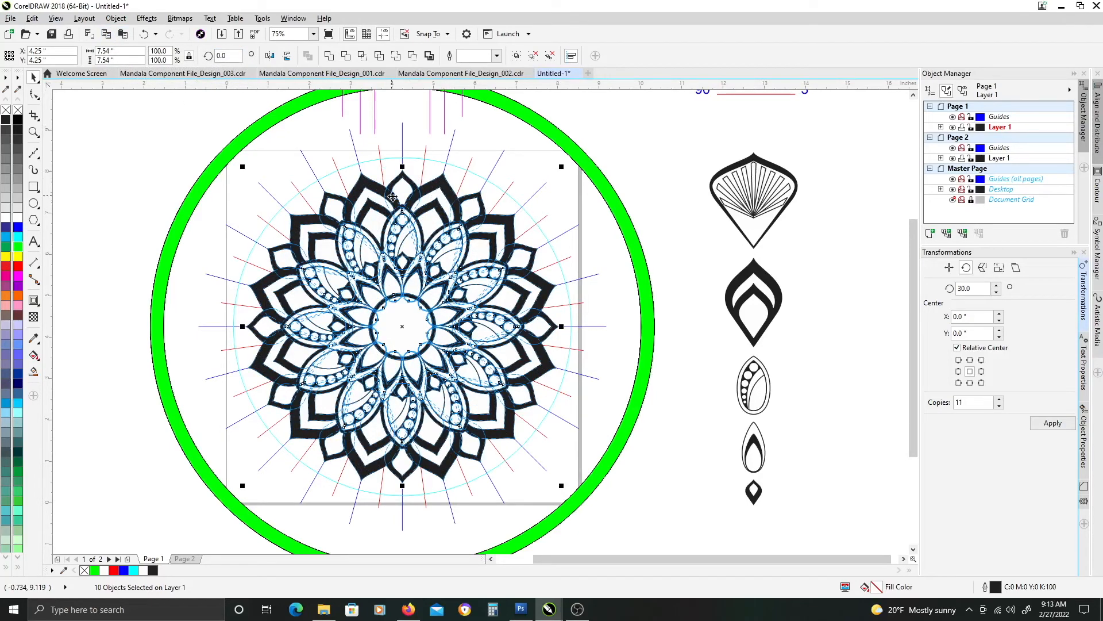
left_click(609, 135)
Enlarge the outer teardrop group about its centre to about 7.95 inches wide.
left_click(401, 196)
scroll(402, 192, "up", 2)
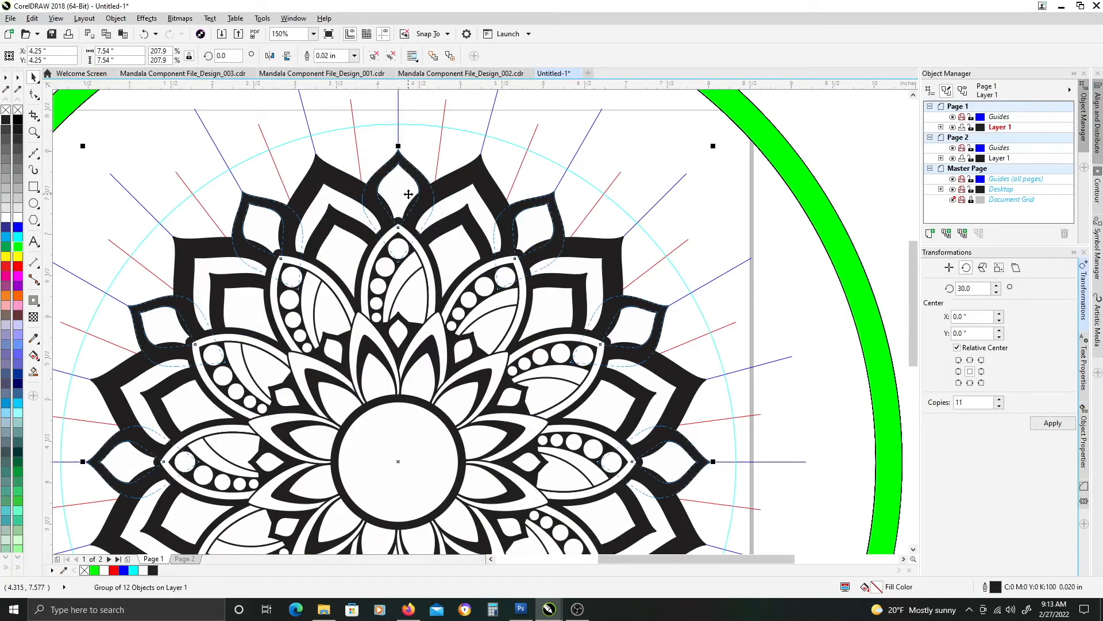
left_click_drag(689, 183, 708, 168)
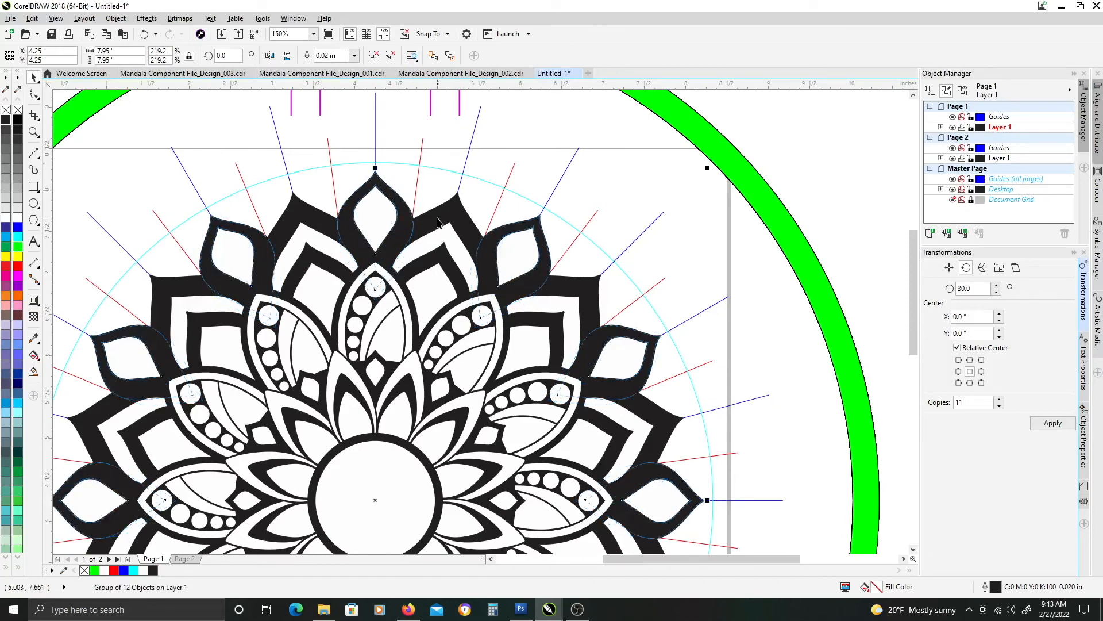
Ungroup the outer teardrops and delete all of them except the one on the upper vertical guide line.
key("ctrl+u")
left_click(376, 210, "shift")
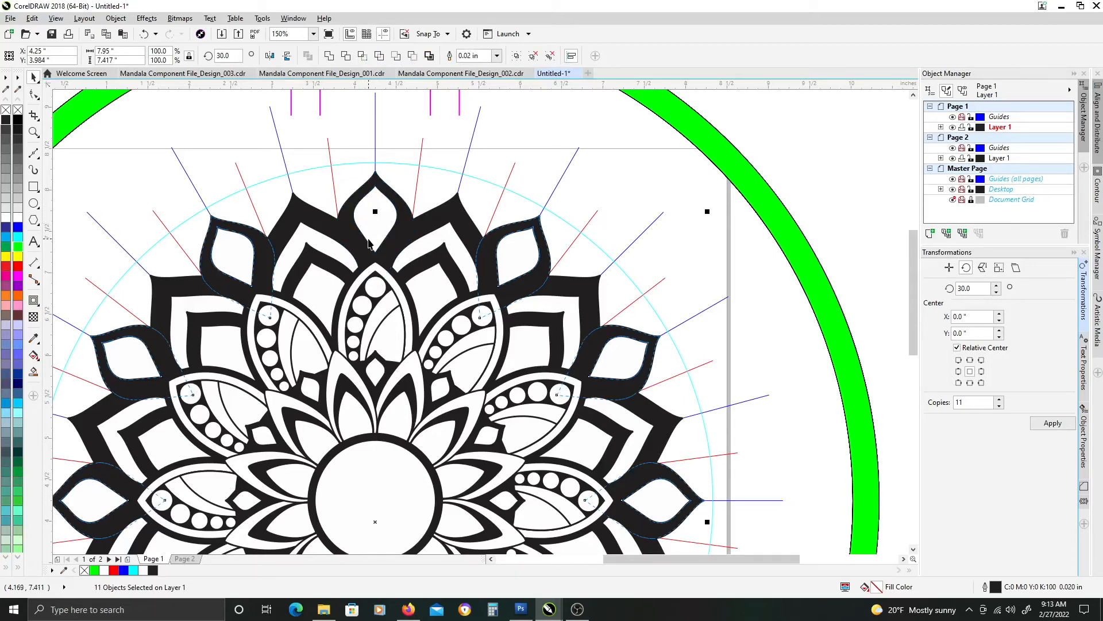
key("Delete")
Shrink the remaining outer teardrop to about 0.73 by 1.14 inches and move it up along the vertical guide to Y about 7.681 inches.
left_click(378, 227)
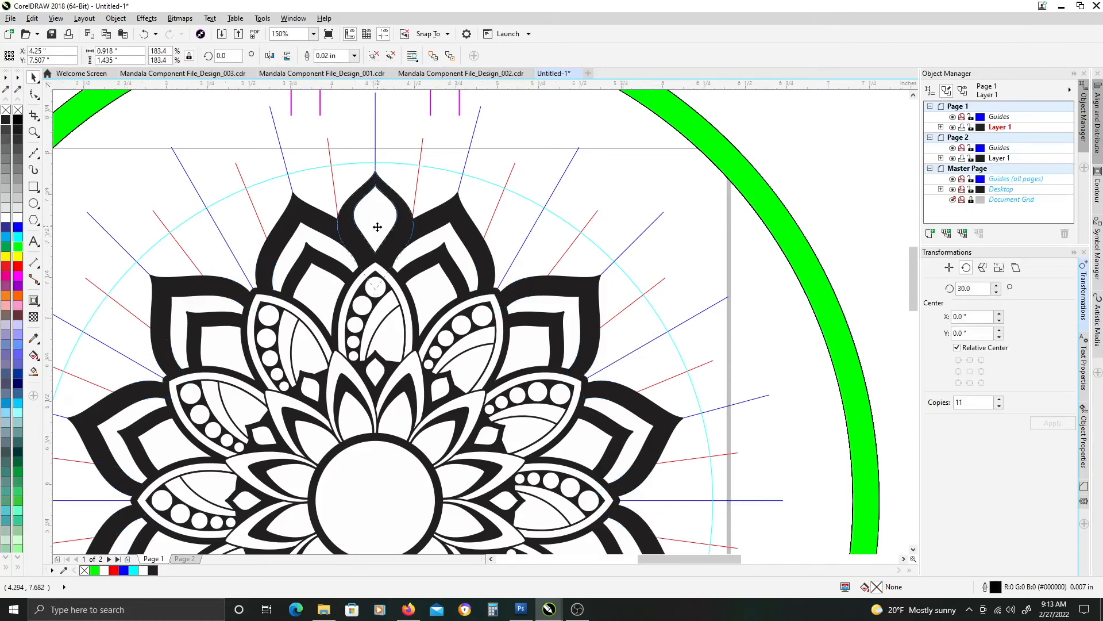
scroll(377, 227, "up", 3)
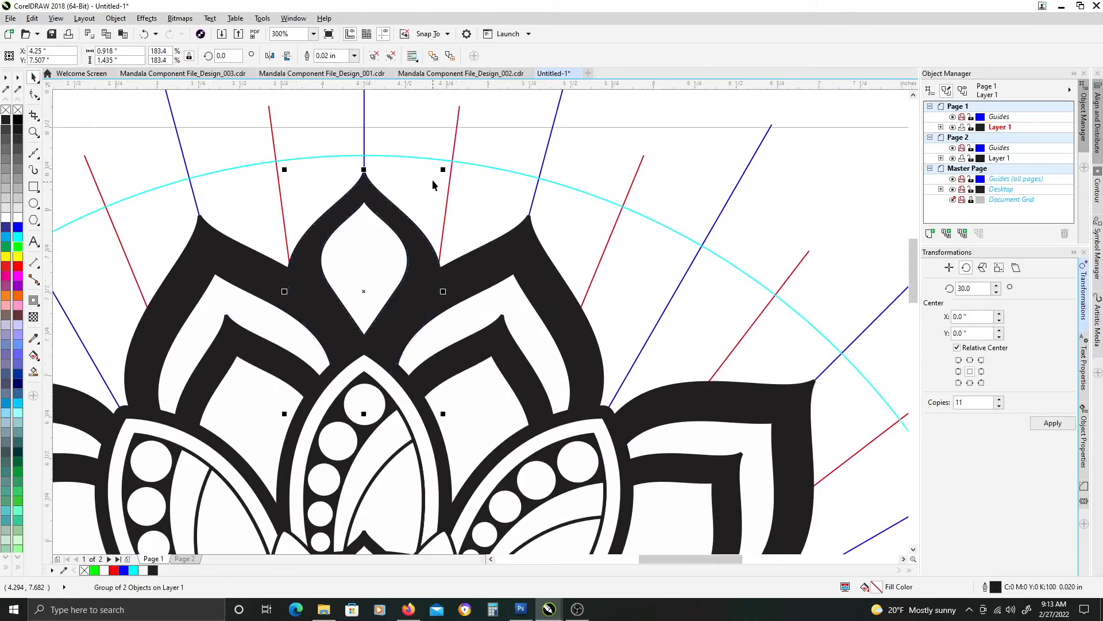
left_click_drag(443, 169, 434, 186)
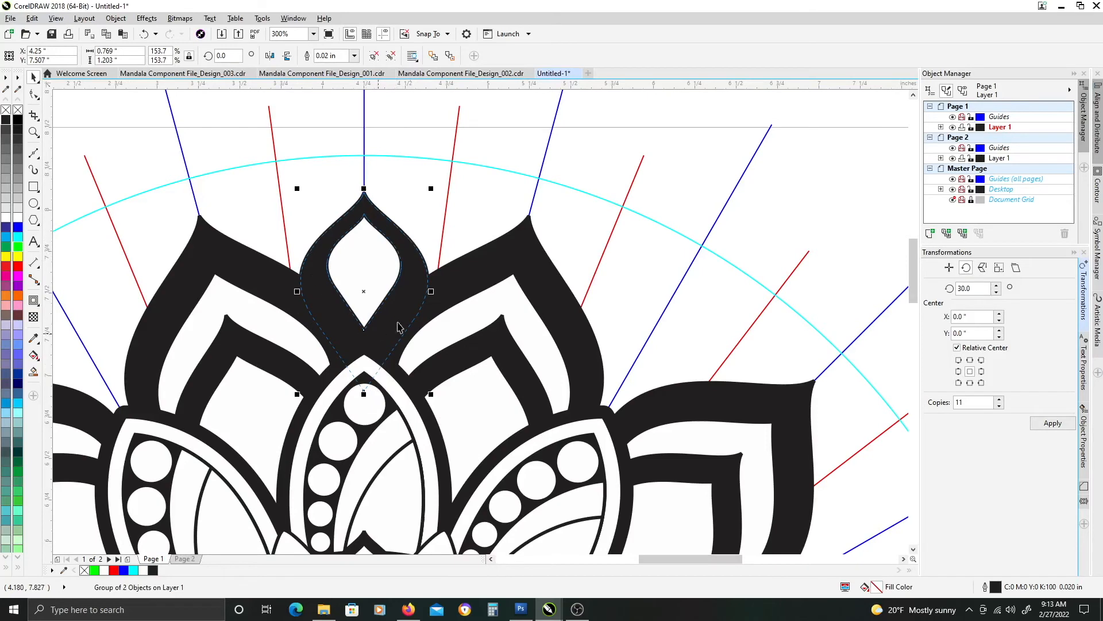
left_click_drag(431, 188, 434, 197)
left_click_drag(370, 288, 380, 249)
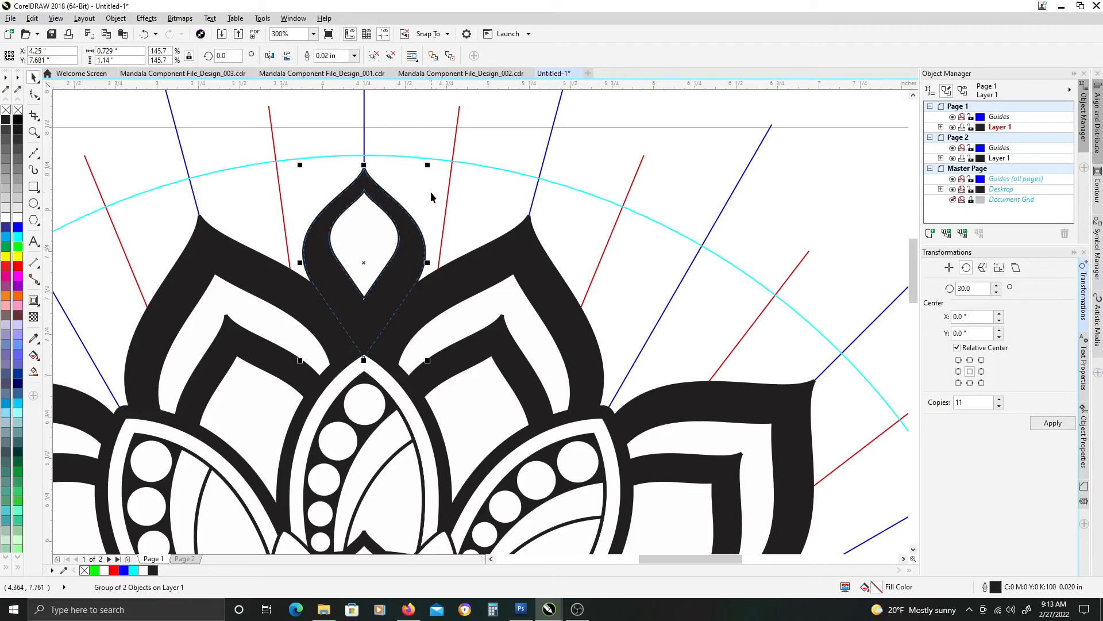
Rotate the outer teardrop together with the green outer ring by 30° with 11 copies.
scroll(445, 236, "down", 2)
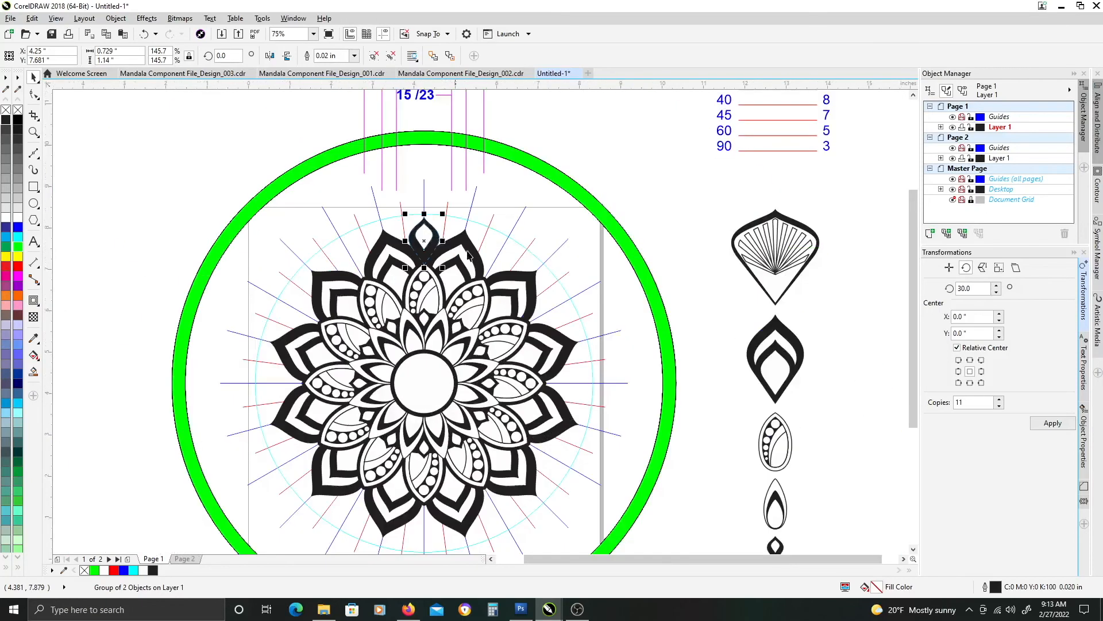
left_click_drag(442, 227, 418, 172)
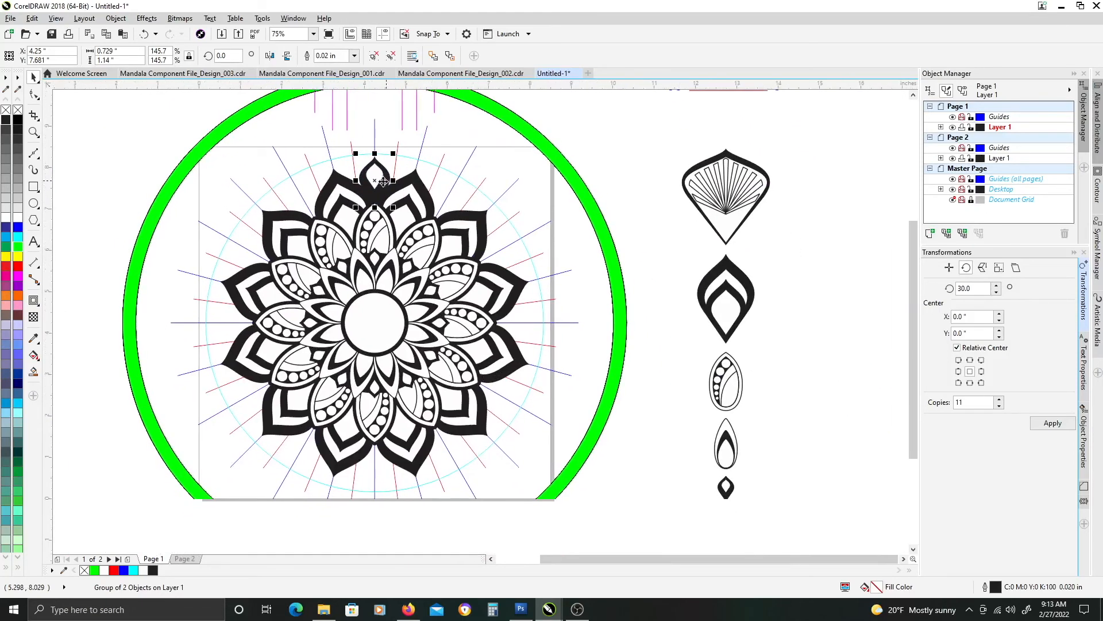
left_click(579, 187)
left_click(1053, 423)
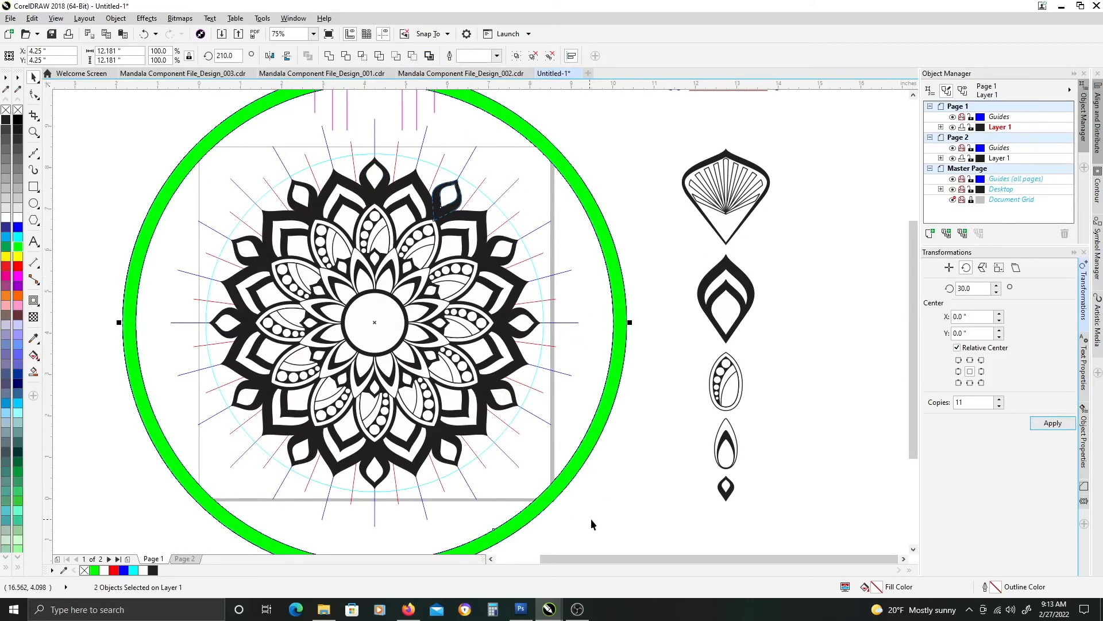
Select the twelve outer teardrops without the green ring and group them.
left_click_drag(154, 505, 334, 154, "shift")
left_click(370, 474, "shift")
left_click(372, 183, "shift")
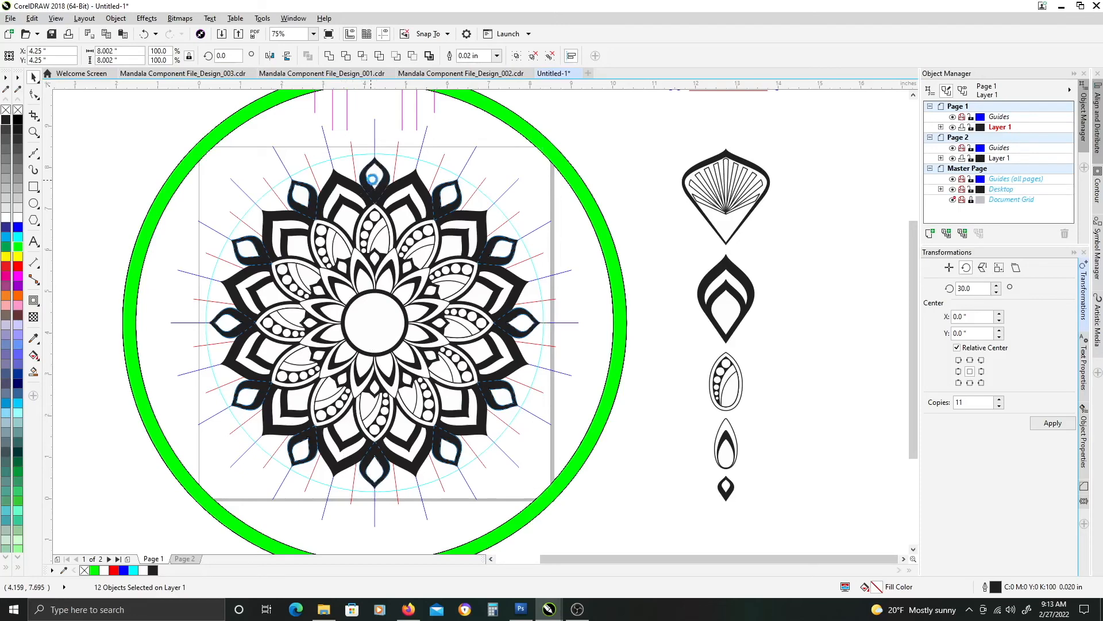
key("ctrl+g")
left_click(636, 156)
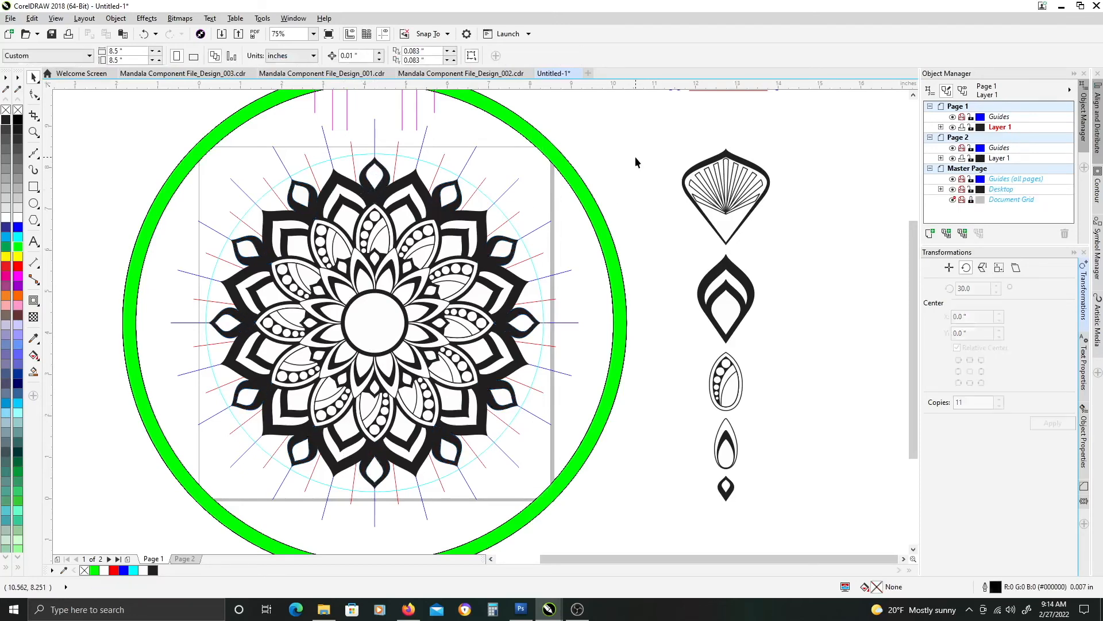
Apply a one-step outside contour with a 0.1 inch offset to the group of bold black petals.
scroll(377, 184, "up", 2)
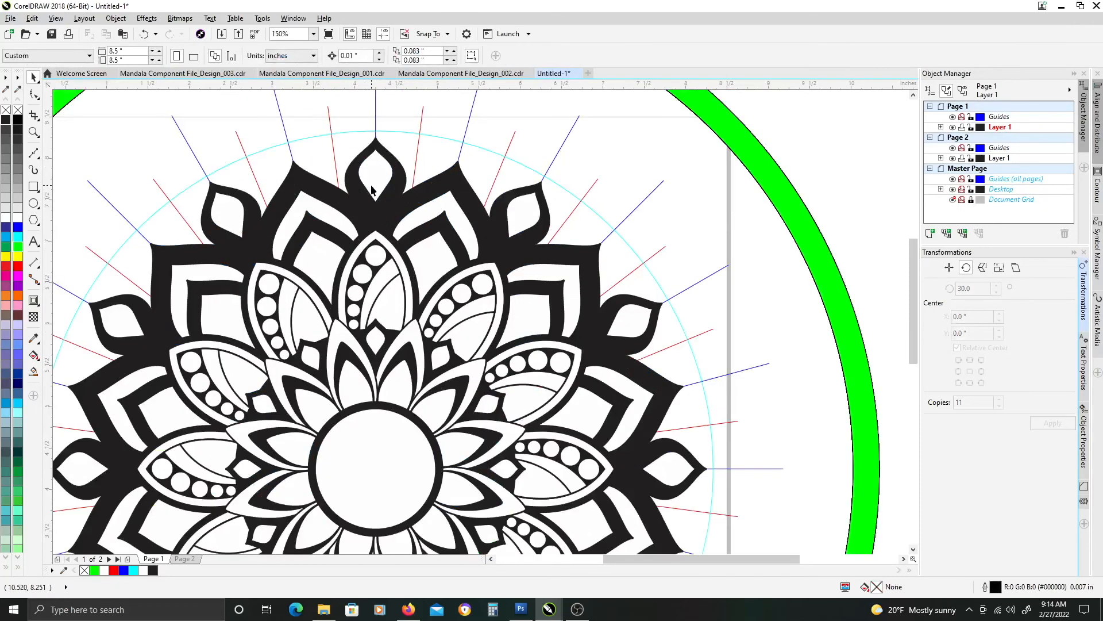
left_click_drag(338, 184, 370, 241)
left_click(348, 243)
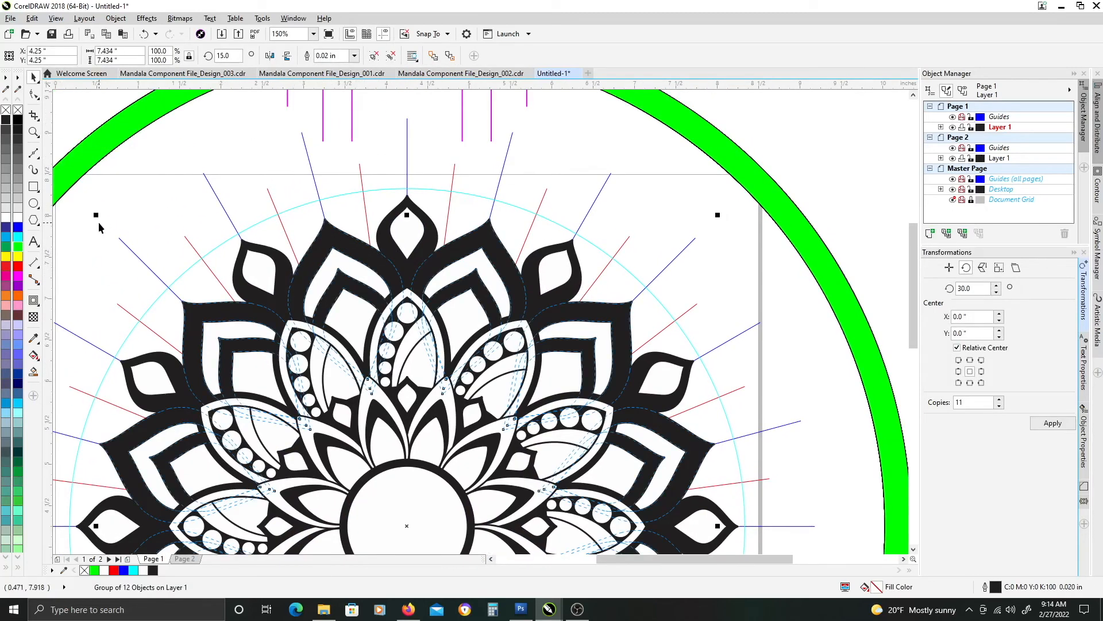
left_click(35, 300)
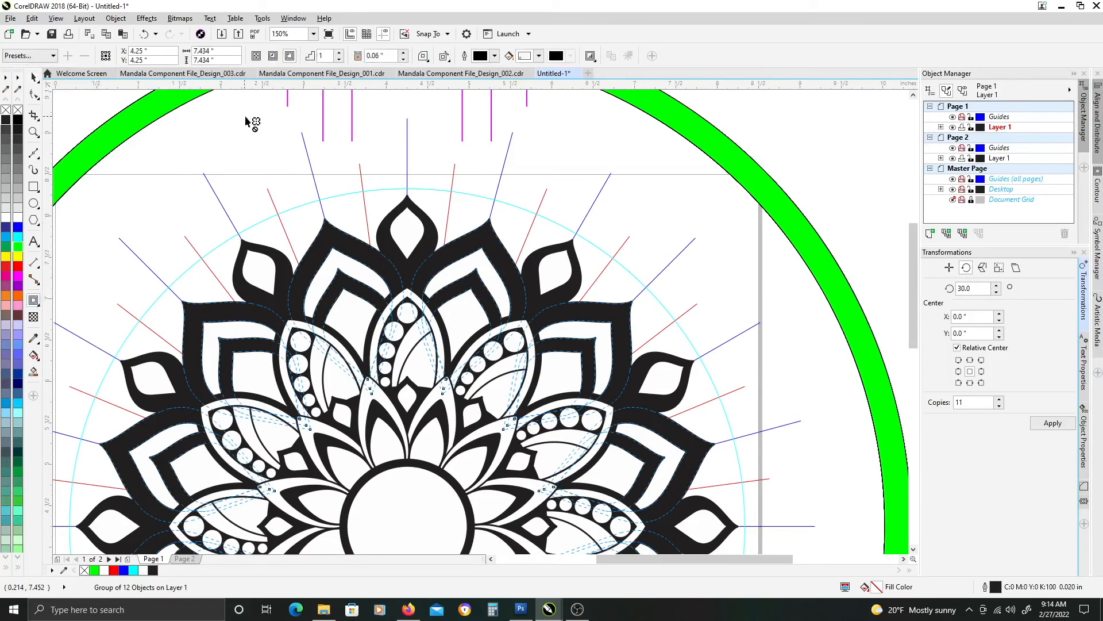
left_click(289, 58)
left_click(404, 53)
left_click(405, 52)
left_click(404, 52)
left_click(405, 53)
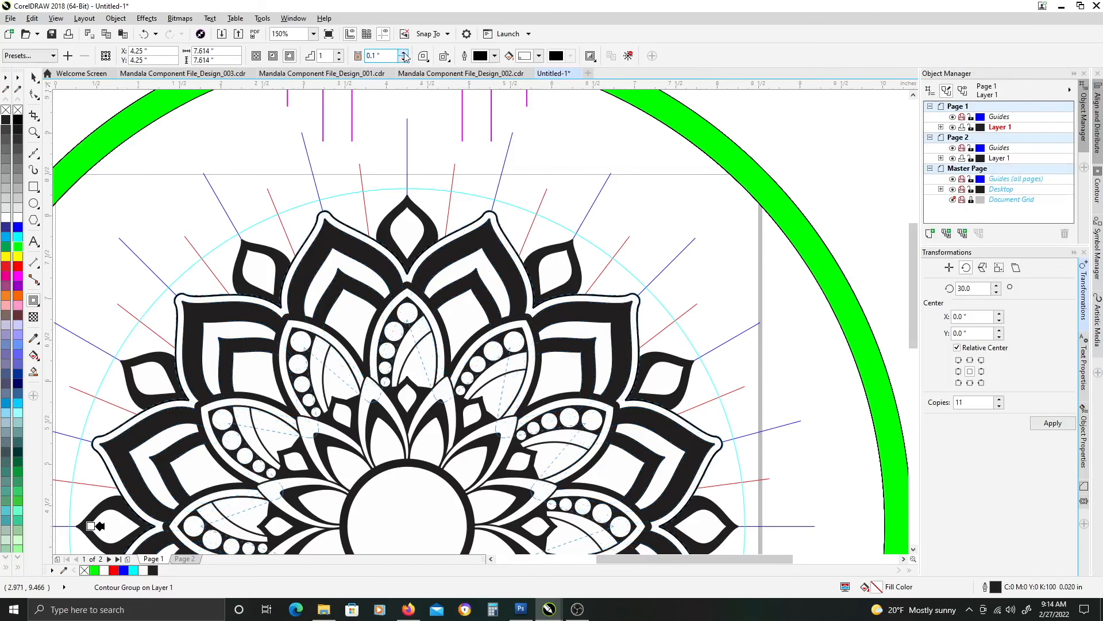
left_click(405, 53)
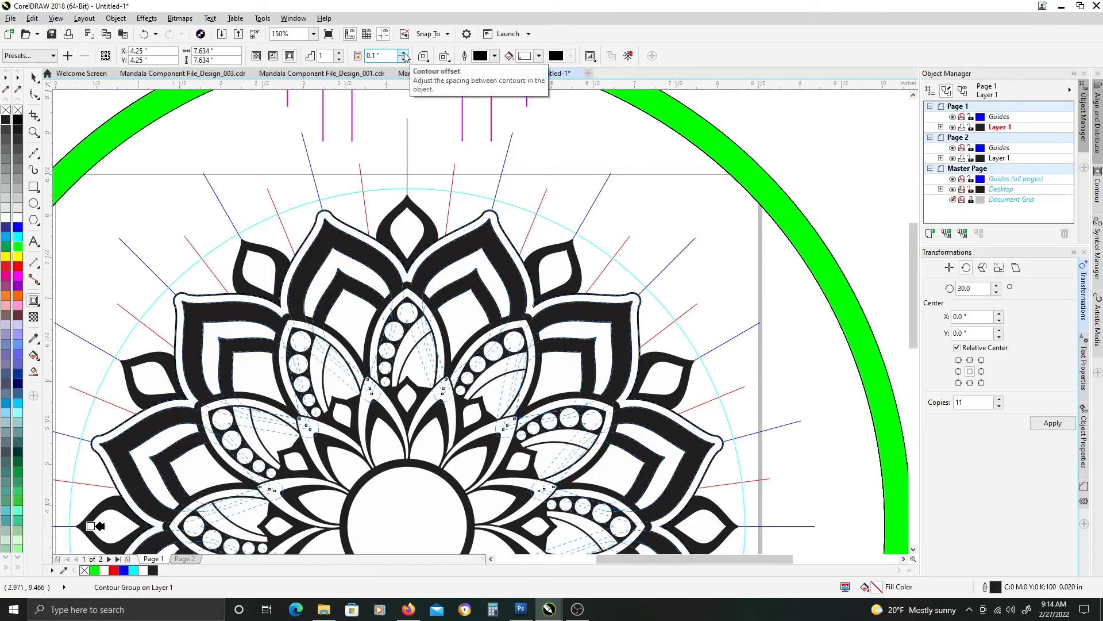
Separate the contour from the bold black petals and send the contour curve behind the outer teardrops.
key("space")
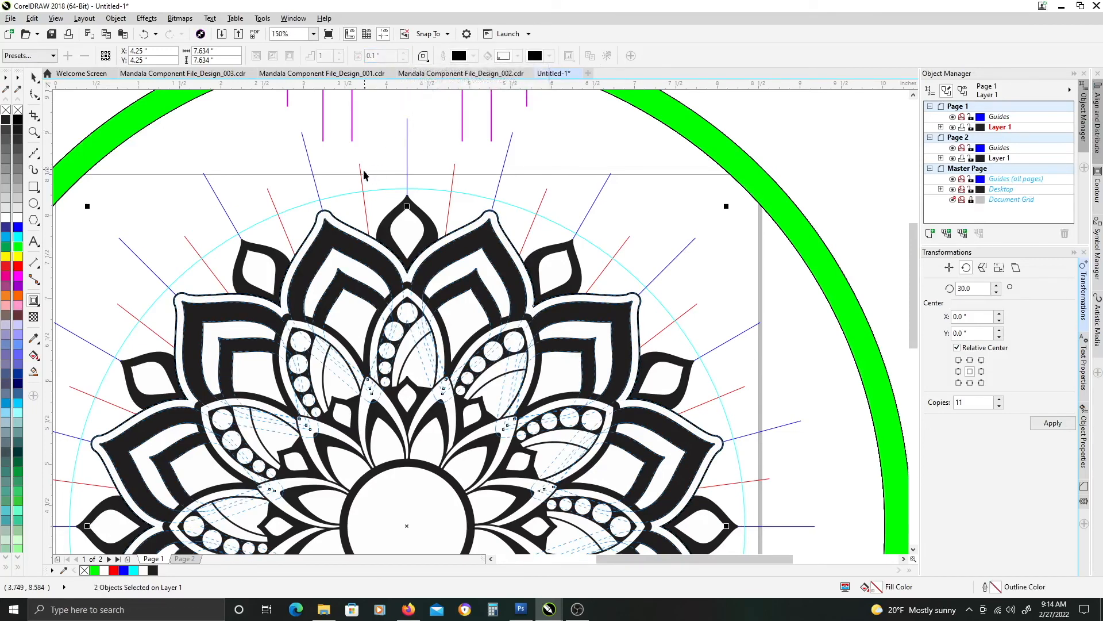
left_click(342, 172)
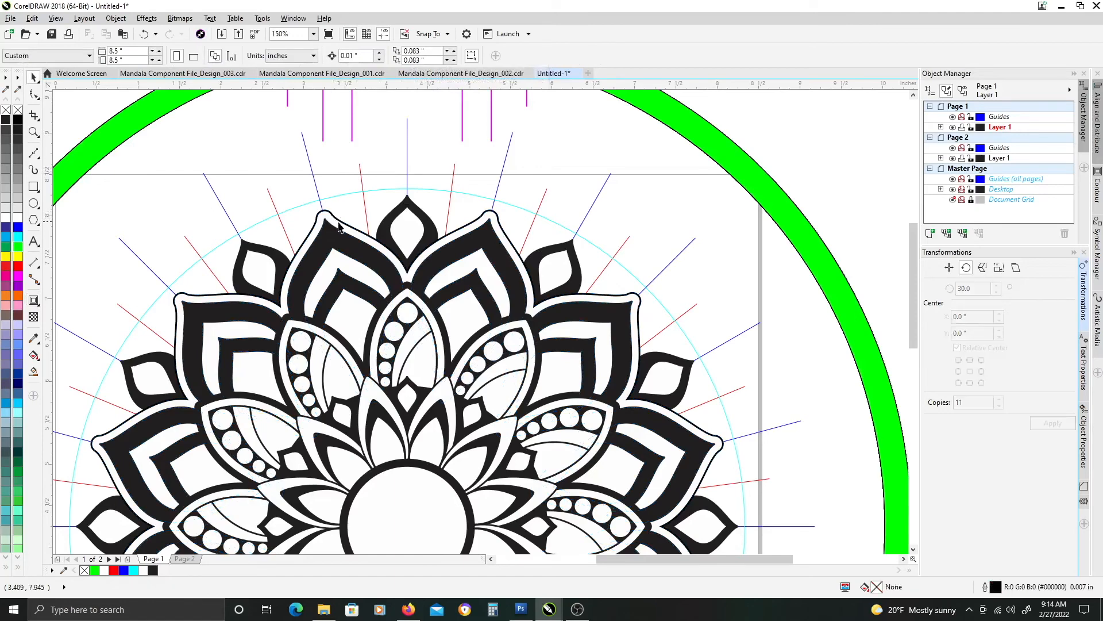
left_click(339, 227)
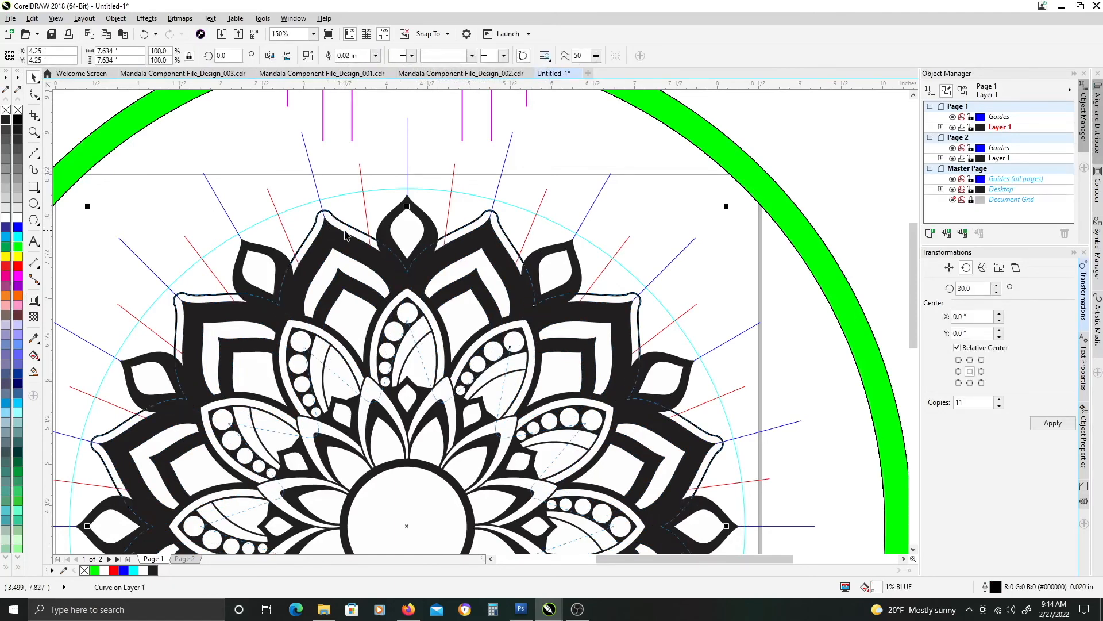
Apply a one-step outside contour with a 0.1 inch offset to the group of outer teardrops and break the contour apart.
left_click(388, 230)
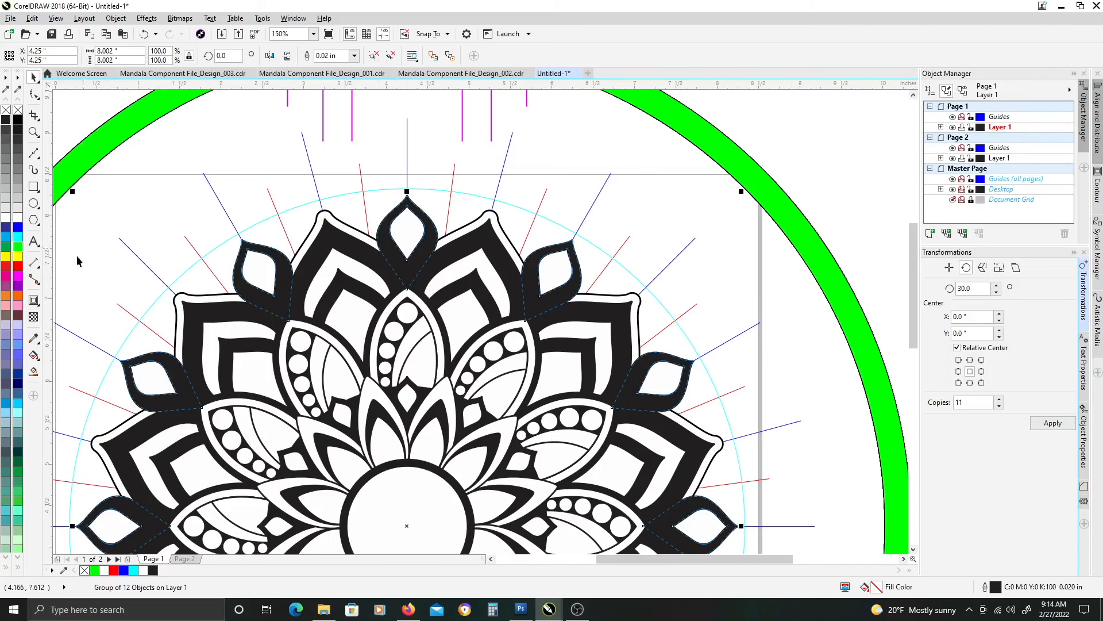
left_click(34, 300)
left_click(290, 56)
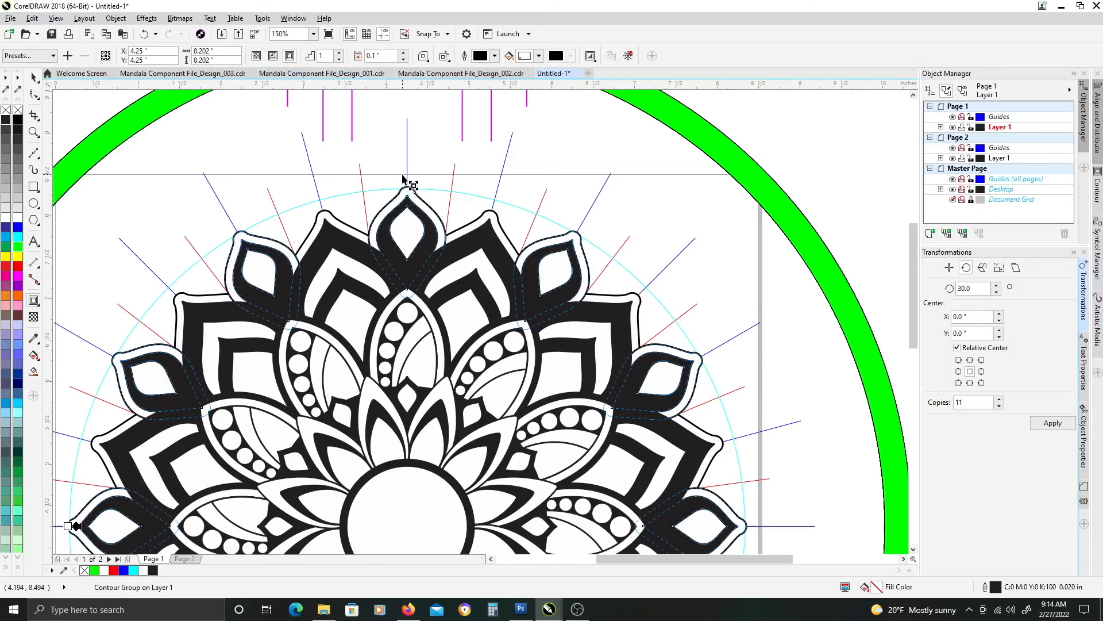
key("ctrl+k")
key("space")
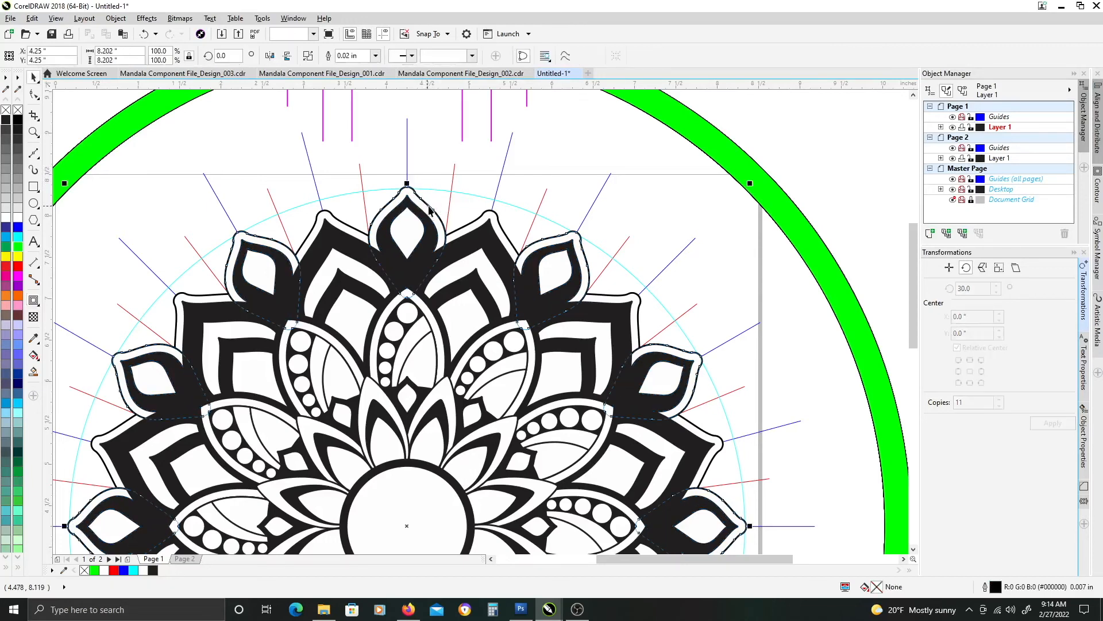
Enlarge the contour curve around the outer teardrops from its centre to about 8.405 by 8.405 inches.
left_click_drag(445, 207, 401, 249)
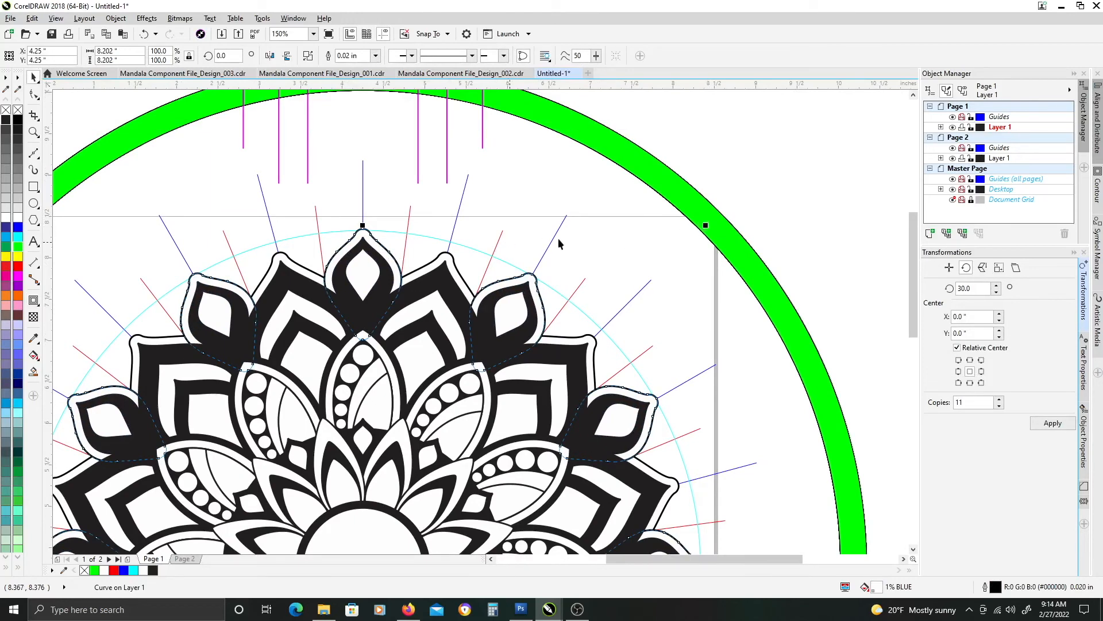
left_click_drag(706, 227, 714, 218)
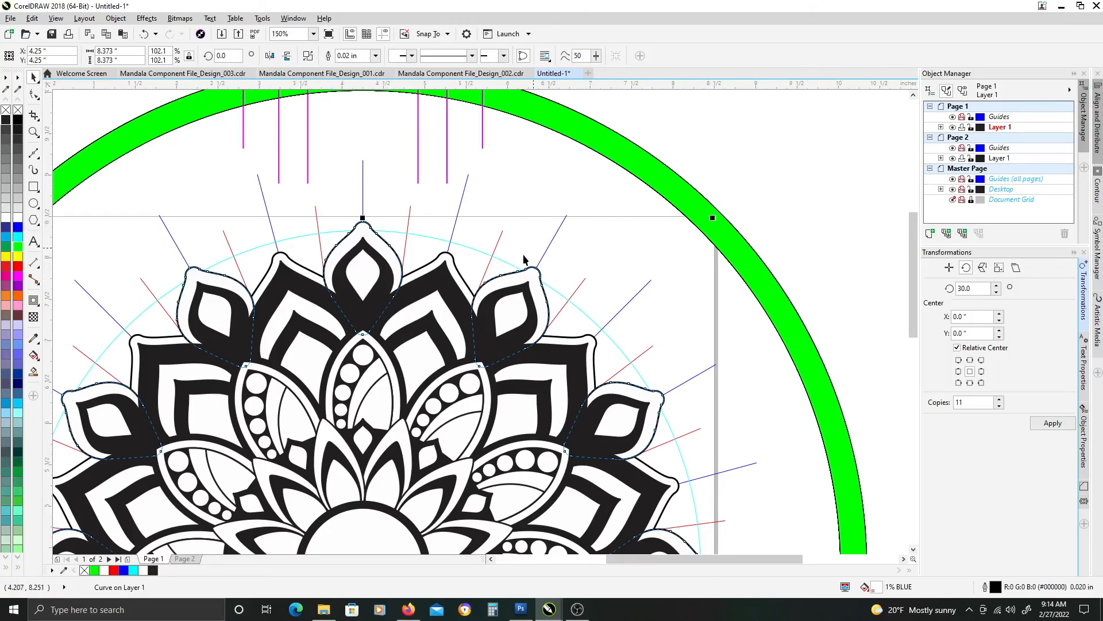
left_click_drag(712, 218, 715, 217)
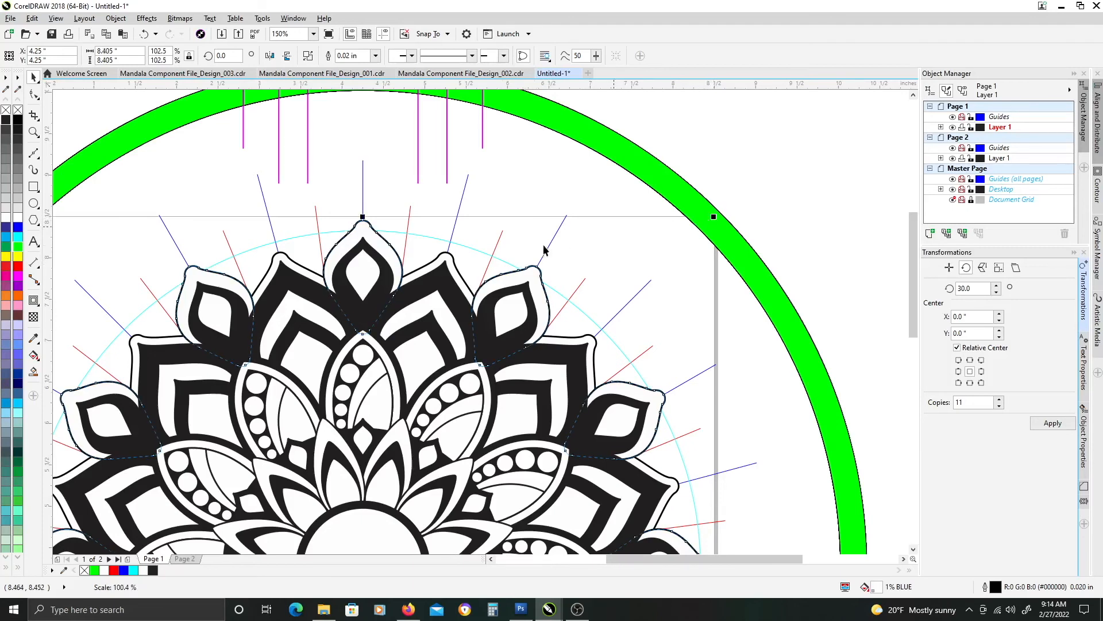
Weld the teardrop contour curve together with the contour curve of the bold black petals.
left_click(417, 277, "shift")
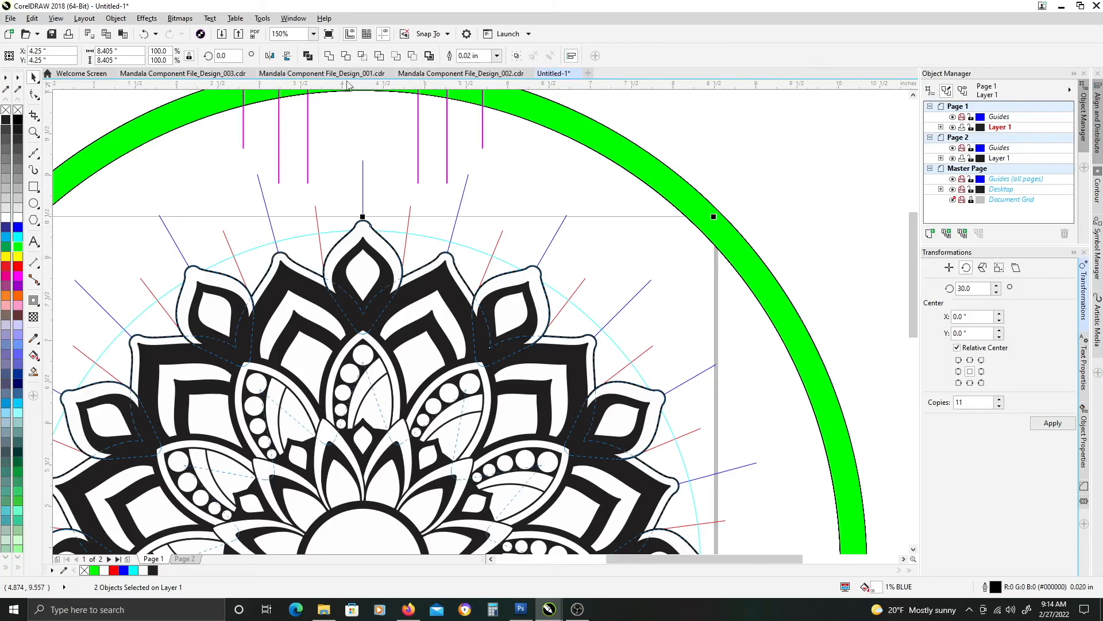
left_click(329, 56)
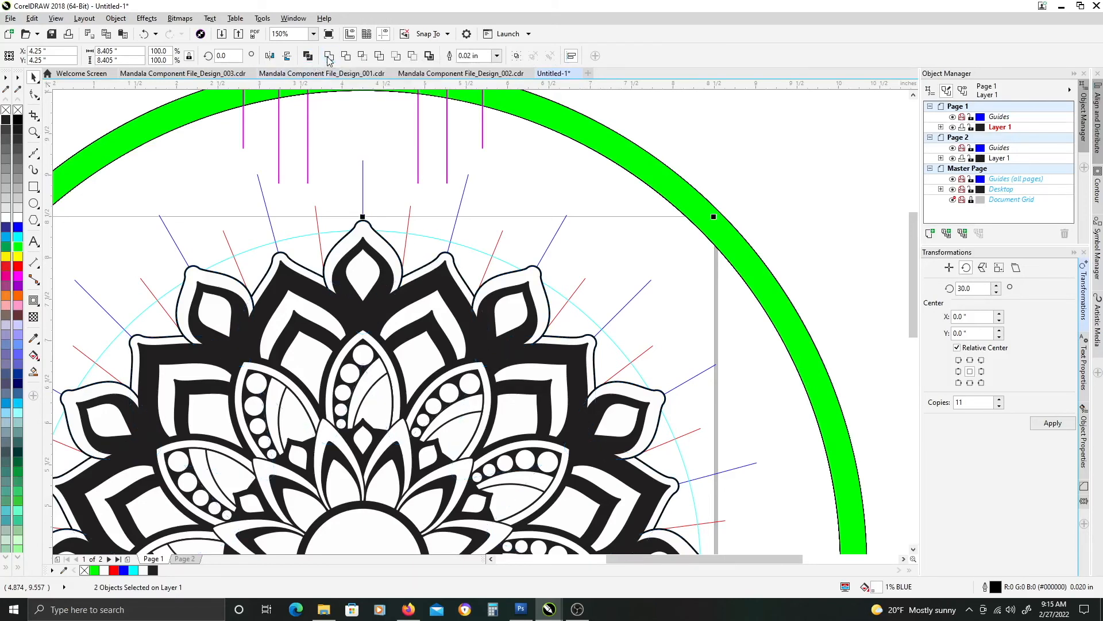
left_click(391, 169)
Select the whole mandala inside the green ring and rotate it by 15°.
scroll(391, 171, "down", 3)
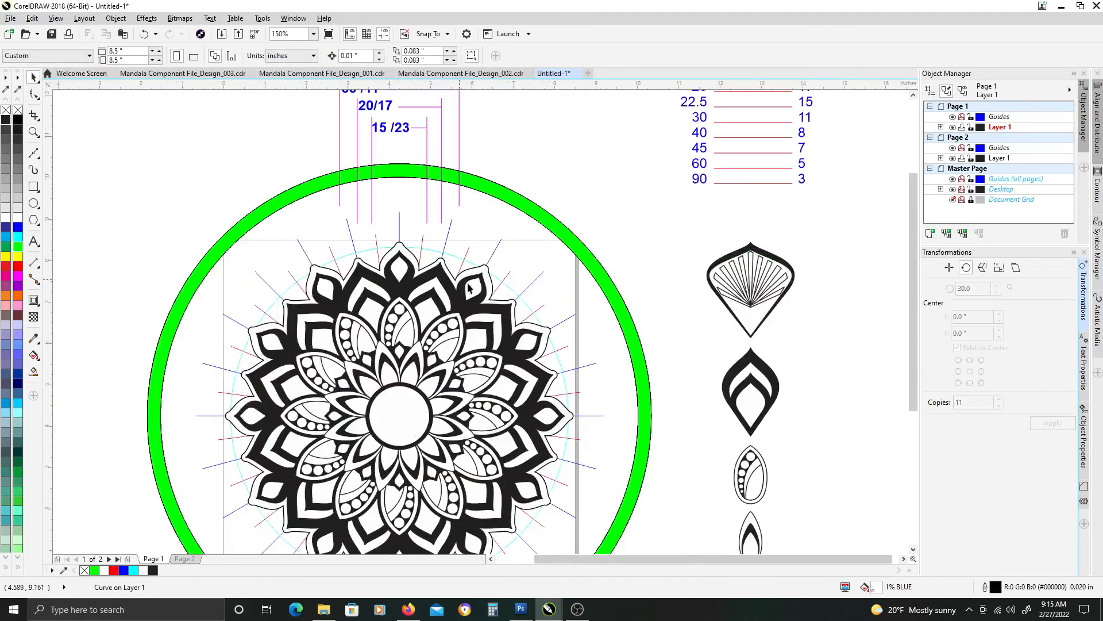
scroll(489, 303, "up", 2)
left_click_drag(606, 505, 163, 130)
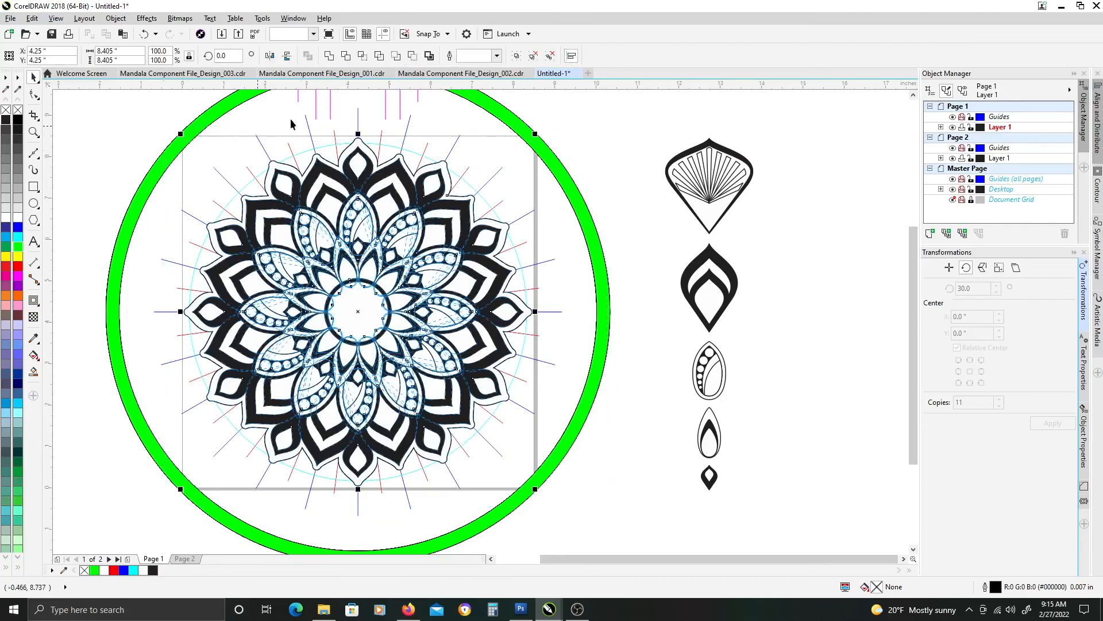
type("15")
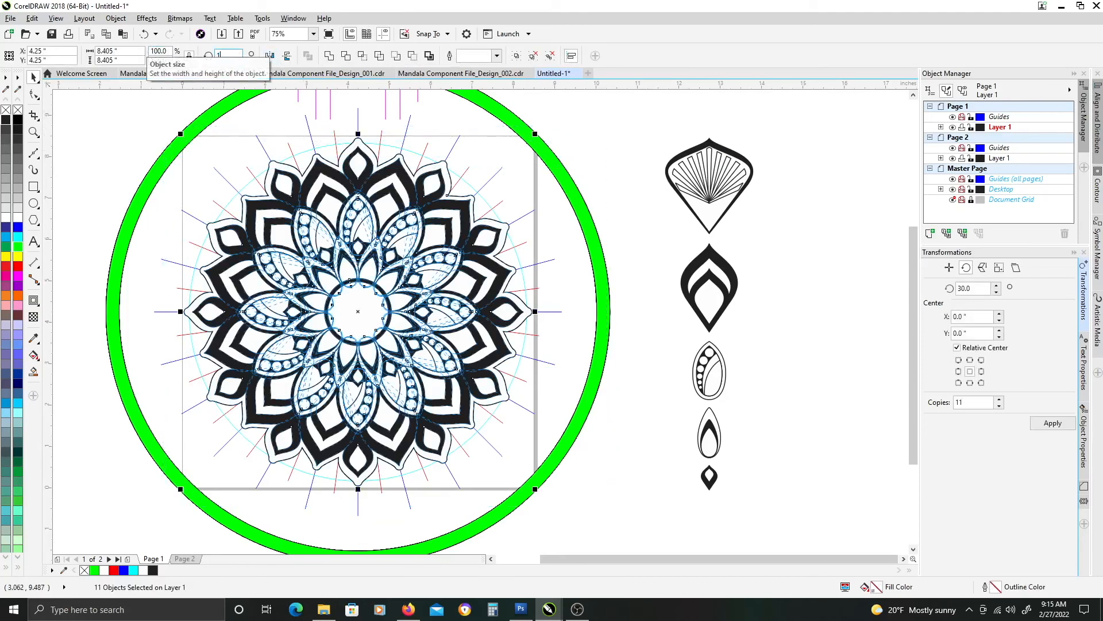
key("Return")
Shrink the rotated mandala about its centre to about 7.752 by 7.752 inches.
left_click_drag(621, 170, 604, 226)
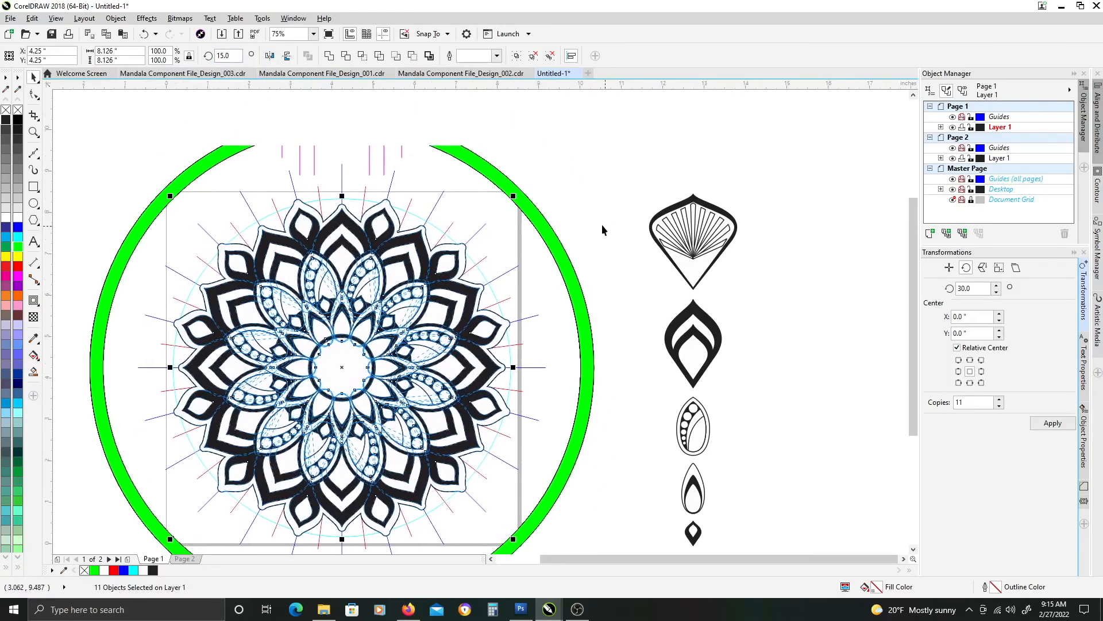
left_click_drag(513, 198, 511, 202)
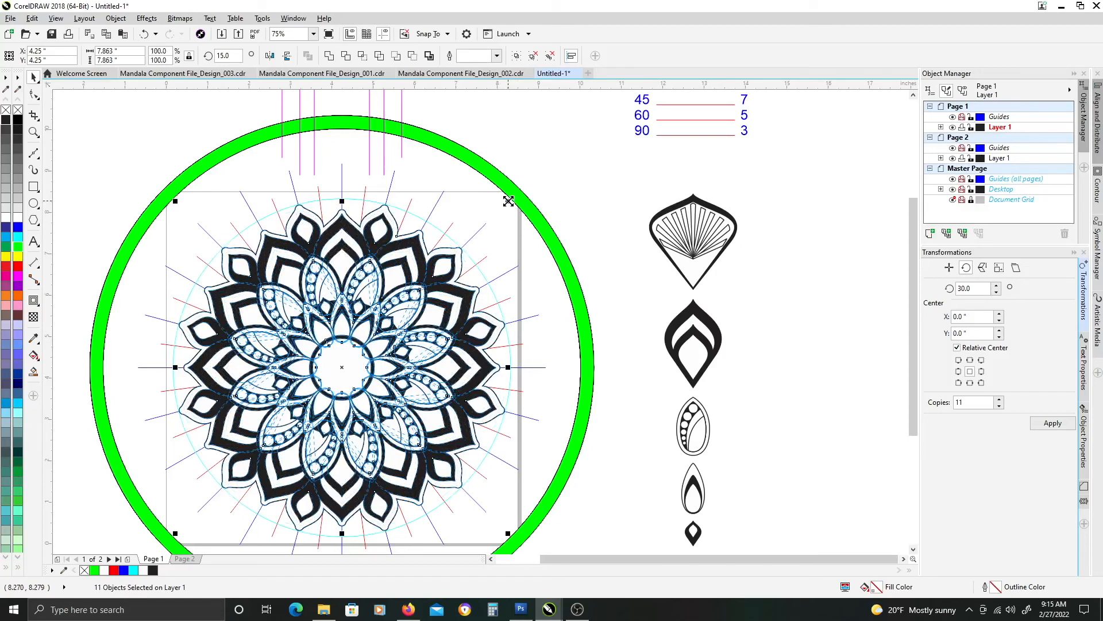
left_click_drag(509, 201, 505, 203)
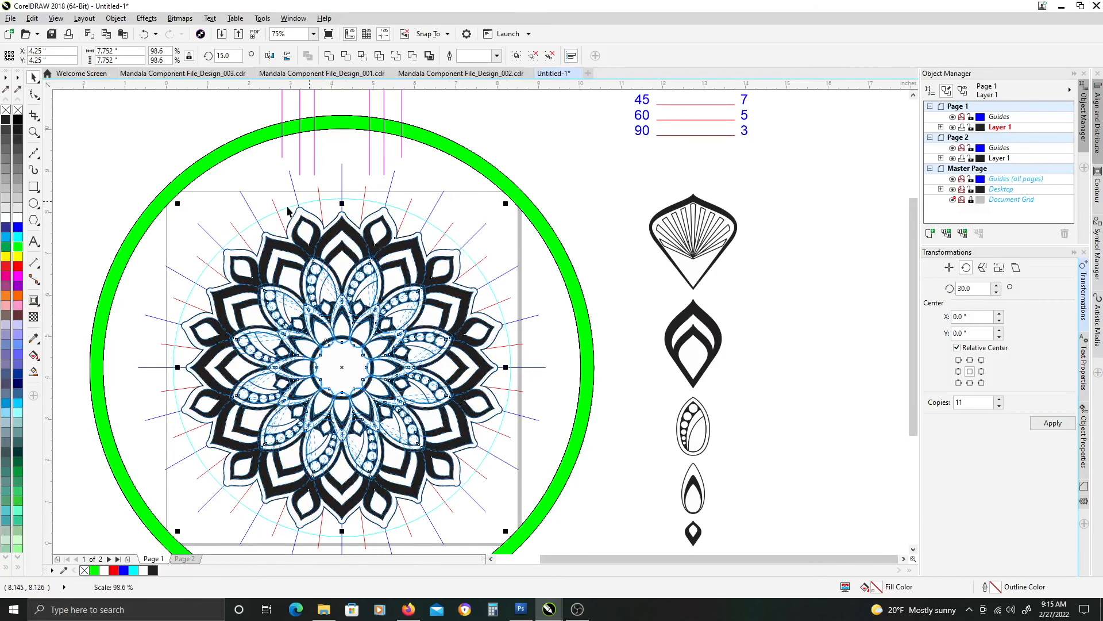
left_click(599, 160)
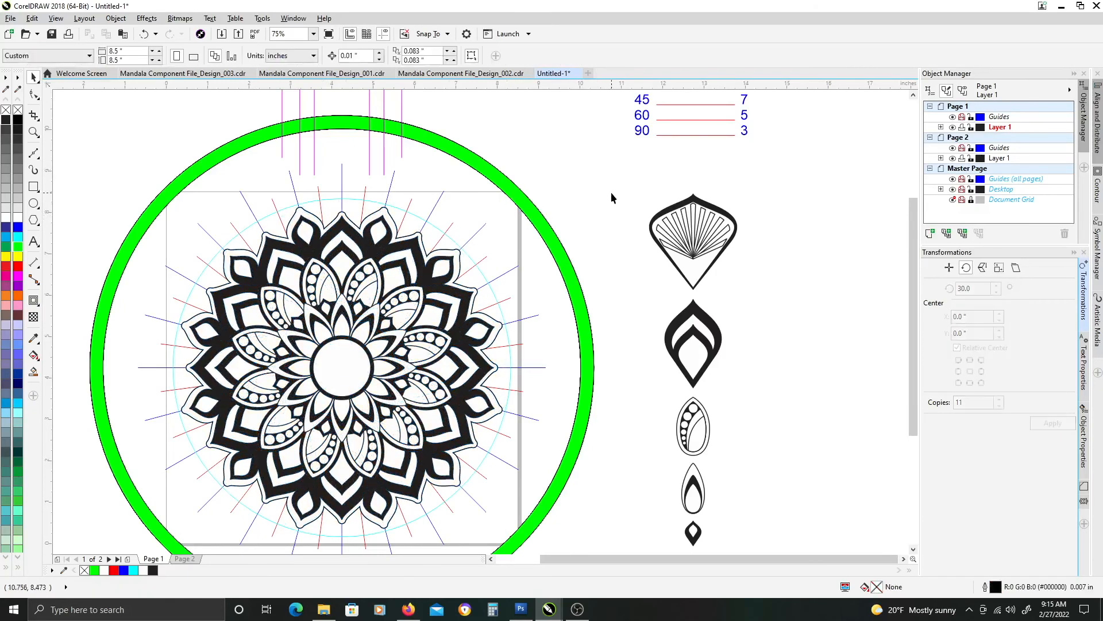
Place a copy of the fan component behind the mandala on the vertical guide, at X 4.25 and Y about 7.639 inches.
left_click(697, 236)
left_click_drag(698, 229, 366, 231)
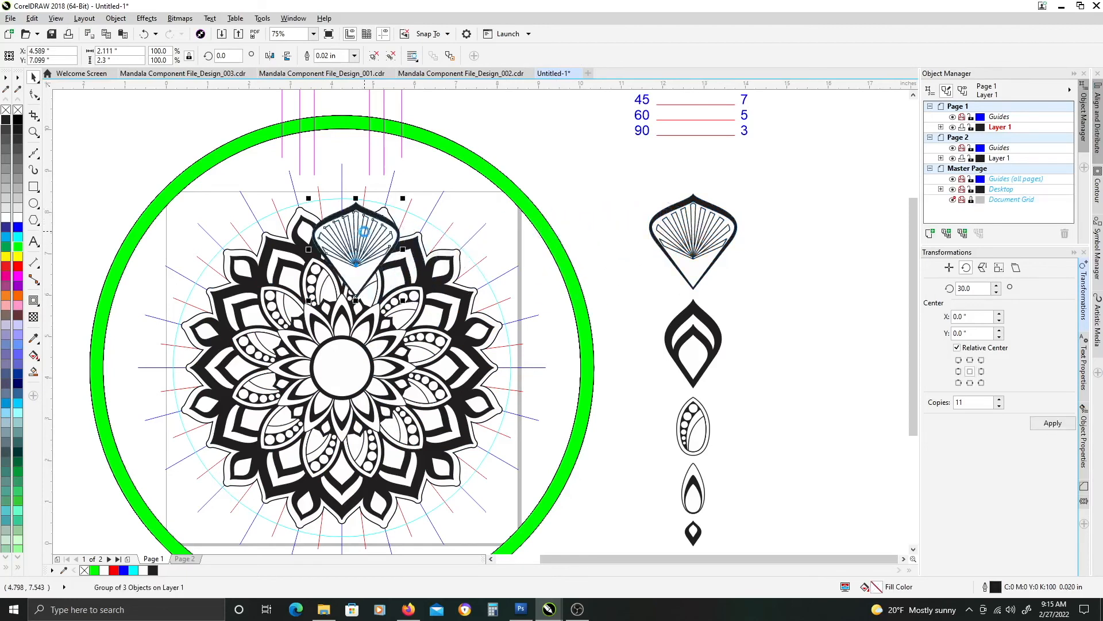
key("p")
left_click_drag(338, 366, 335, 227)
key("shift+Page_Down")
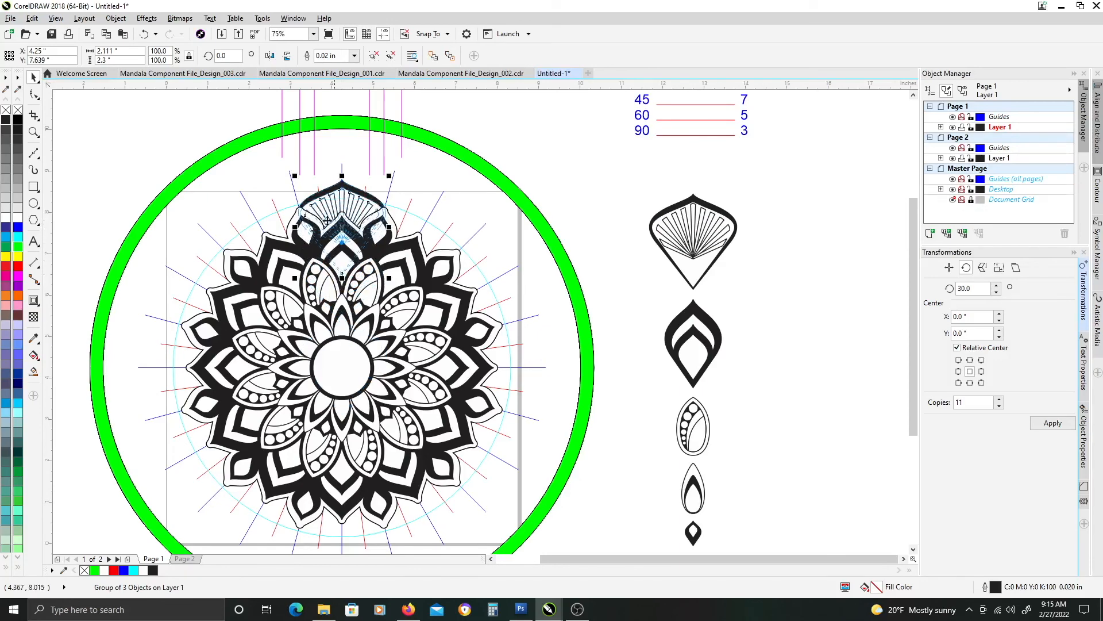
Shrink the fan component to about 1.818 by 1.98 inches and nudge it down to Y 7.579 inches.
scroll(323, 224, "up", 2)
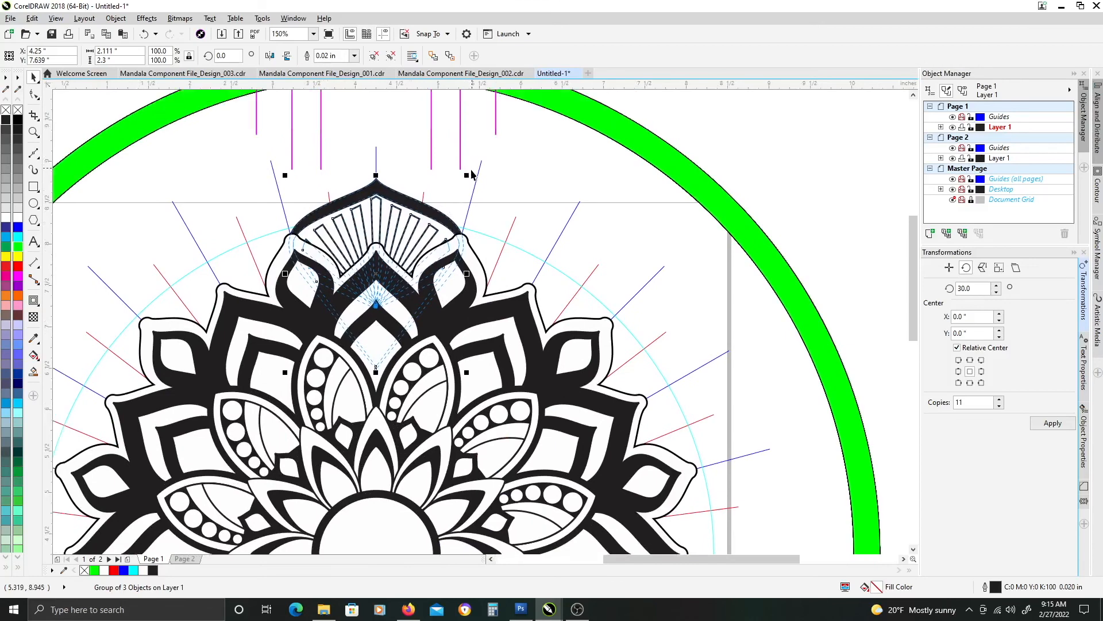
left_click_drag(467, 175, 452, 189)
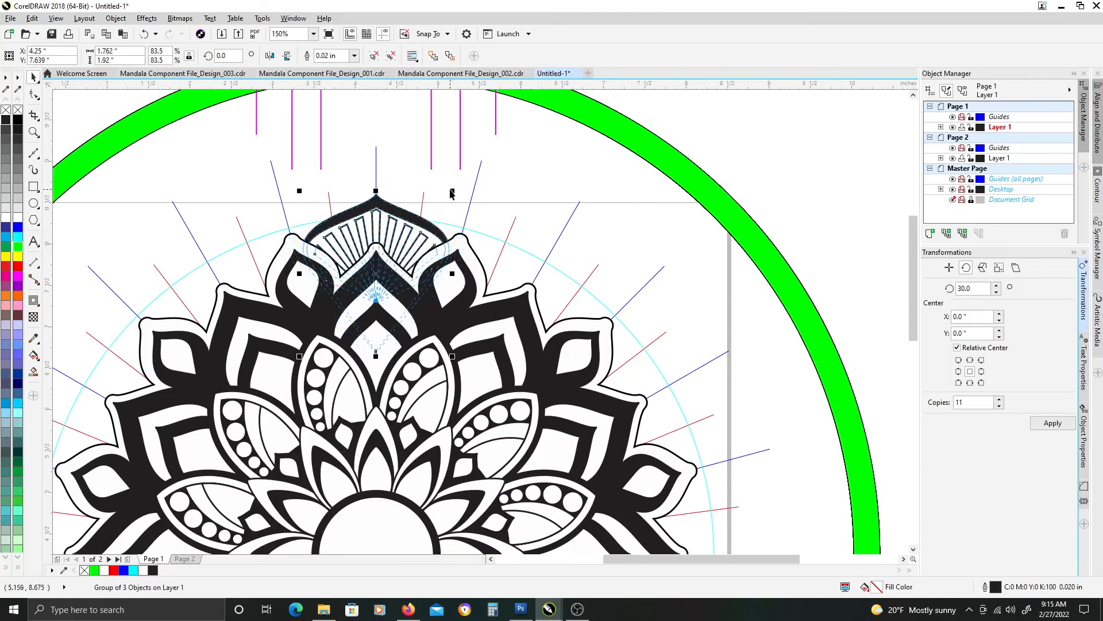
key("Up")
key("Down")
key("Down")
key("Down")
key("Down")
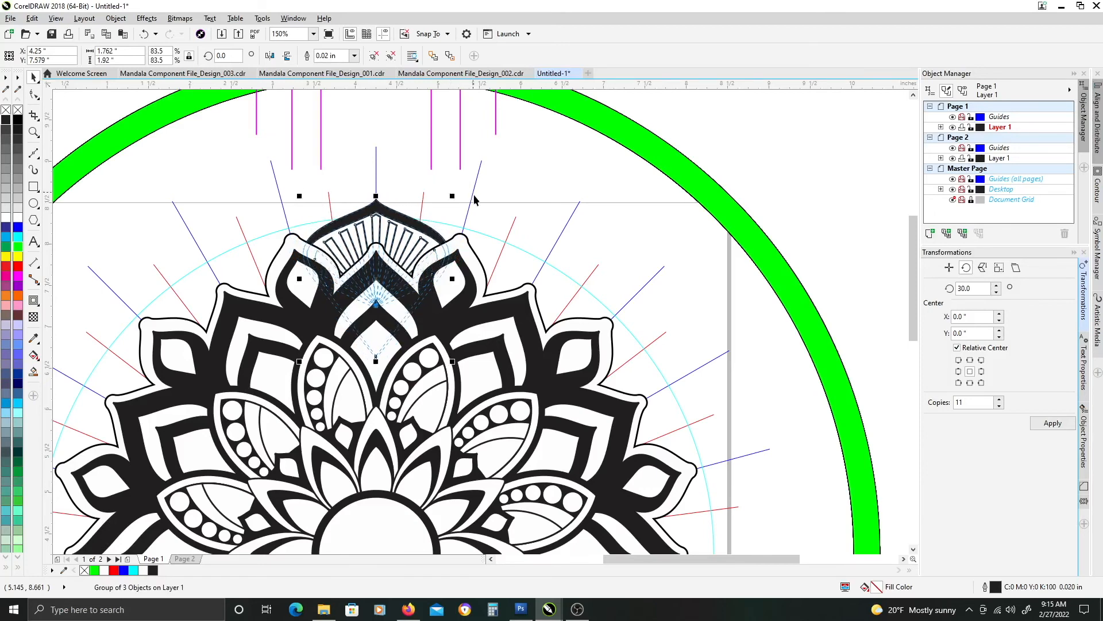
left_click_drag(452, 196, 454, 194)
key("Down")
key("Up")
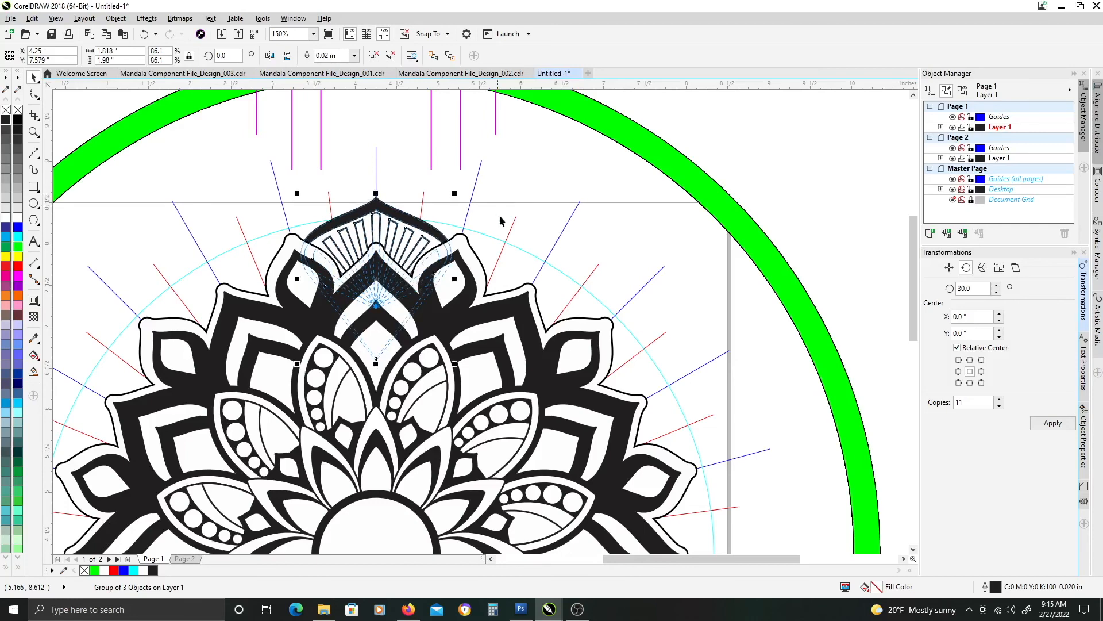
Rotate the fan component together with the green outer ring by 30° with 11 copies.
scroll(498, 208, "down", 3)
left_click(591, 148, "shift")
left_click(1053, 423)
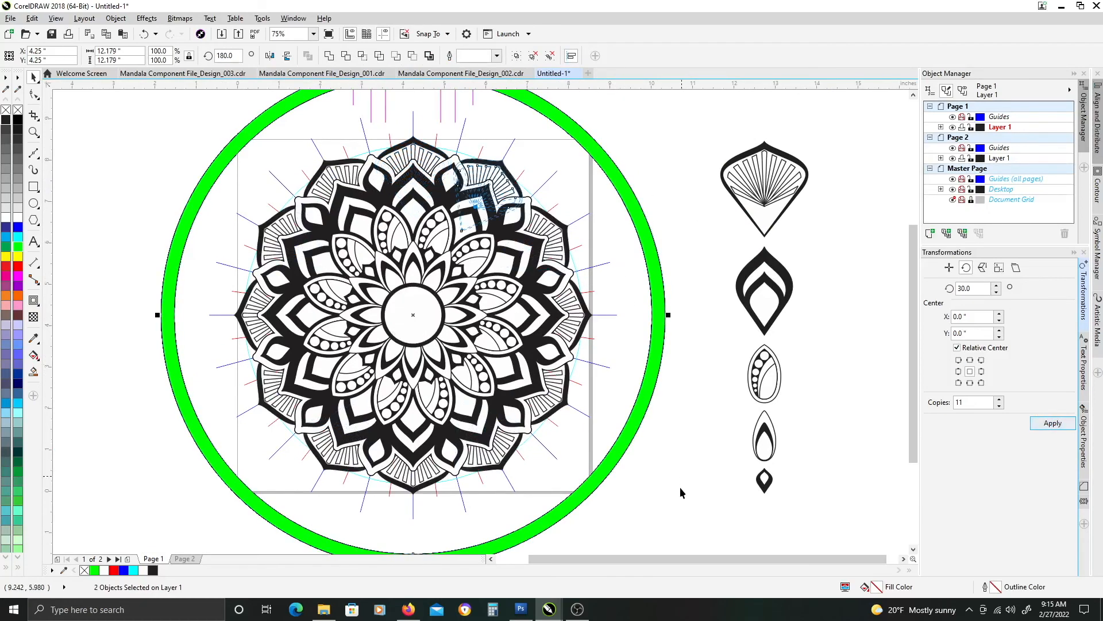
Select the twelve fan components without the green ring and group them.
left_click_drag(682, 521, 394, 133)
left_click_drag(152, 534, 393, 129)
left_click(412, 145, "shift")
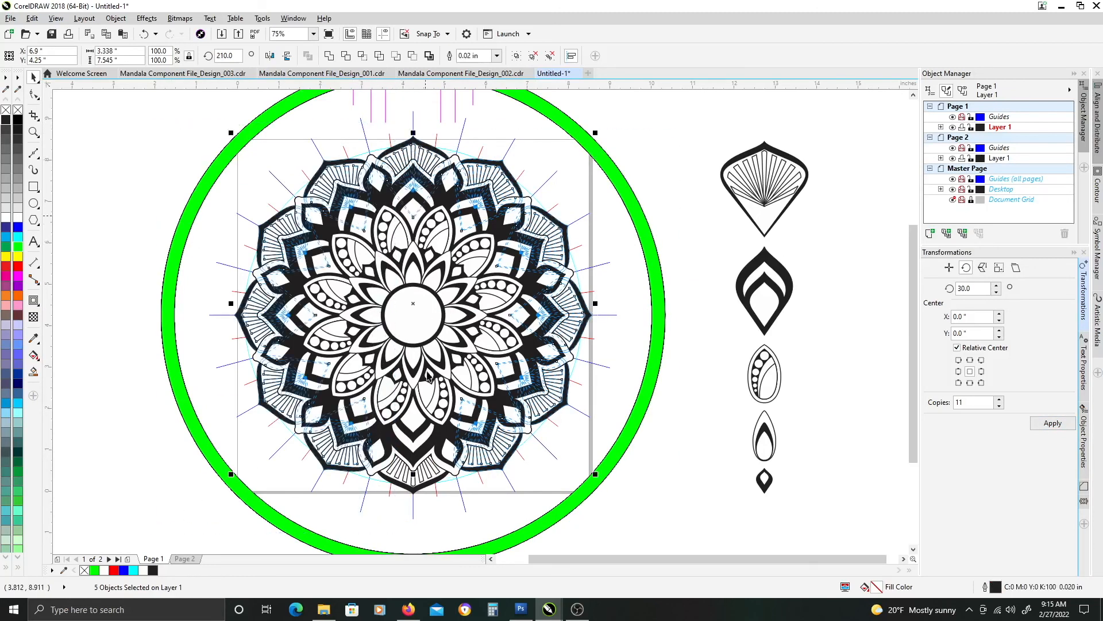
left_click(422, 472, "shift")
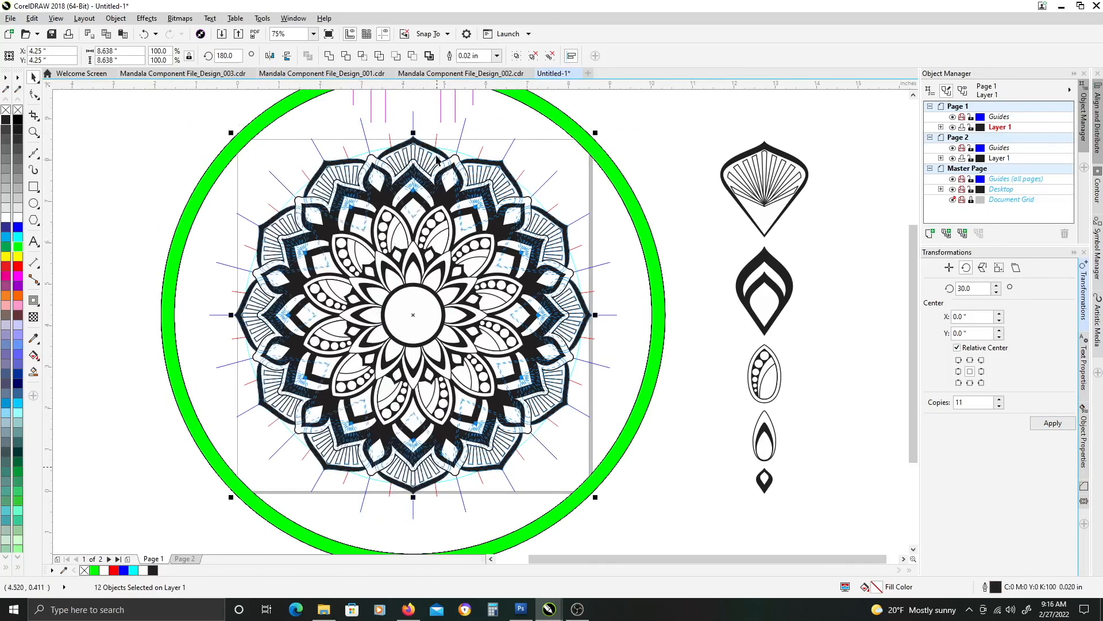
key("ctrl+g")
Apply a one-step outside contour with a 0.06 inch offset to the welded curve around the petals and teardrops.
scroll(445, 172, "up", 2)
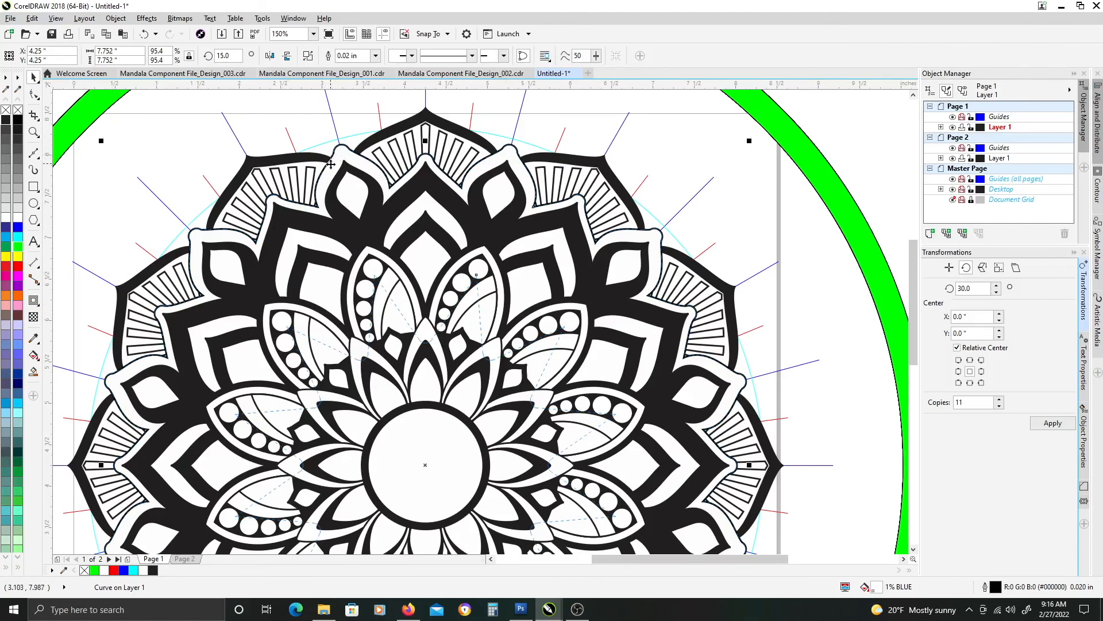
left_click(32, 301)
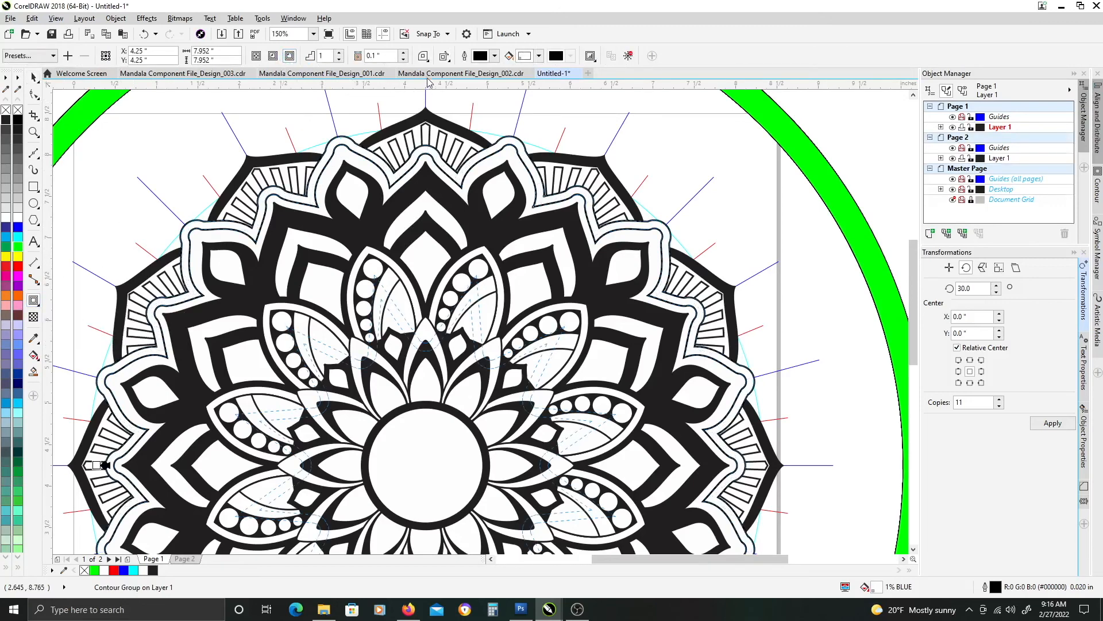
left_click(403, 60)
left_click(403, 60)
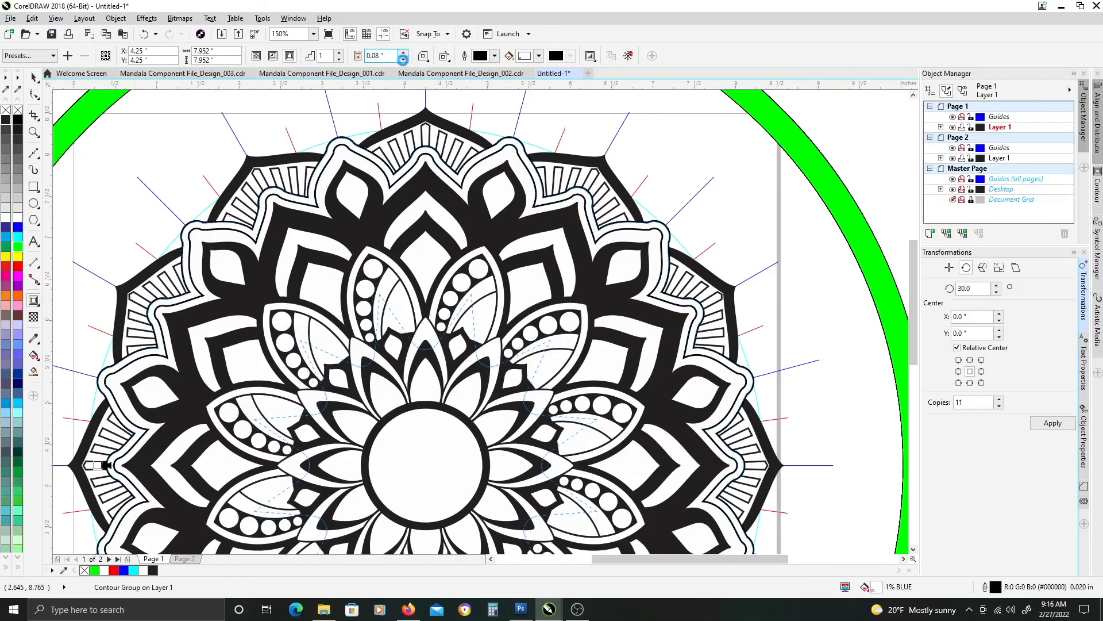
left_click(403, 60)
left_click(403, 59)
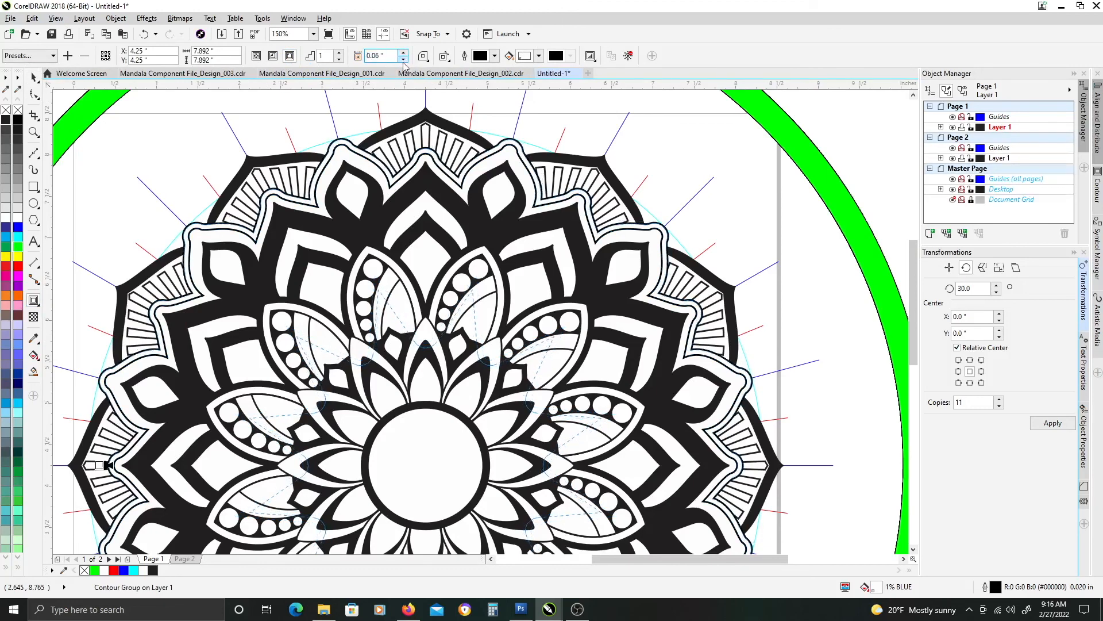
Break the new contour apart from the welded curve and give it a black fill and black outline.
key("ctrl+k")
key("space")
left_click(357, 121)
left_click(348, 144)
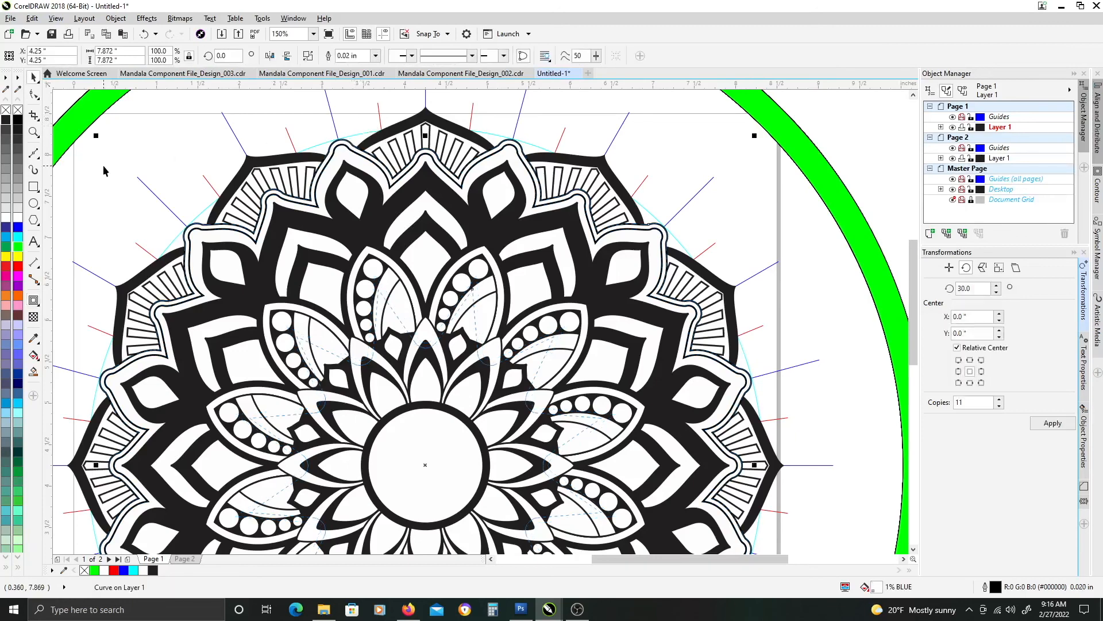
left_click(6, 120)
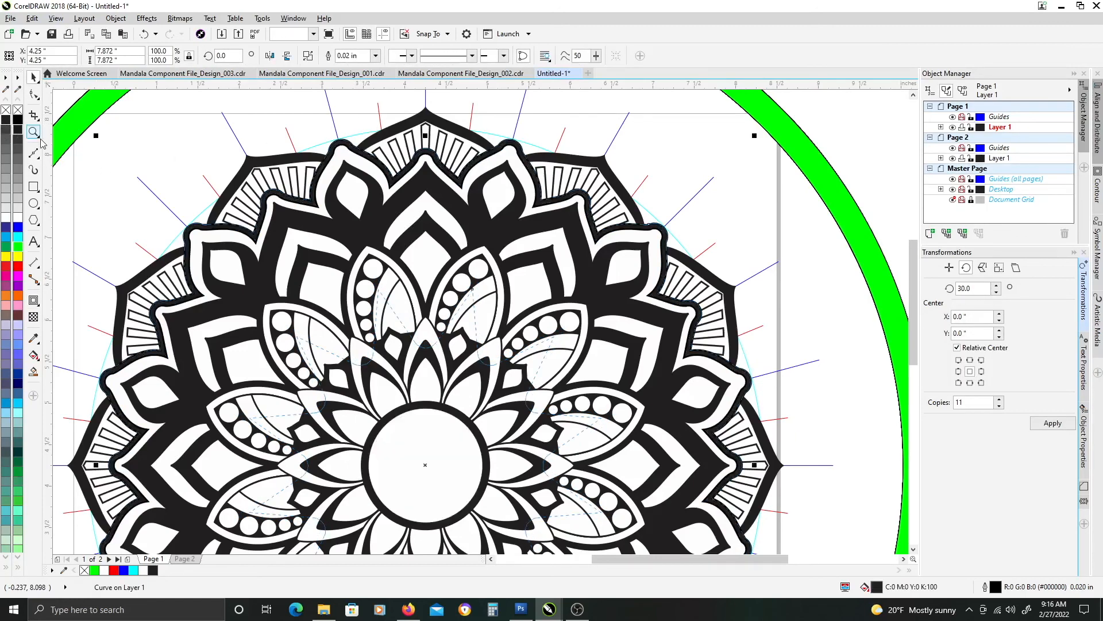
right_click(7, 122)
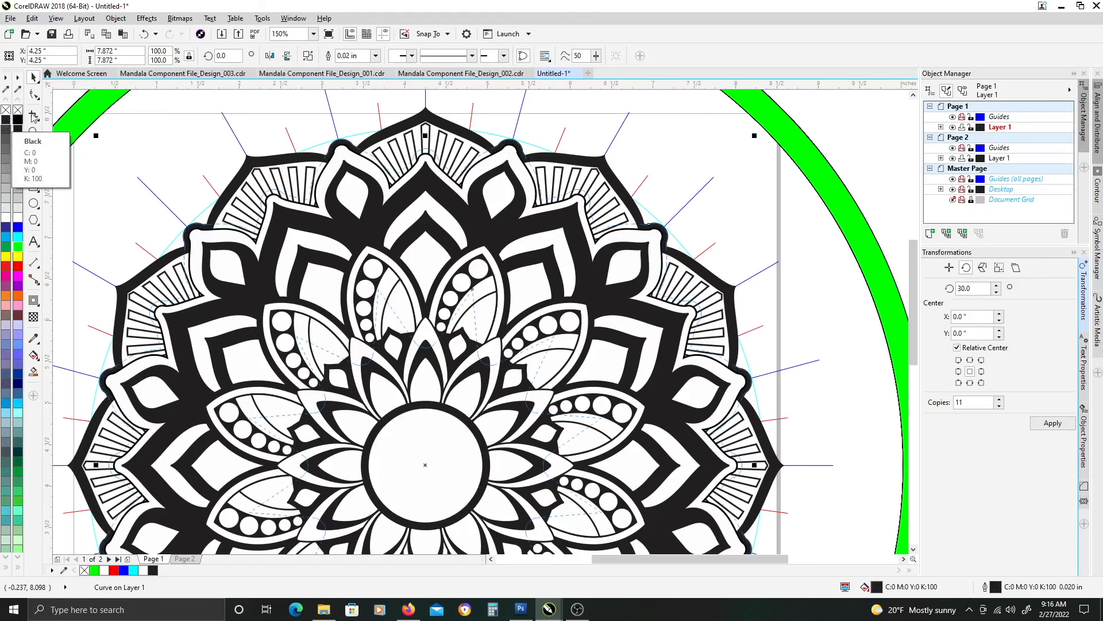
scroll(319, 220, "down", 2)
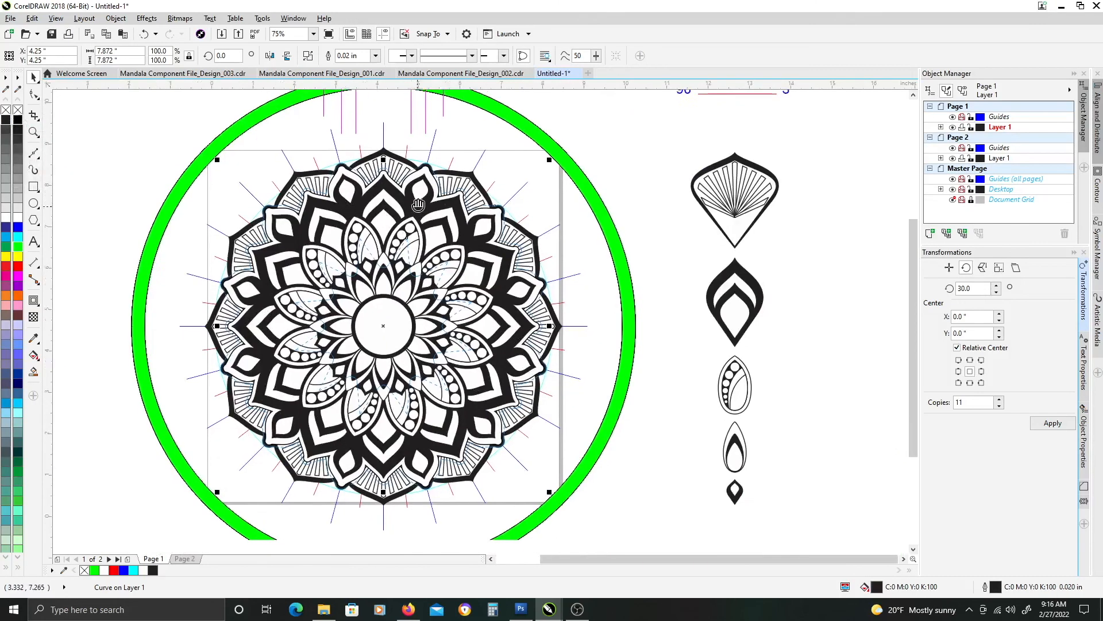
Select every mandala layer inside the large green ring, leaving out the ring itself, and group them into one object.
left_click(650, 500)
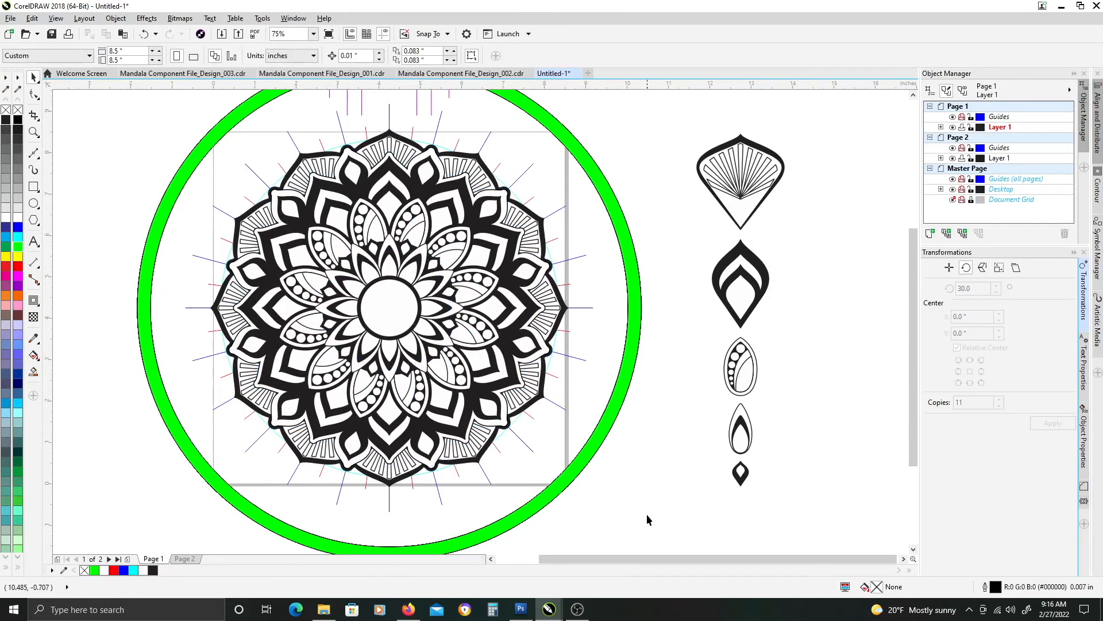
left_click_drag(645, 526, 183, 128)
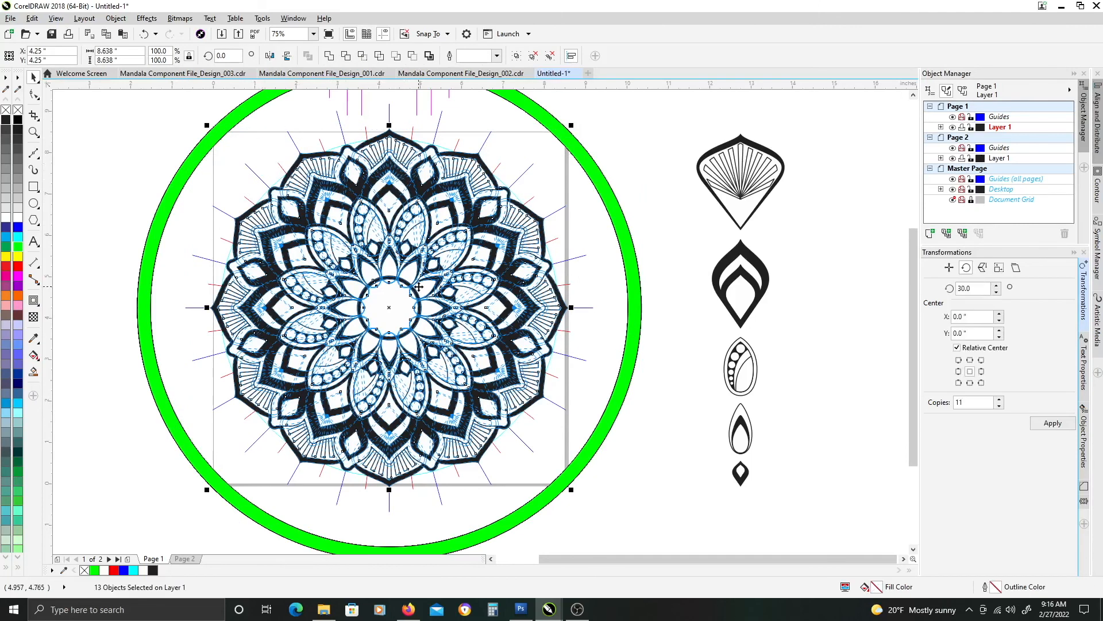
left_click_drag(645, 524, 173, 120)
key("ctrl+g")
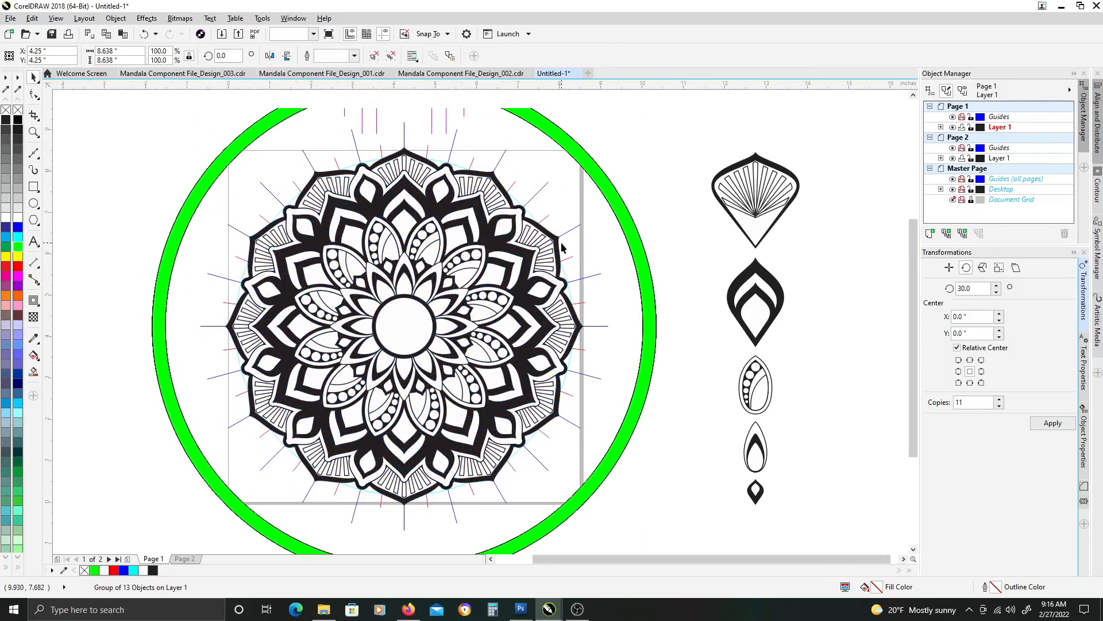
left_click(608, 299)
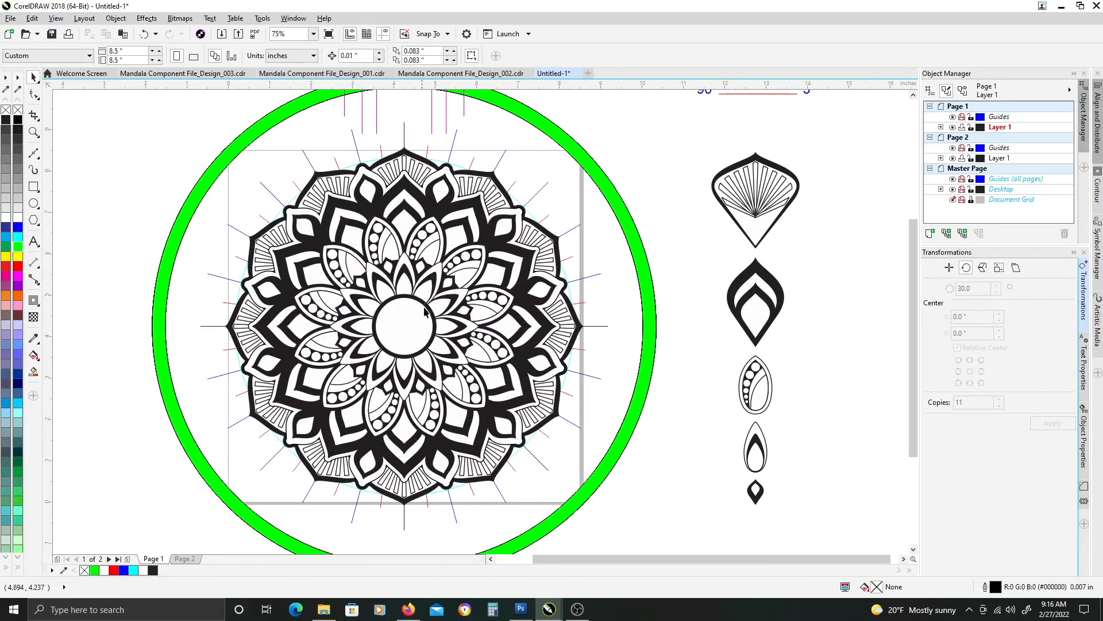
scroll(400, 342, "up", 2)
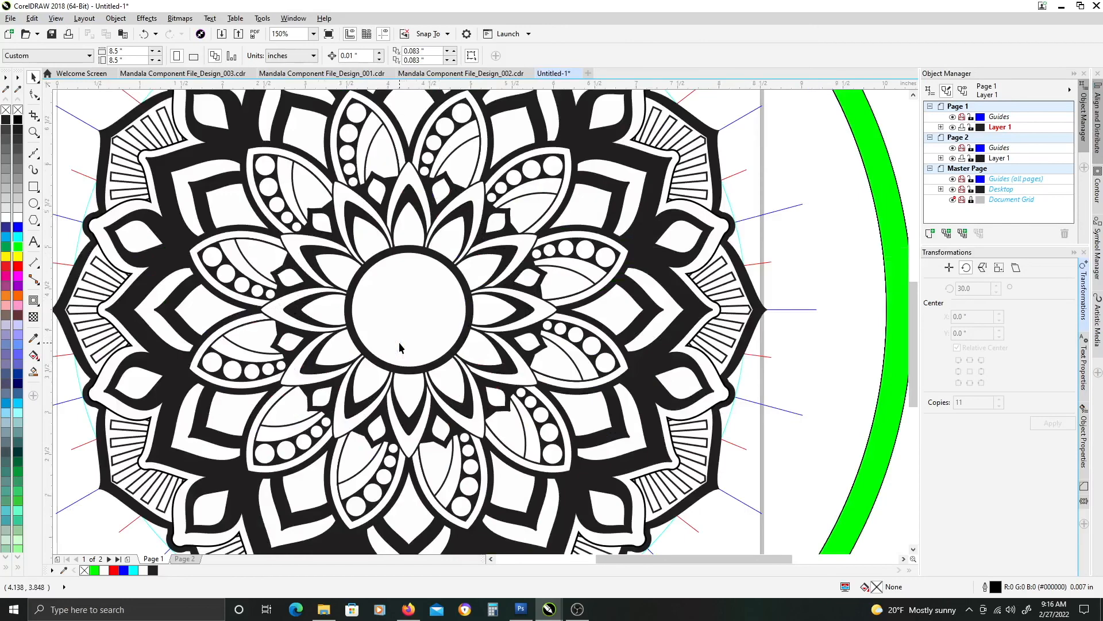
scroll(406, 341, "down", 2)
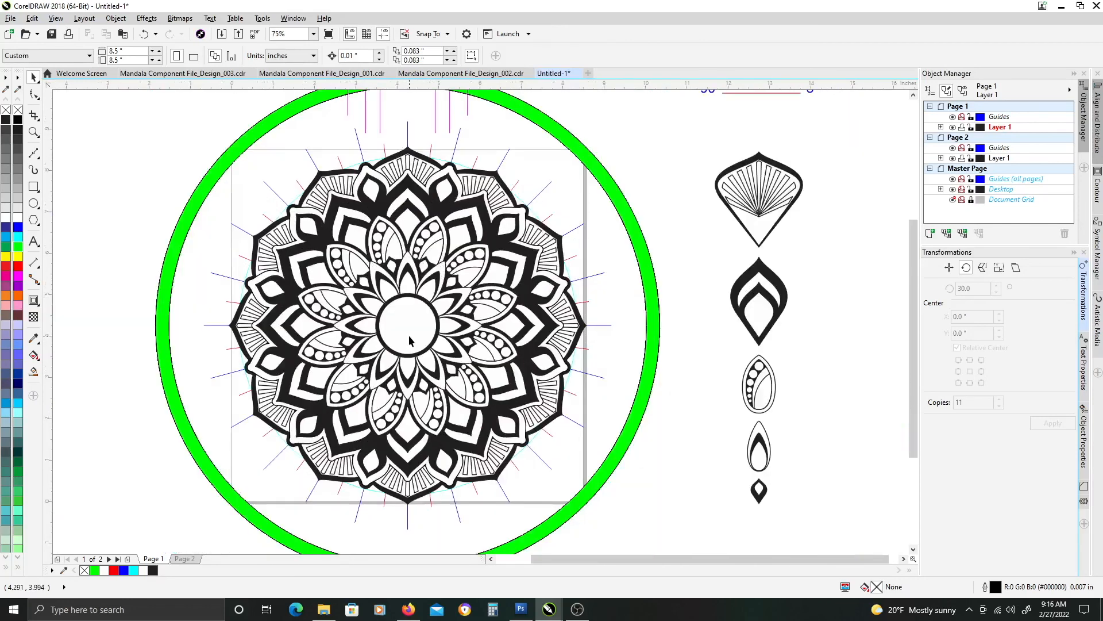